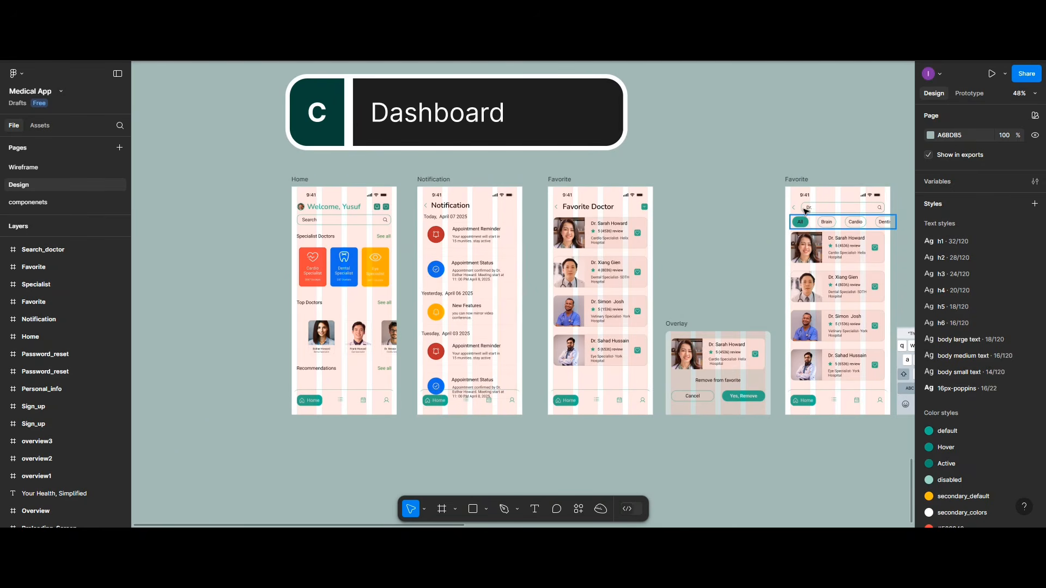
Step: Duplicate the Dashboard title banner below the phone screens
{"action": "left_click", "coordinate": [825, 226]}
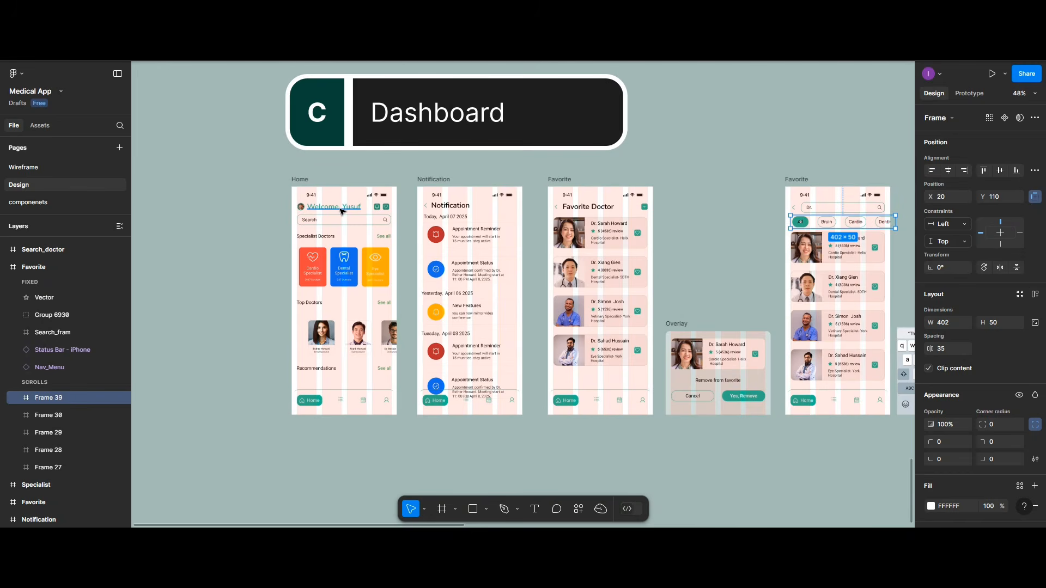
{"action": "left_click", "coordinate": [304, 210]}
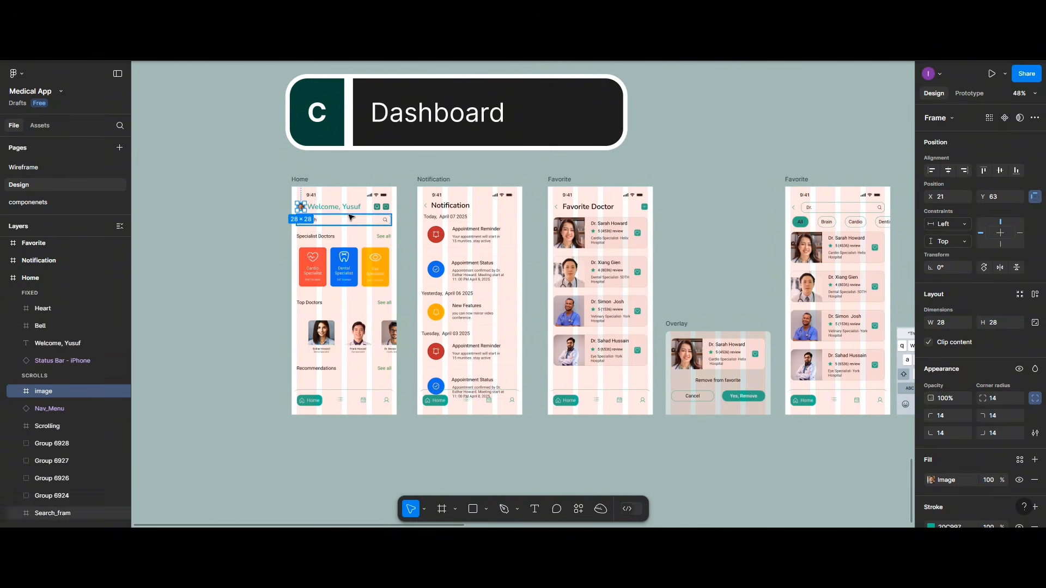
{"action": "scroll", "coordinate": [475, 202], "scroll_direction": "up", "scroll_amount": 1}
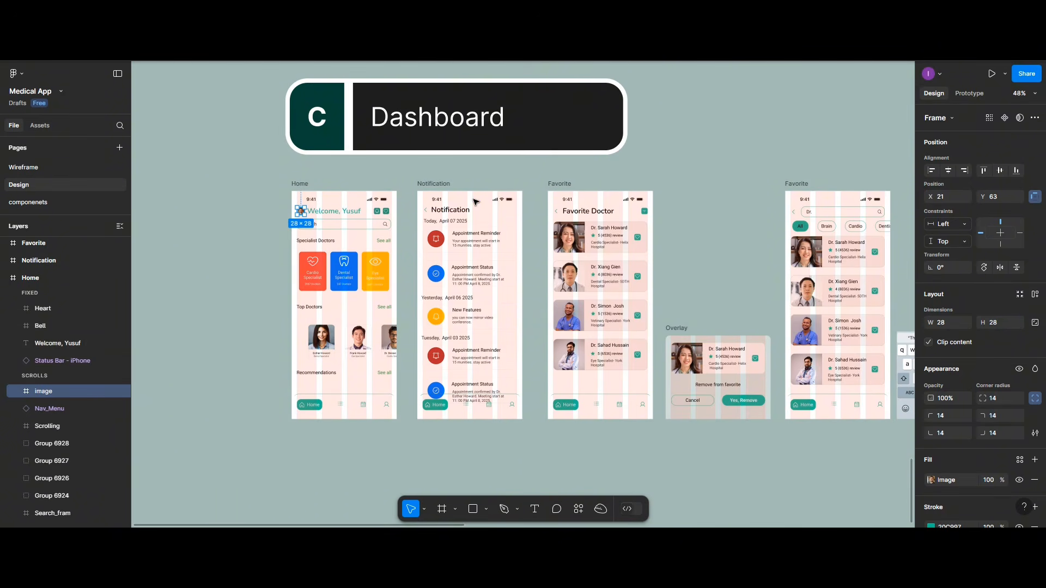
{"action": "scroll", "coordinate": [475, 202], "scroll_direction": "down", "scroll_amount": 2}
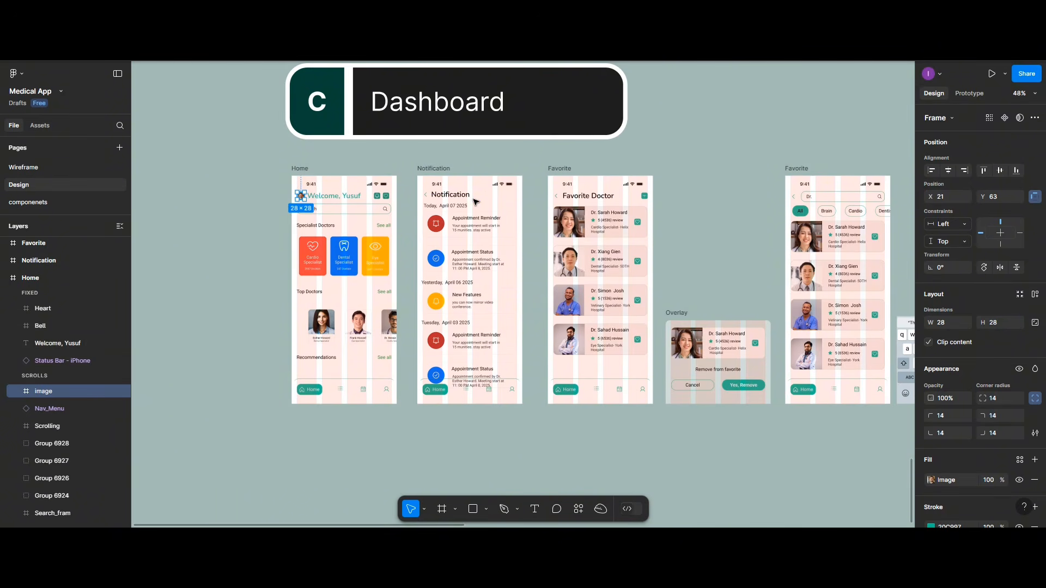
{"action": "left_click", "coordinate": [482, 134]}
{"action": "left_click", "coordinate": [397, 139]}
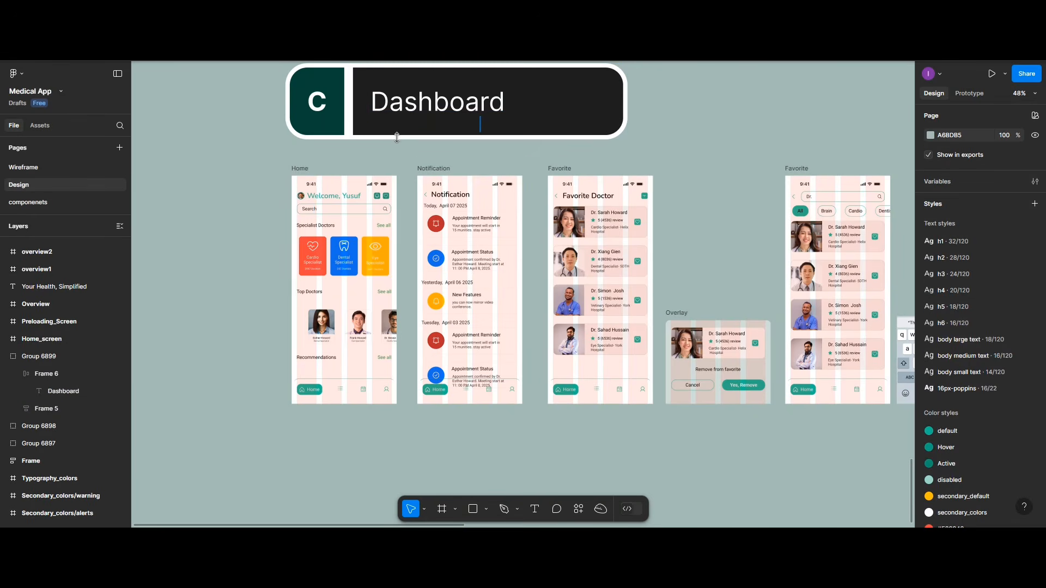
{"action": "left_click", "coordinate": [344, 127]}
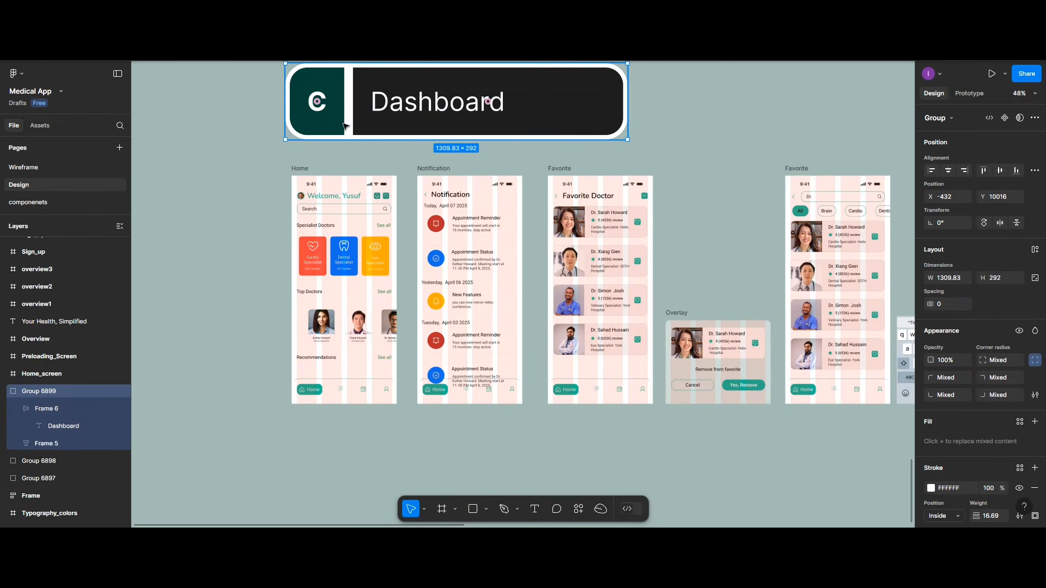
{"action": "left_click_drag", "start_coordinate": [344, 127], "coordinate": [351, 490], "text": "alt"}
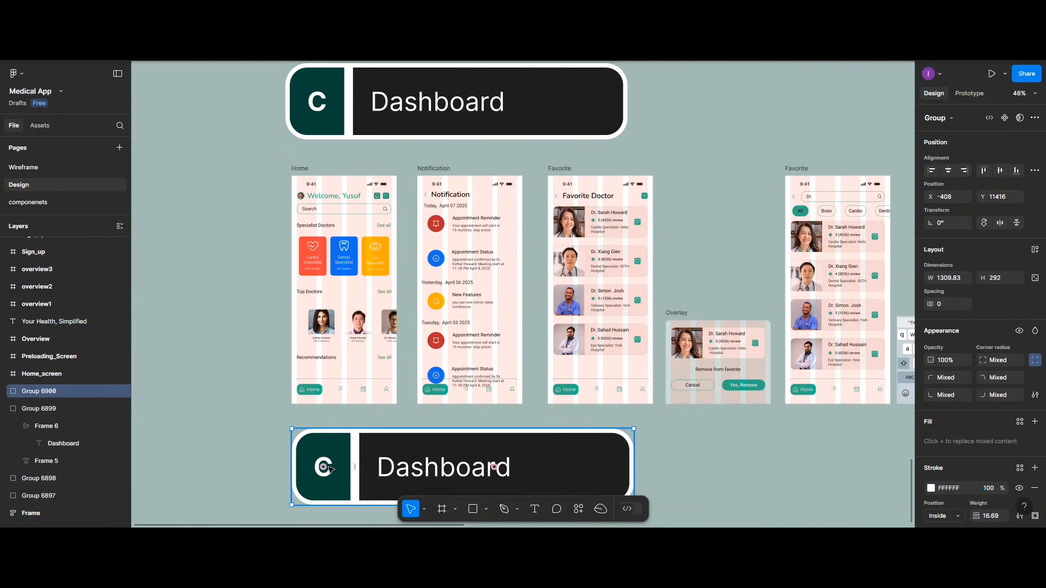
Step: Change the letter C in the banner copy to D
{"action": "double_click", "coordinate": [329, 468]}
{"action": "double_click", "coordinate": [324, 470]}
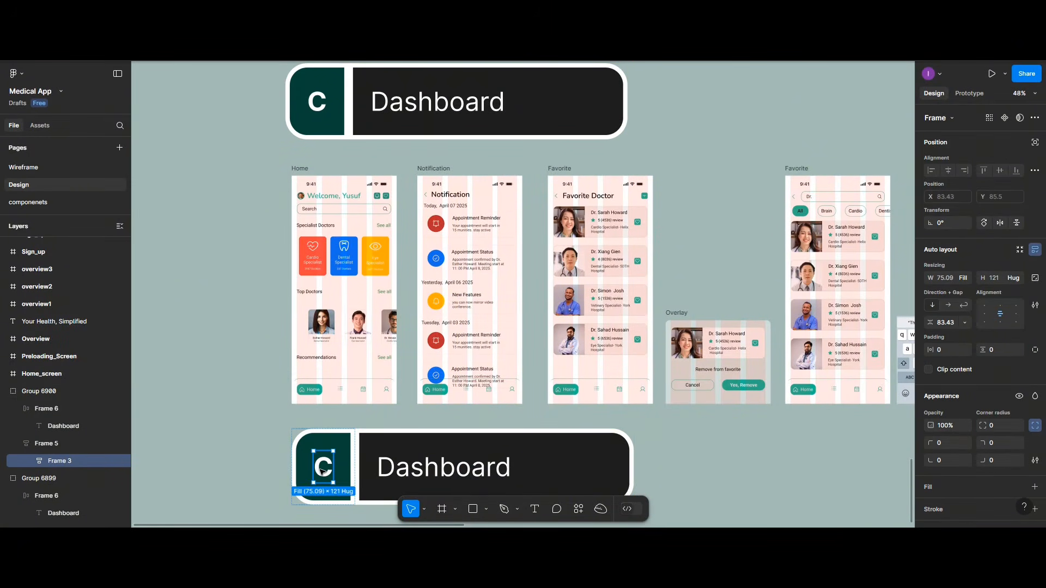
{"action": "double_click", "coordinate": [323, 471]}
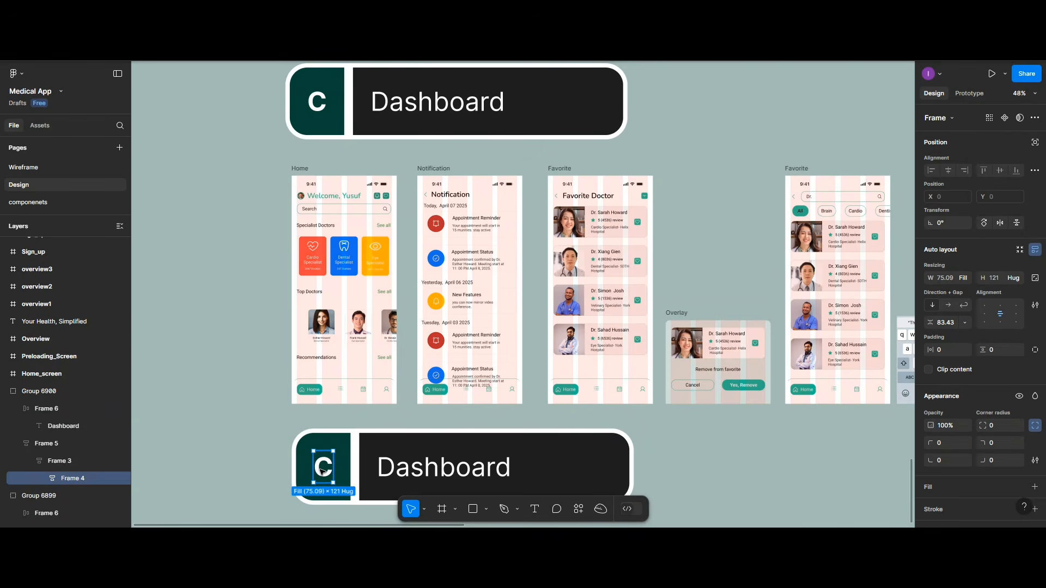
{"action": "double_click", "coordinate": [322, 471]}
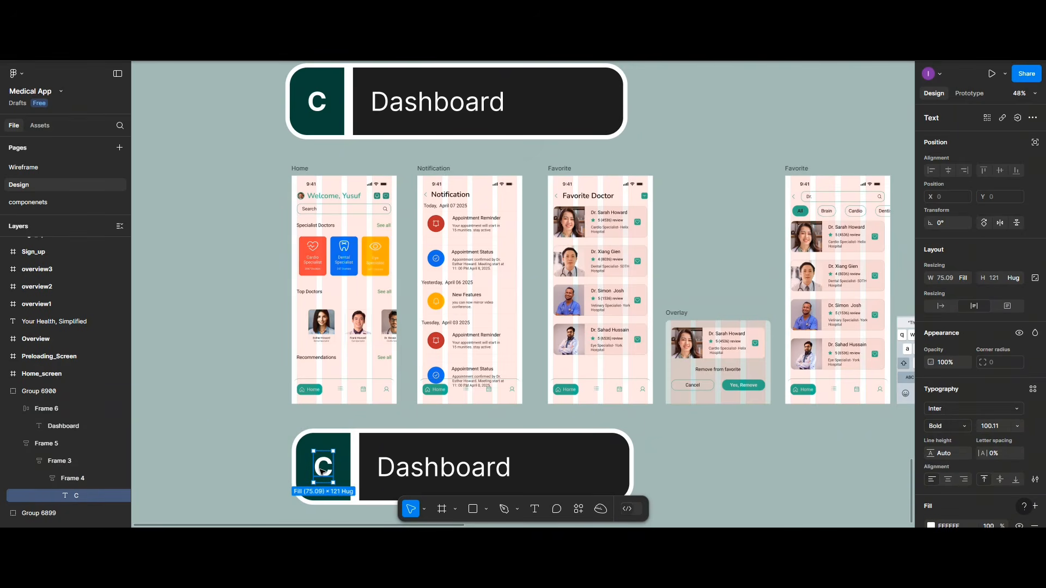
{"action": "double_click", "coordinate": [322, 471]}
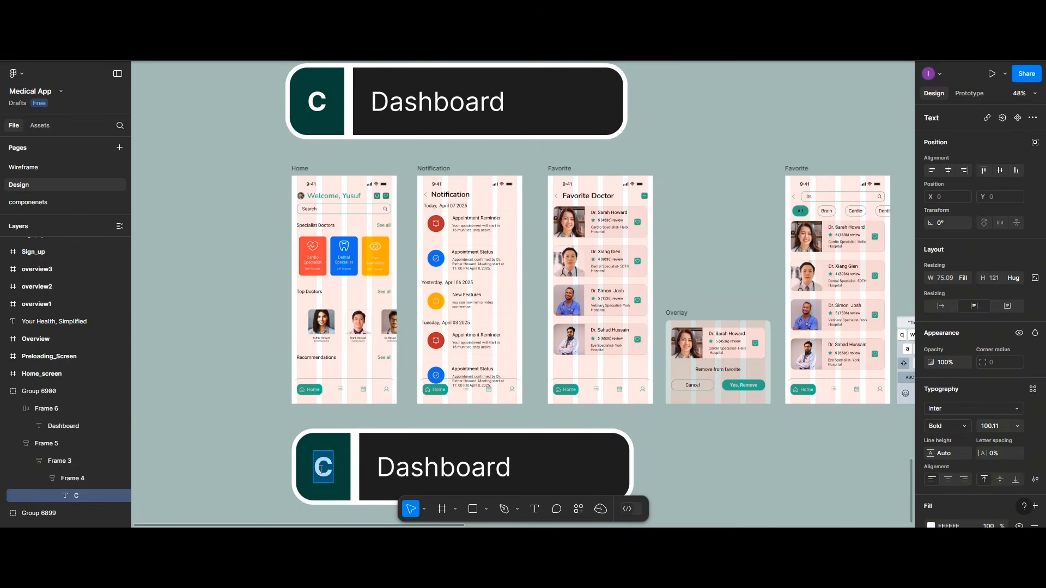
{"action": "type", "text": "D"}
Step: Rename the copy's Dashboard heading to Bookings
{"action": "double_click", "coordinate": [423, 464]}
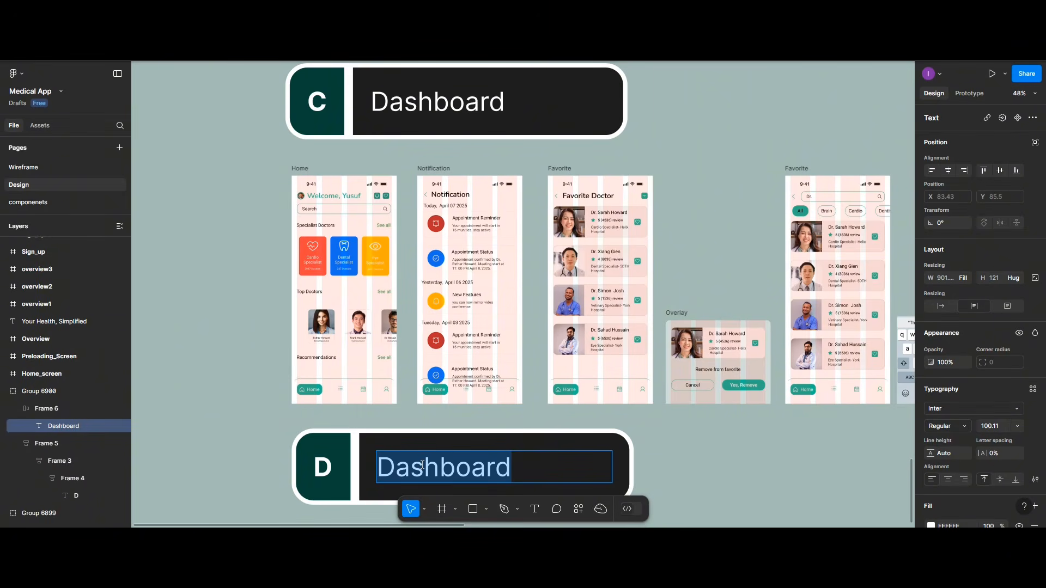
{"action": "type", "text": "Bookin"}
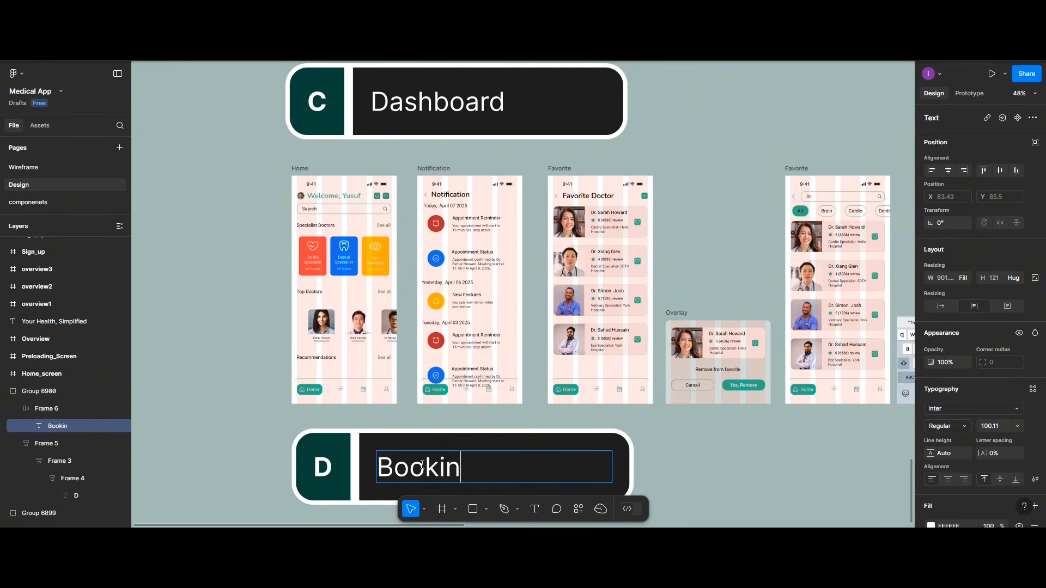
{"action": "type", "text": "gs"}
{"action": "scroll", "coordinate": [444, 409], "scroll_direction": "down", "scroll_amount": 1}
{"action": "scroll", "coordinate": [443, 406], "scroll_direction": "down", "scroll_amount": 2}
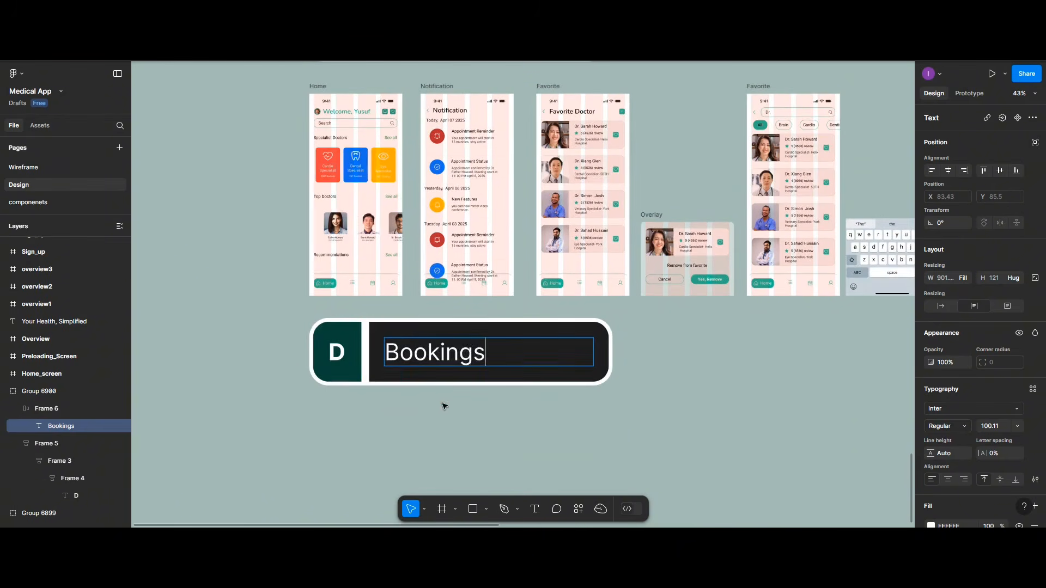
{"action": "key", "text": "Escape"}
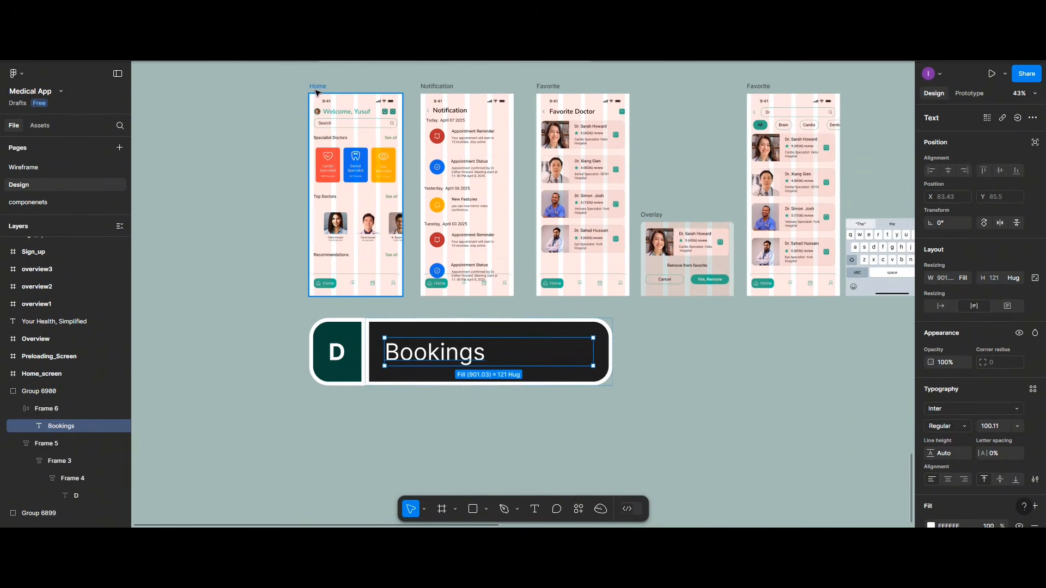
Step: Duplicate the Home screen beneath the Bookings banner
{"action": "left_click_drag", "start_coordinate": [318, 91], "coordinate": [327, 410]}
{"action": "scroll", "coordinate": [327, 410], "scroll_direction": "down", "scroll_amount": 2}
{"action": "scroll", "coordinate": [326, 409], "scroll_direction": "down", "scroll_amount": 3}
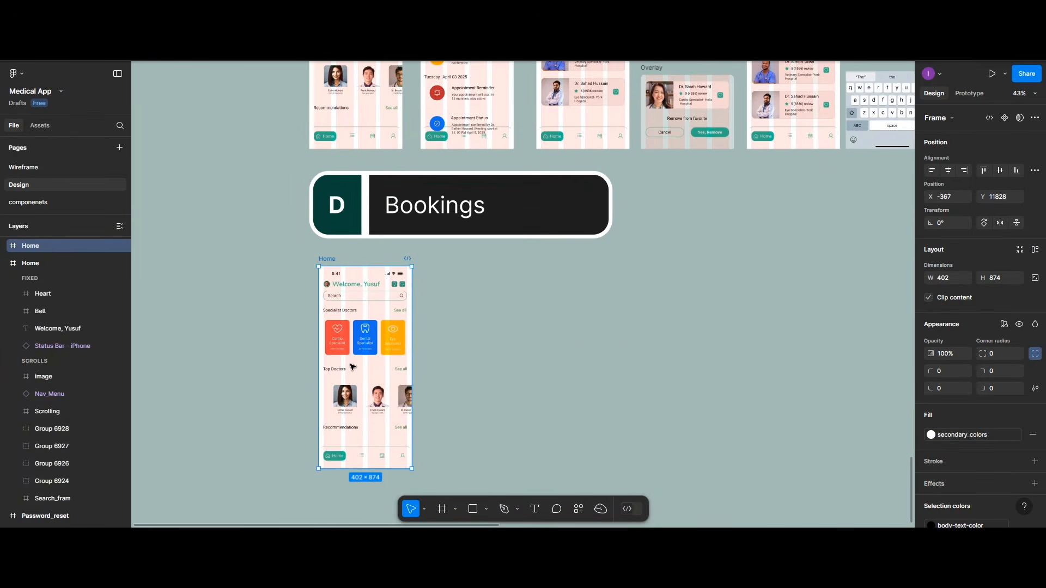
{"action": "scroll", "coordinate": [352, 366], "scroll_direction": "up", "scroll_amount": 2}
{"action": "scroll", "coordinate": [351, 366], "scroll_direction": "up", "scroll_amount": 3}
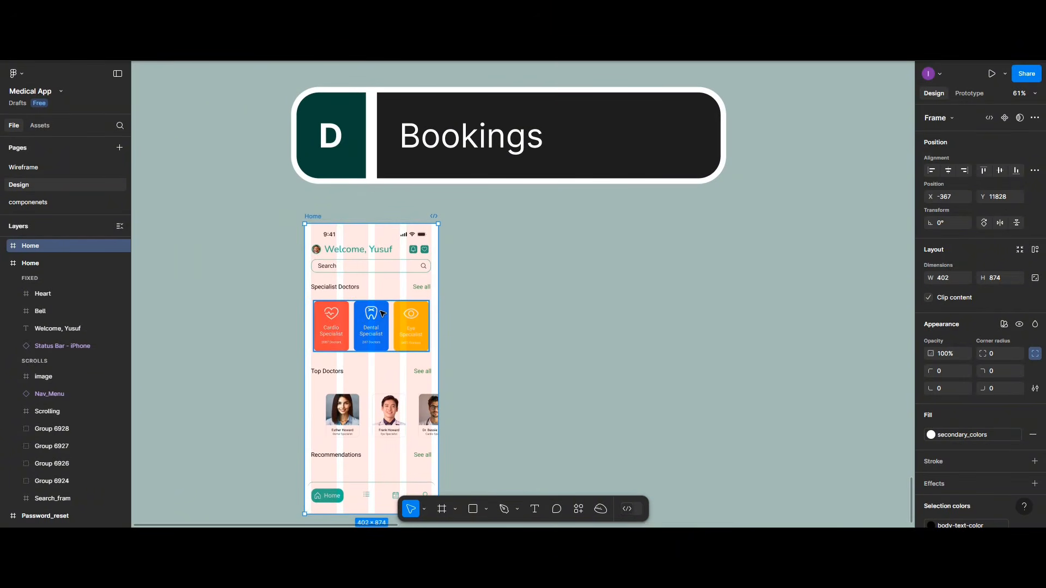
{"action": "scroll", "coordinate": [382, 313], "scroll_direction": "up", "scroll_amount": 1}
{"action": "scroll", "coordinate": [383, 314], "scroll_direction": "down", "scroll_amount": 2}
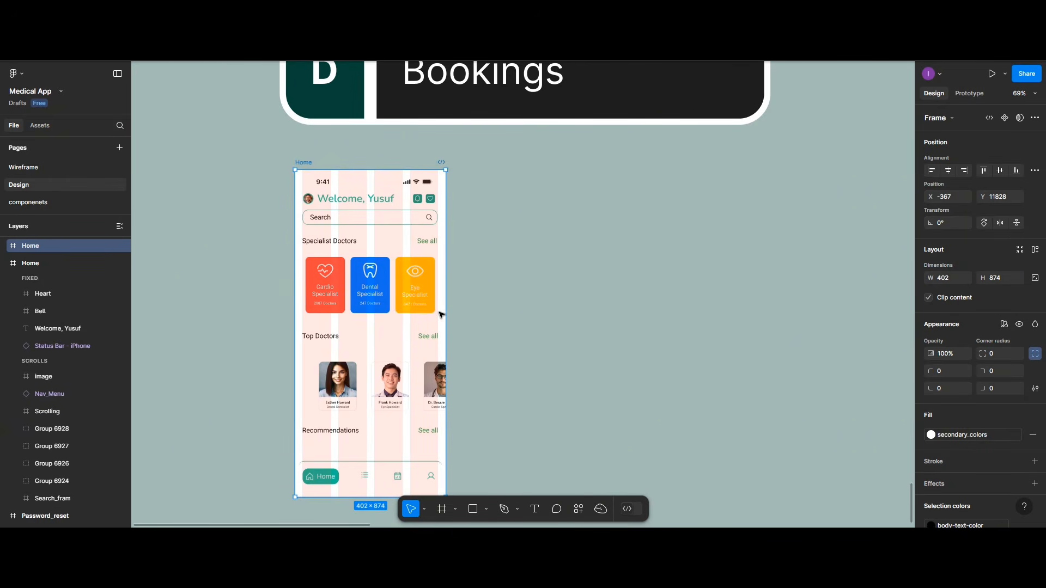
Step: Delete the cards row, Top Doctors, photo row, Recommendations, search bar and Specialist Doctors heading
{"action": "left_click", "coordinate": [389, 302]}
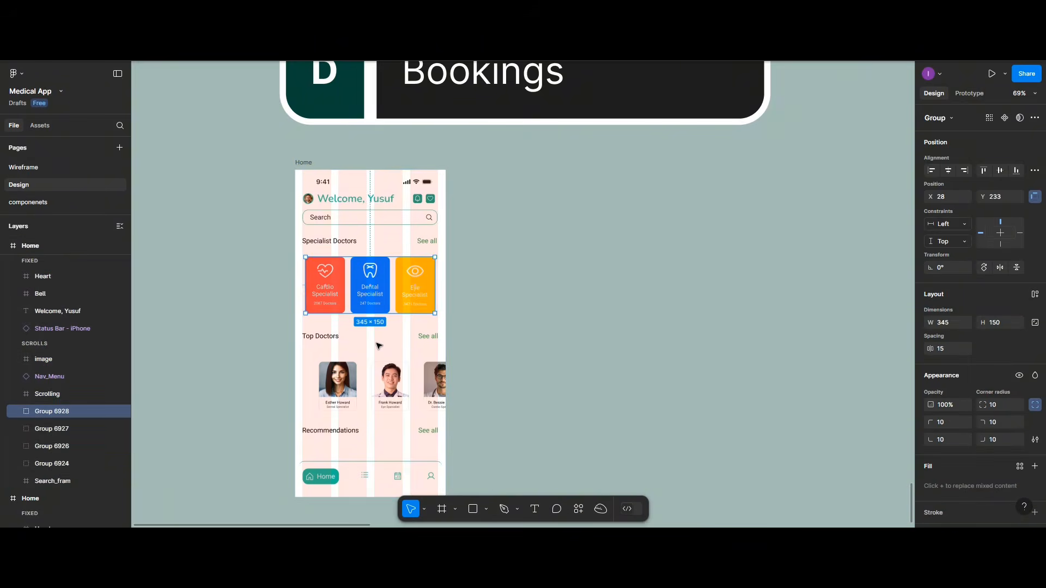
{"action": "left_click", "coordinate": [325, 337], "text": "shift"}
{"action": "left_click", "coordinate": [327, 384], "text": "shift"}
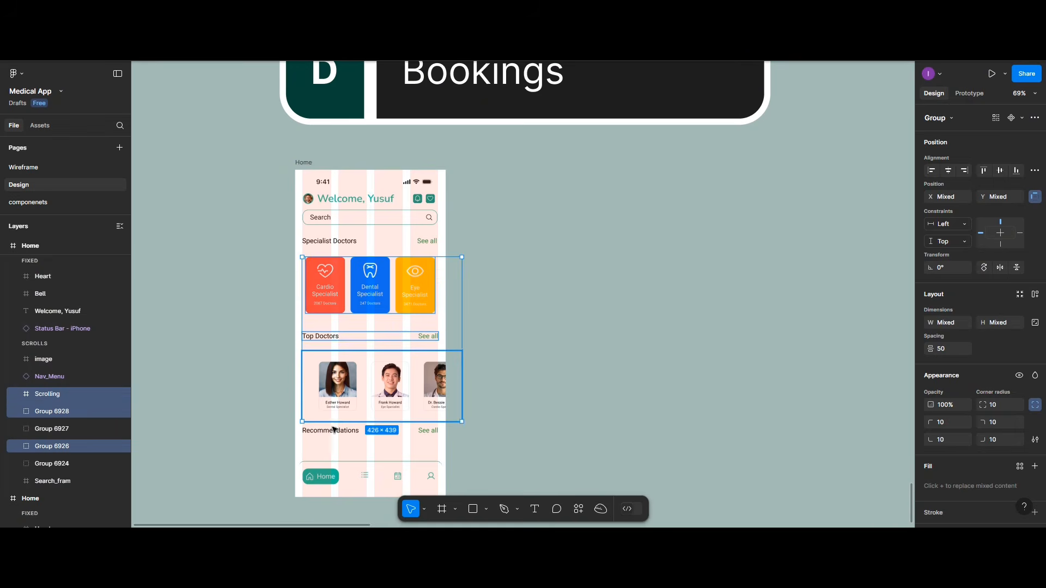
{"action": "left_click", "coordinate": [337, 430], "text": "shift"}
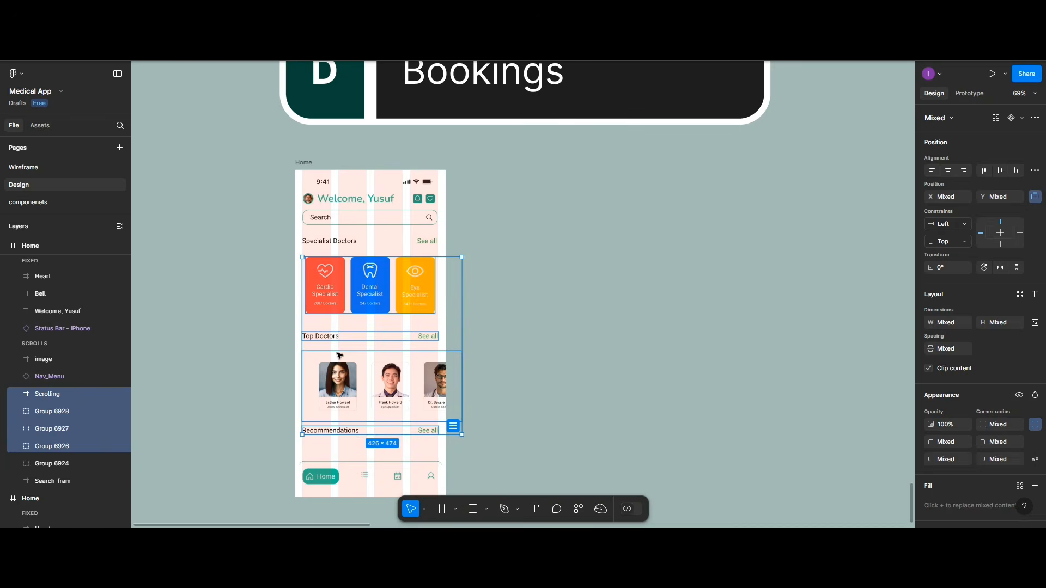
{"action": "key", "text": "Delete"}
{"action": "left_click", "coordinate": [346, 219]}
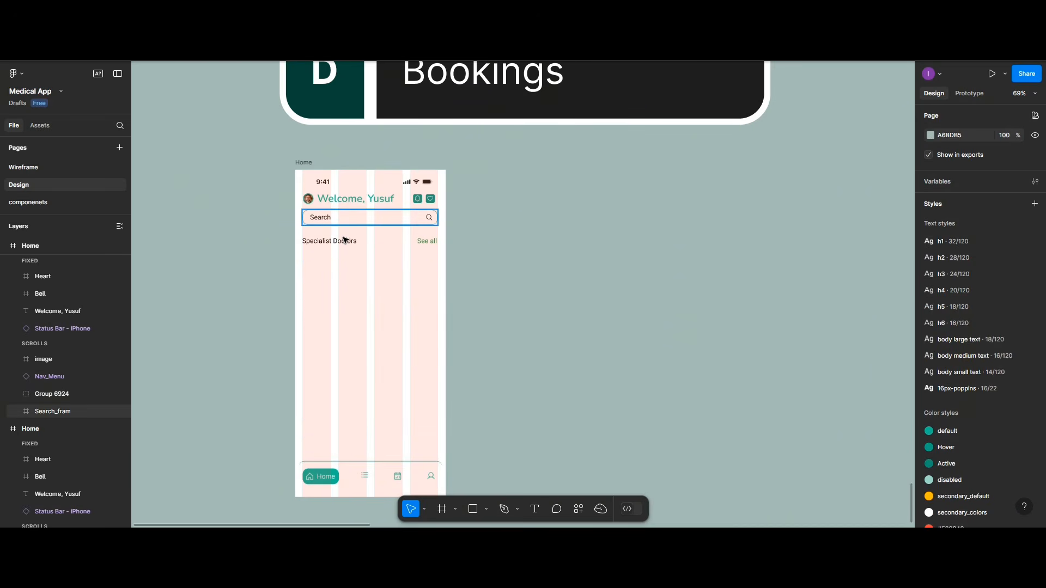
{"action": "left_click", "coordinate": [344, 242], "text": "shift"}
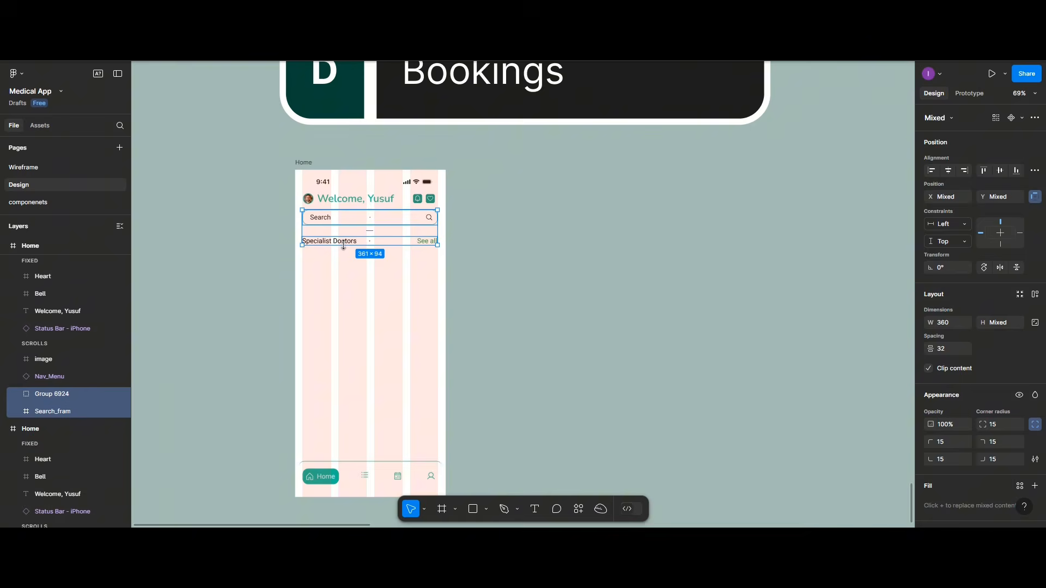
{"action": "key", "text": "Delete"}
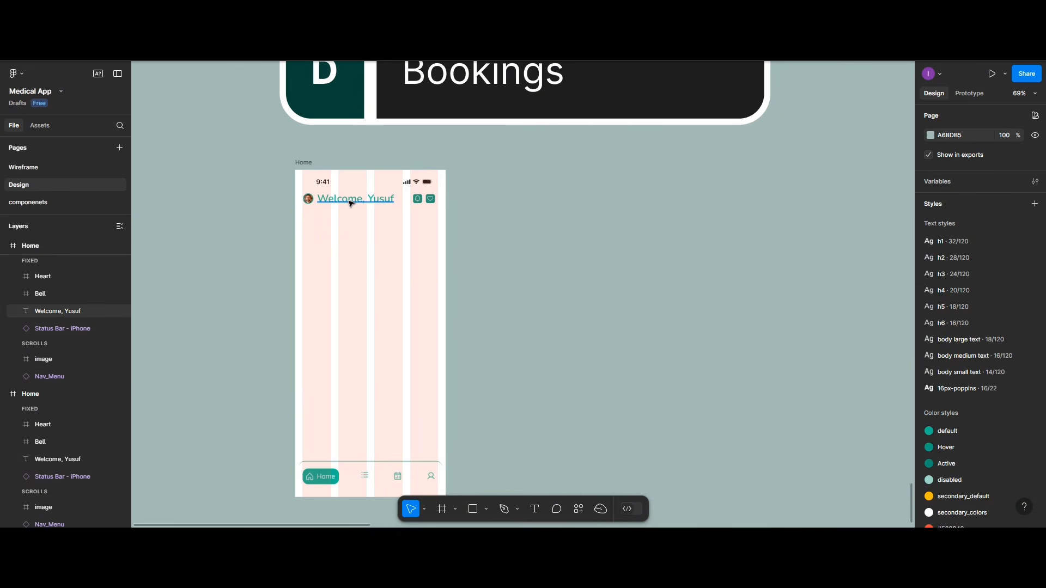
Step: Replace the Welcome greeting with the doctor's full name and delete the bell icon
{"action": "double_click", "coordinate": [351, 202]}
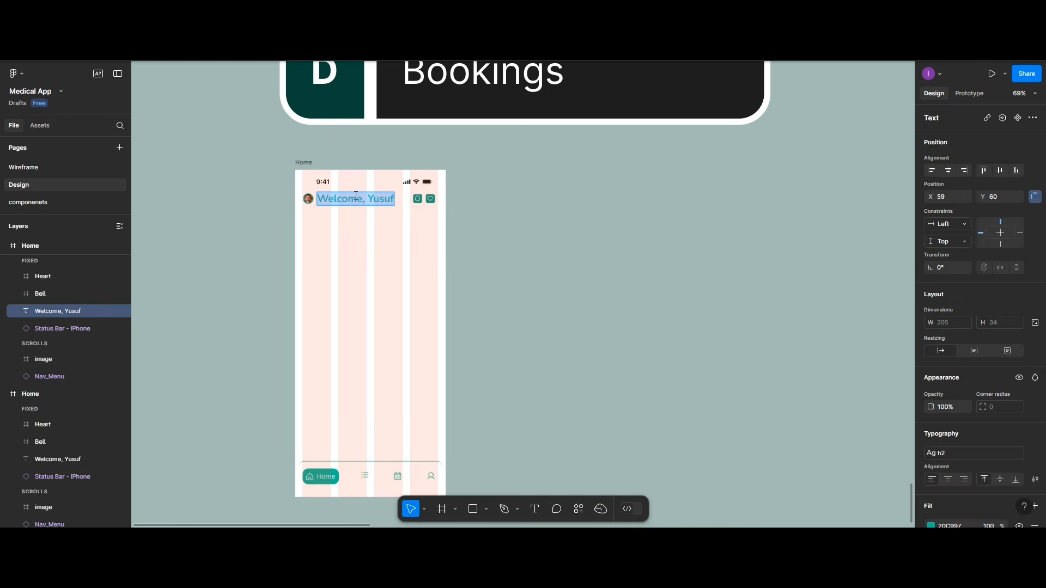
{"action": "scroll", "coordinate": [688, 168], "scroll_direction": "up", "scroll_amount": 5}
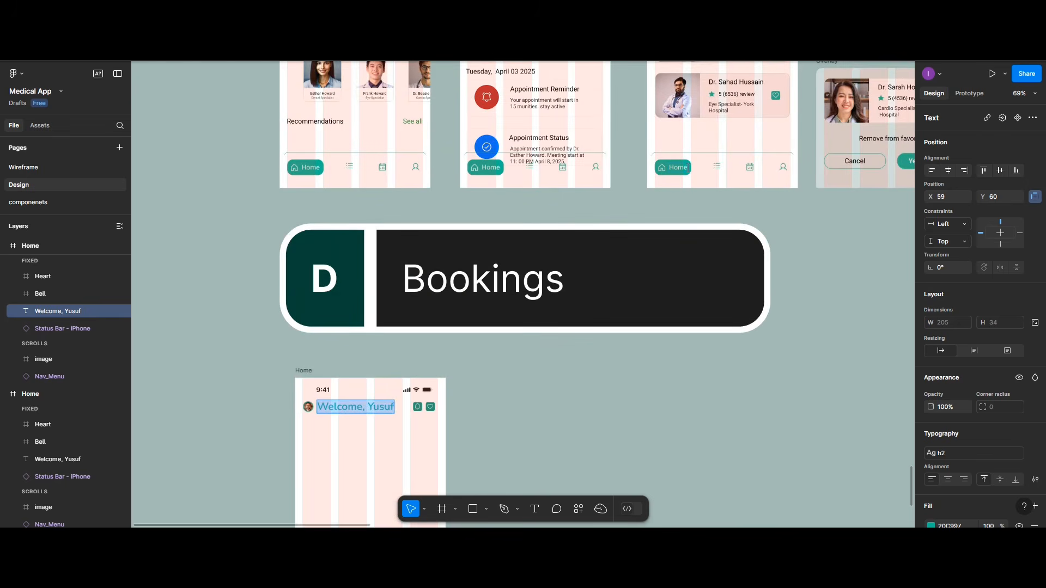
{"action": "scroll", "coordinate": [686, 172], "scroll_direction": "down", "scroll_amount": 4}
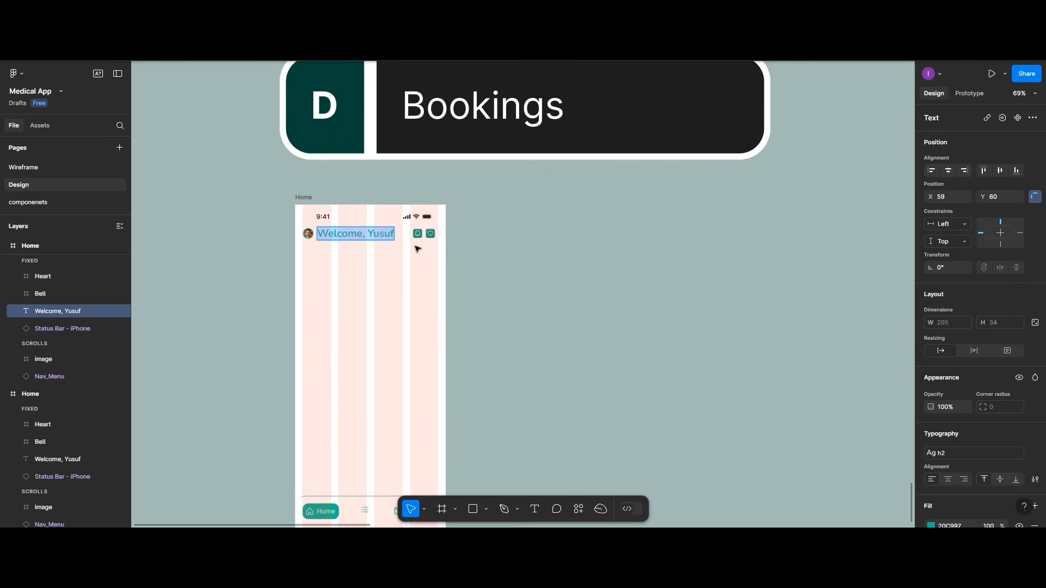
{"action": "type", "text": "Dr"}
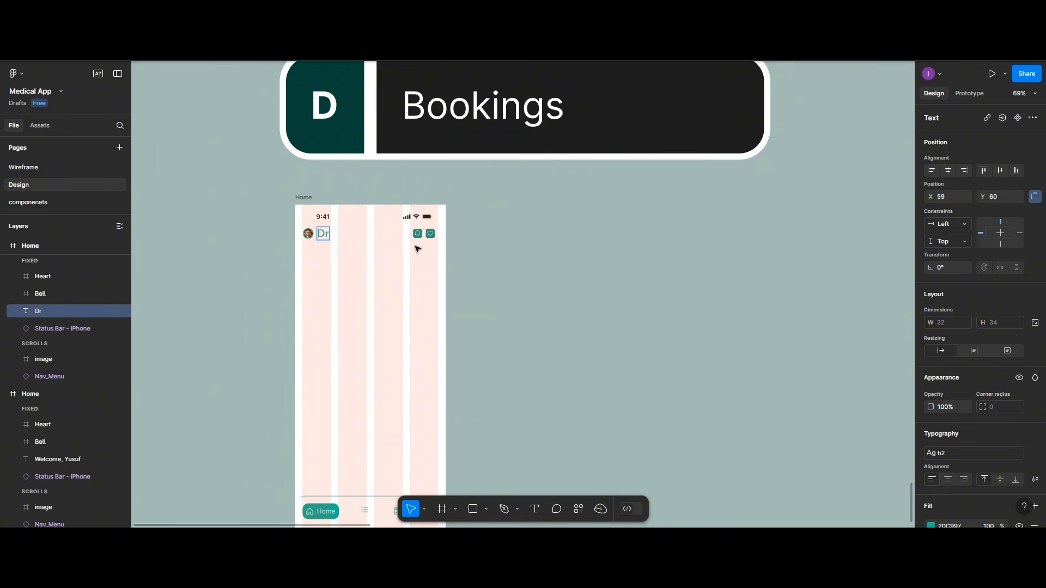
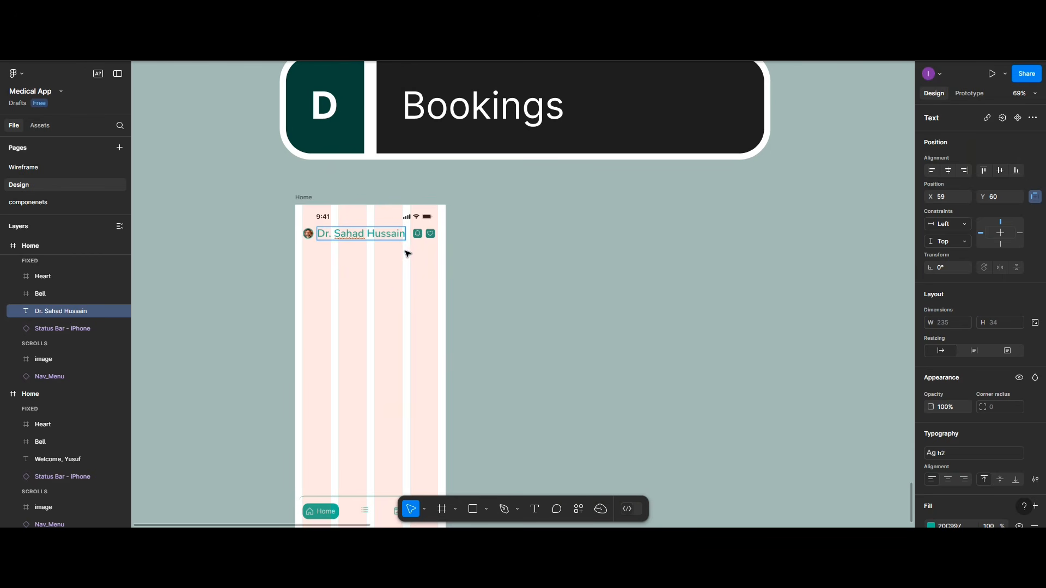
{"action": "scroll", "coordinate": [409, 250], "scroll_direction": "up", "scroll_amount": 3}
{"action": "scroll", "coordinate": [406, 252], "scroll_direction": "up", "scroll_amount": 10}
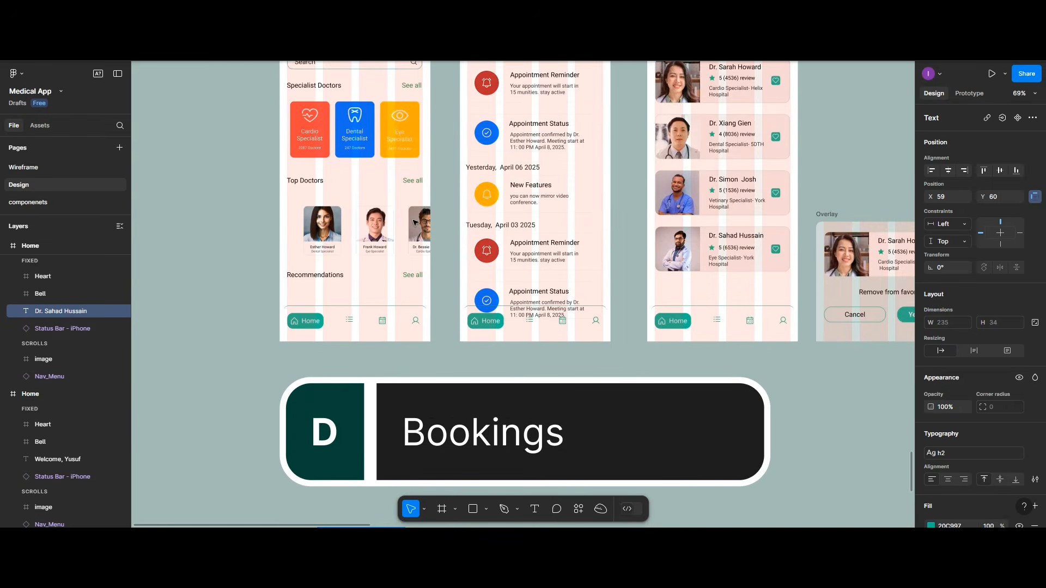
{"action": "scroll", "coordinate": [415, 223], "scroll_direction": "down", "scroll_amount": 5}
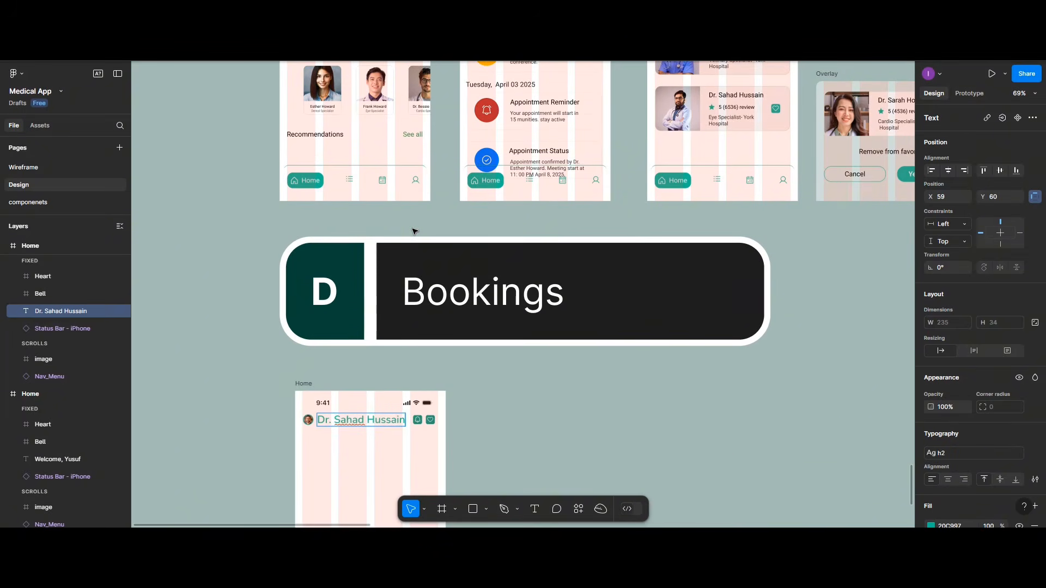
{"action": "scroll", "coordinate": [414, 231], "scroll_direction": "down", "scroll_amount": 6}
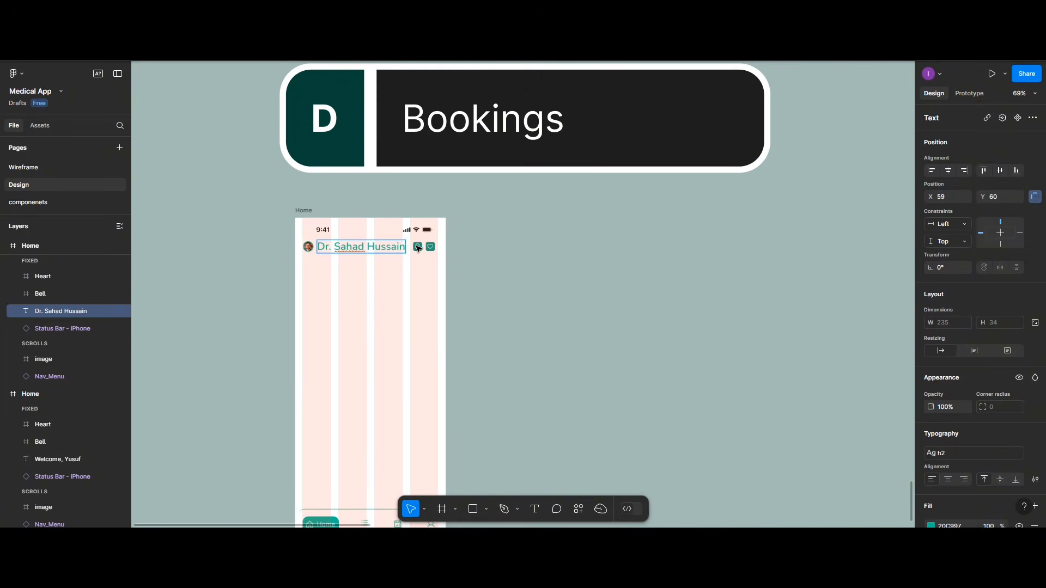
{"action": "key", "text": "Escape"}
{"action": "left_click", "coordinate": [418, 248]}
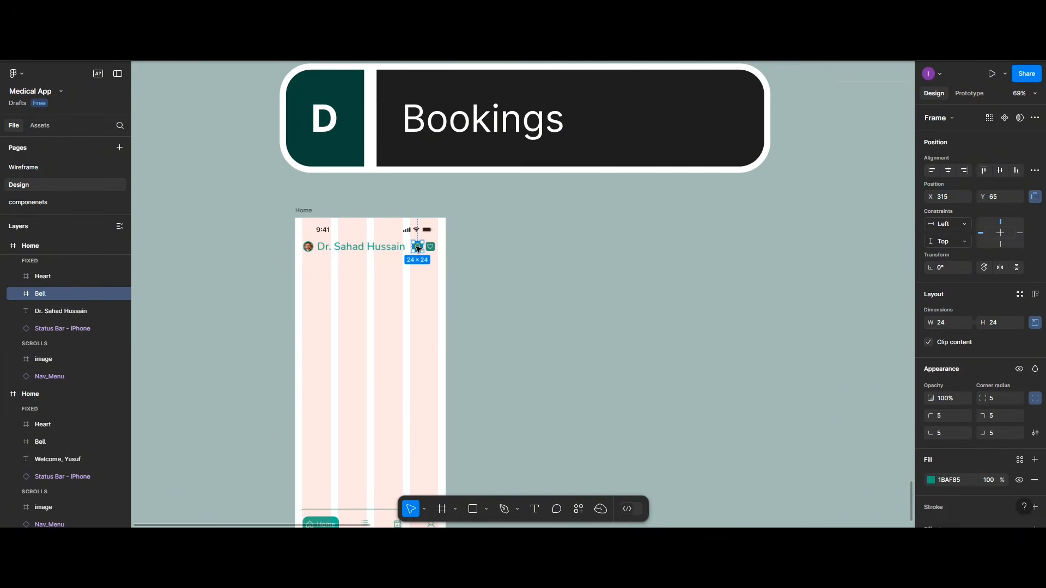
{"action": "key", "text": "Delete"}
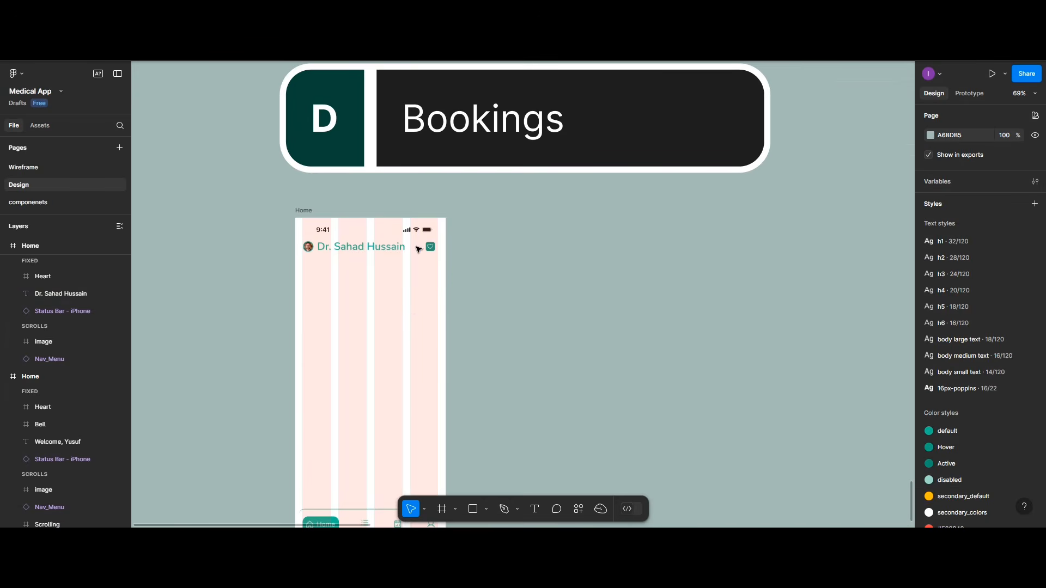
Step: Insert the ShareNetwork icon from the Phosphor Icons plugin
{"action": "right_click", "coordinate": [477, 322]}
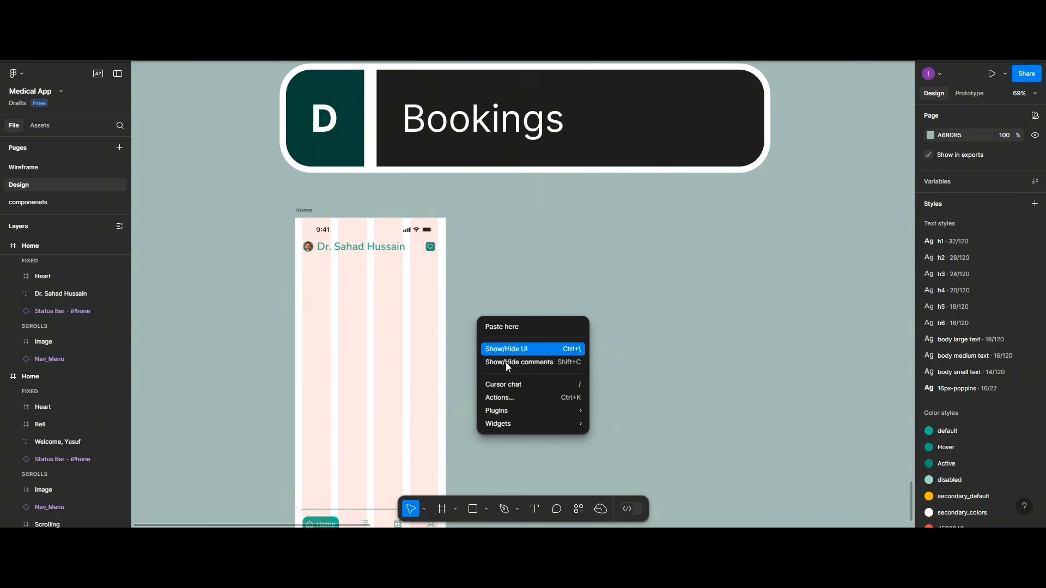
{"action": "mouse_move", "coordinate": [570, 412]}
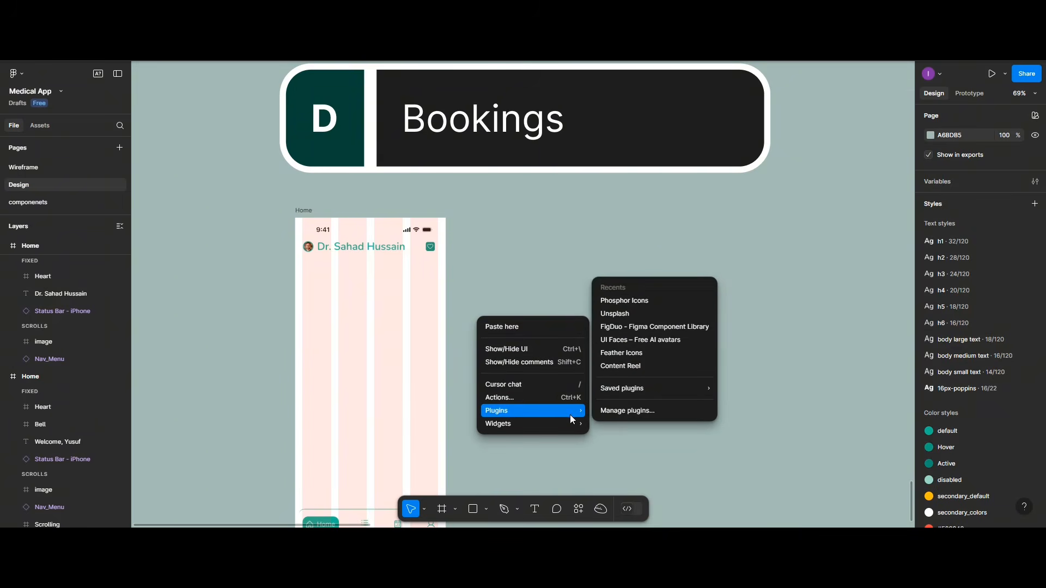
{"action": "left_click", "coordinate": [619, 301]}
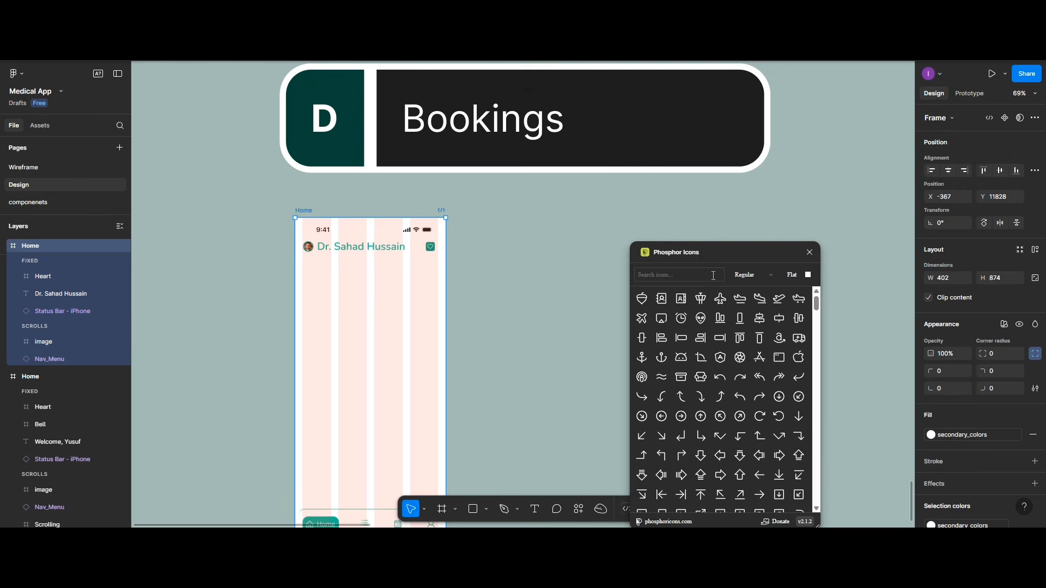
{"action": "type", "text": "share"}
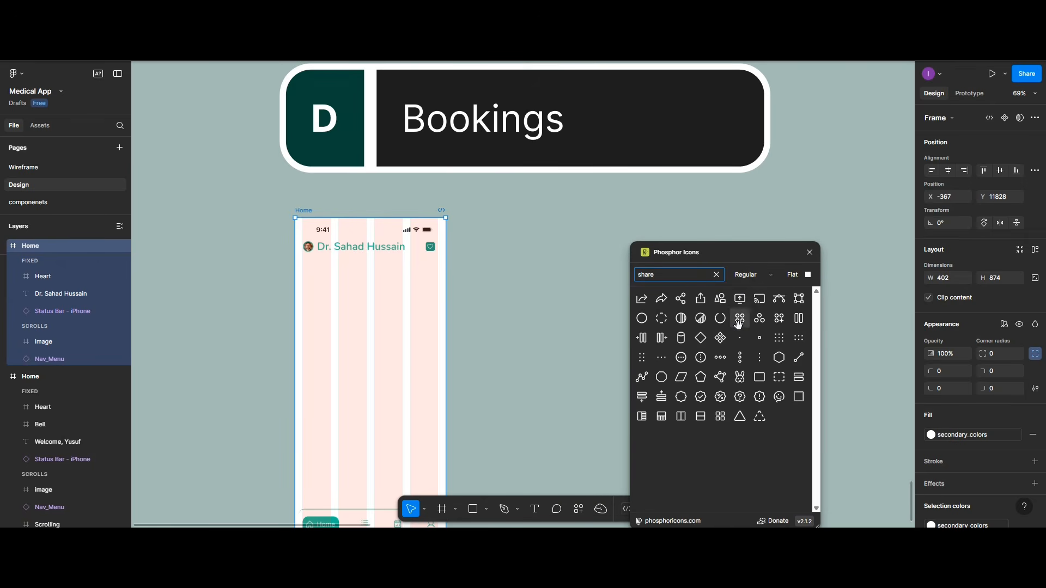
{"action": "left_click", "coordinate": [684, 303]}
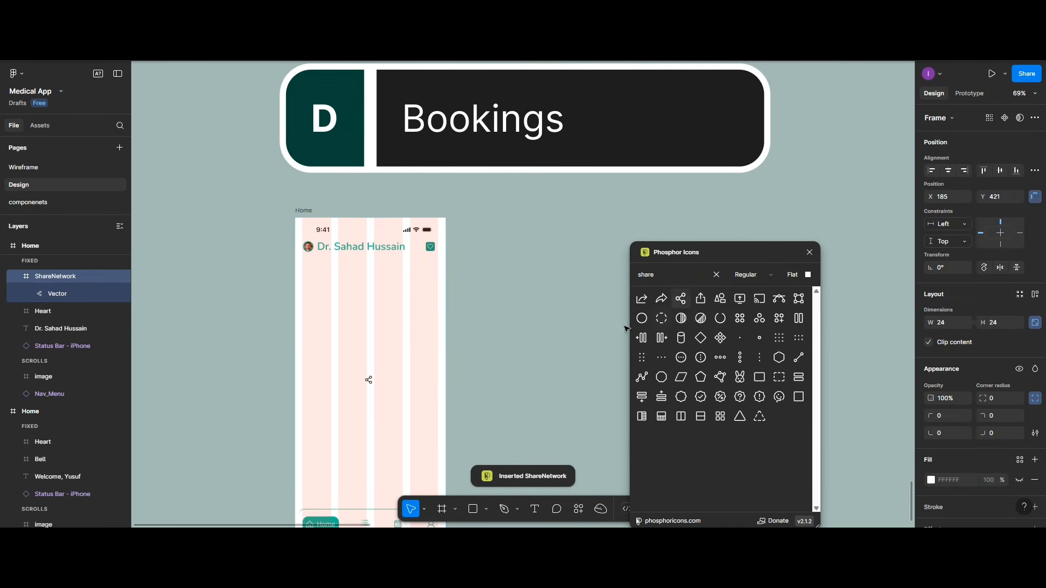
Step: Move the share icon beside the heart and fill its vector teal 20C997
{"action": "scroll", "coordinate": [407, 429], "scroll_direction": "up", "scroll_amount": 3}
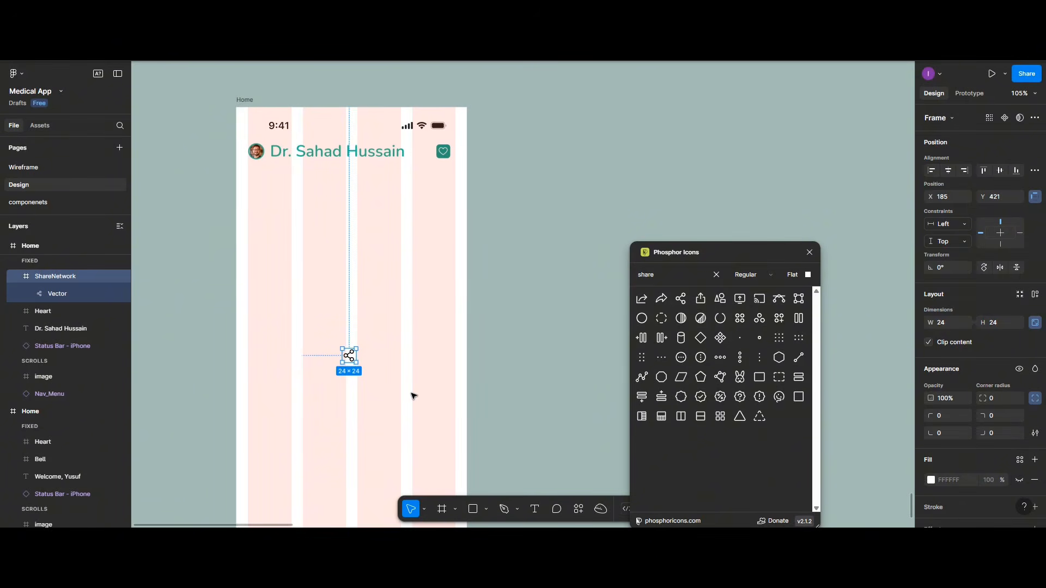
{"action": "scroll", "coordinate": [412, 394], "scroll_direction": "left", "scroll_amount": 2}
{"action": "scroll", "coordinate": [412, 396], "scroll_direction": "left", "scroll_amount": 1}
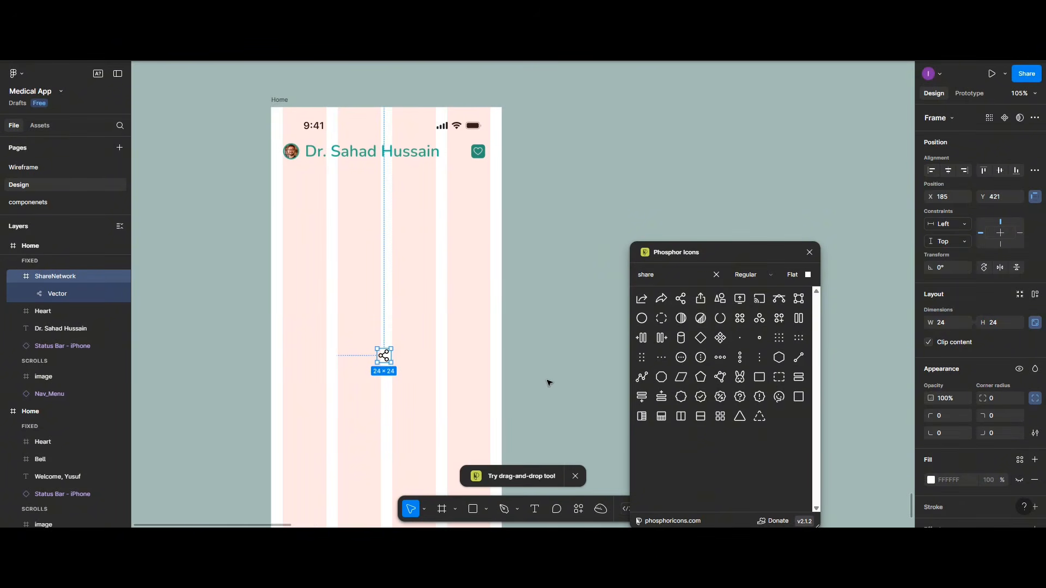
{"action": "left_click_drag", "start_coordinate": [385, 357], "coordinate": [459, 156]}
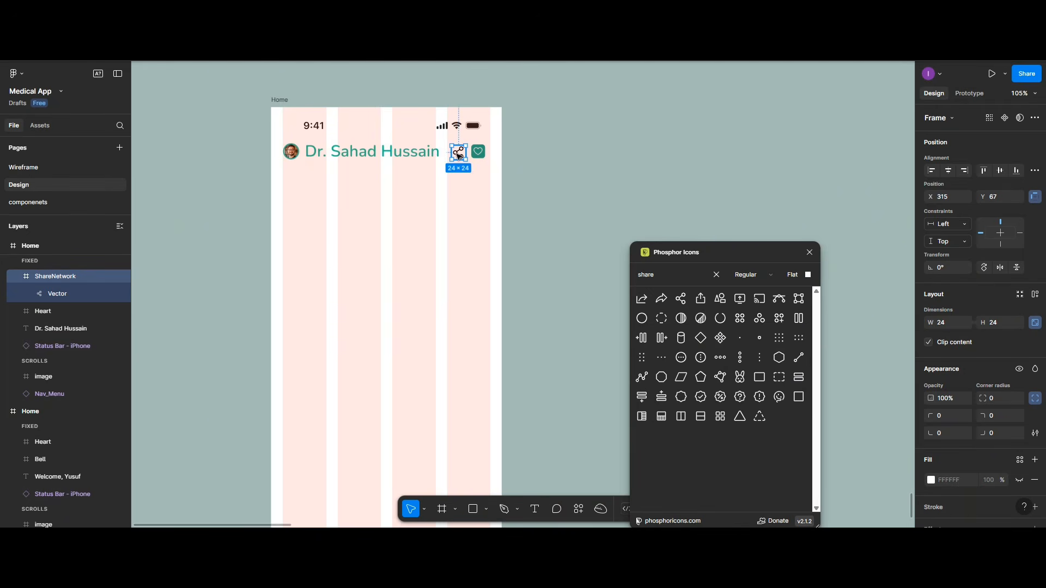
{"action": "double_click", "coordinate": [459, 156]}
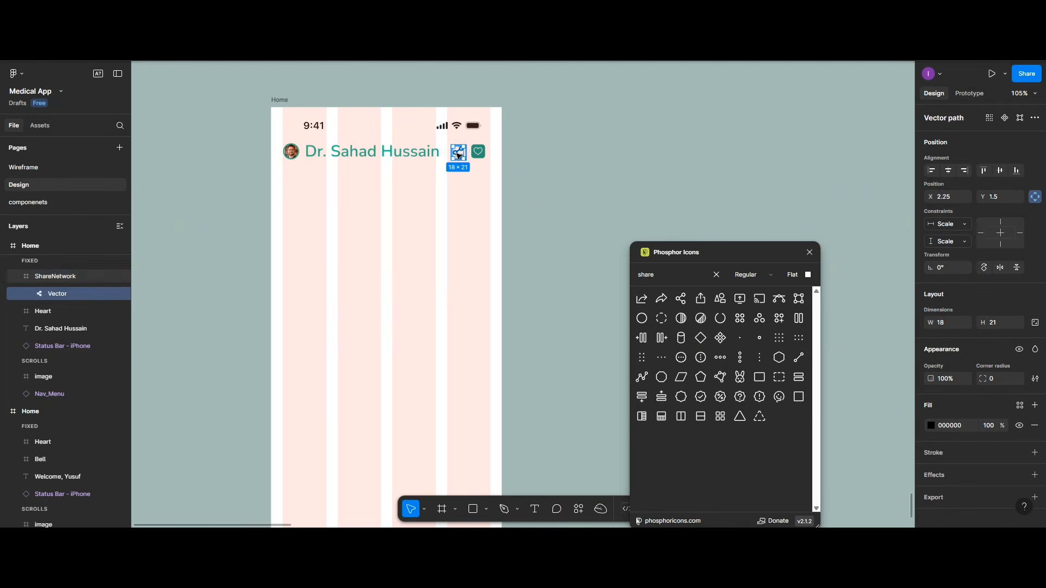
{"action": "left_click", "coordinate": [932, 425]}
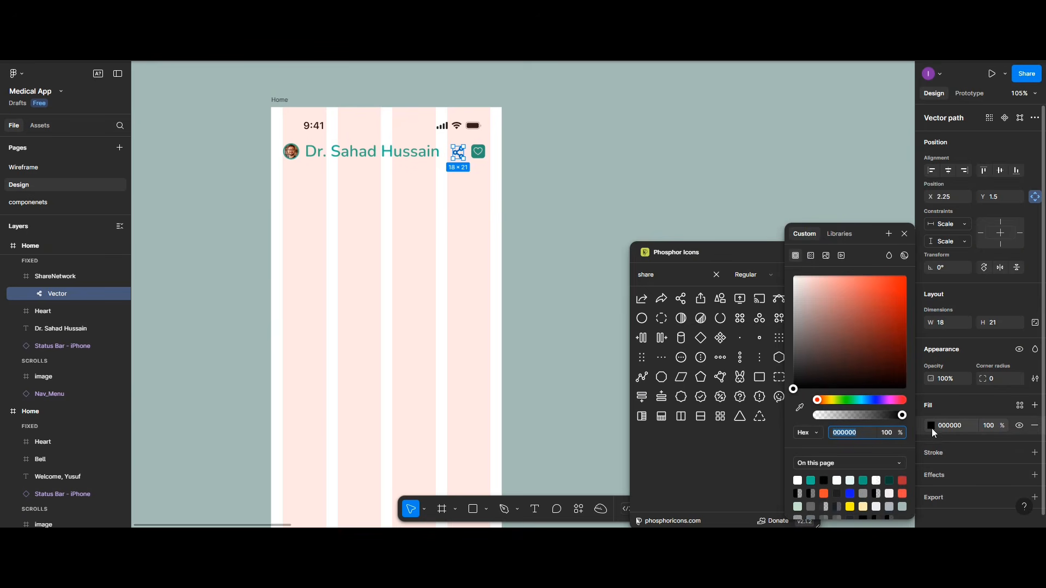
{"action": "left_click", "coordinate": [811, 481]}
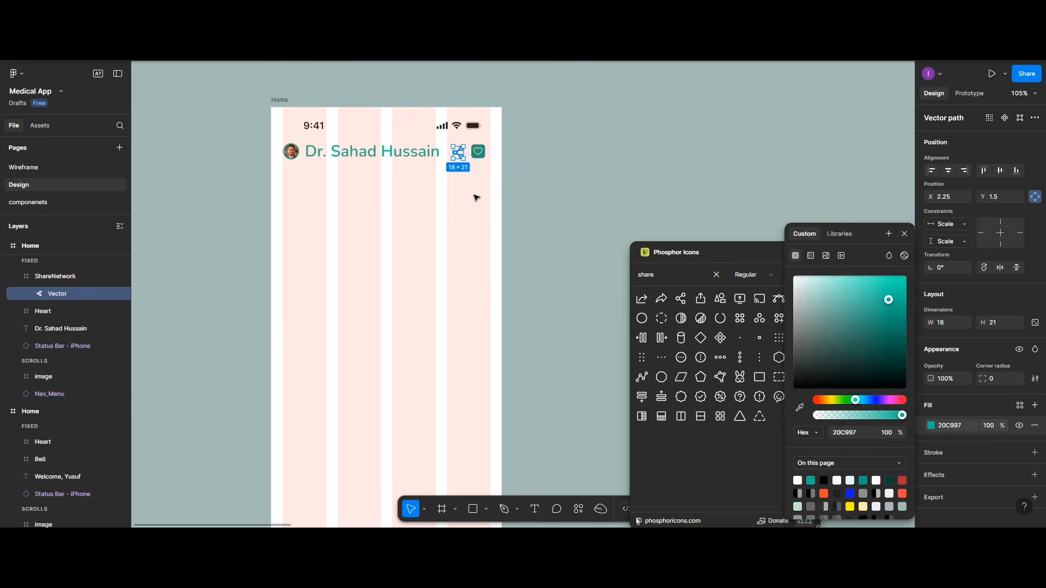
{"action": "left_click", "coordinate": [482, 157], "text": "shift"}
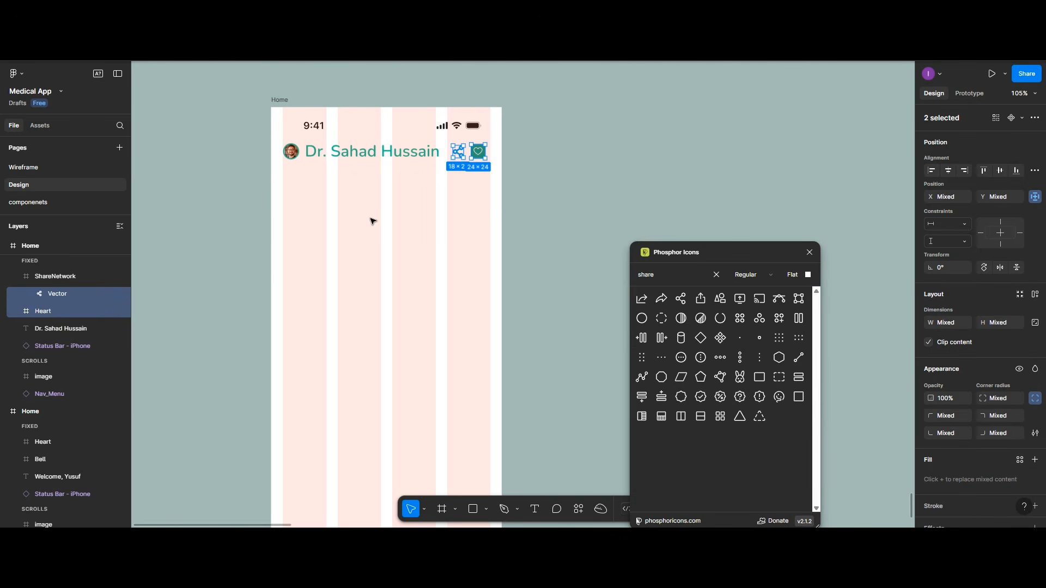
Step: Delete the avatar photo and place a Phosphor CaretLeft icon left of the doctor's name
{"action": "left_click", "coordinate": [294, 159]}
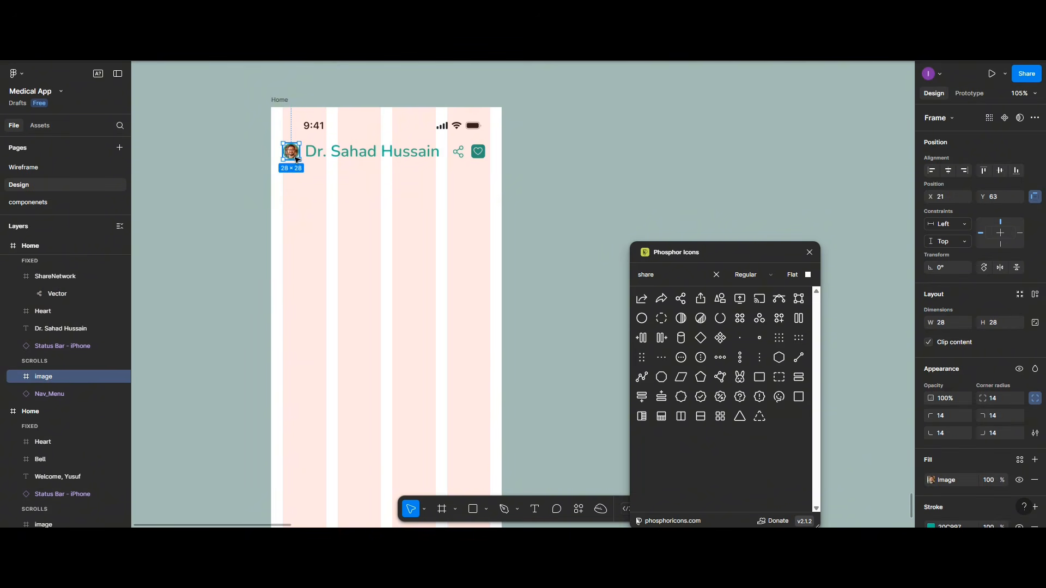
{"action": "key", "text": "Delete"}
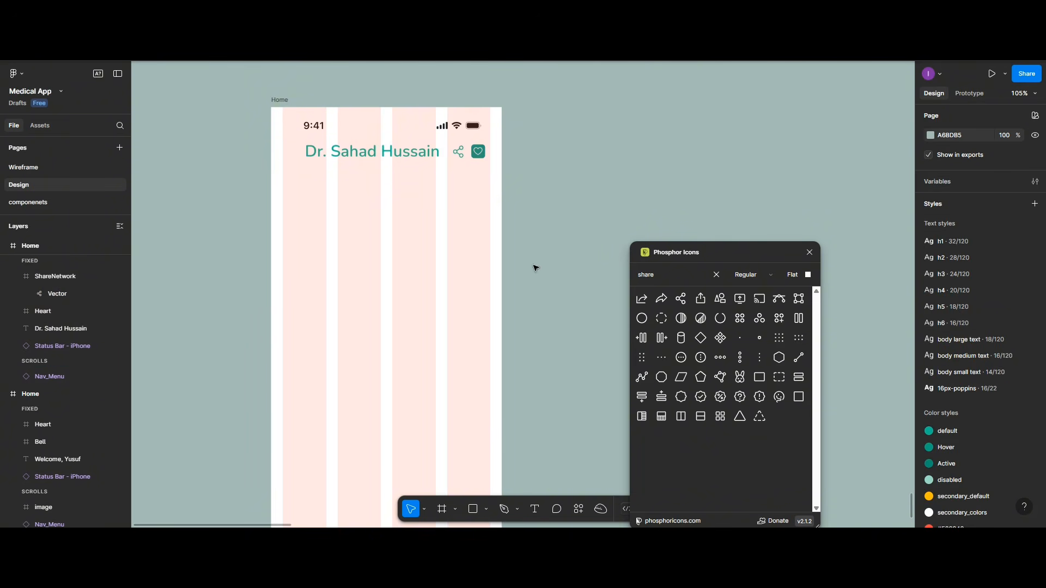
{"action": "double_click", "coordinate": [670, 274]}
{"action": "type", "text": "arrow"}
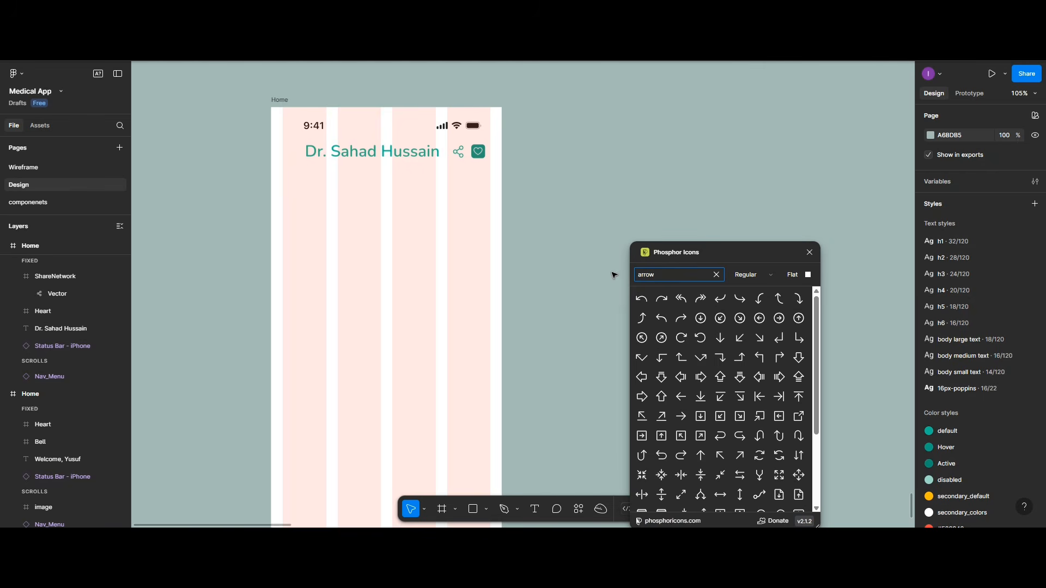
{"action": "scroll", "coordinate": [738, 363], "scroll_direction": "down", "scroll_amount": 2}
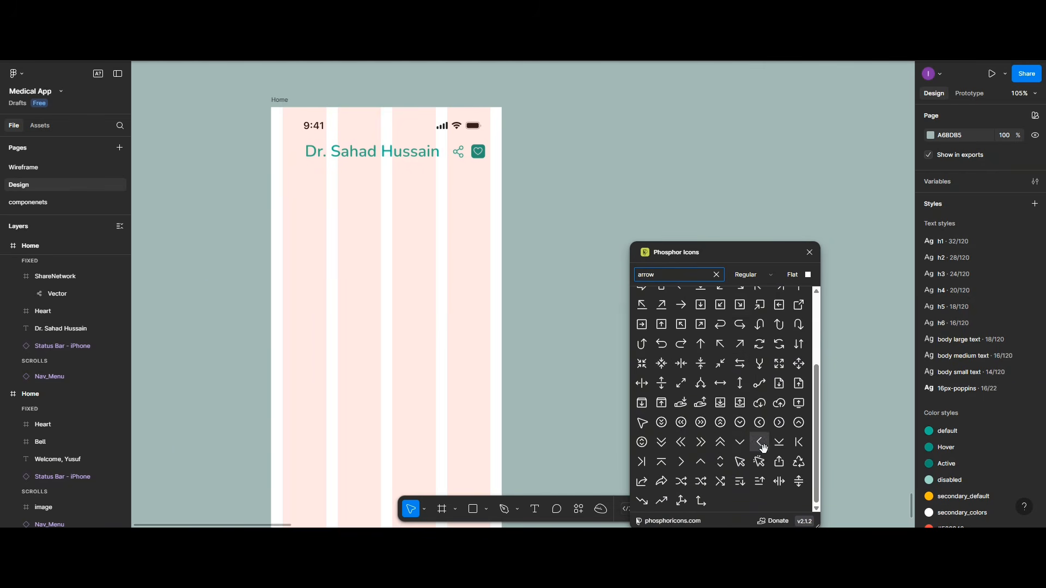
{"action": "left_click_drag", "start_coordinate": [762, 446], "coordinate": [325, 280]}
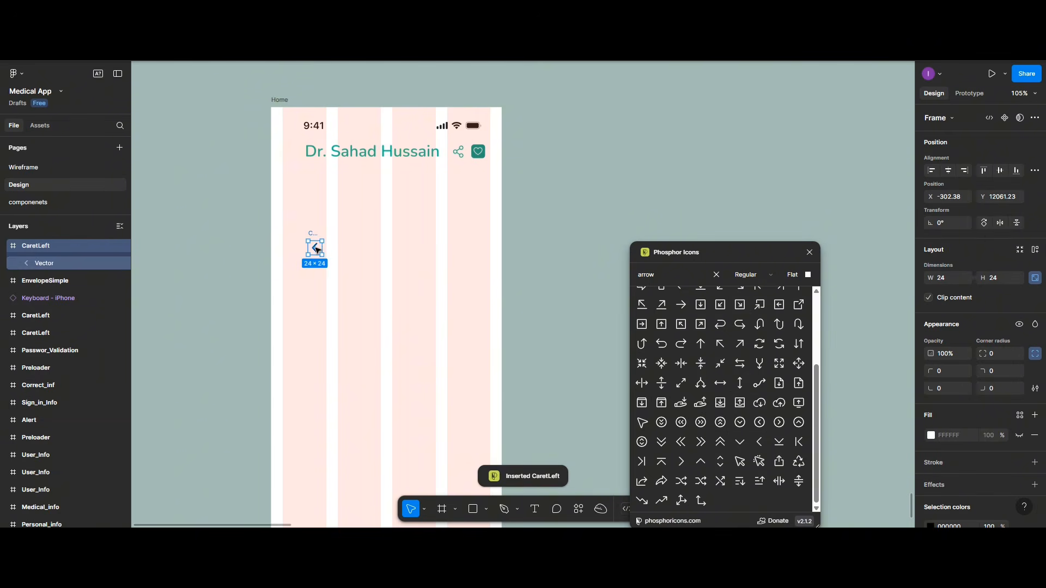
{"action": "left_click_drag", "start_coordinate": [315, 250], "coordinate": [289, 153]}
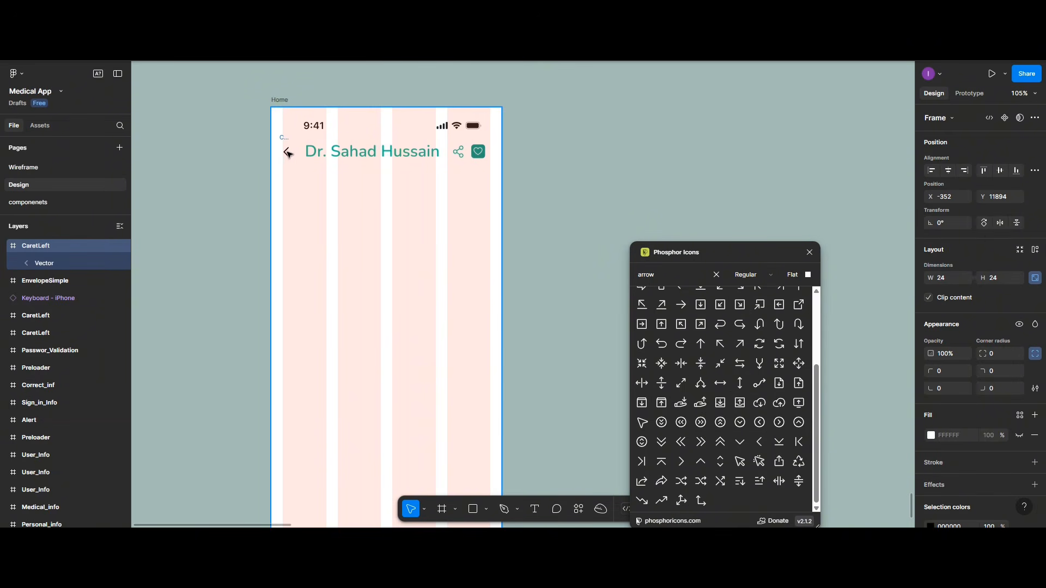
Step: Fill the caret's vector teal 20C997
{"action": "double_click", "coordinate": [286, 152]}
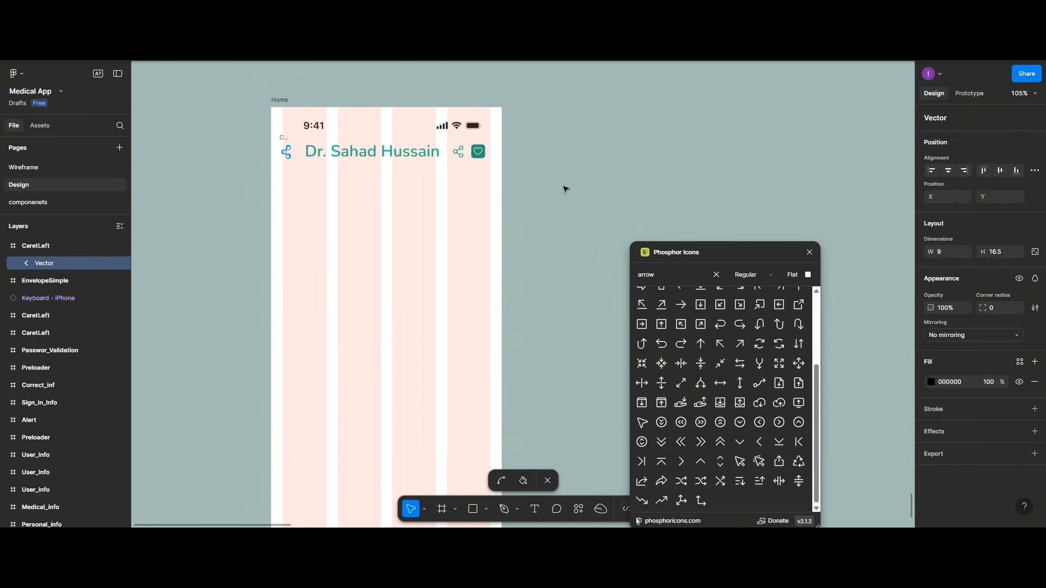
{"action": "left_click", "coordinate": [929, 382]}
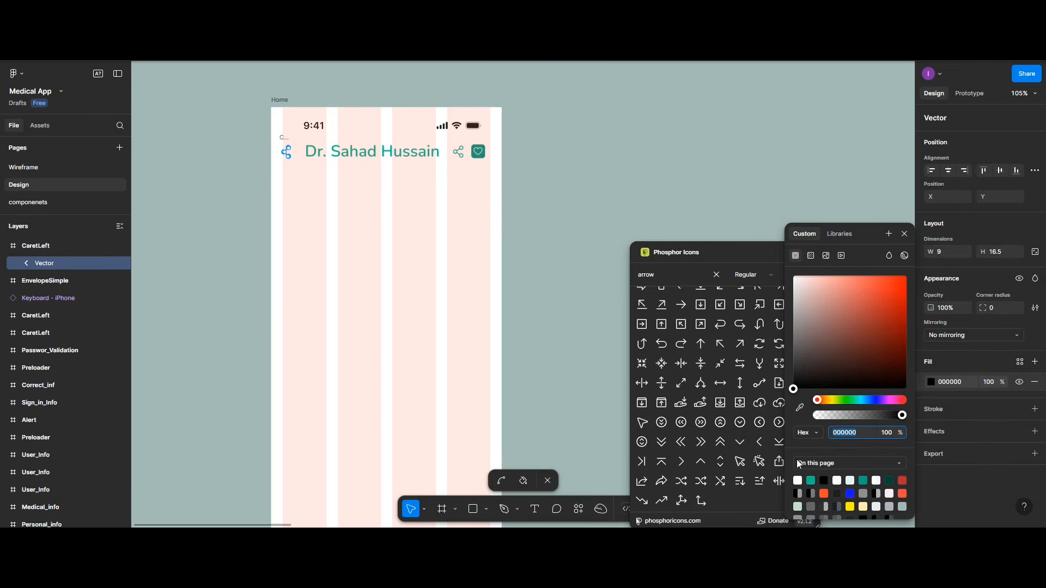
{"action": "left_click", "coordinate": [810, 481]}
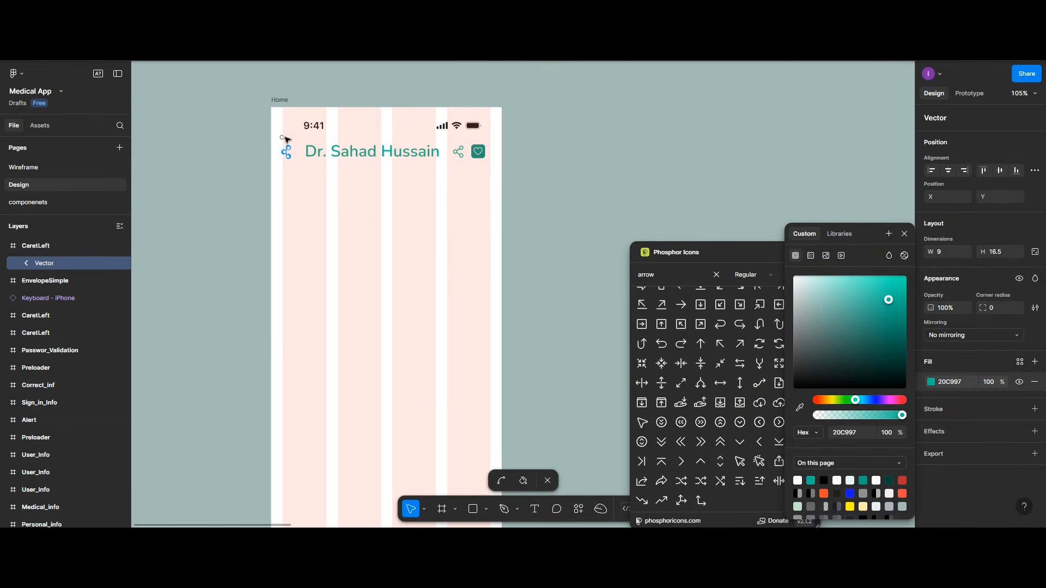
{"action": "key", "text": "Escape"}
{"action": "key", "text": "Escape"}
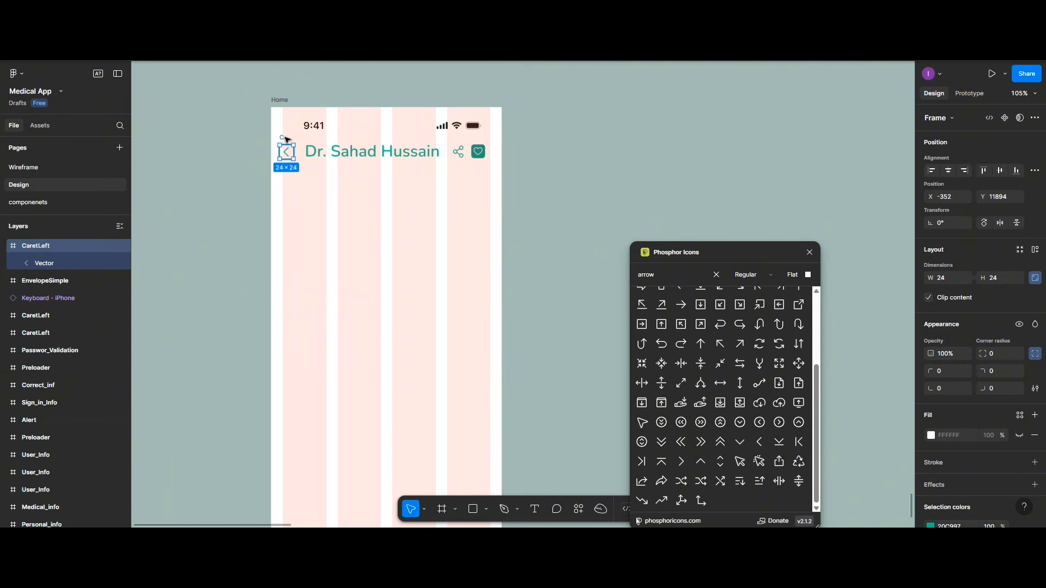
Step: Vertically centre the caret, name, share and heart icons and group them
{"action": "left_click", "coordinate": [413, 152], "text": "shift"}
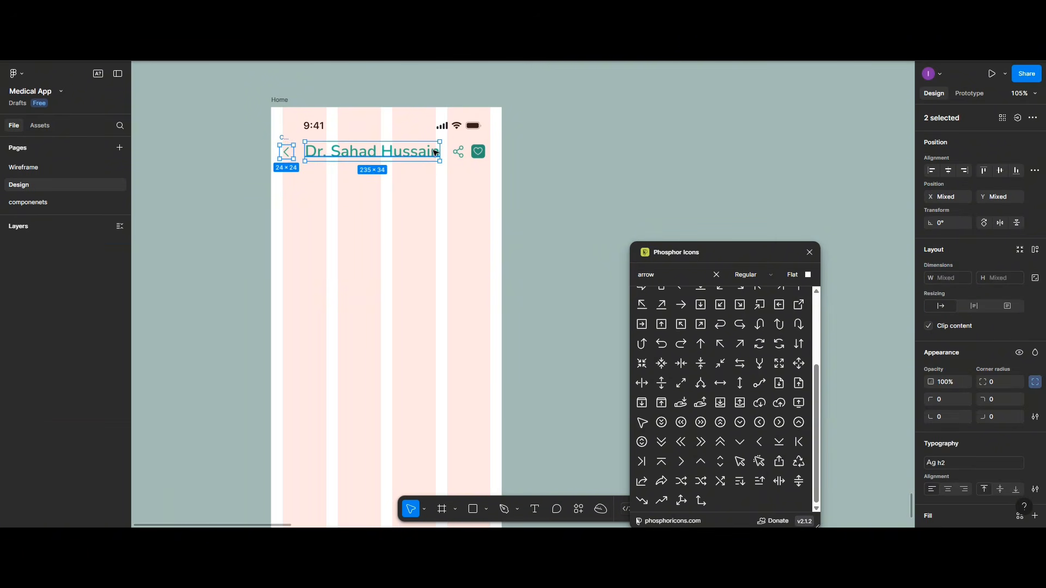
{"action": "left_click", "coordinate": [462, 152], "text": "shift"}
{"action": "left_click", "coordinate": [478, 152], "text": "shift"}
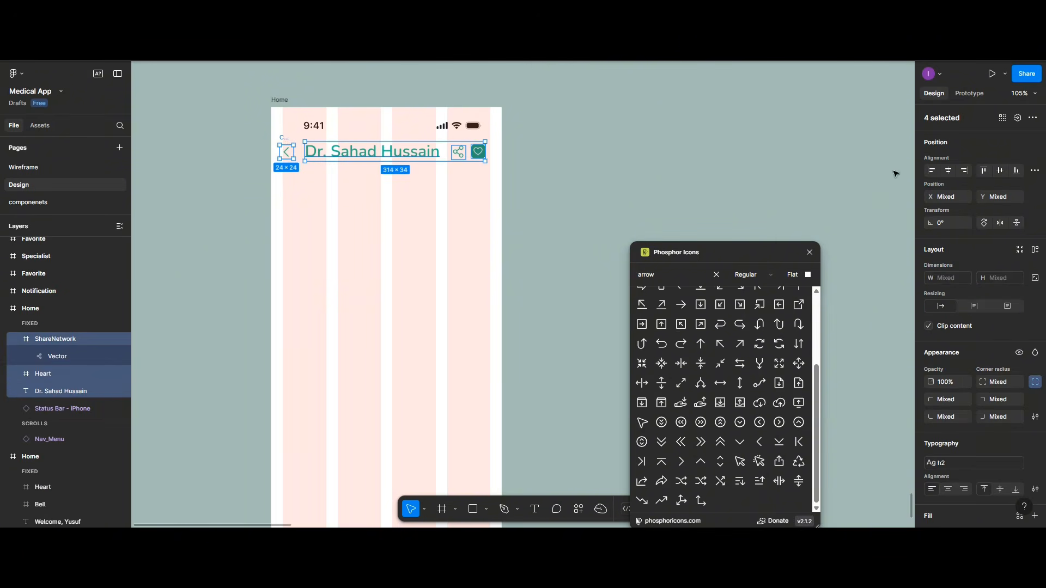
{"action": "left_click", "coordinate": [1001, 171]}
{"action": "key", "text": "ctrl+g"}
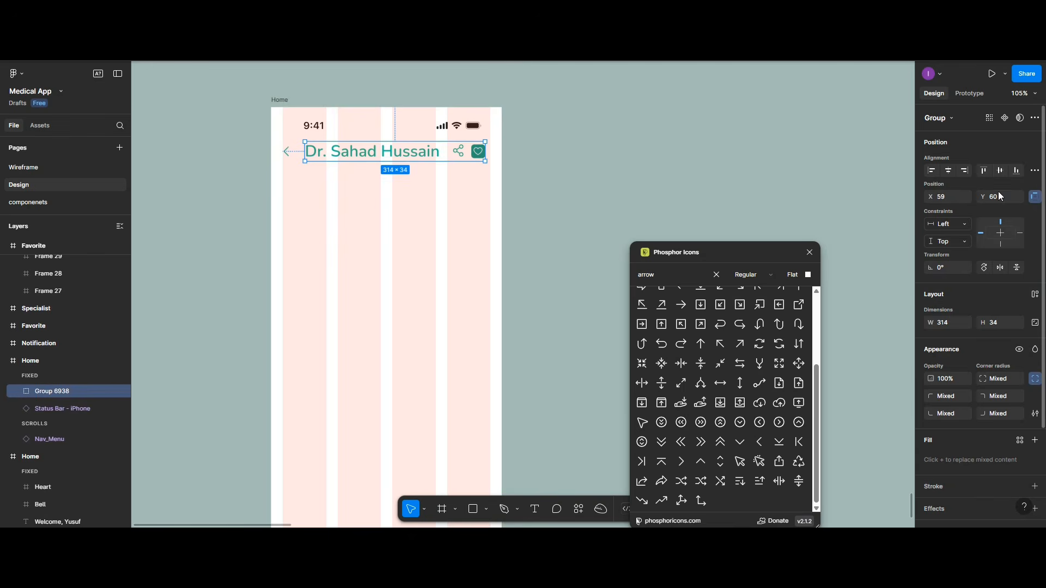
{"action": "left_click", "coordinate": [398, 203]}
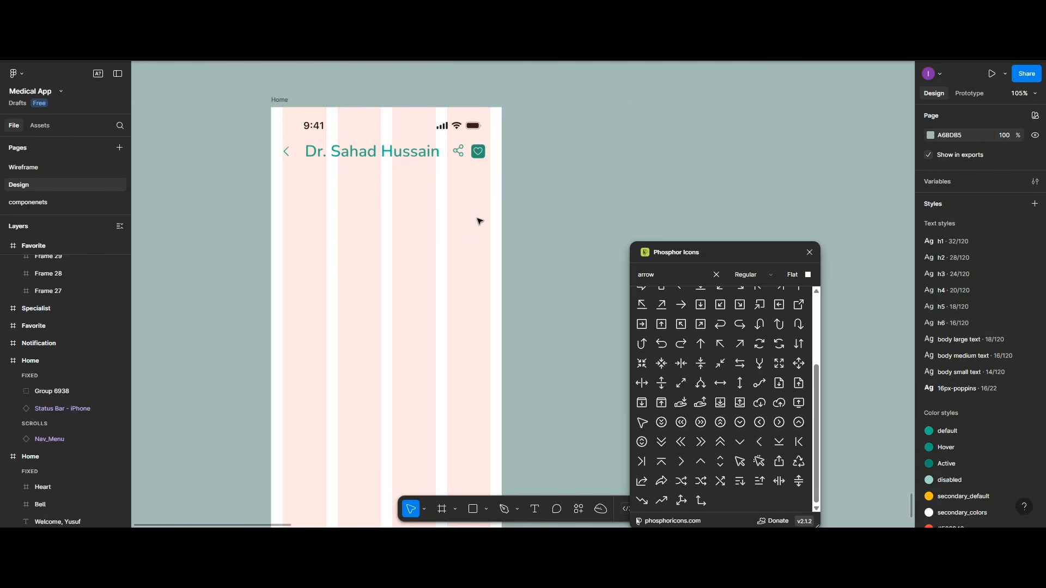
Step: Ungroup the header and nudge the share and heart icons slightly right
{"action": "left_click", "coordinate": [481, 154]}
{"action": "right_click", "coordinate": [481, 154]}
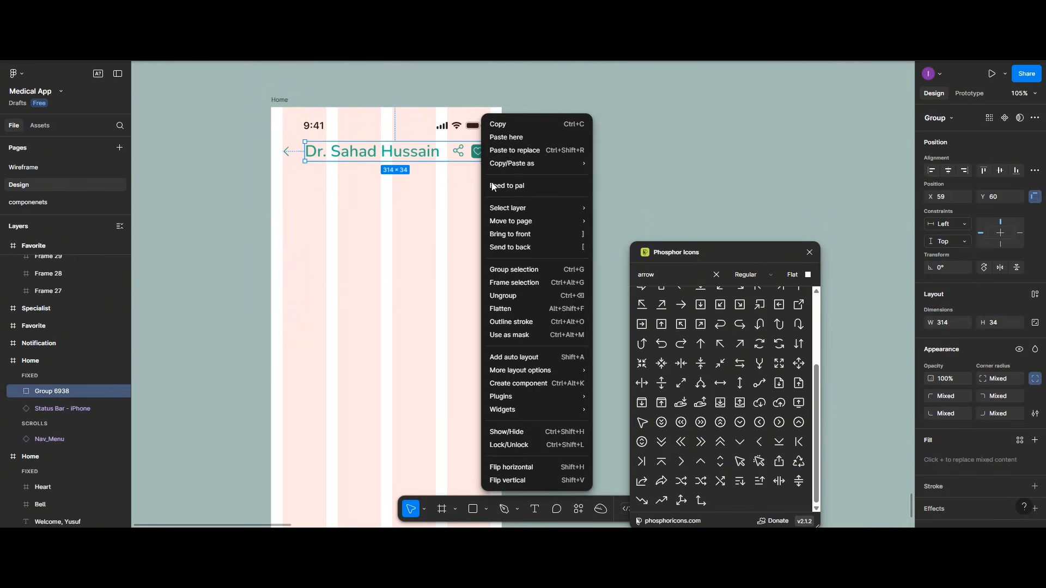
{"action": "left_click", "coordinate": [508, 295]}
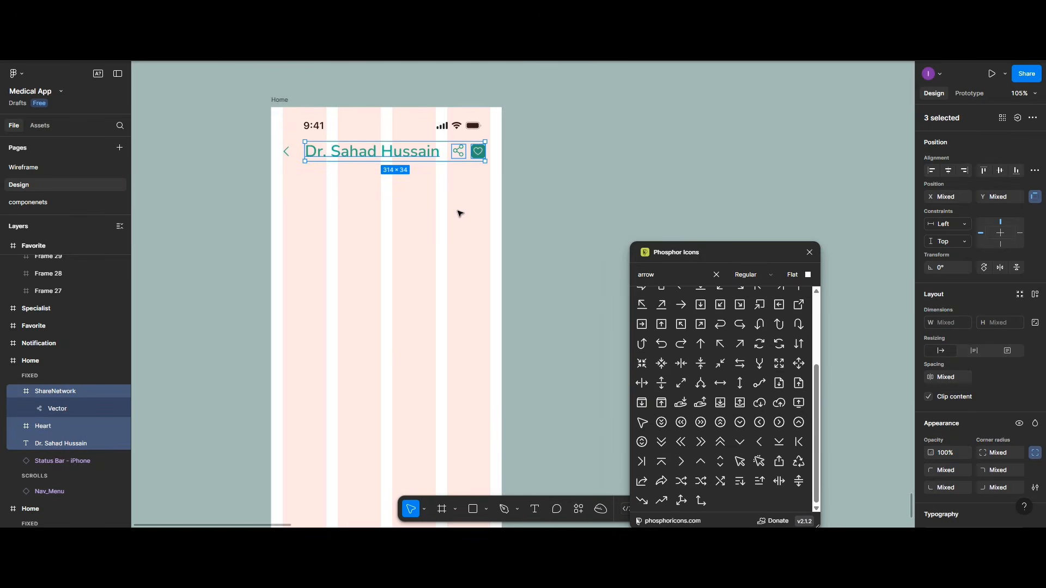
{"action": "left_click", "coordinate": [471, 172]}
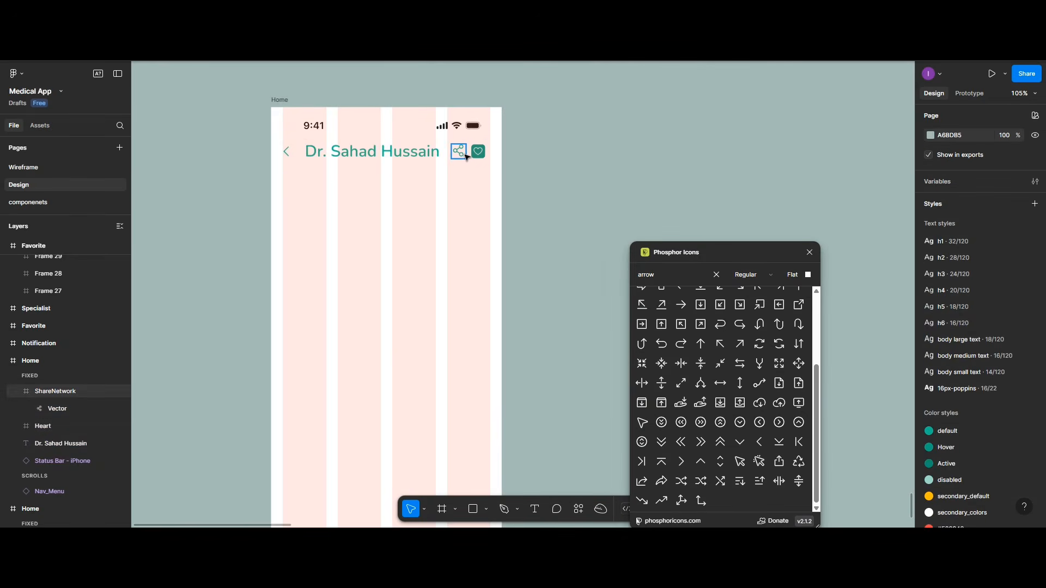
{"action": "left_click", "coordinate": [464, 154]}
{"action": "left_click", "coordinate": [477, 153], "text": "shift"}
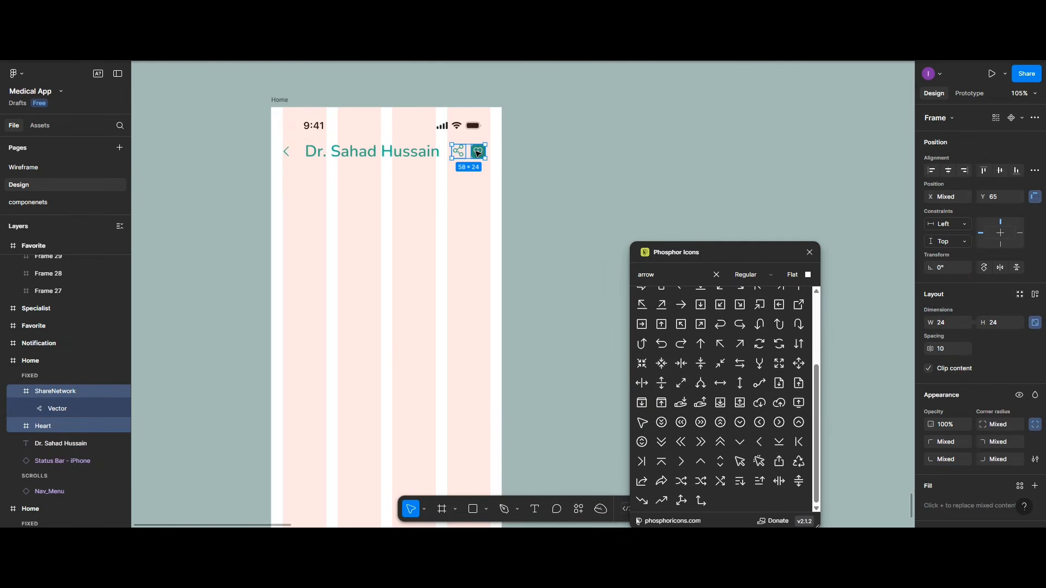
{"action": "left_click_drag", "start_coordinate": [479, 153], "coordinate": [481, 155]}
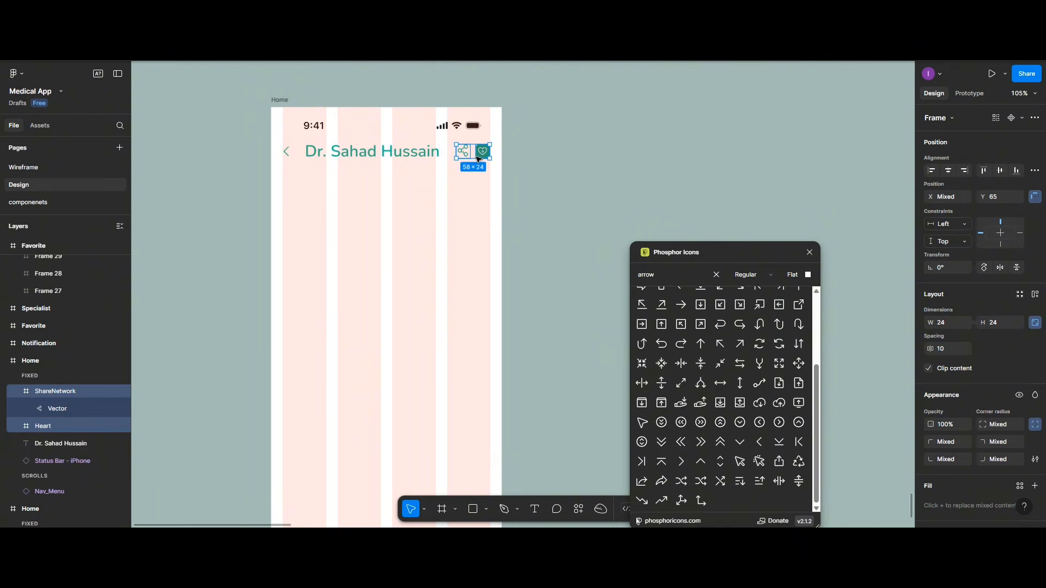
{"action": "left_click", "coordinate": [455, 210]}
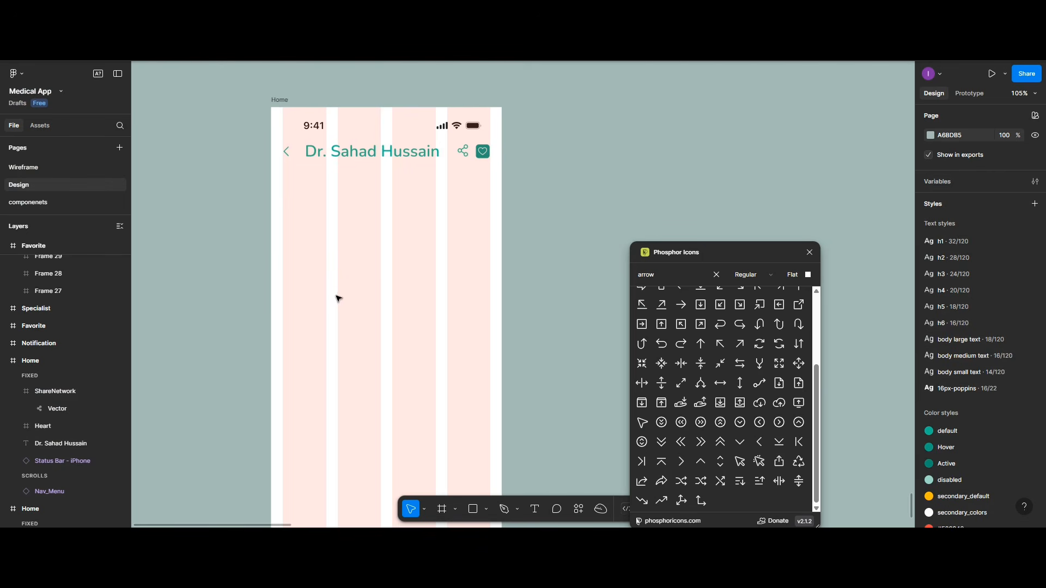
Step: Drag a different doctor card into the Home screen, then undo the placement
{"action": "scroll", "coordinate": [417, 320], "scroll_direction": "up", "scroll_amount": 5}
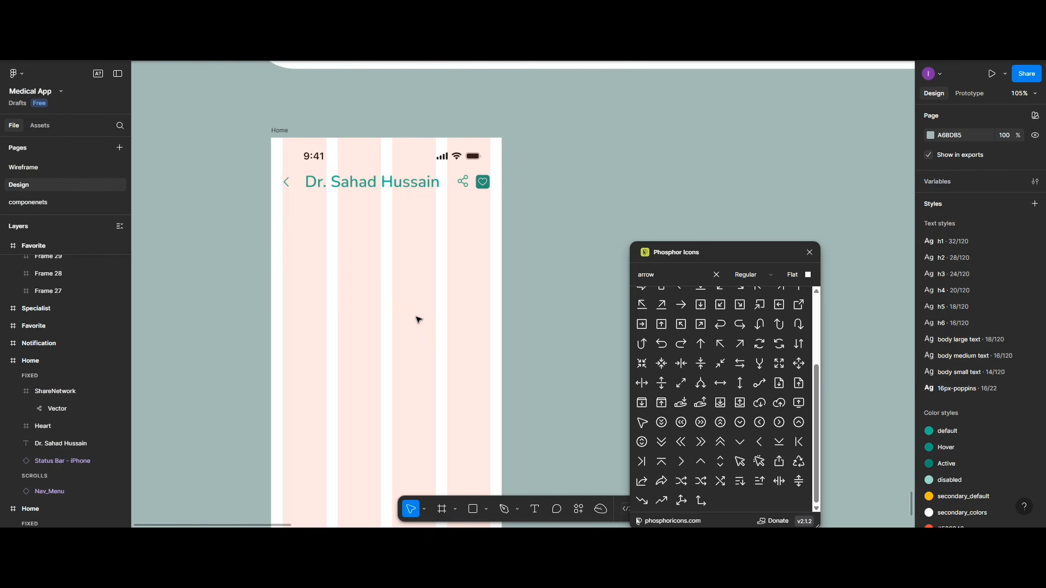
{"action": "scroll", "coordinate": [418, 320], "scroll_direction": "up", "scroll_amount": 8}
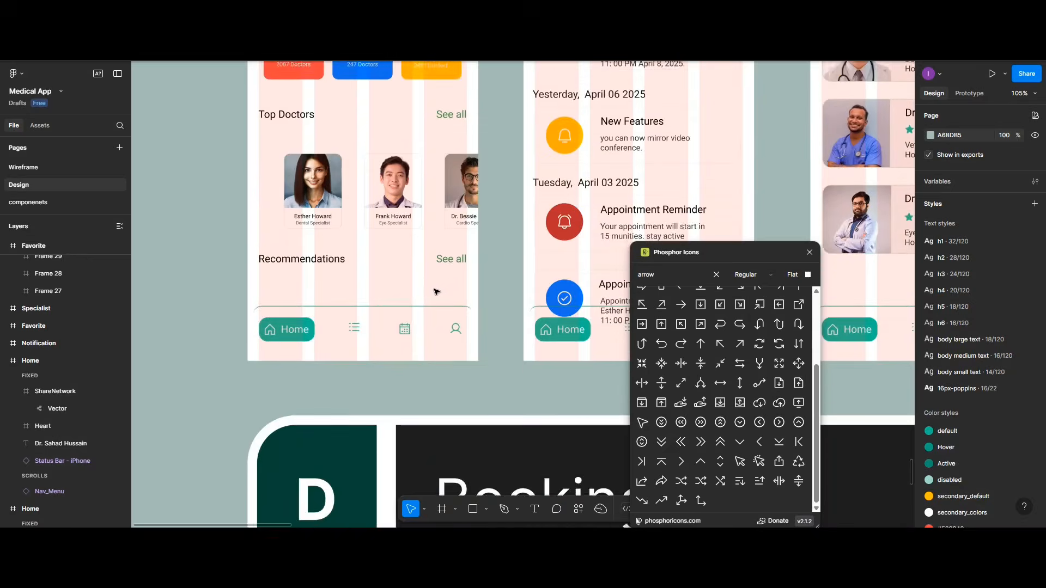
{"action": "scroll", "coordinate": [593, 207], "scroll_direction": "down", "scroll_amount": 3}
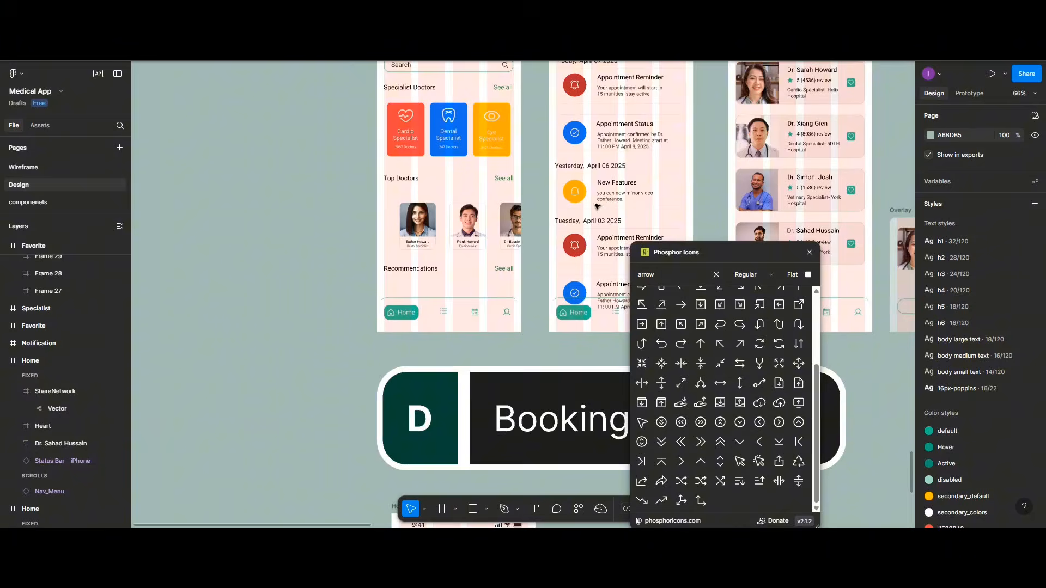
{"action": "left_click", "coordinate": [783, 133]}
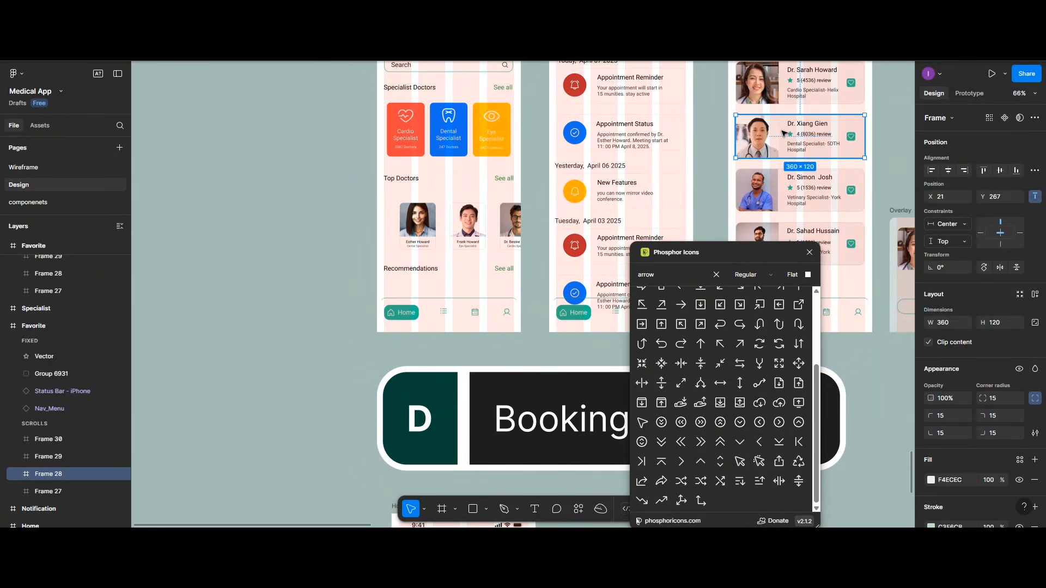
{"action": "left_click_drag", "start_coordinate": [783, 133], "coordinate": [519, 496]}
{"action": "scroll", "coordinate": [495, 416], "scroll_direction": "down", "scroll_amount": 5}
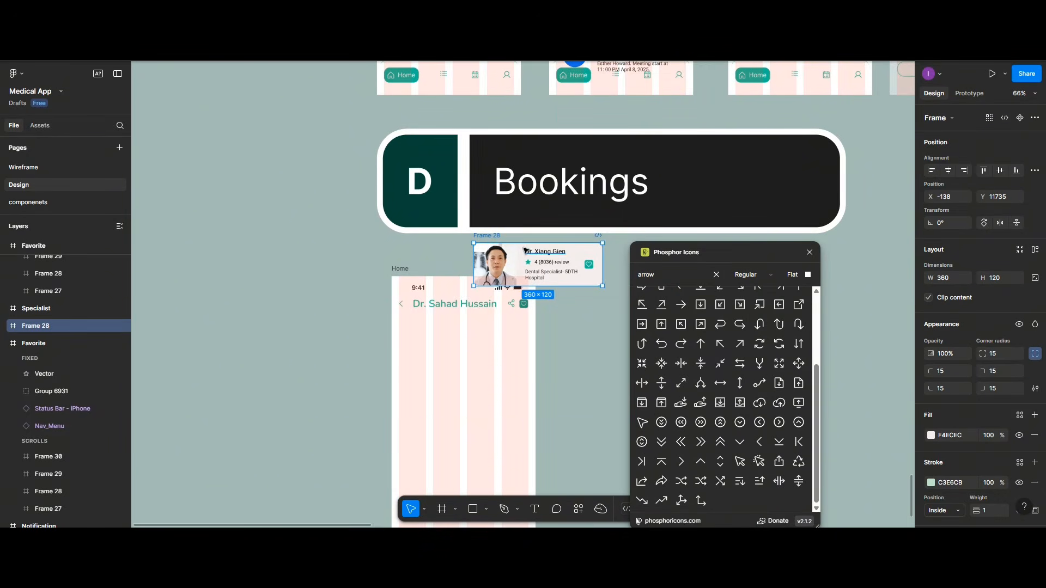
{"action": "left_click_drag", "start_coordinate": [524, 250], "coordinate": [448, 327]}
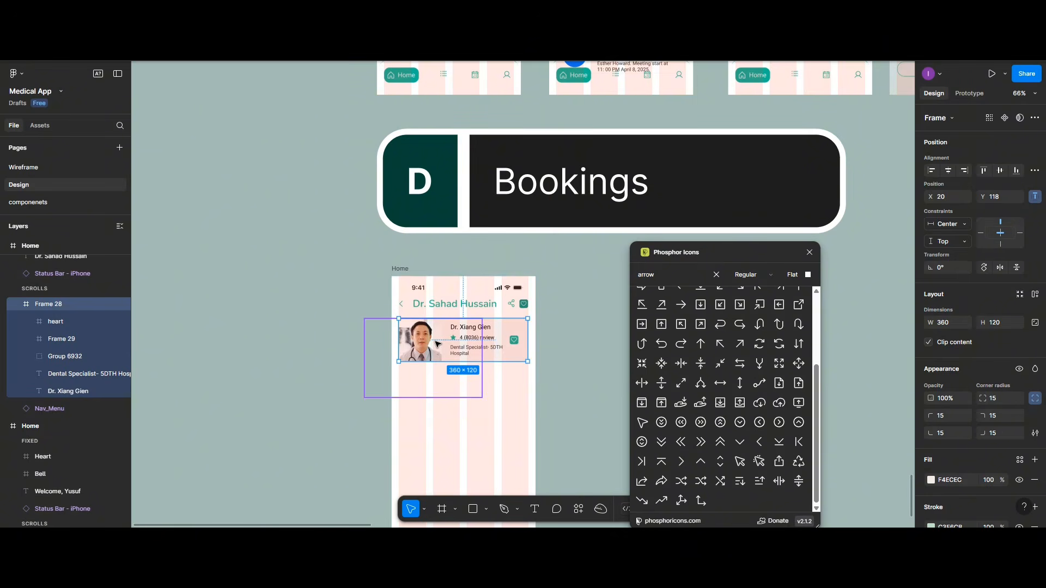
{"action": "key", "text": "ctrl+z"}
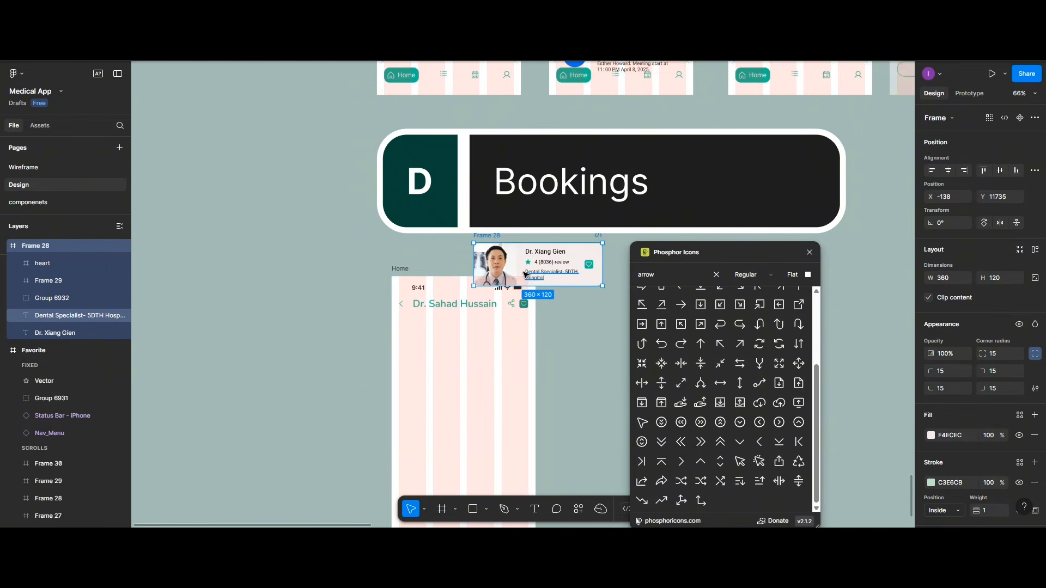
{"action": "left_click", "coordinate": [707, 171]}
Step: Select the Frame 30 doctor card on the Favorite screen
{"action": "scroll", "coordinate": [707, 172], "scroll_direction": "up", "scroll_amount": 5}
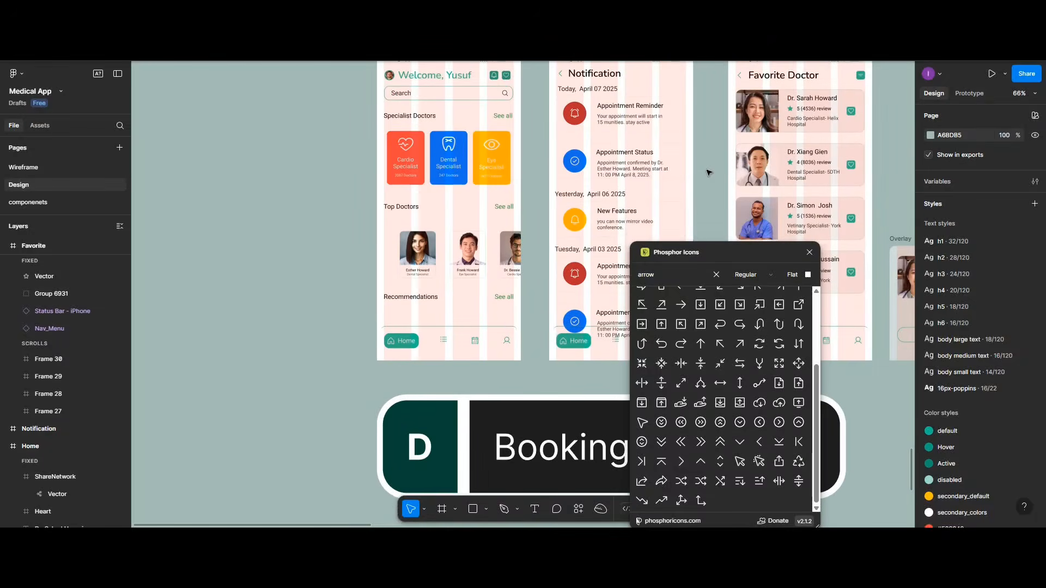
{"action": "scroll", "coordinate": [707, 172], "scroll_direction": "down", "scroll_amount": 3}
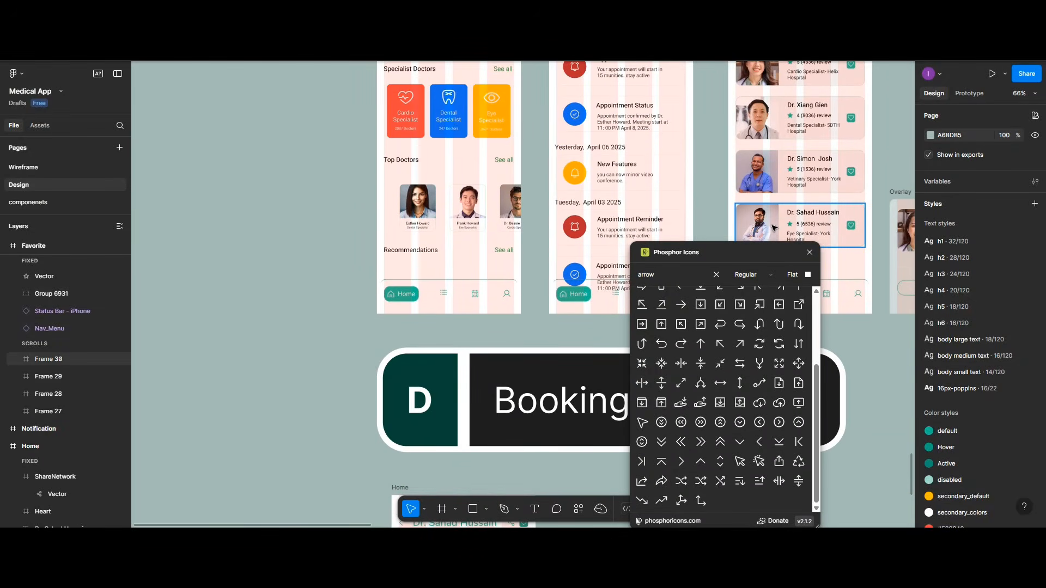
{"action": "left_click", "coordinate": [774, 228]}
{"action": "scroll", "coordinate": [441, 431], "scroll_direction": "down", "scroll_amount": 6}
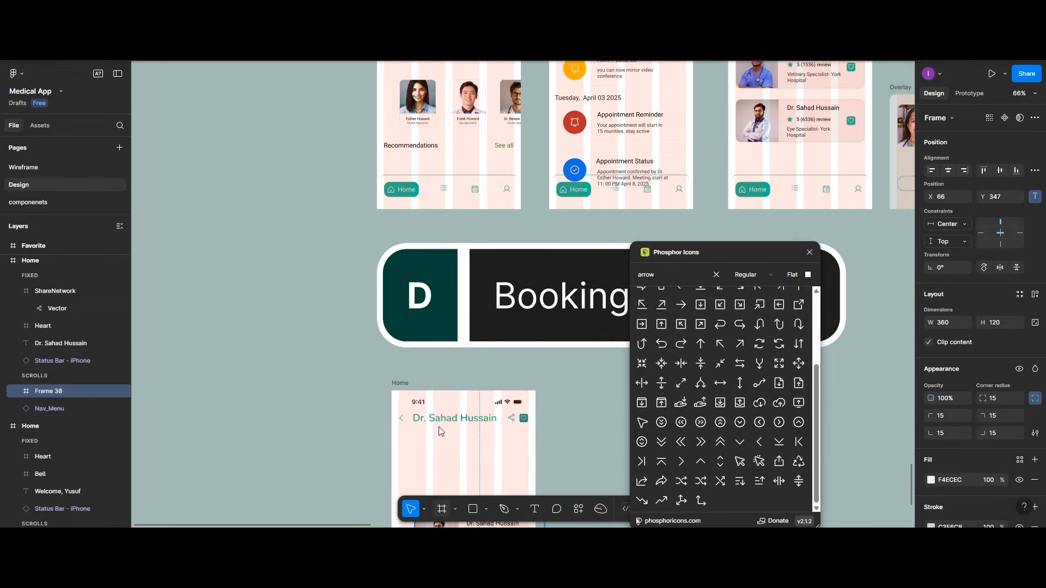
{"action": "scroll", "coordinate": [441, 431], "scroll_direction": "down", "scroll_amount": 5}
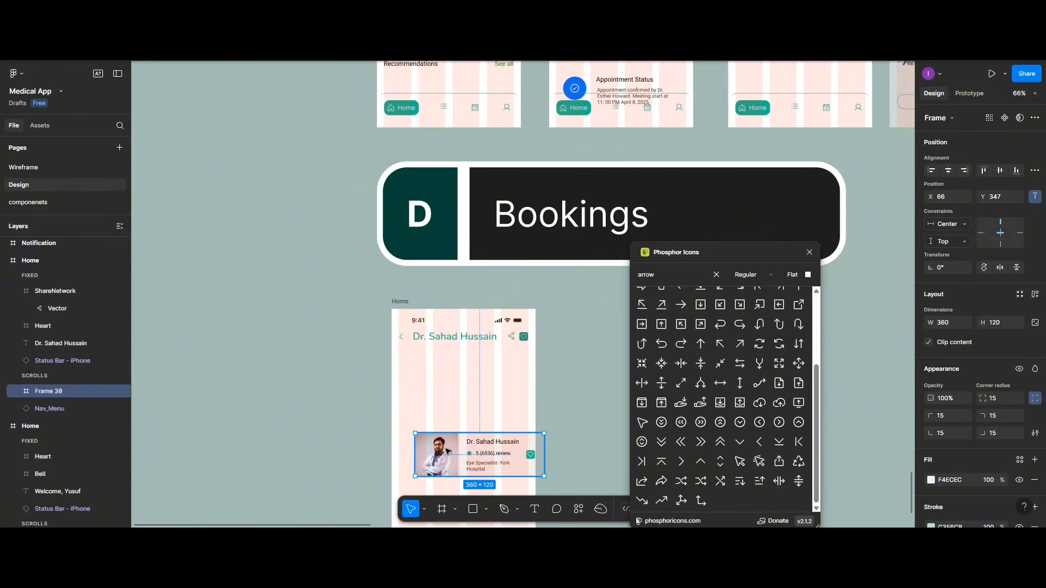
Step: Move the doctor card under the header and delete the card's heart icon
{"action": "left_click_drag", "start_coordinate": [446, 451], "coordinate": [432, 370]}
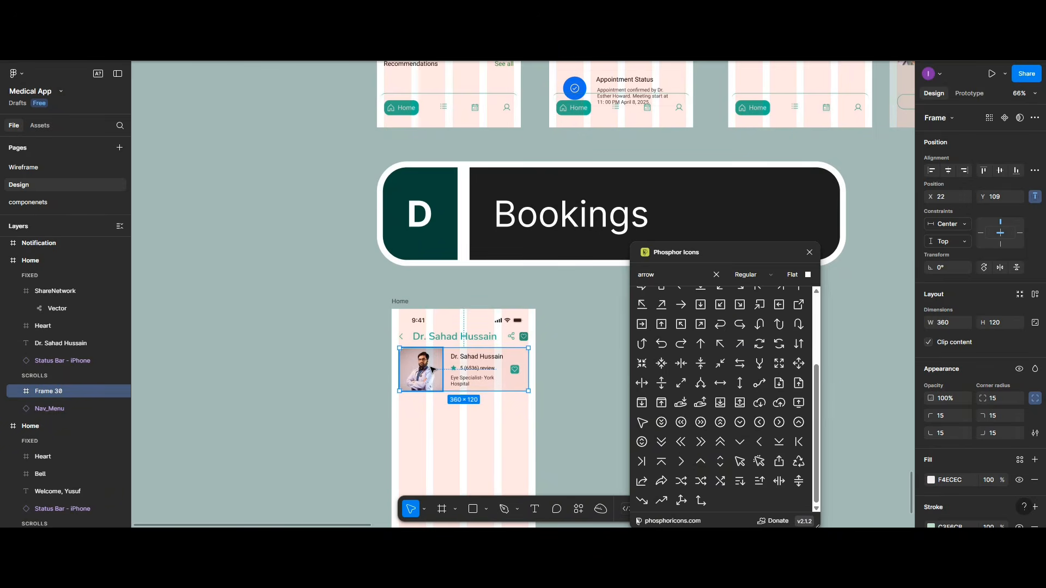
{"action": "scroll", "coordinate": [432, 370], "scroll_direction": "up", "scroll_amount": 5}
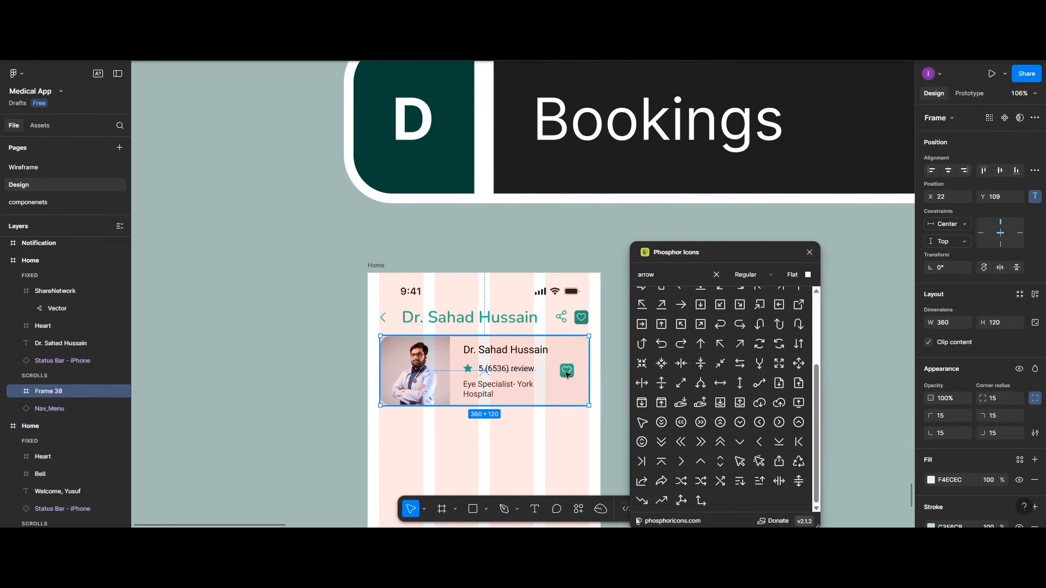
{"action": "double_click", "coordinate": [567, 372]}
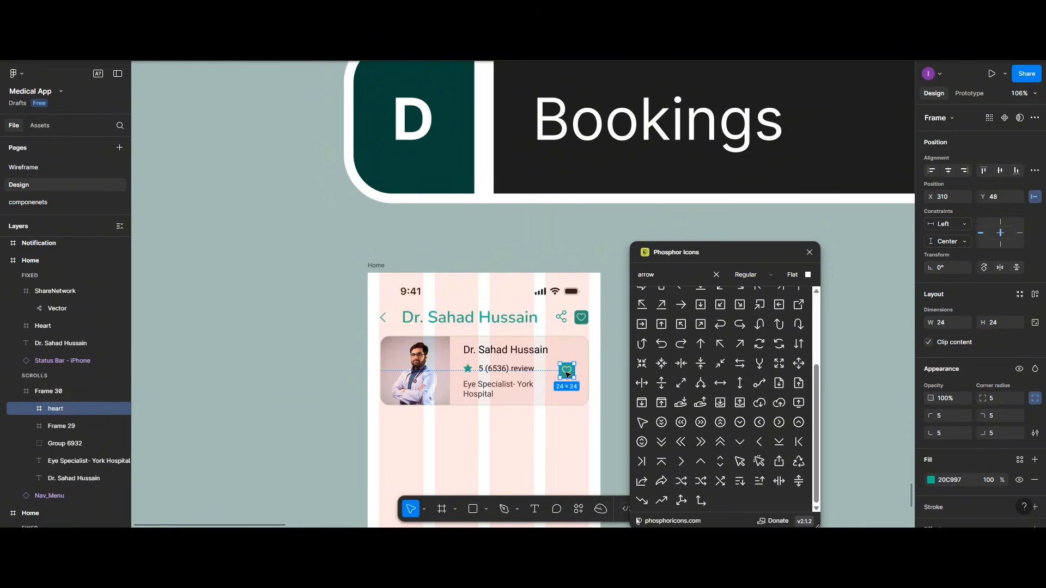
{"action": "key", "text": "Delete"}
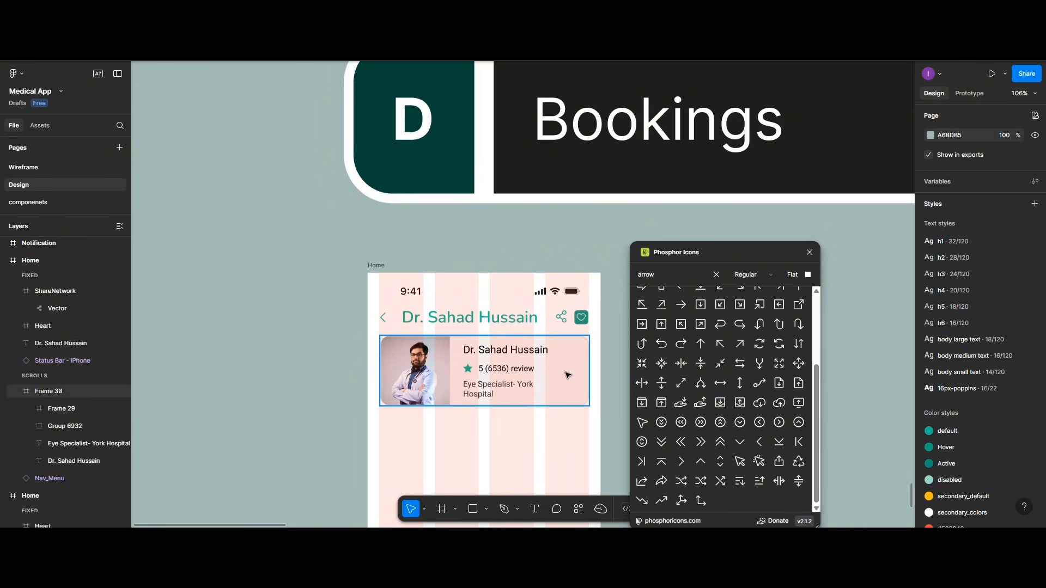
Step: Put the share icon right of the heart with 15 spacing between them
{"action": "left_click", "coordinate": [564, 321]}
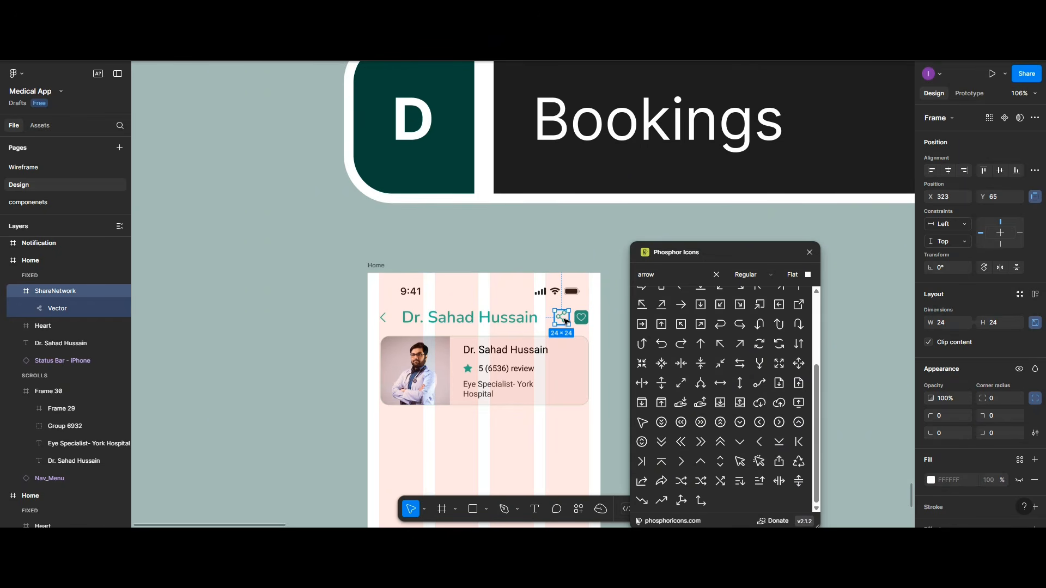
{"action": "mouse_move", "coordinate": [564, 321]}
{"action": "left_mouse_down"}
{"action": "mouse_move", "coordinate": [596, 319]}
{"action": "mouse_move", "coordinate": [551, 321]}
{"action": "mouse_move", "coordinate": [583, 318]}
{"action": "left_mouse_up"}
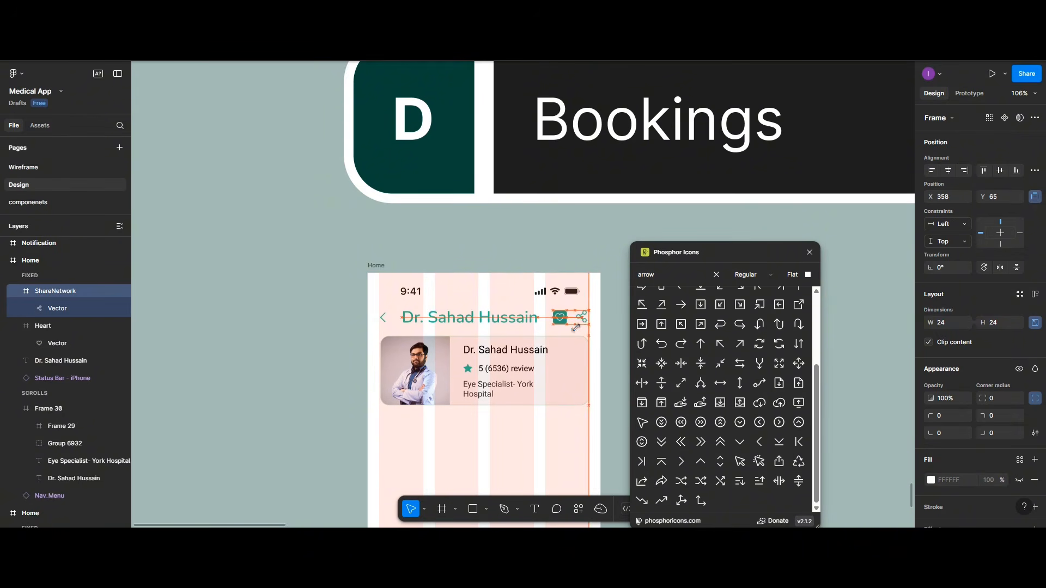
{"action": "left_click", "coordinate": [559, 318], "text": "shift"}
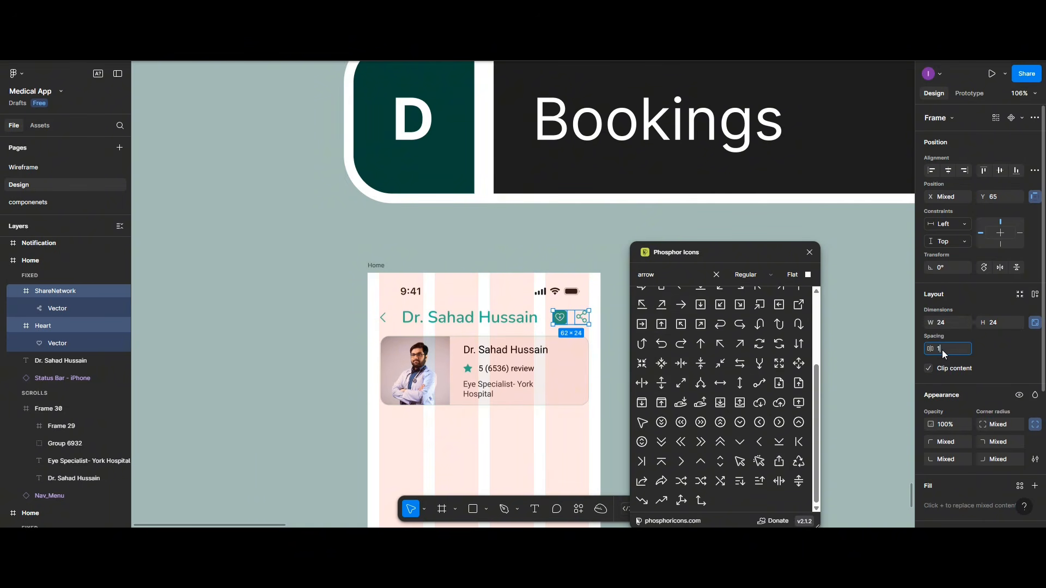
{"action": "key", "text": "Return"}
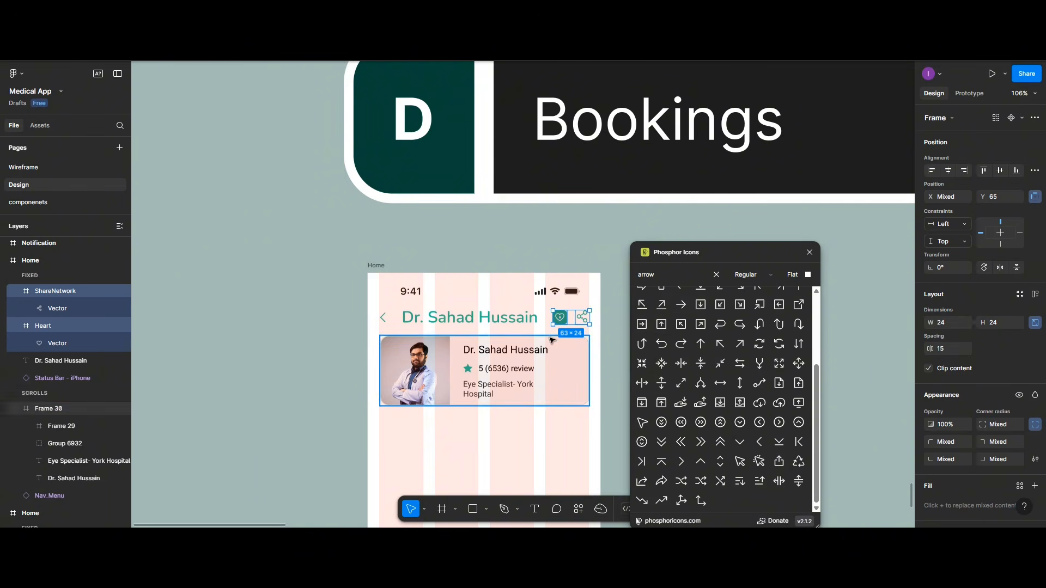
{"action": "left_click", "coordinate": [547, 354]}
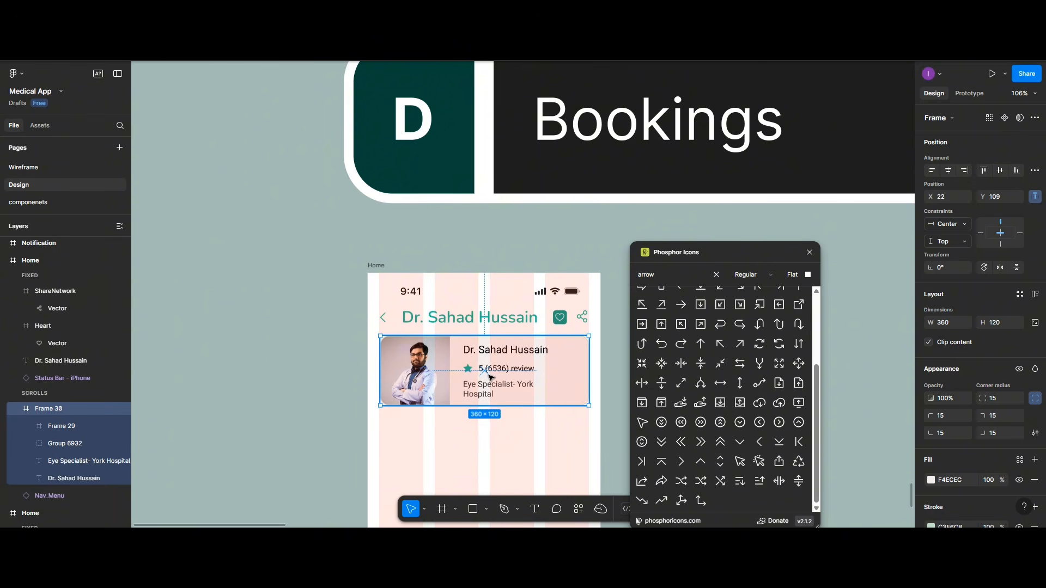
{"action": "scroll", "coordinate": [490, 376], "scroll_direction": "down", "scroll_amount": 1}
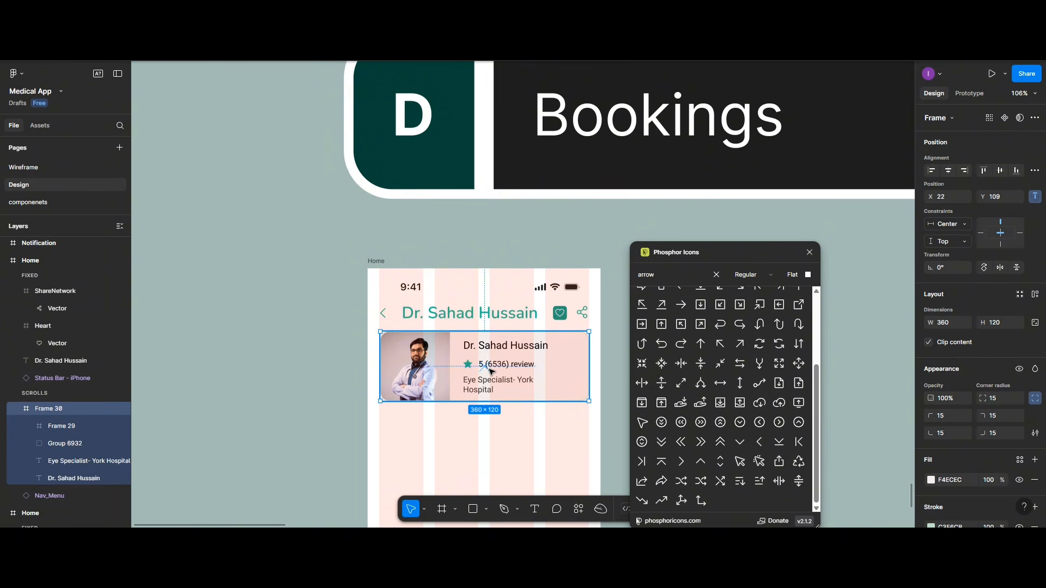
{"action": "scroll", "coordinate": [490, 371], "scroll_direction": "down", "scroll_amount": 3}
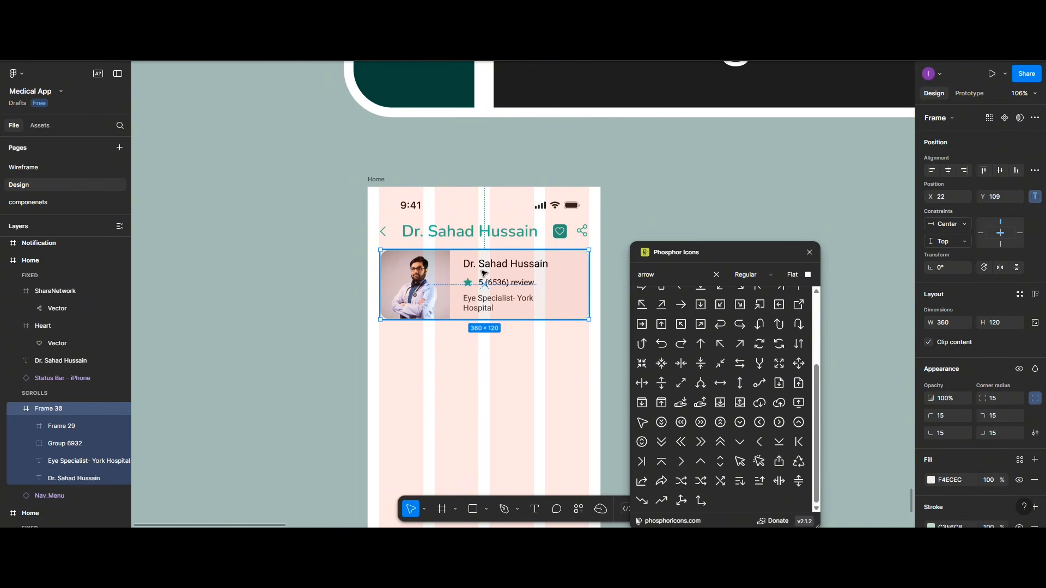
Step: Duplicate the doctor card below the first and delete the copy's photo
{"action": "left_click_drag", "start_coordinate": [482, 272], "coordinate": [485, 370]}
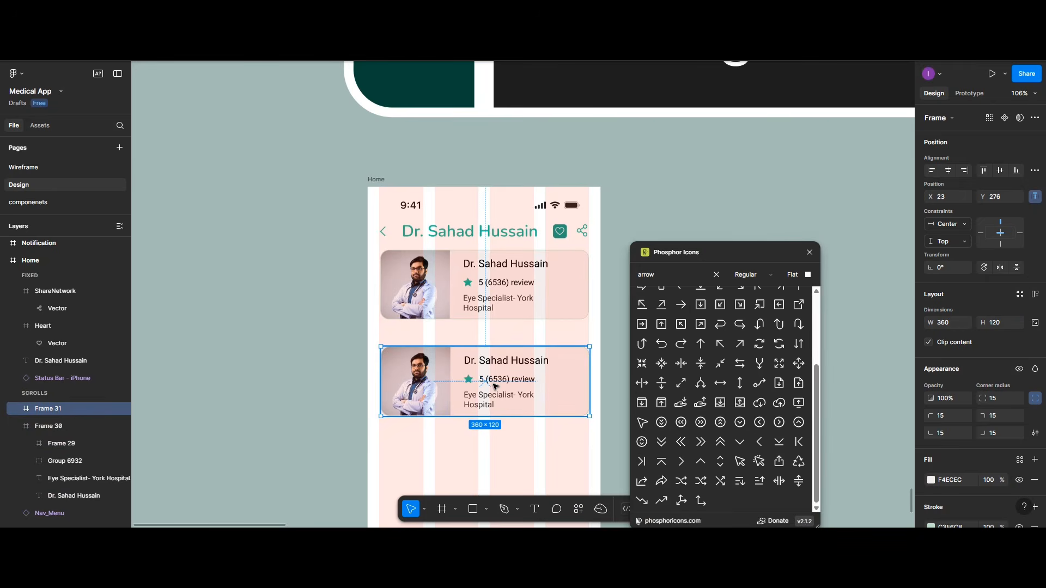
{"action": "double_click", "coordinate": [434, 387]}
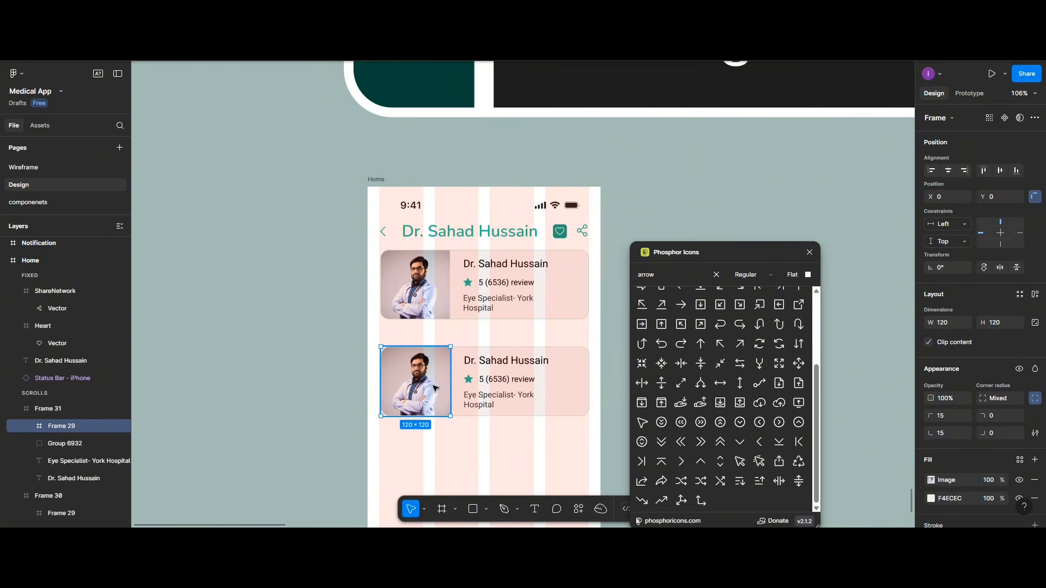
{"action": "key", "text": "Delete"}
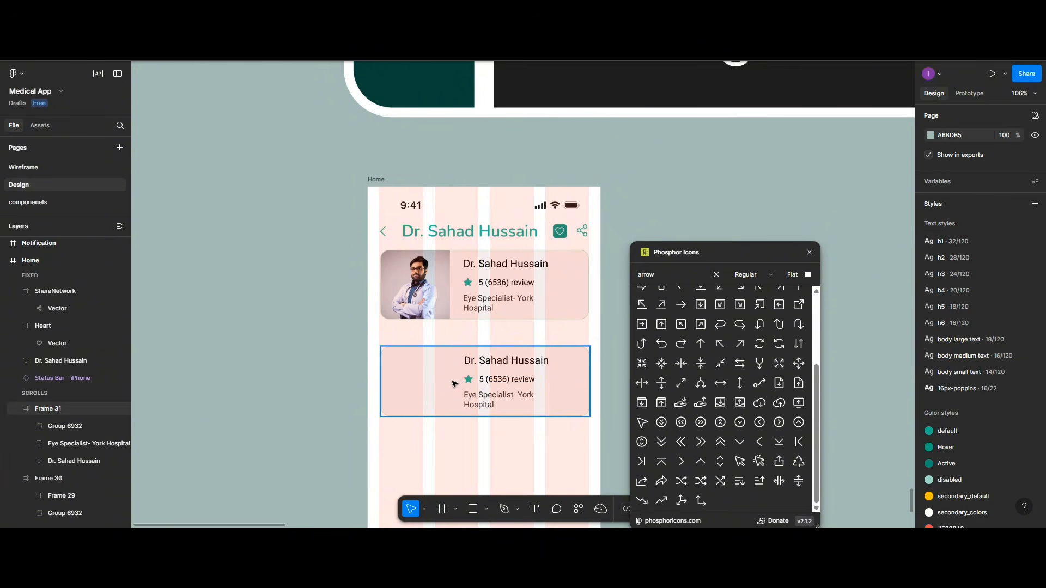
{"action": "left_click", "coordinate": [683, 274]}
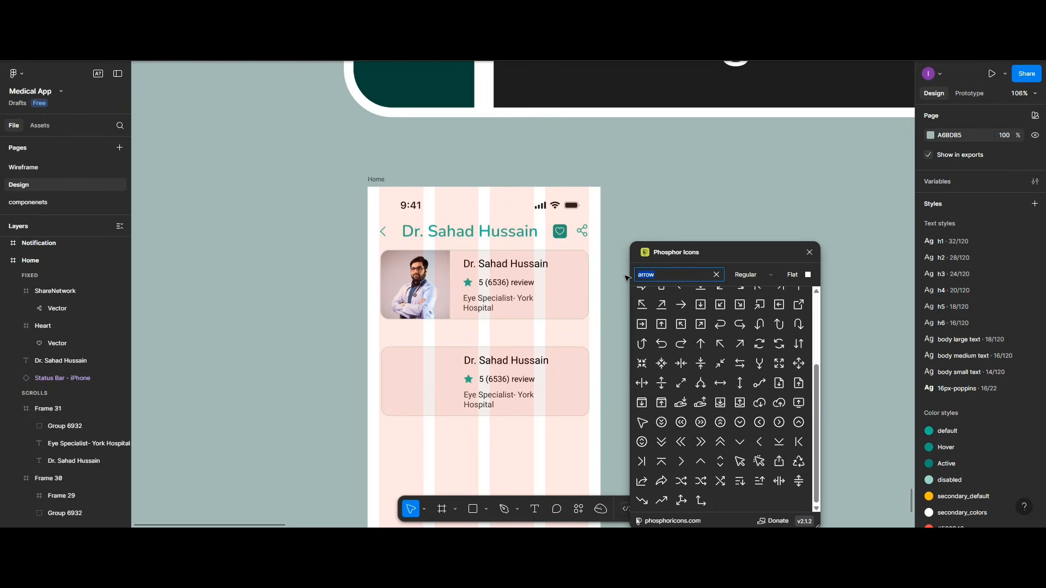
Step: Insert Phosphor User, Users and ChatText icons, moving Users into the second card's photo spot
{"action": "type", "text": "user"}
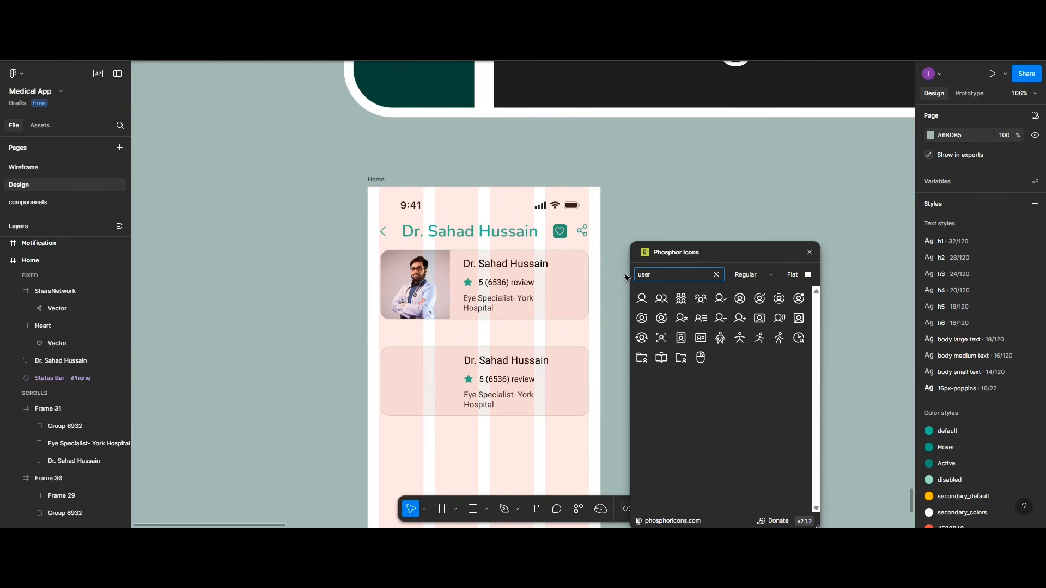
{"action": "left_click", "coordinate": [639, 295]}
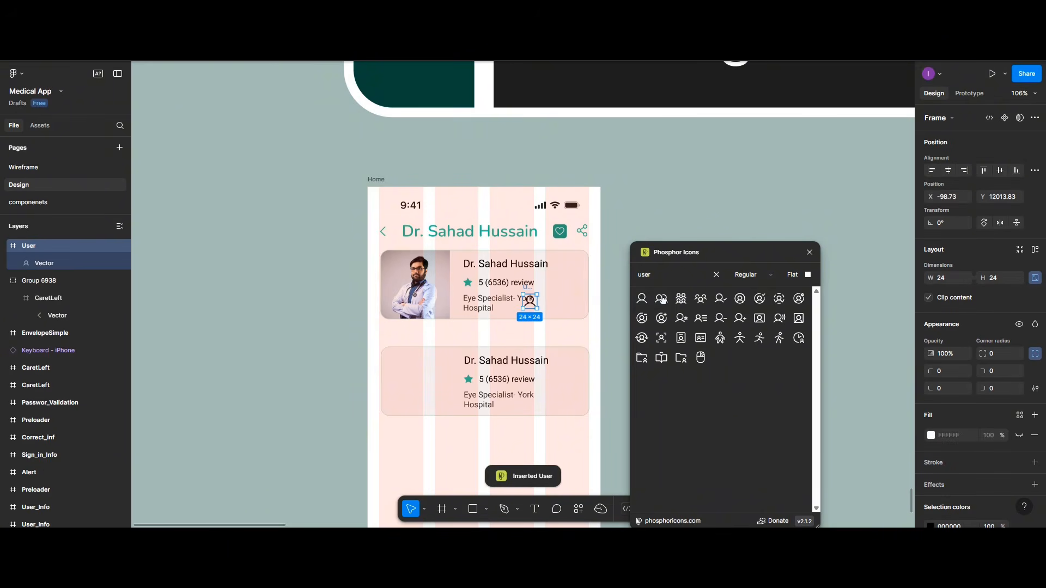
{"action": "left_click", "coordinate": [661, 299]}
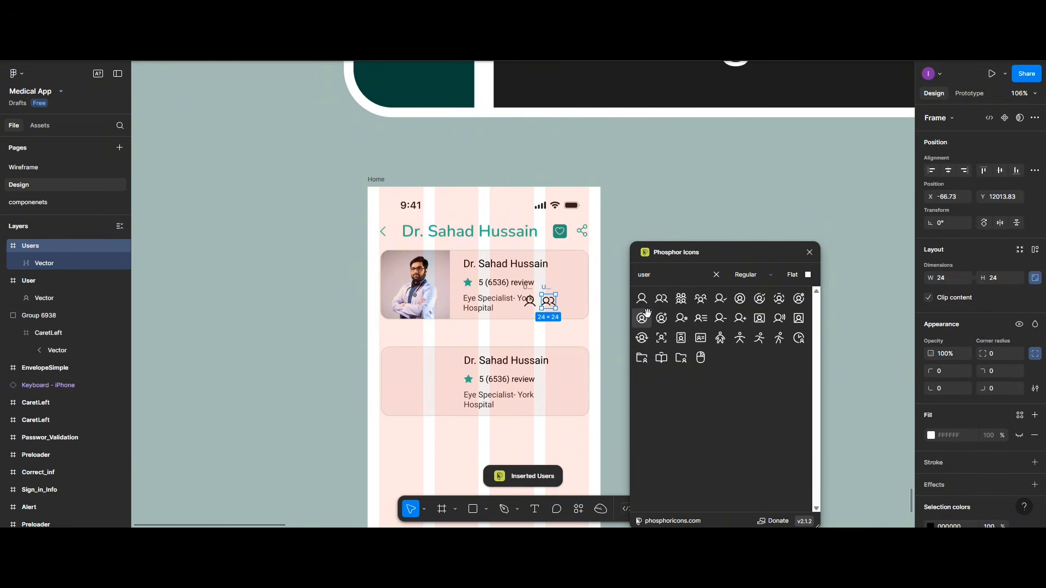
{"action": "left_click_drag", "start_coordinate": [665, 277], "coordinate": [635, 276]}
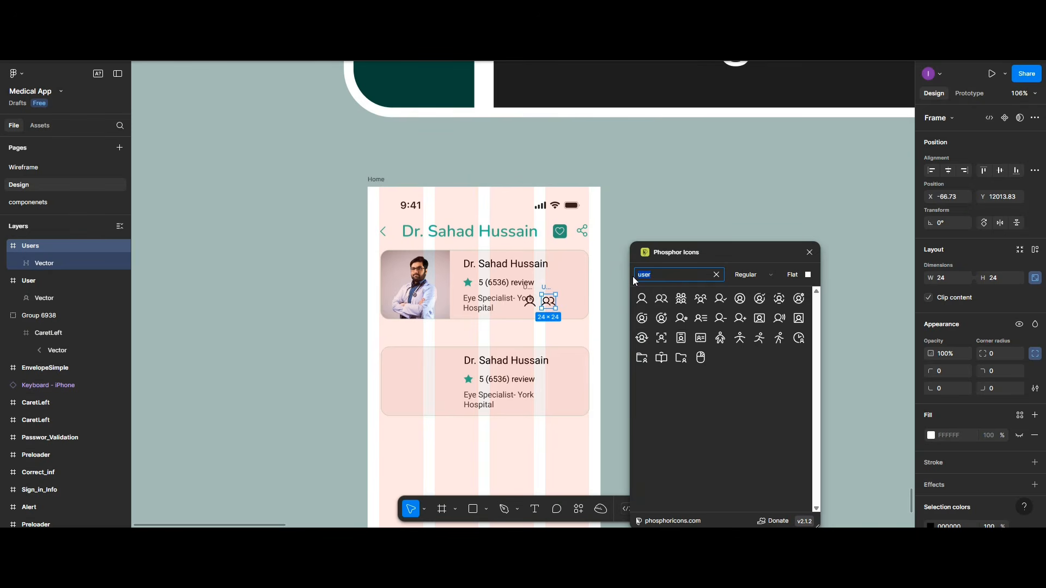
{"action": "type", "text": "text"}
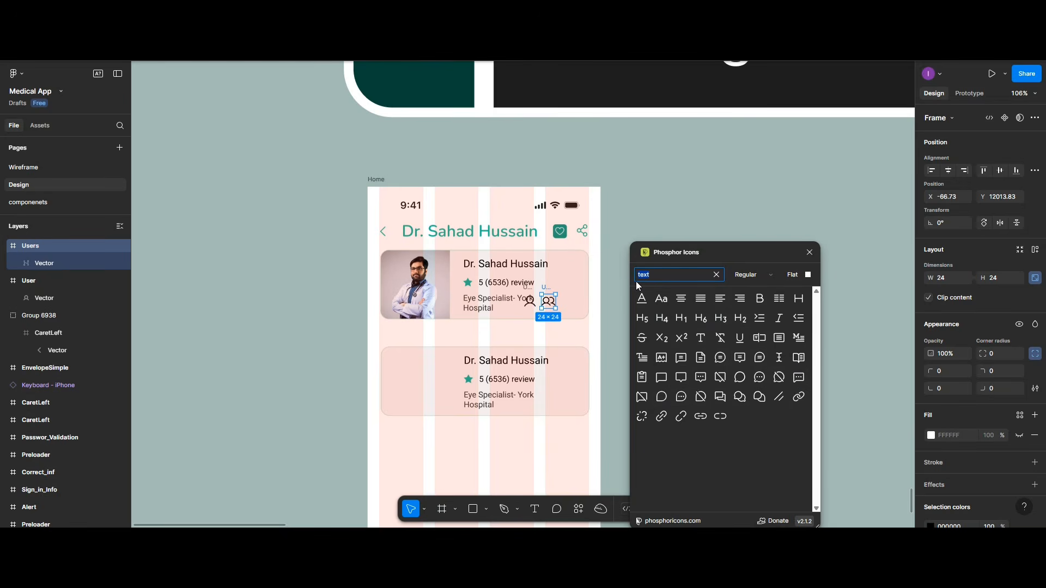
{"action": "type", "text": "essage"}
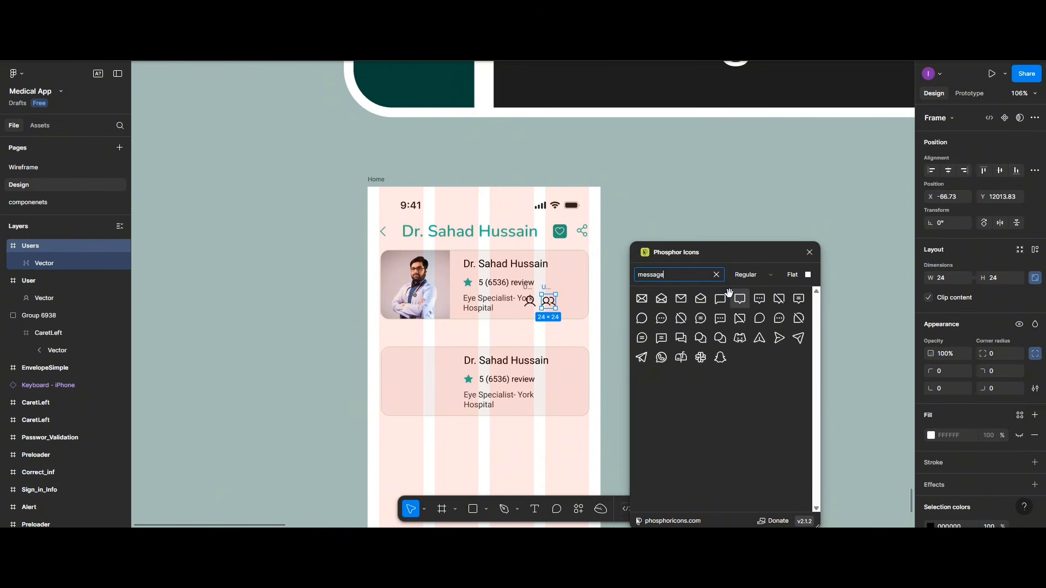
{"action": "left_click", "coordinate": [662, 339]}
{"action": "left_click", "coordinate": [547, 302]}
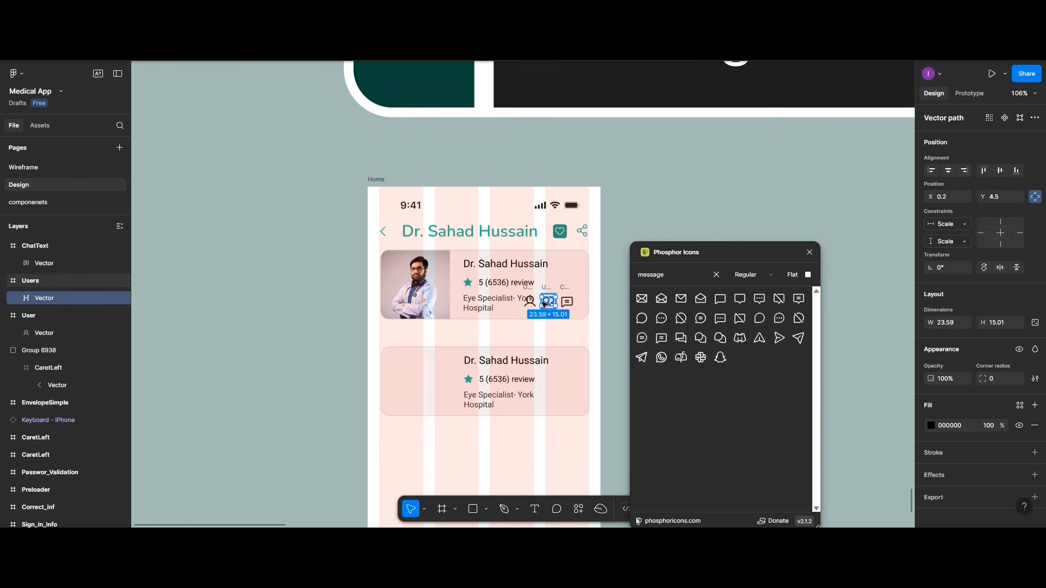
{"action": "left_click_drag", "start_coordinate": [544, 303], "coordinate": [408, 355]}
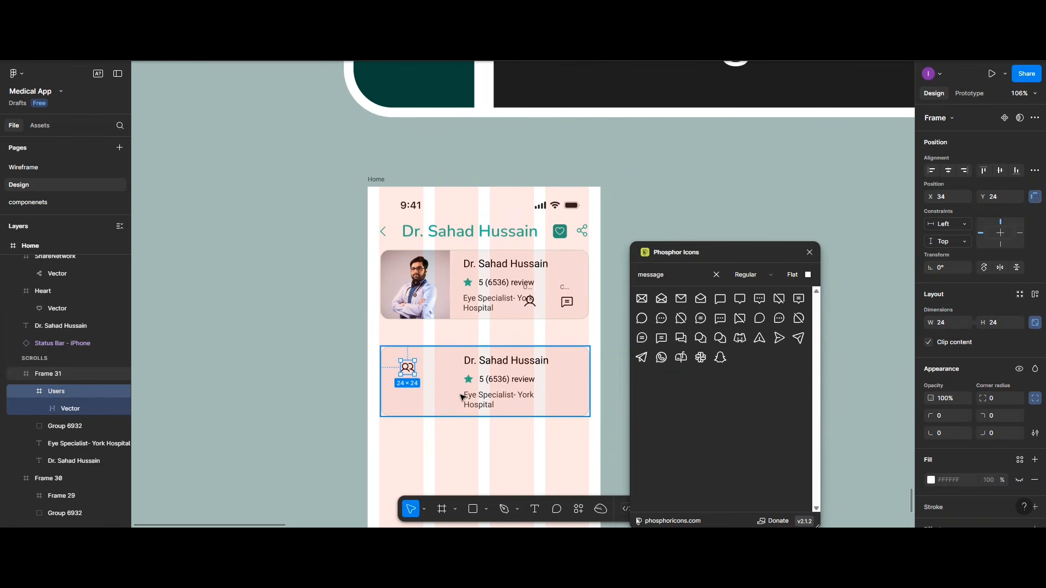
Step: Add a 4000+ text in the second doctor card and place it by the users icon
{"action": "scroll", "coordinate": [462, 397], "scroll_direction": "up", "scroll_amount": 4}
{"action": "scroll", "coordinate": [471, 368], "scroll_direction": "down", "scroll_amount": 3}
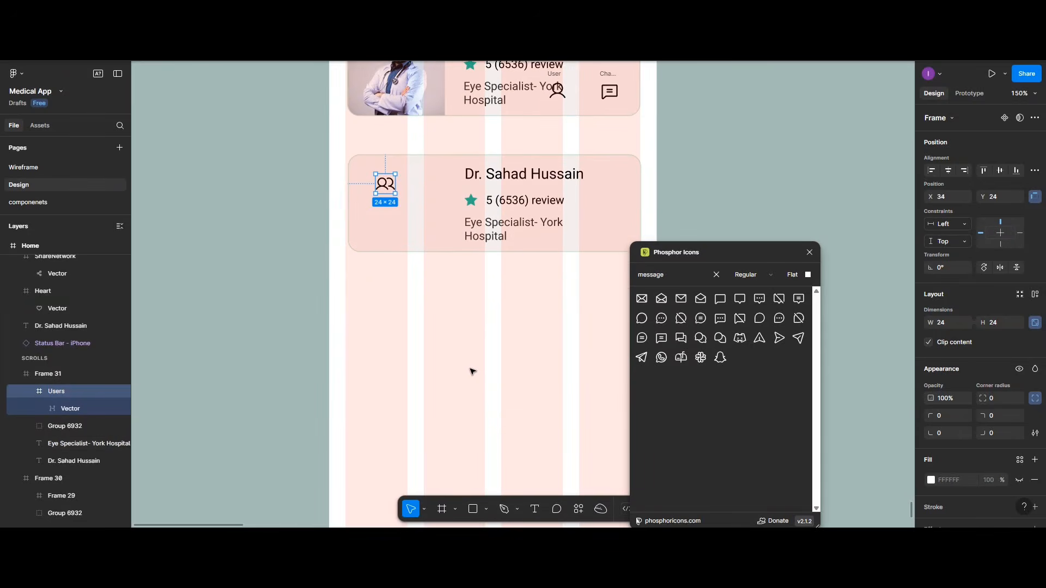
{"action": "scroll", "coordinate": [472, 371], "scroll_direction": "up", "scroll_amount": 1}
{"action": "scroll", "coordinate": [471, 372], "scroll_direction": "up", "scroll_amount": 1}
{"action": "left_click", "coordinate": [535, 508]}
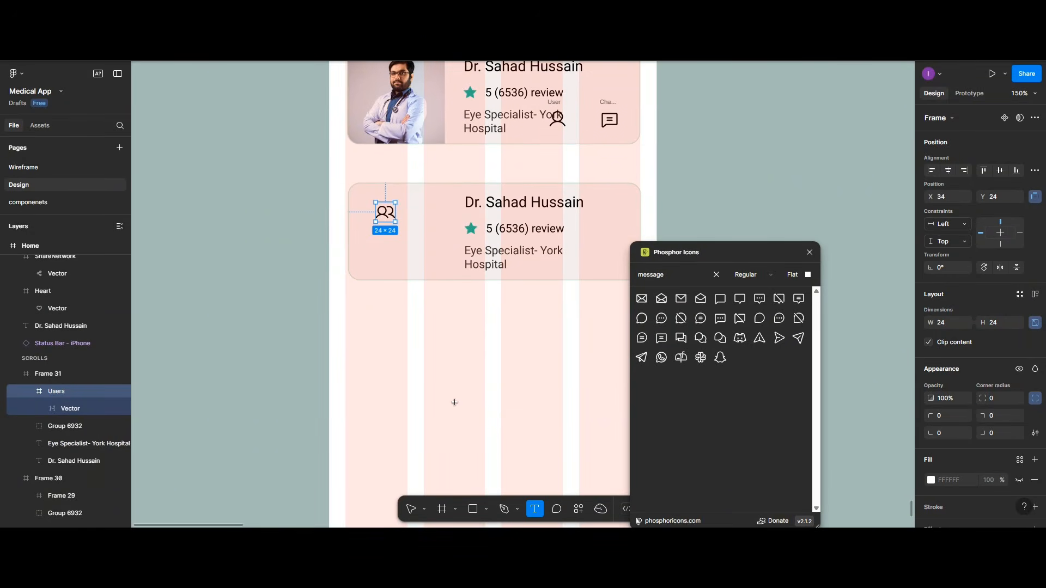
{"action": "left_click", "coordinate": [381, 250]}
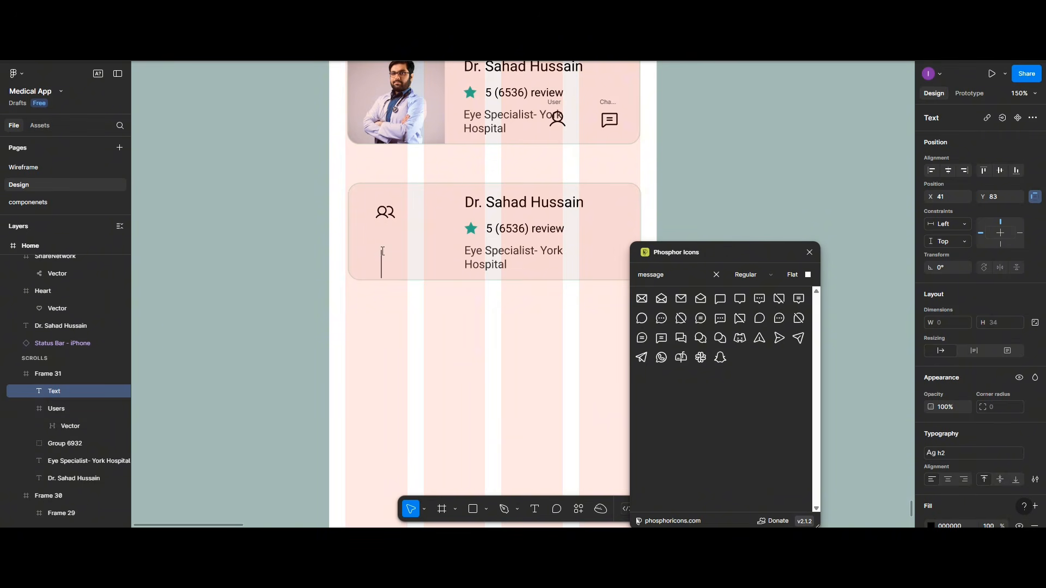
{"action": "type", "text": "$"}
{"action": "type", "text": "00"}
{"action": "key", "text": "BackSpace"}
{"action": "key", "text": "BackSpace"}
{"action": "key", "text": "BackSpace"}
{"action": "type", "text": "5"}
{"action": "key", "text": "BackSpace"}
{"action": "type", "text": "4000"}
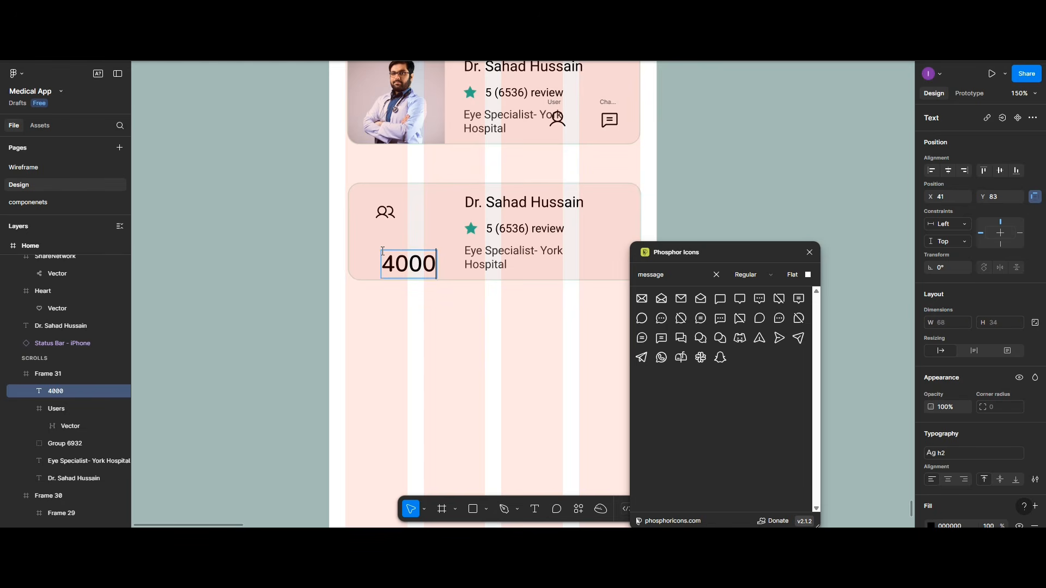
{"action": "type", "text": "+"}
{"action": "key", "text": "Escape"}
{"action": "left_click_drag", "start_coordinate": [431, 268], "coordinate": [404, 264]}
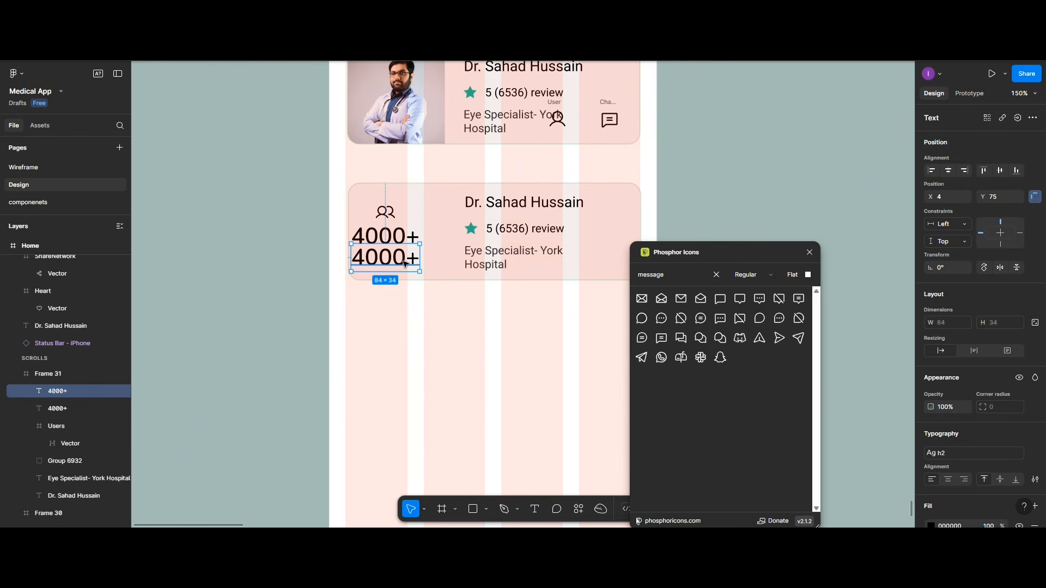
Step: Retype the duplicate as Patients and switch 4000+ from h2 to the h6 text style
{"action": "double_click", "coordinate": [404, 263]}
{"action": "type", "text": "P"}
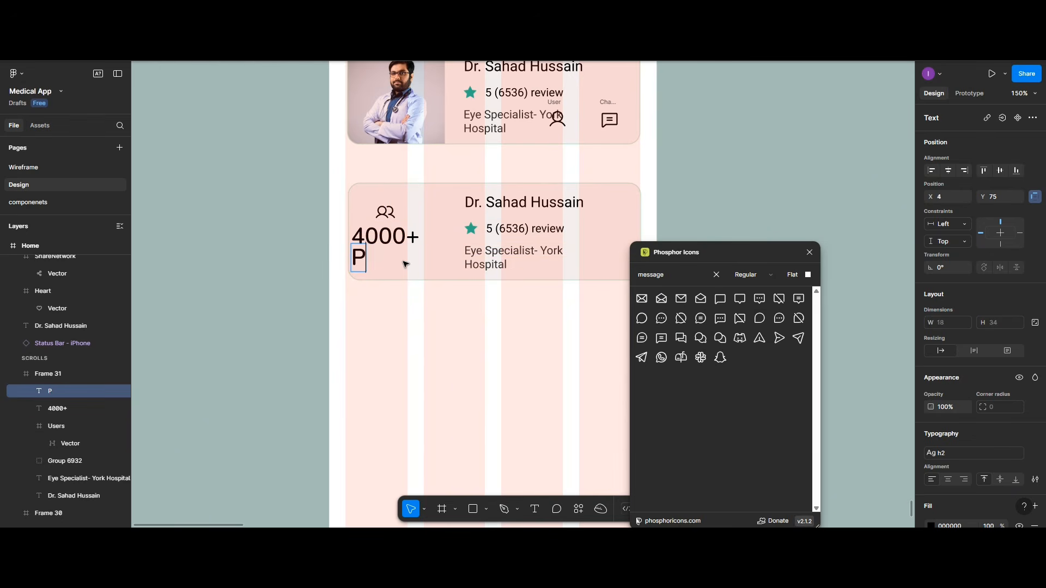
{"action": "type", "text": "atient"}
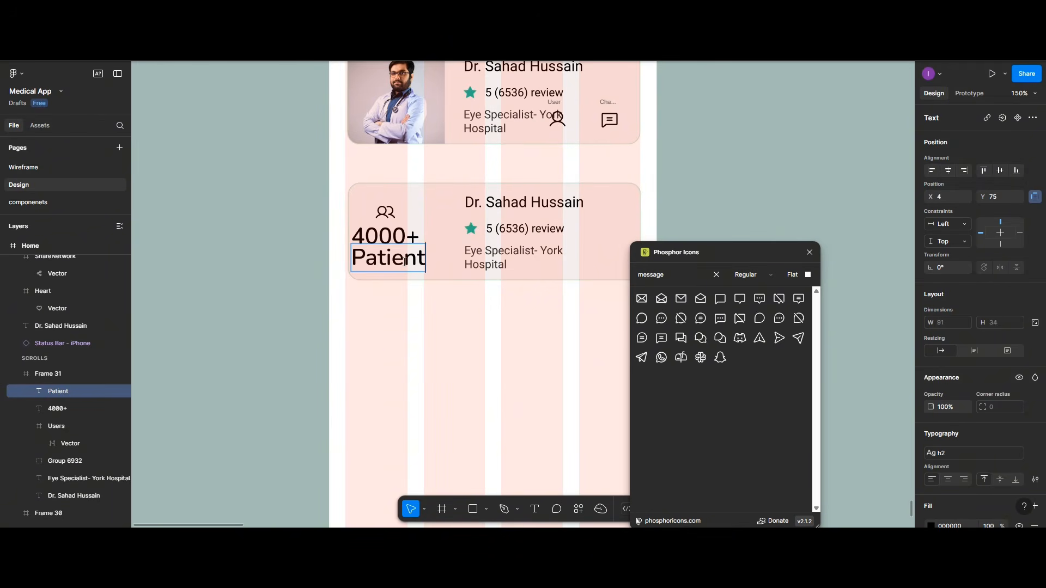
{"action": "type", "text": "s"}
{"action": "left_click", "coordinate": [421, 232]}
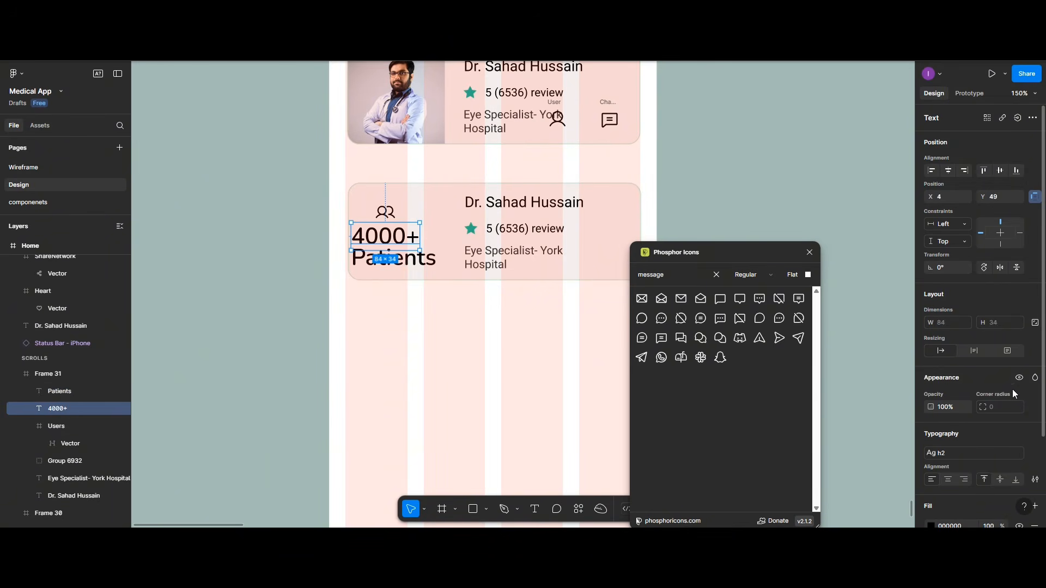
{"action": "scroll", "coordinate": [1019, 436], "scroll_direction": "down", "scroll_amount": 2}
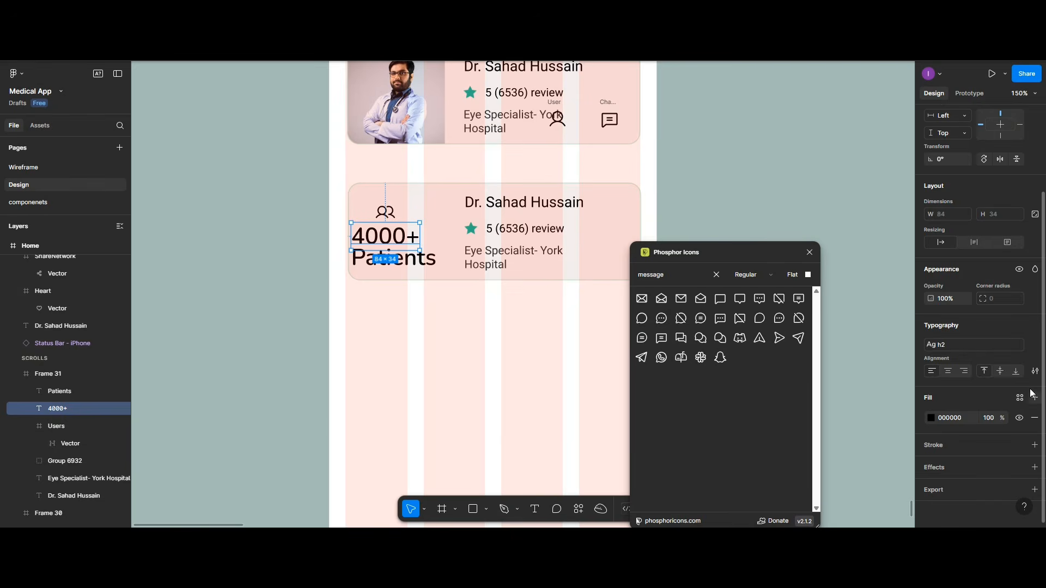
{"action": "left_click", "coordinate": [1032, 371]}
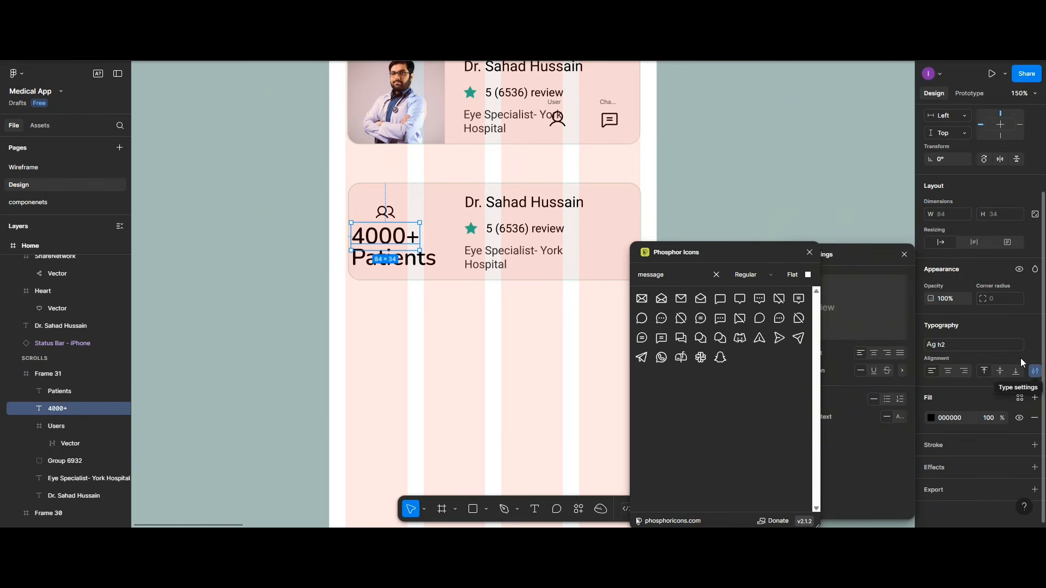
{"action": "left_click", "coordinate": [1029, 344]}
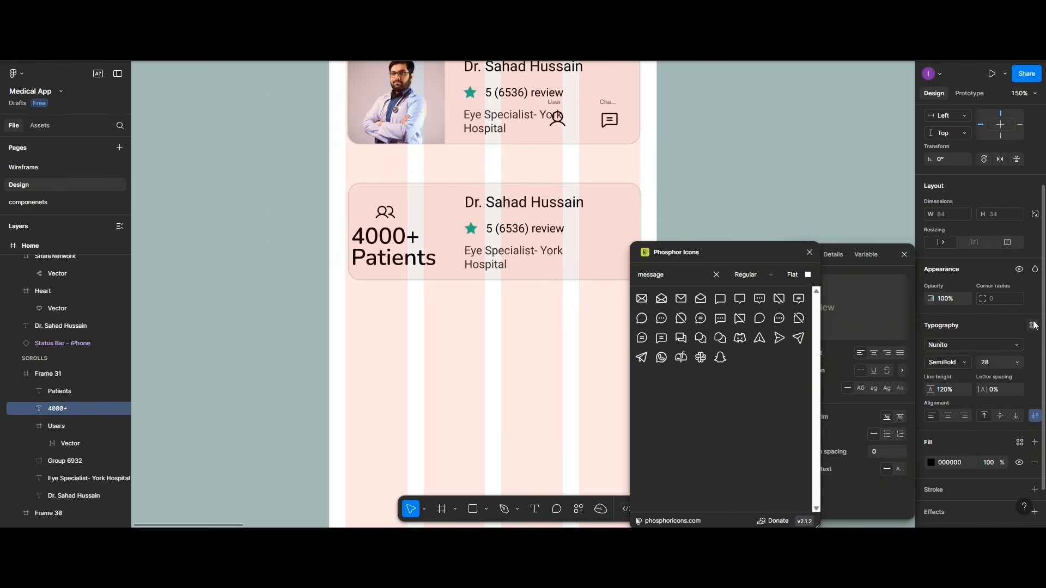
{"action": "left_click", "coordinate": [1032, 325]}
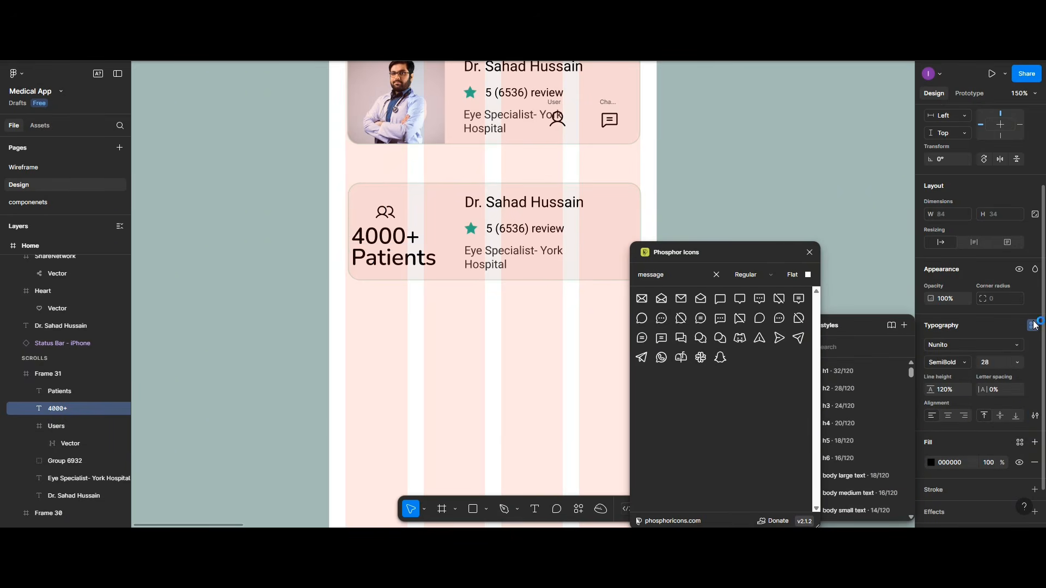
{"action": "left_click", "coordinate": [809, 252]}
{"action": "left_click", "coordinate": [837, 458]}
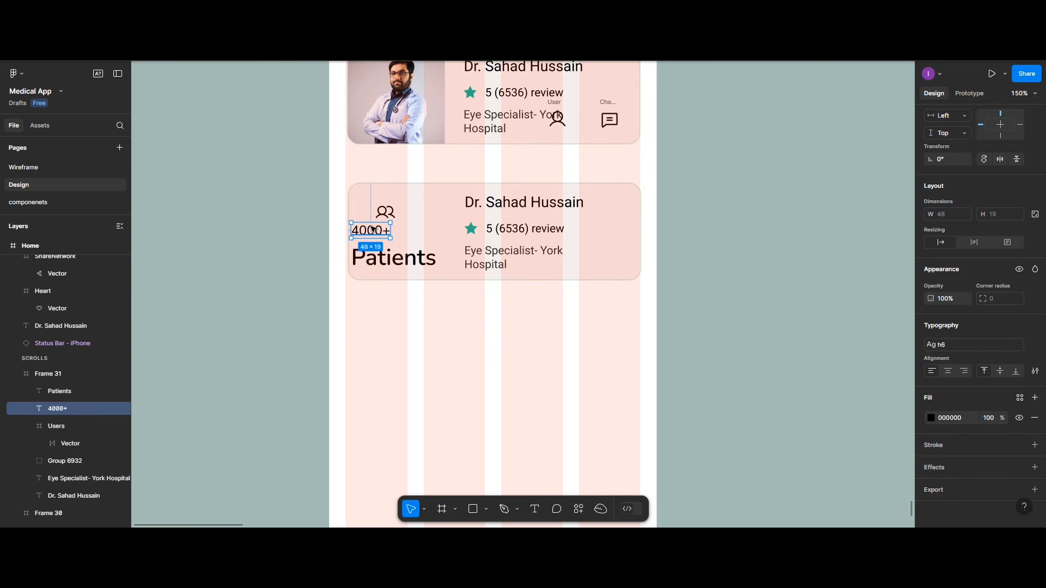
Step: Move 4000+ under the users icon and give Patients the body small text style
{"action": "left_click_drag", "start_coordinate": [371, 233], "coordinate": [385, 233]}
{"action": "left_click", "coordinate": [393, 257]}
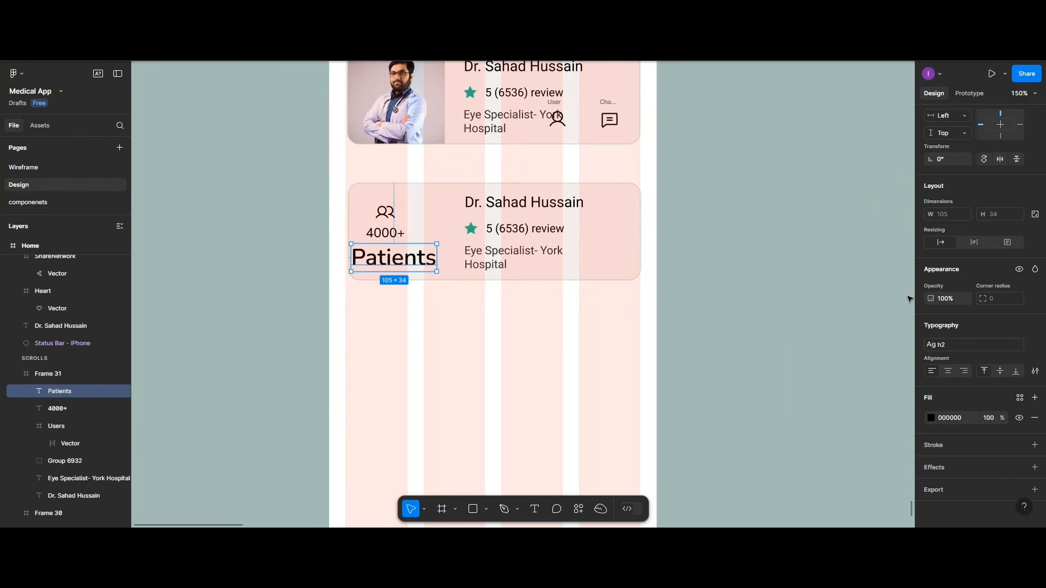
{"action": "left_click", "coordinate": [1032, 345]}
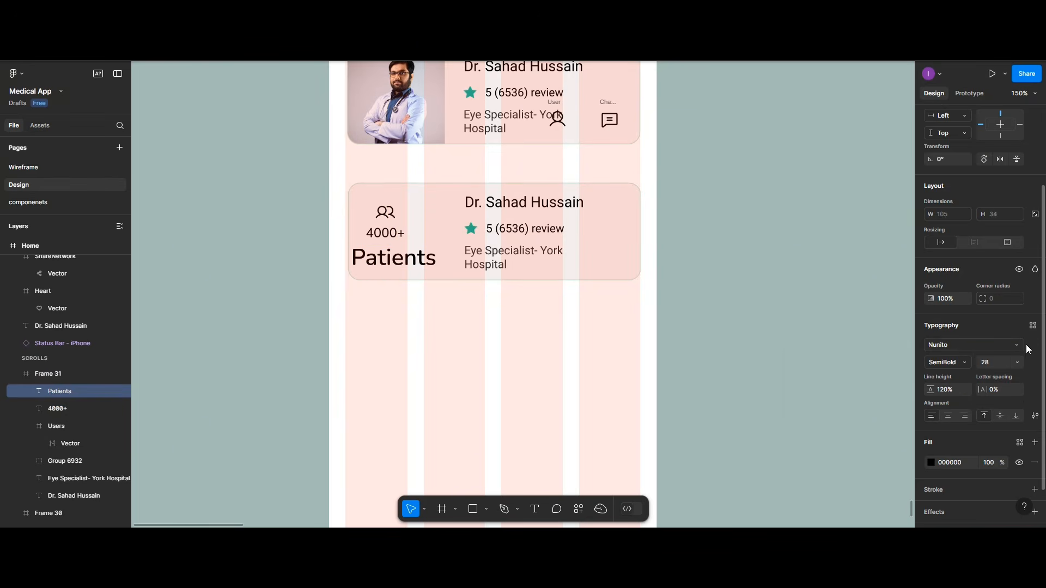
{"action": "left_click", "coordinate": [1032, 325]}
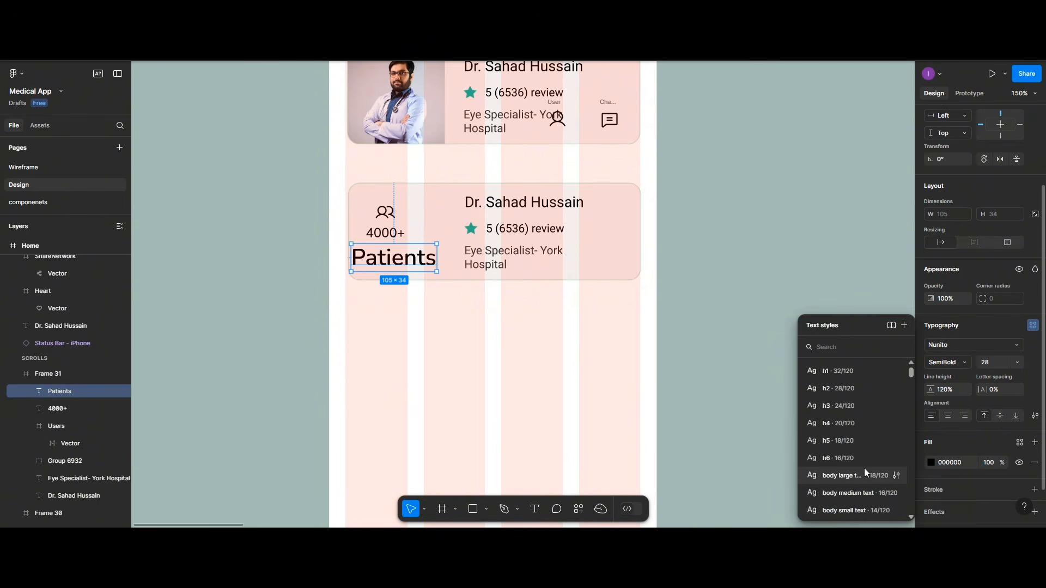
{"action": "left_click", "coordinate": [829, 504]}
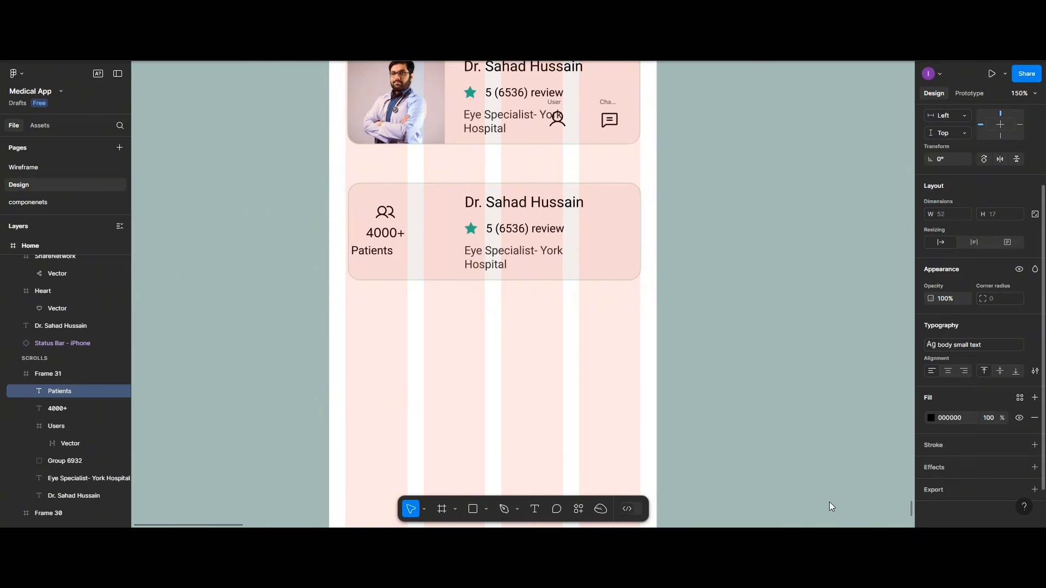
Step: Make the 4000+ figure bold with a teal 20C997 fill
{"action": "left_click", "coordinate": [402, 240]}
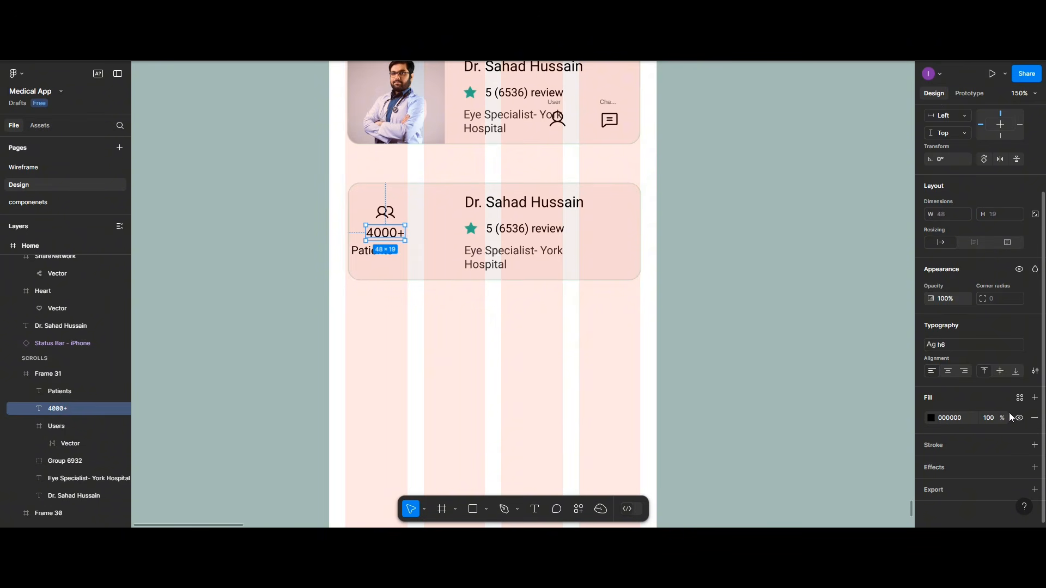
{"action": "left_click", "coordinate": [1031, 346]}
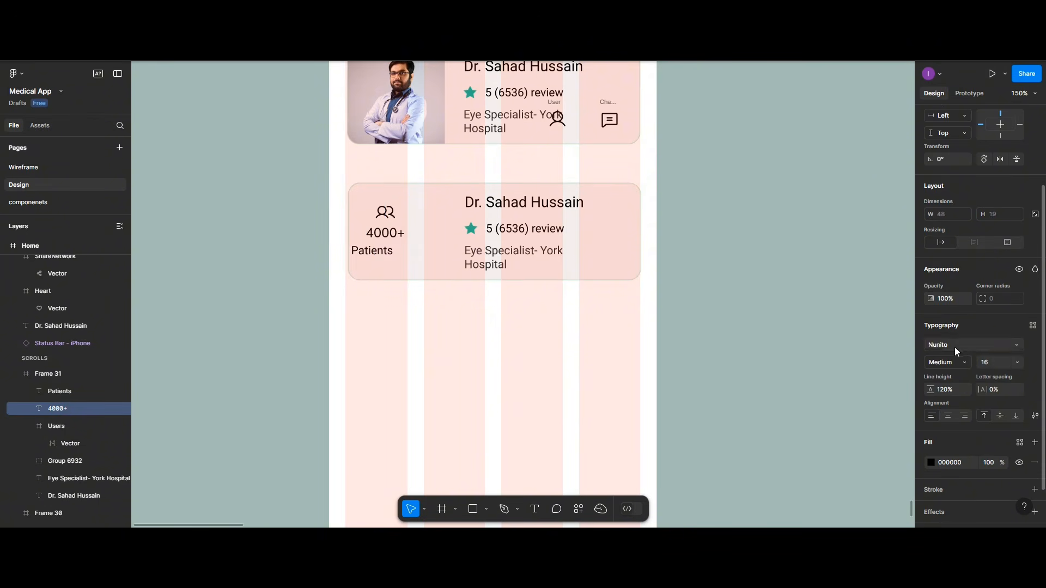
{"action": "left_click", "coordinate": [966, 361]}
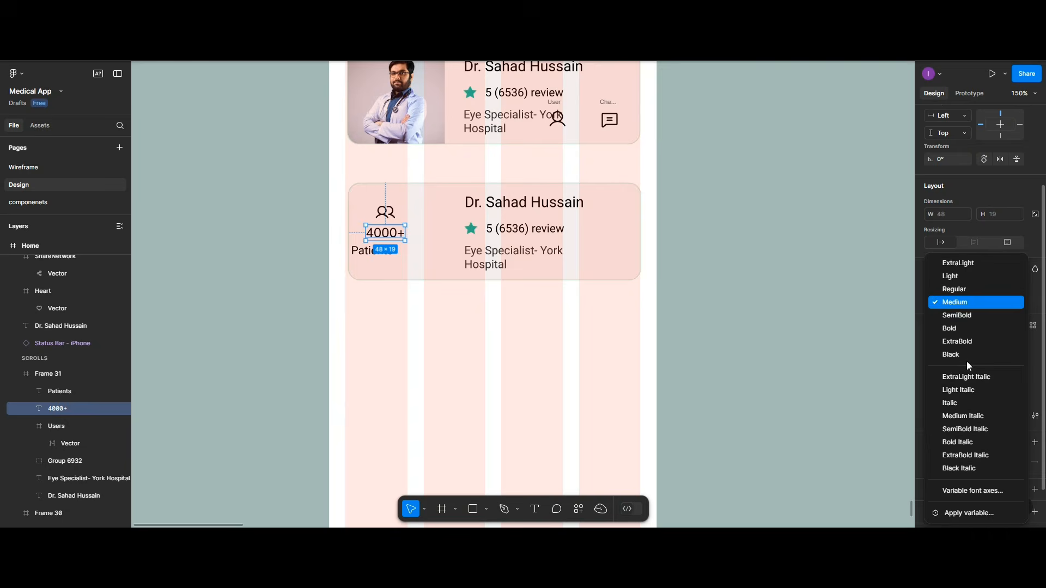
{"action": "left_click", "coordinate": [952, 327]}
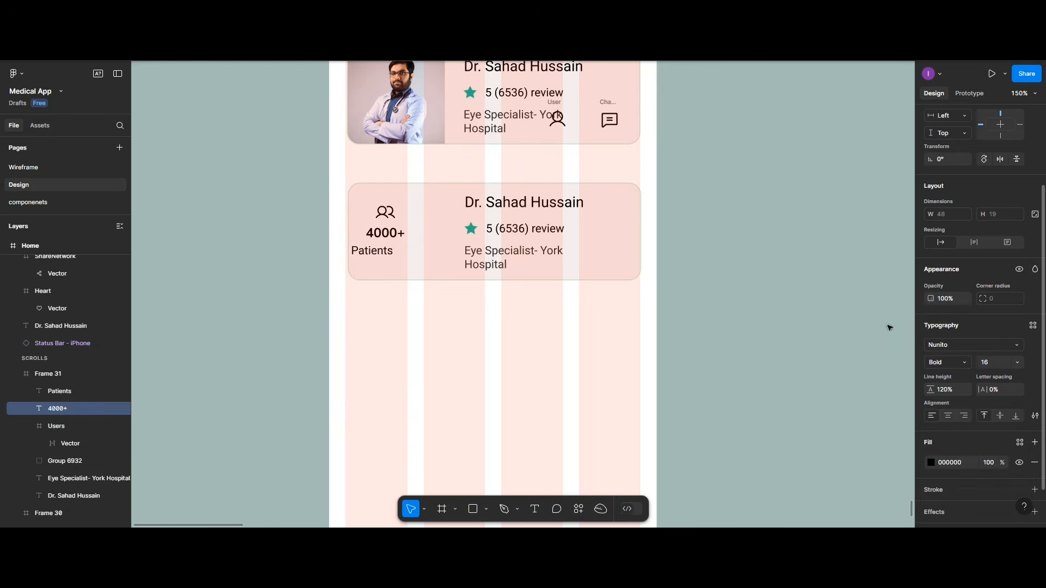
{"action": "left_click", "coordinate": [931, 462]}
{"action": "left_click", "coordinate": [811, 480]}
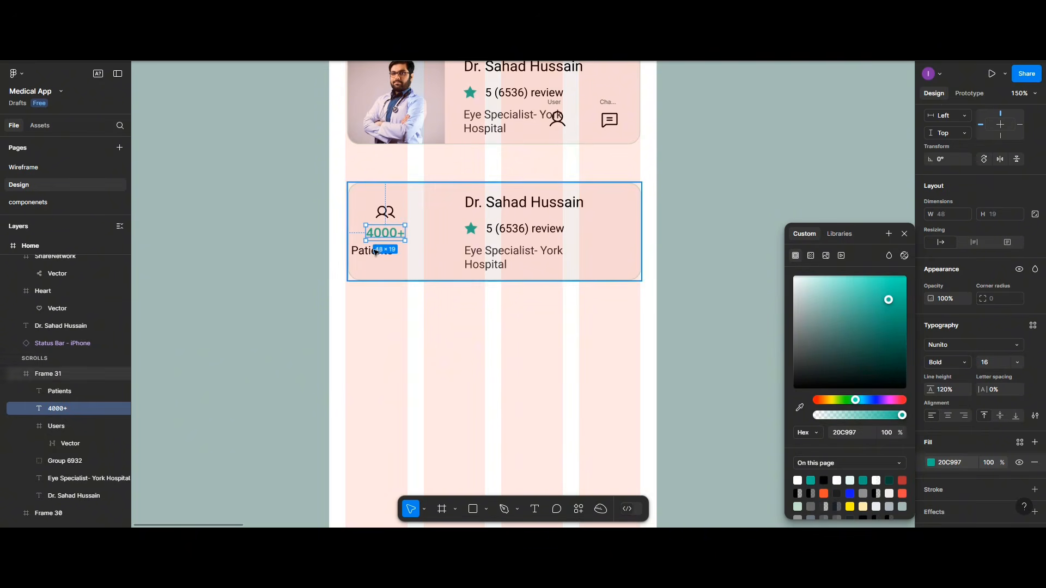
Step: Centre the people icon, 4000+ and Patients horizontally on one another
{"action": "left_click", "coordinate": [384, 216], "text": "shift"}
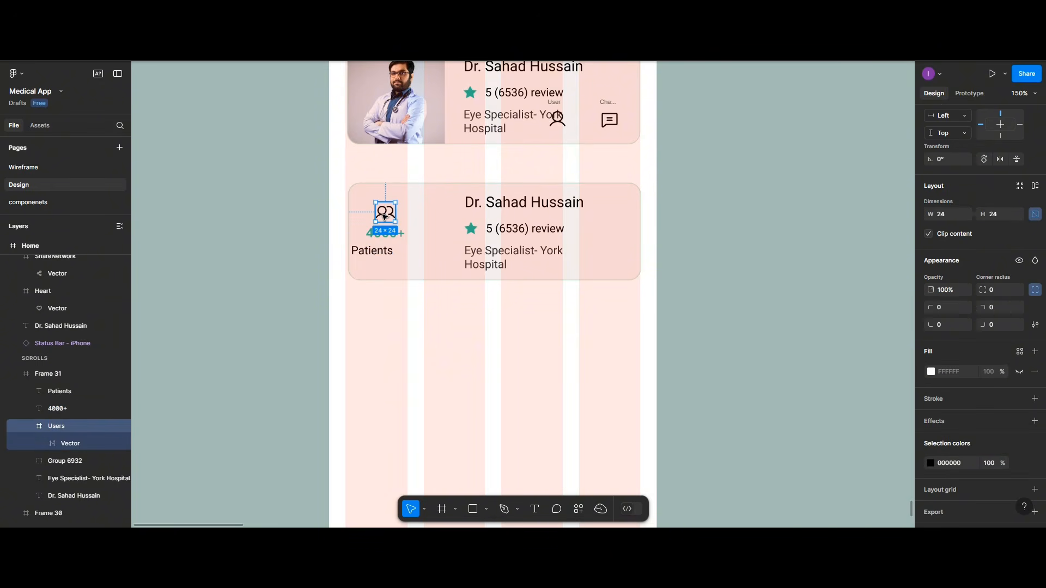
{"action": "left_click", "coordinate": [366, 250], "text": "shift"}
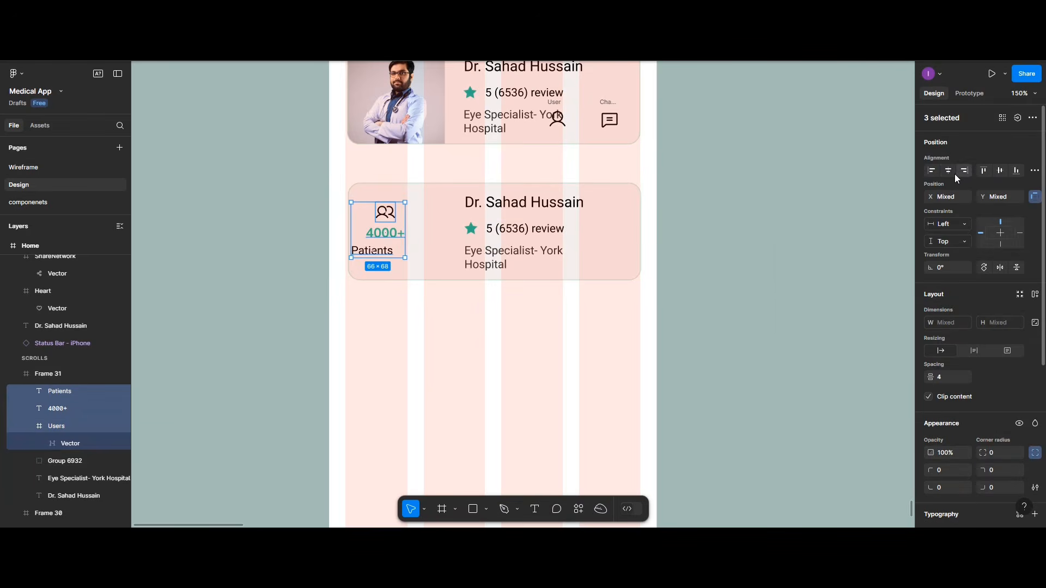
{"action": "left_click", "coordinate": [952, 171]}
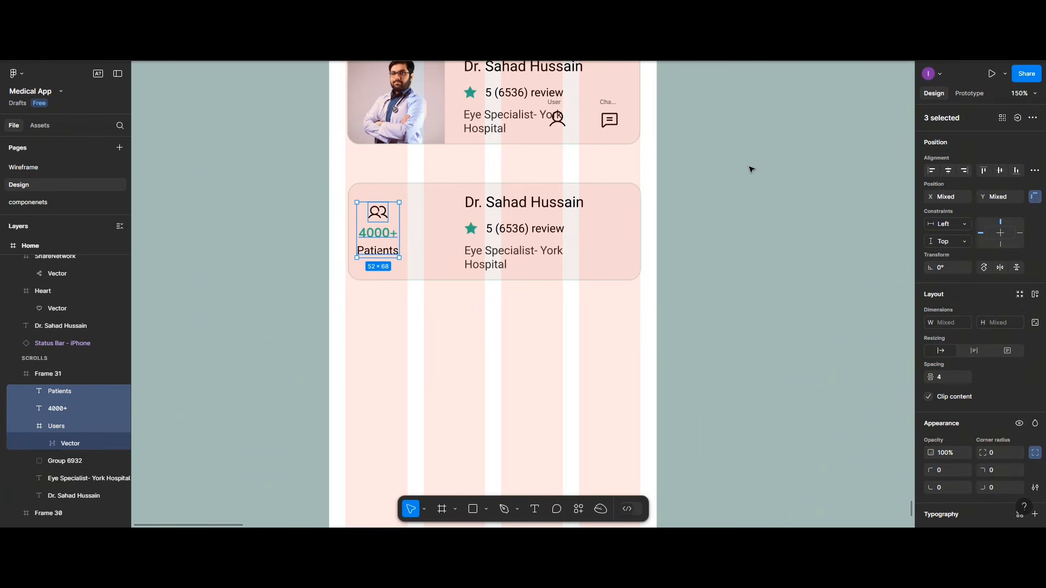
Step: Distribute the icon, 4000+ and Patients vertically with 5 spacing
{"action": "left_click", "coordinate": [1035, 170]}
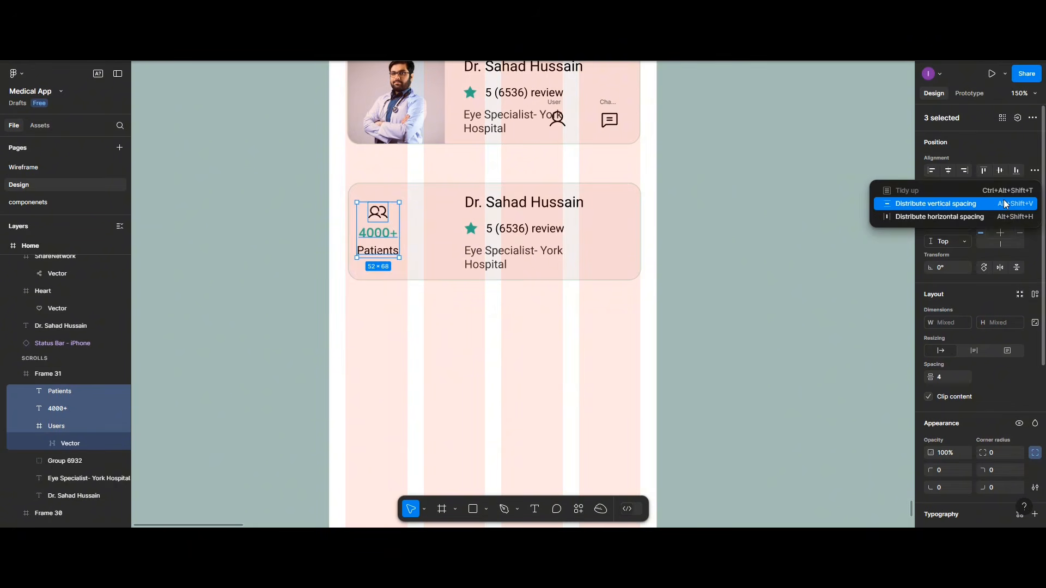
{"action": "left_click", "coordinate": [1004, 201]}
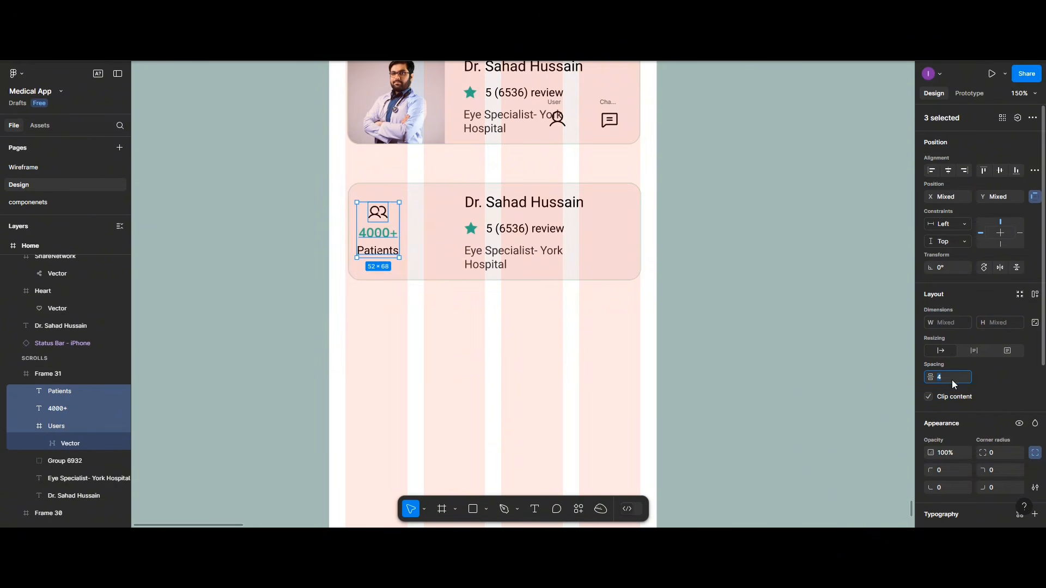
{"action": "type", "text": "5"}
{"action": "key", "text": "Return"}
Step: Group 4000+ alone, then group all three into one stat shifted slightly right
{"action": "left_click", "coordinate": [383, 233]}
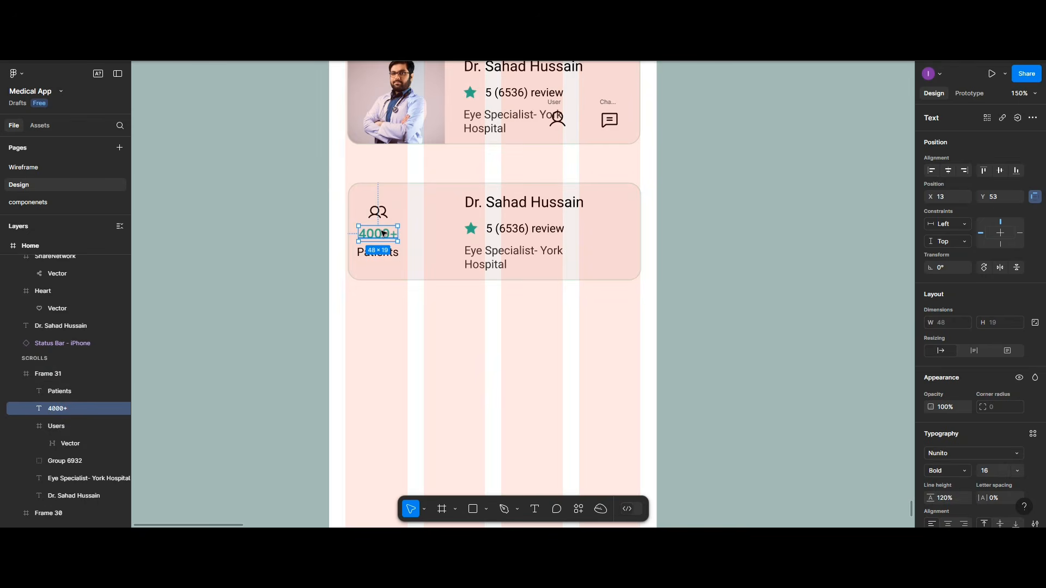
{"action": "key", "text": "ctrl+g"}
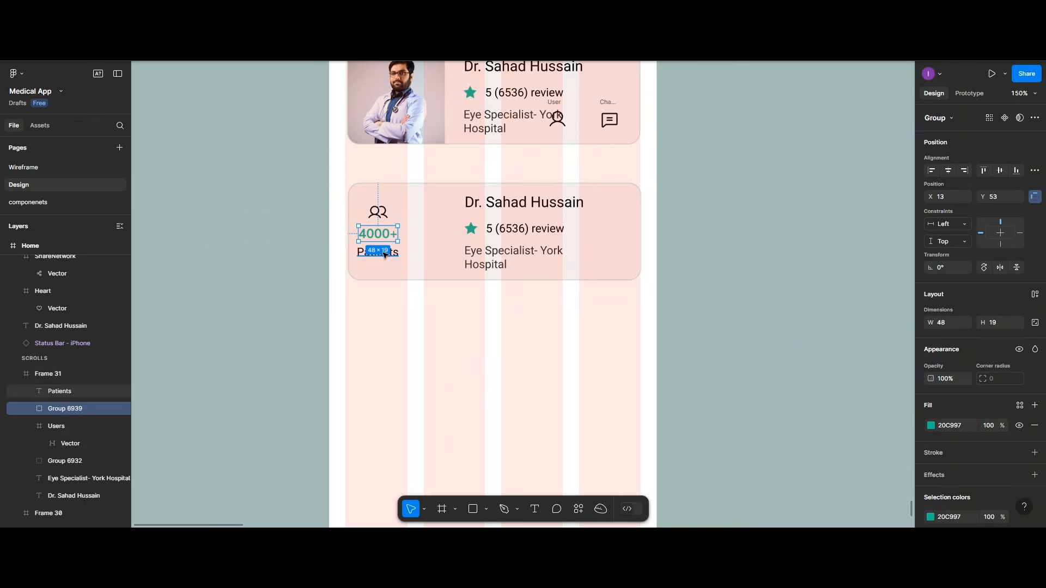
{"action": "left_click", "coordinate": [385, 256], "text": "shift"}
{"action": "left_click", "coordinate": [378, 213], "text": "shift"}
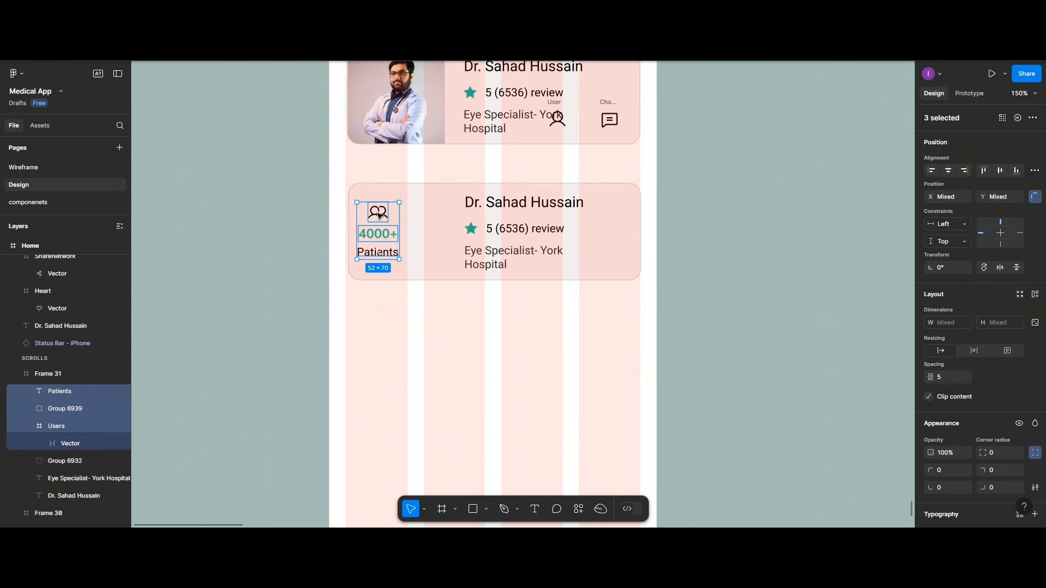
{"action": "key", "text": "ctrl+g"}
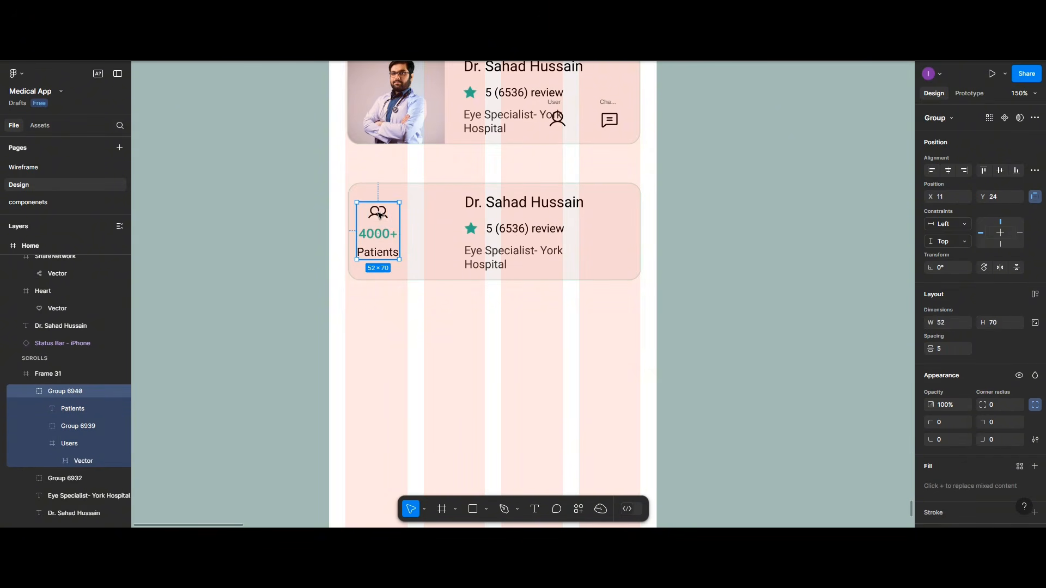
{"action": "left_click_drag", "start_coordinate": [385, 214], "coordinate": [386, 216]}
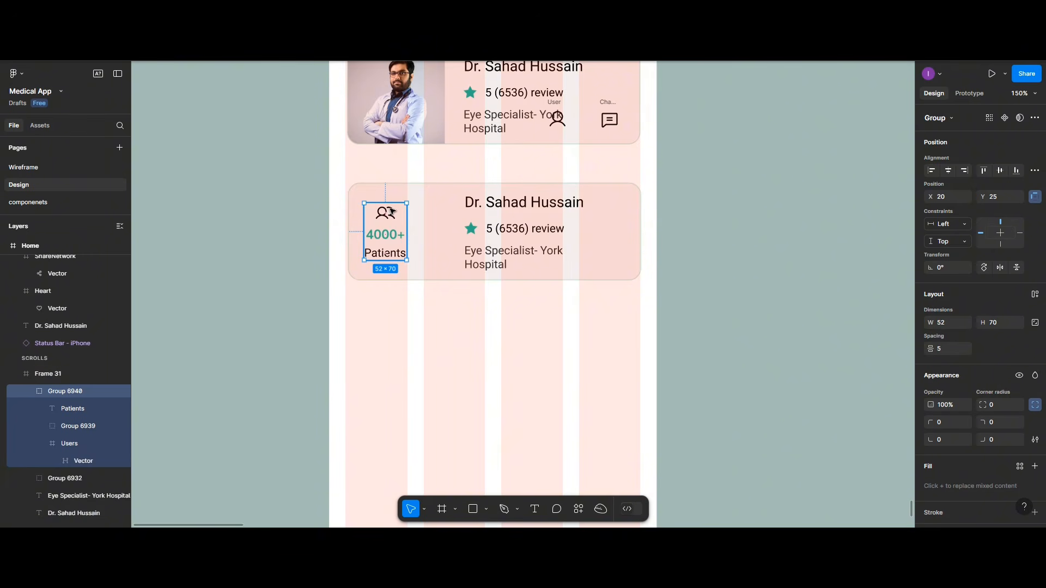
Step: Make the people icon's vector fill teal 20C997
{"action": "left_click", "coordinate": [422, 200]}
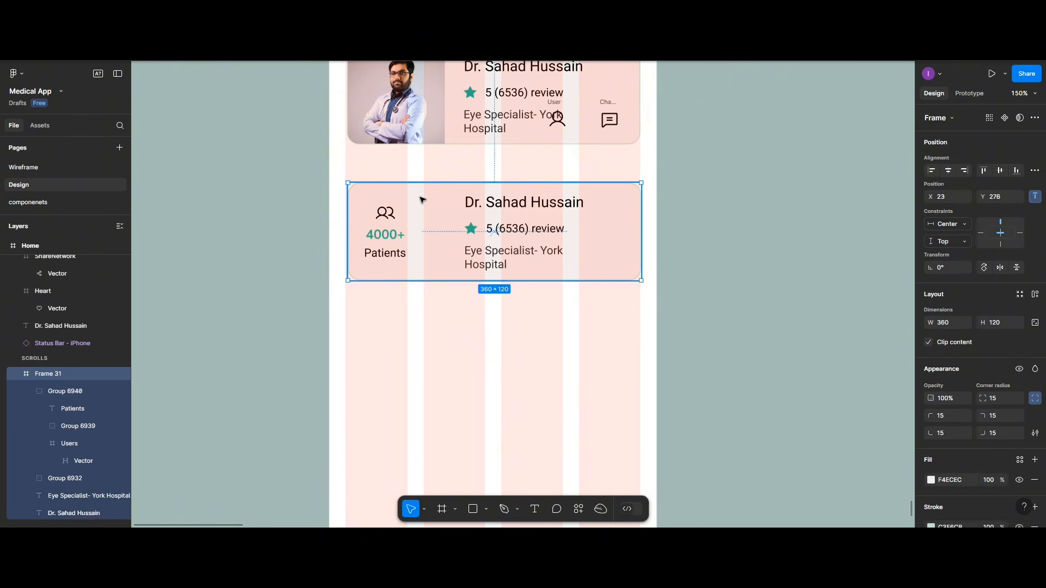
{"action": "left_click", "coordinate": [390, 218]}
{"action": "left_click", "coordinate": [391, 218]}
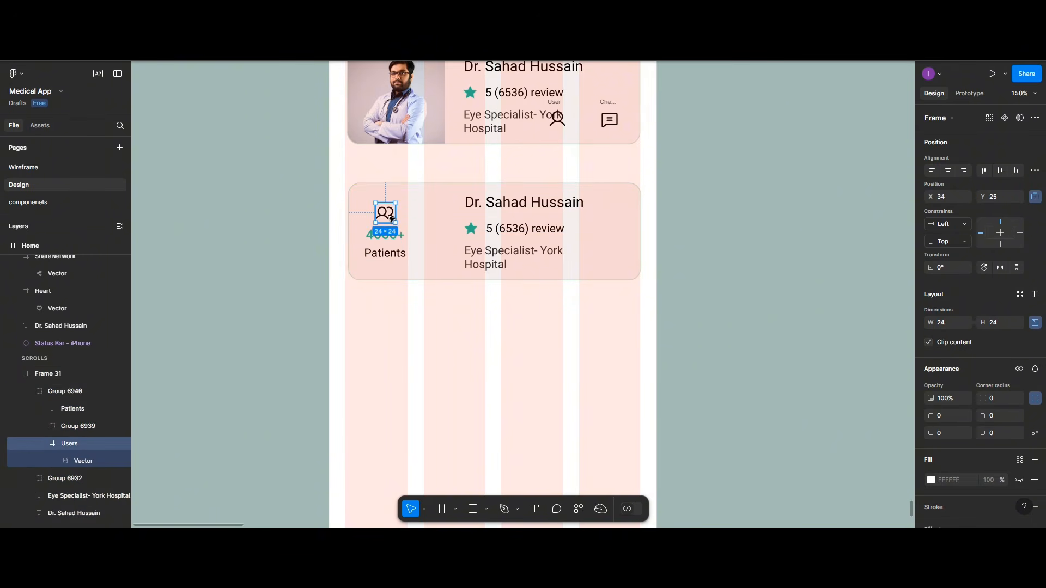
{"action": "left_click", "coordinate": [391, 218]}
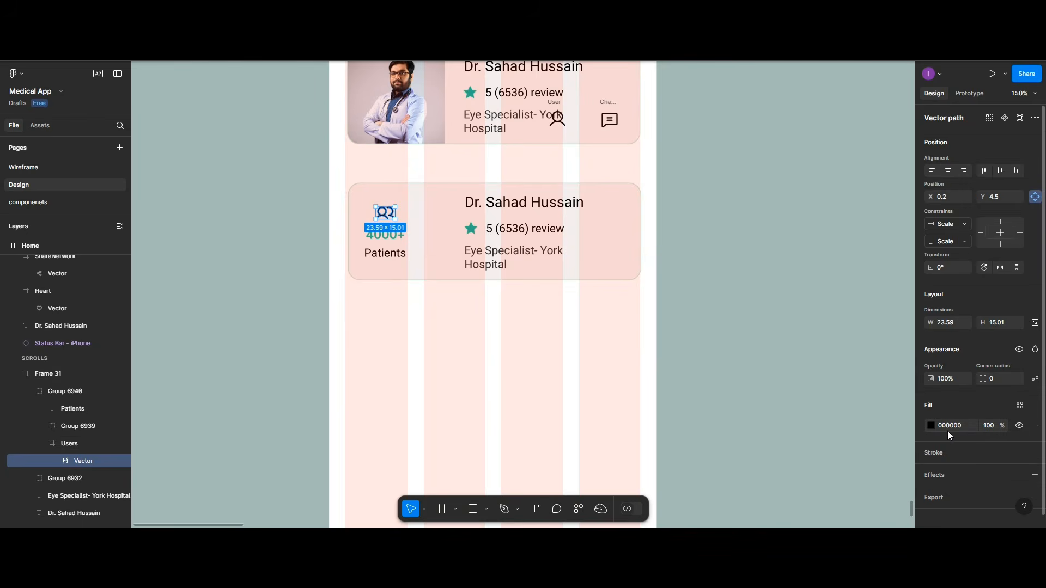
{"action": "left_click", "coordinate": [930, 425]}
{"action": "left_click", "coordinate": [810, 481]}
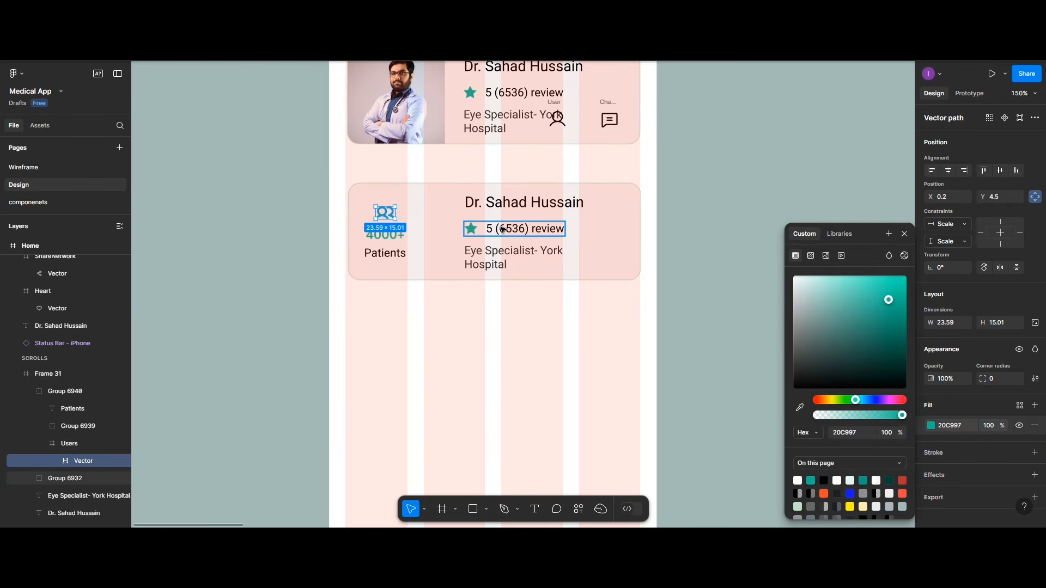
Step: Set the Patients label's fill opacity to 80%
{"action": "left_click", "coordinate": [395, 253]}
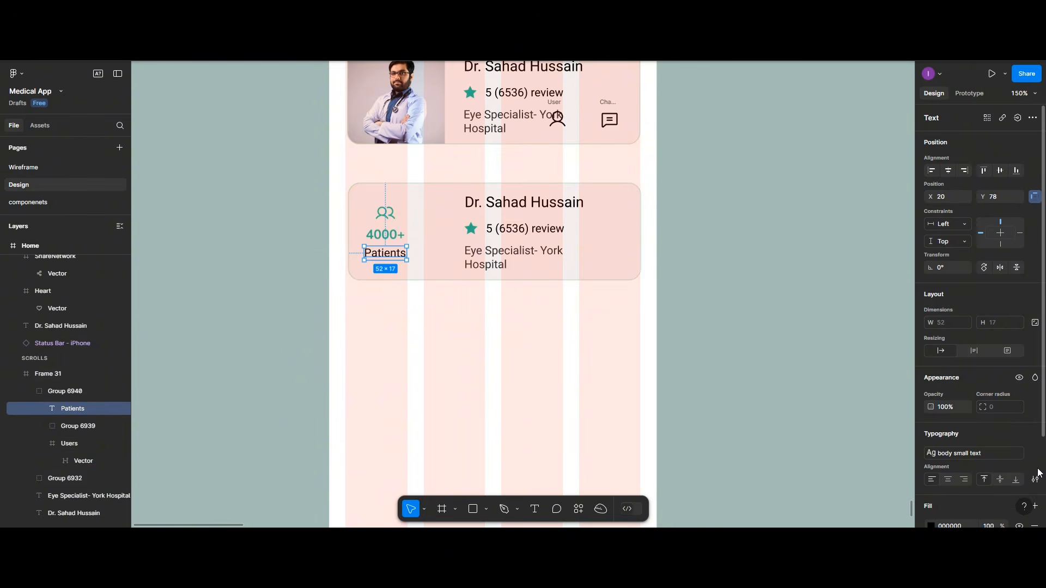
{"action": "scroll", "coordinate": [986, 431], "scroll_direction": "down", "scroll_amount": 2}
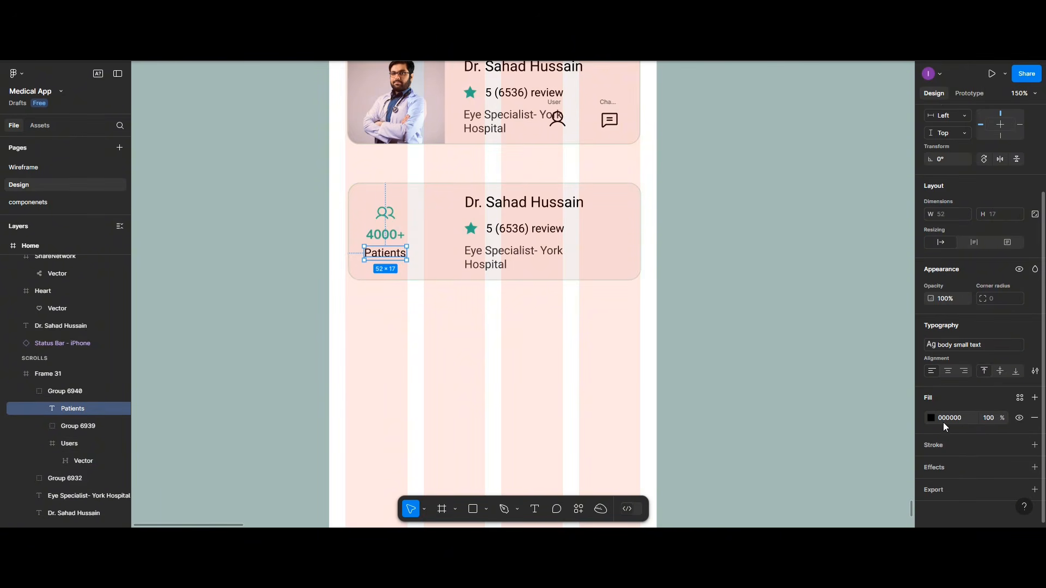
{"action": "left_click", "coordinate": [990, 424]}
{"action": "type", "text": "80"}
{"action": "key", "text": "Return"}
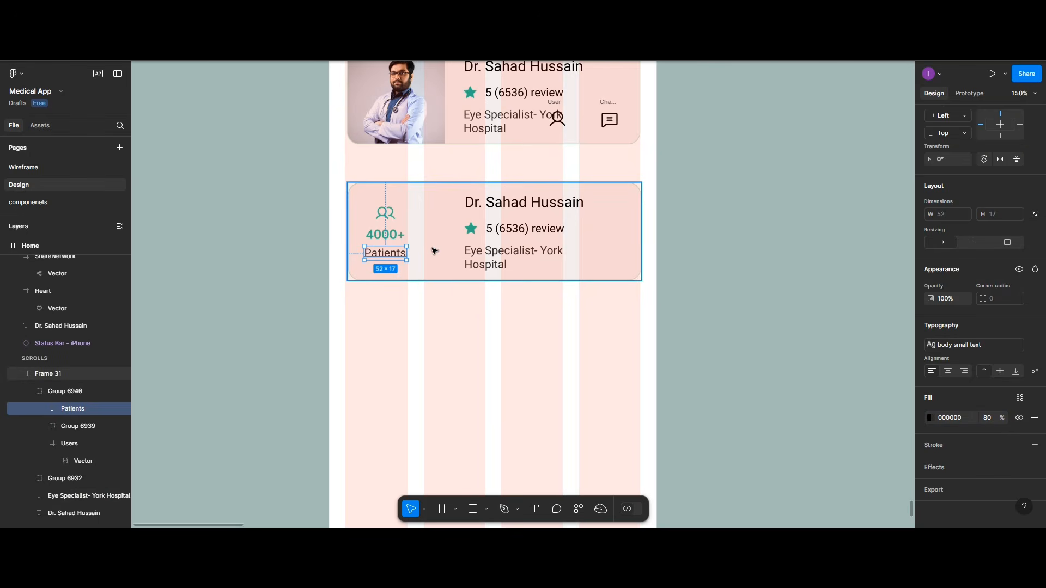
Step: Select the doctor's name, review line and specialty text in the lower card
{"action": "left_click", "coordinate": [418, 238]}
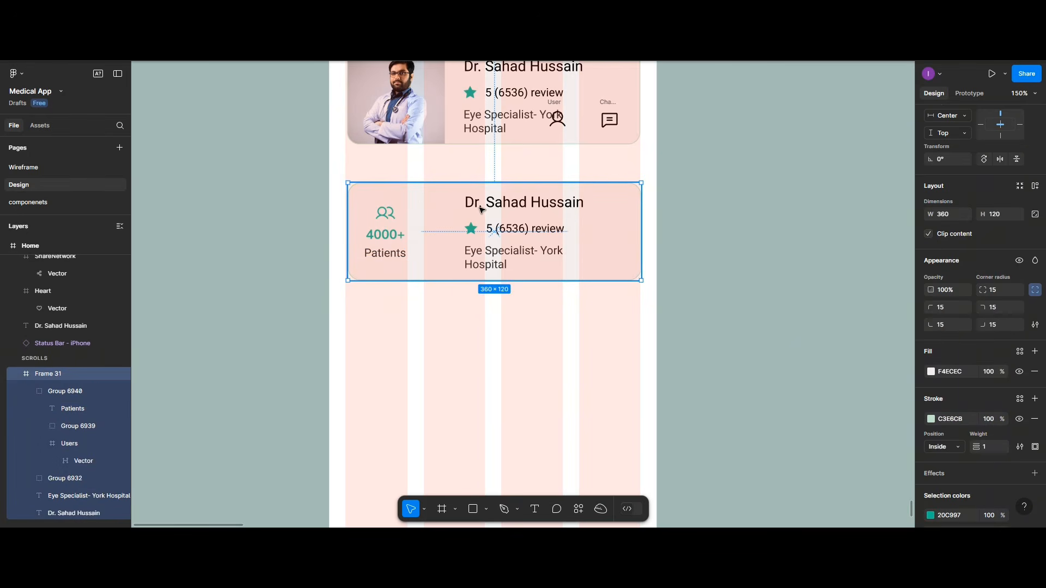
{"action": "left_click", "coordinate": [531, 207]}
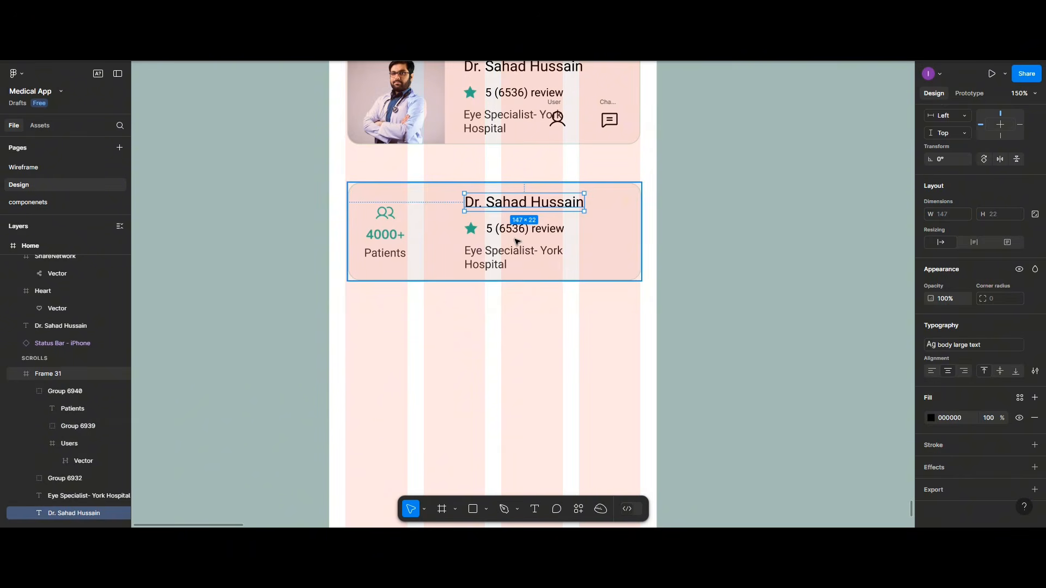
{"action": "left_click", "coordinate": [515, 240], "text": "shift"}
{"action": "left_click", "coordinate": [508, 259], "text": "shift"}
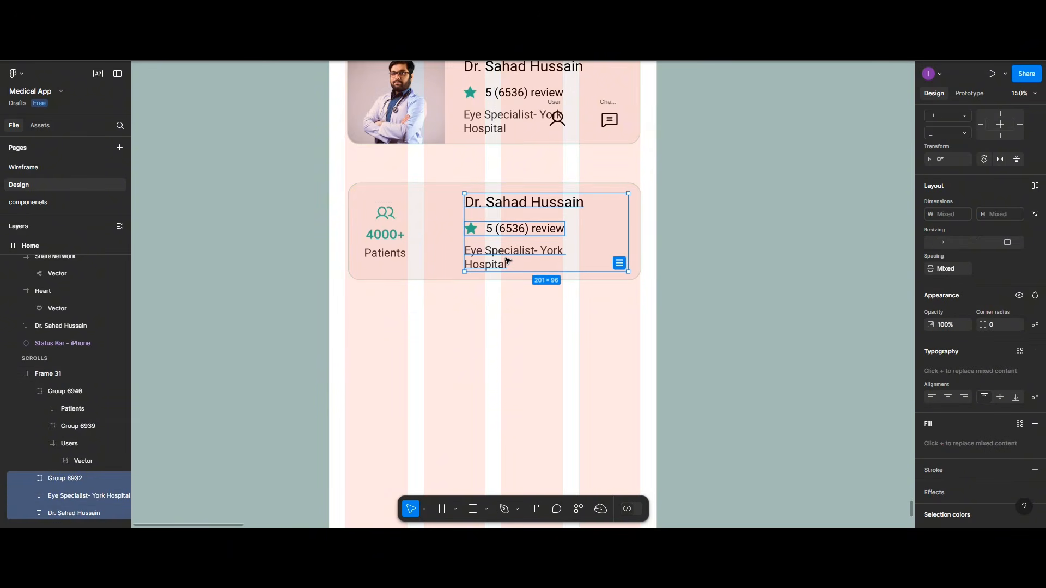
Step: Delete the name, review and specialty, and move the person icon into the lower card
{"action": "key", "text": "Delete"}
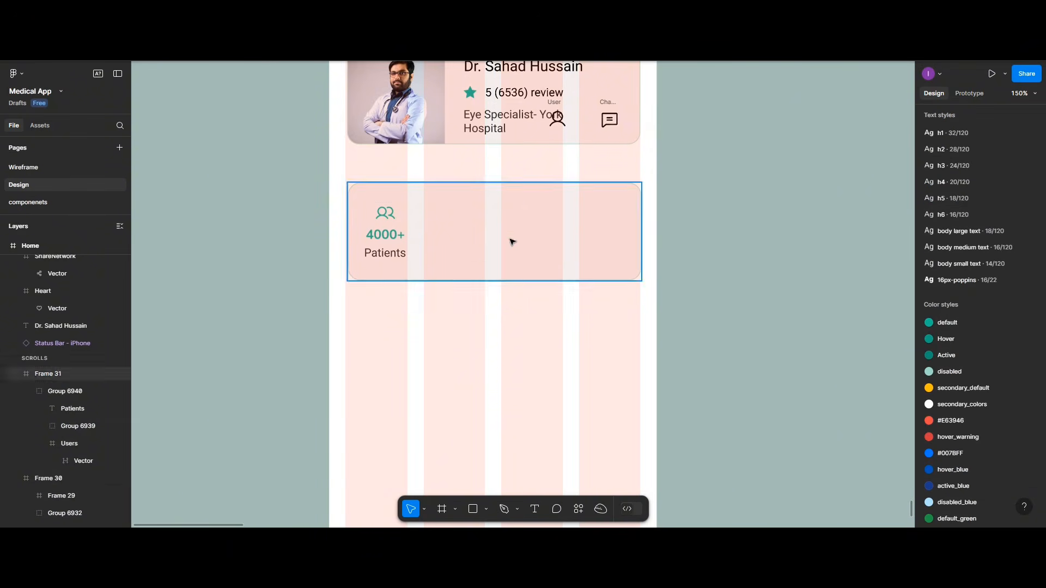
{"action": "left_click_drag", "start_coordinate": [556, 125], "coordinate": [509, 209]}
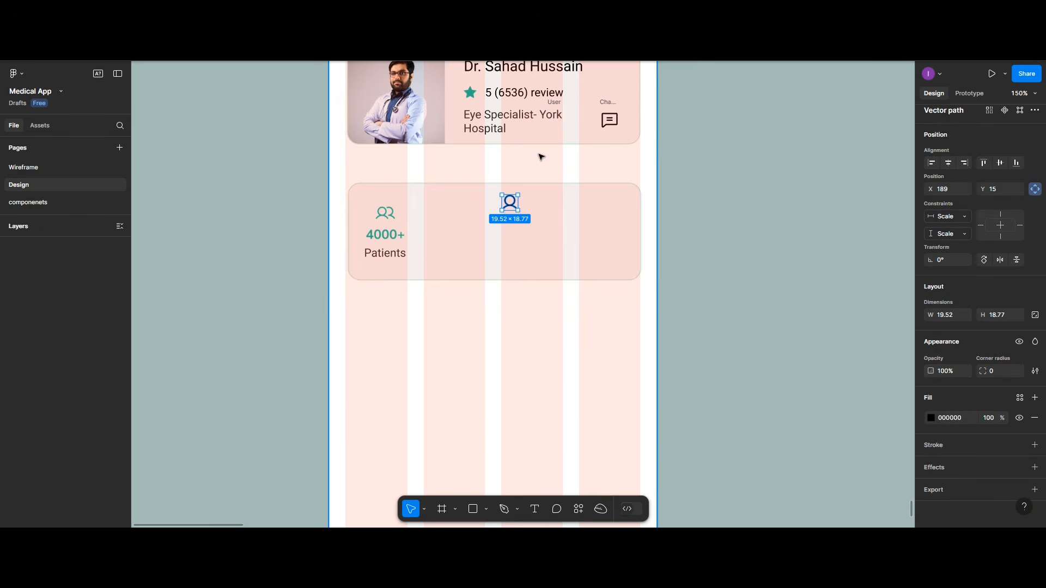
{"action": "key", "text": "ctrl+z"}
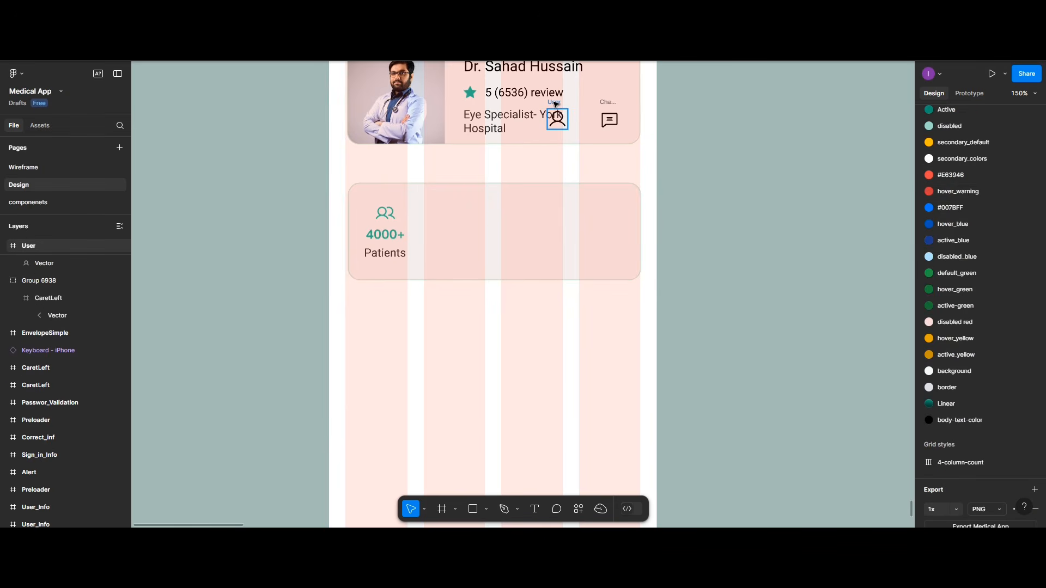
{"action": "left_click_drag", "start_coordinate": [555, 103], "coordinate": [458, 201]}
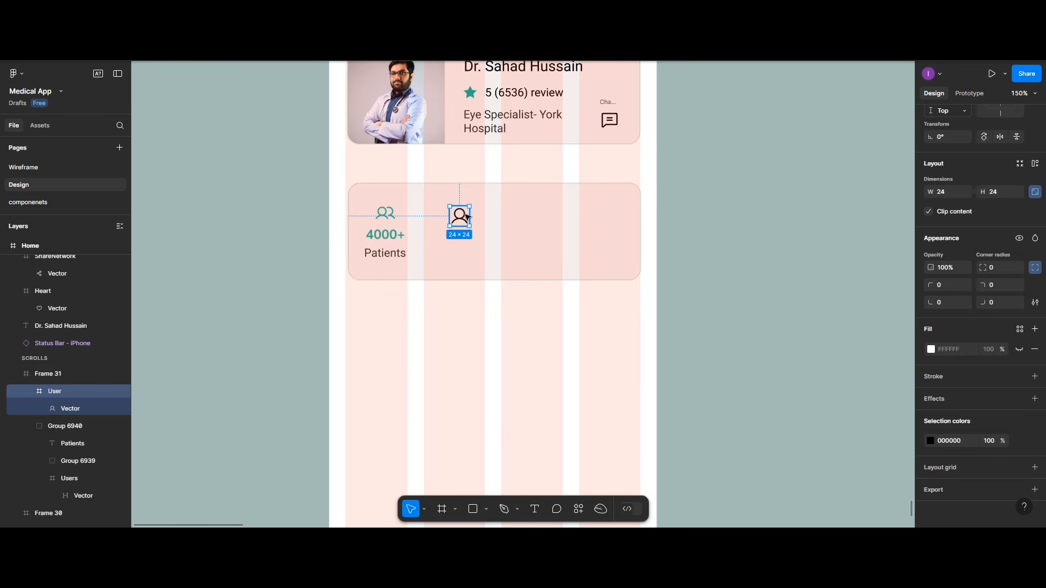
{"action": "left_click_drag", "start_coordinate": [467, 217], "coordinate": [468, 214]}
{"action": "left_click", "coordinate": [382, 246]}
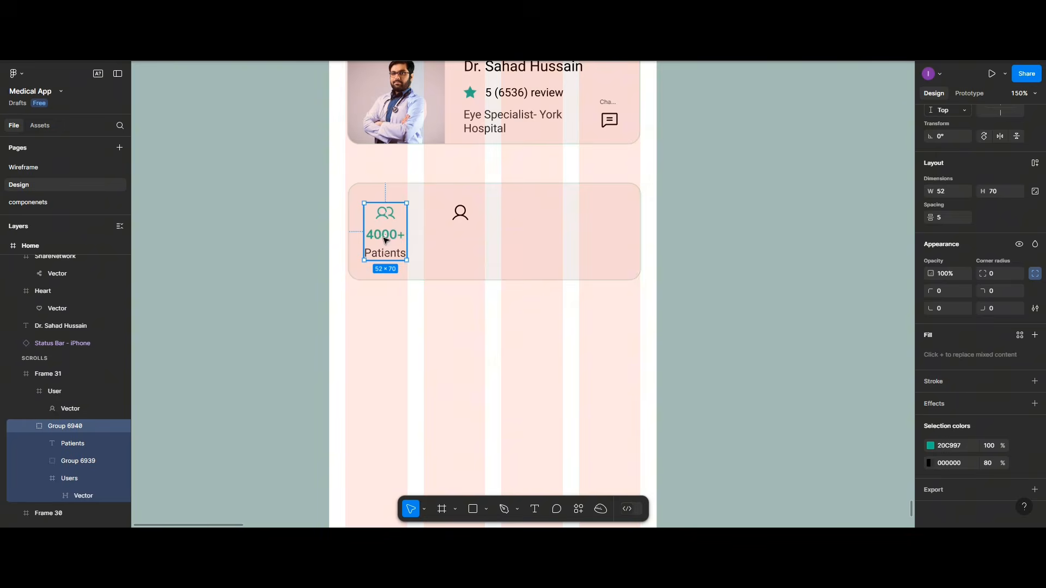
Step: Ungroup the 4000+ Patients stat and copy its figure and label under the person icon
{"action": "right_click", "coordinate": [384, 238]}
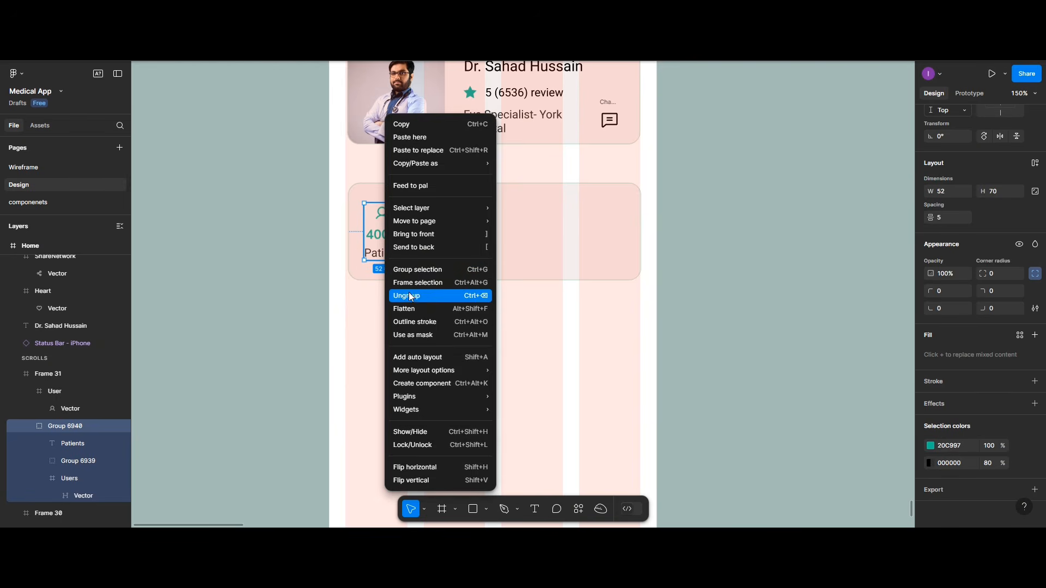
{"action": "left_click", "coordinate": [410, 296]}
{"action": "left_click", "coordinate": [394, 241]}
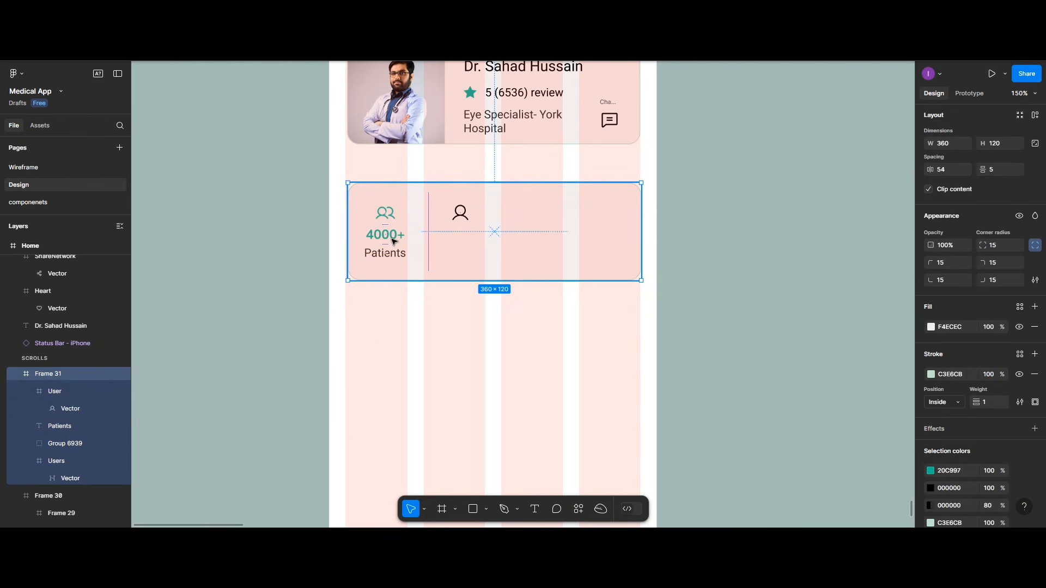
{"action": "double_click", "coordinate": [393, 241]}
{"action": "left_click_drag", "start_coordinate": [393, 241], "coordinate": [467, 243]}
{"action": "left_click", "coordinate": [390, 254]}
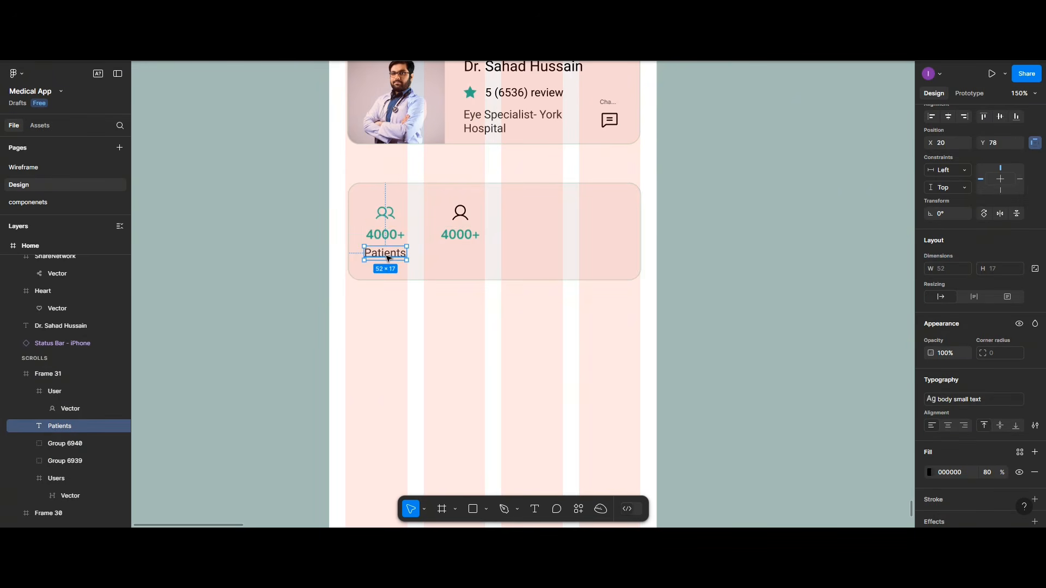
{"action": "left_click_drag", "start_coordinate": [390, 254], "coordinate": [460, 259]}
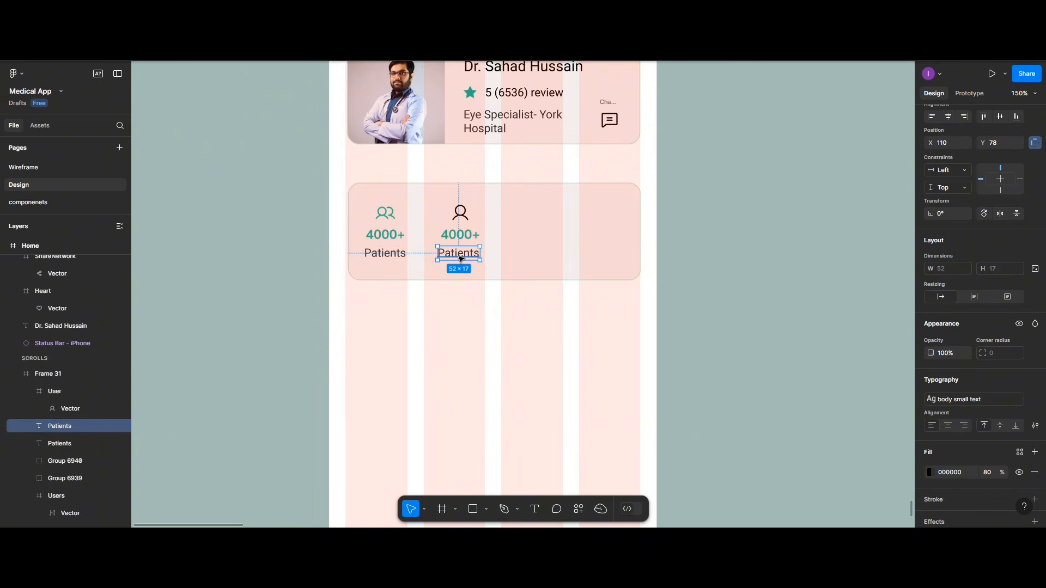
Step: Retype the copied label as 'Years of experience' and the figure as 10+
{"action": "double_click", "coordinate": [460, 257]}
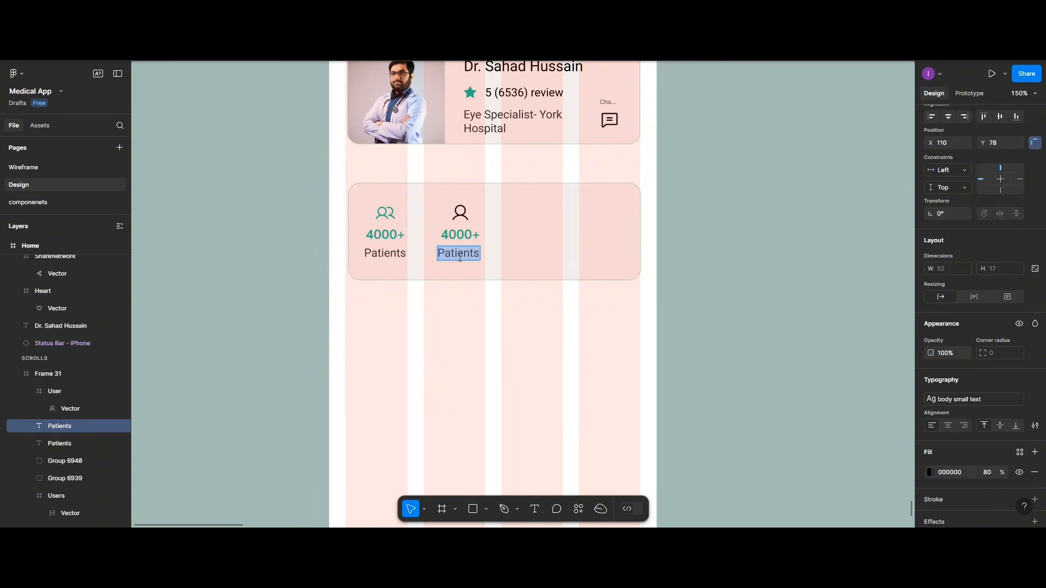
{"action": "type", "text": "Ye"}
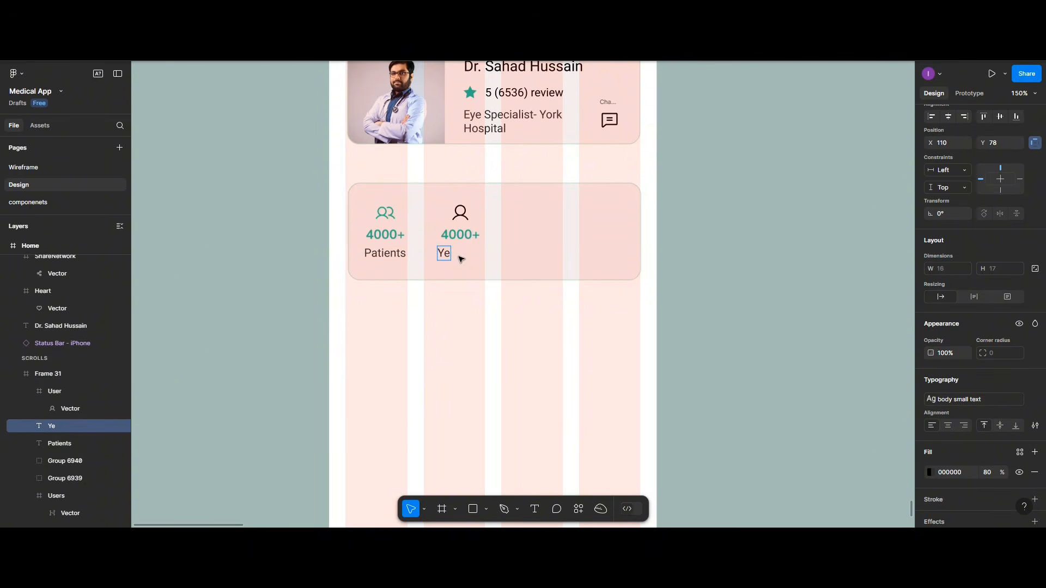
{"action": "type", "text": "ars of expe"}
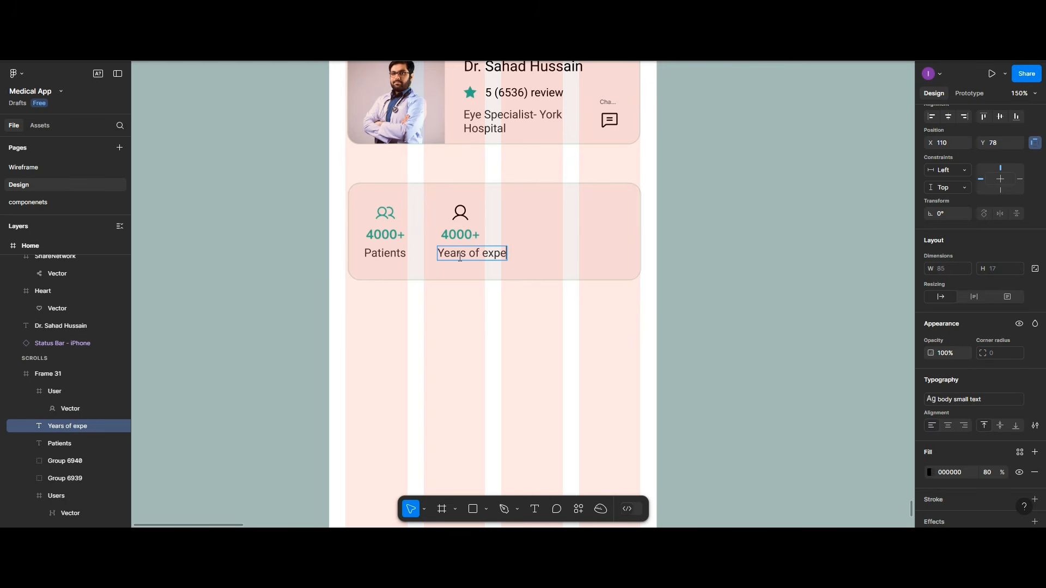
{"action": "type", "text": "rience"}
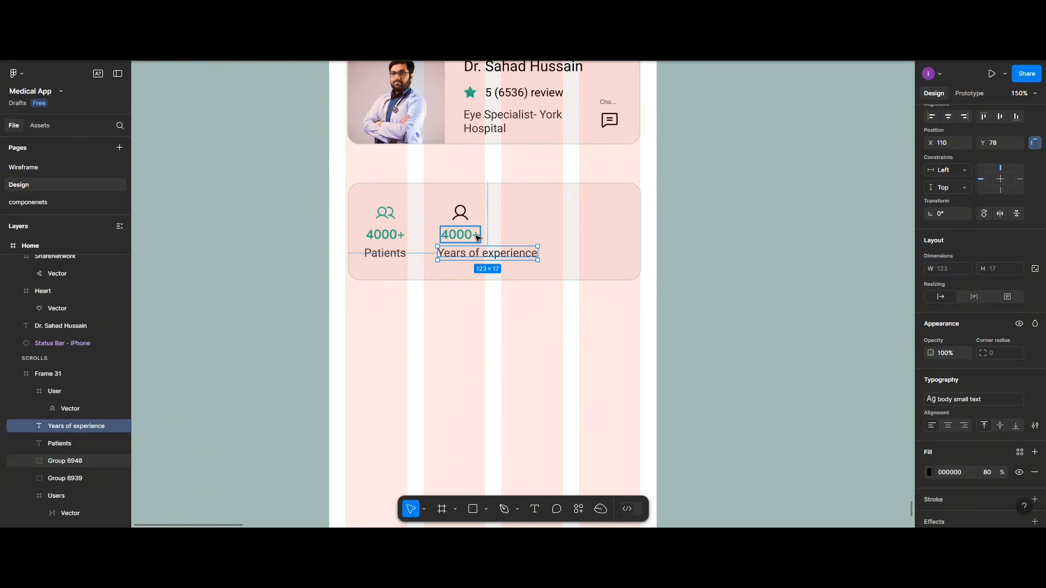
{"action": "left_click", "coordinate": [477, 237]}
{"action": "double_click", "coordinate": [477, 237]}
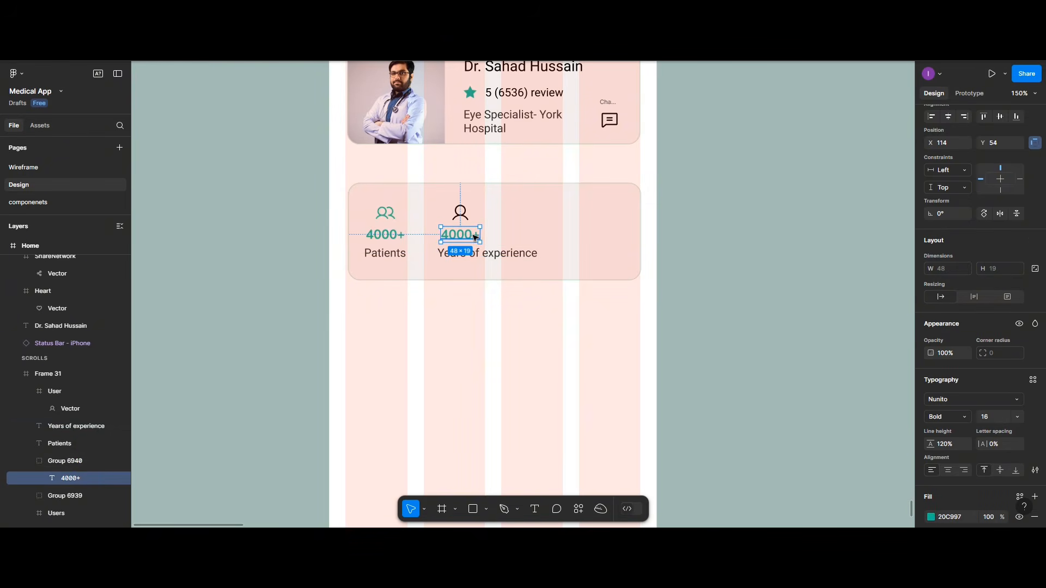
{"action": "double_click", "coordinate": [474, 237]}
{"action": "type", "text": "1"}
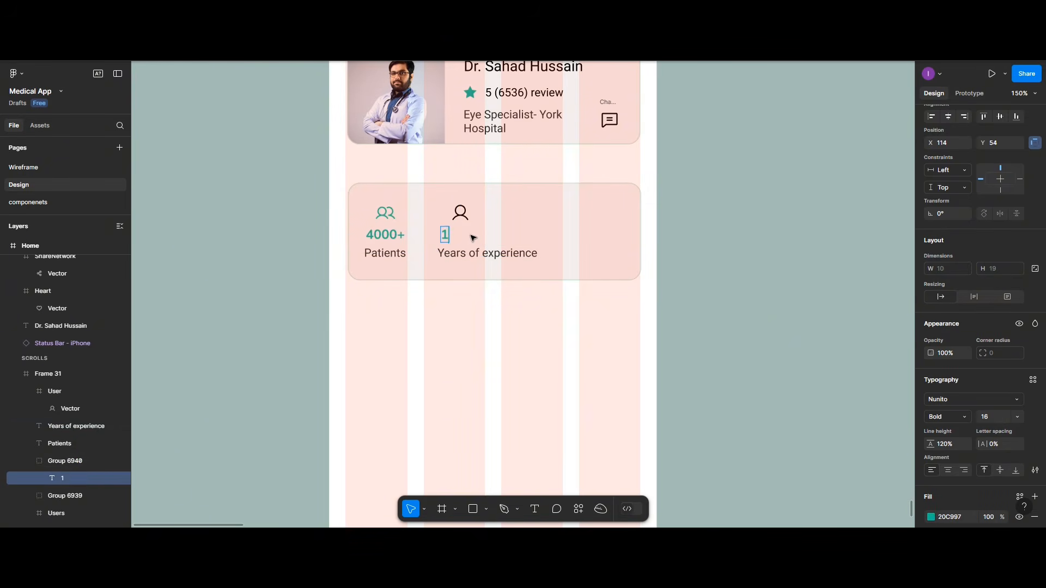
{"action": "type", "text": "0+"}
Step: Make the user icon's vector fill teal #20C997
{"action": "left_click", "coordinate": [459, 215]}
{"action": "double_click", "coordinate": [459, 215]}
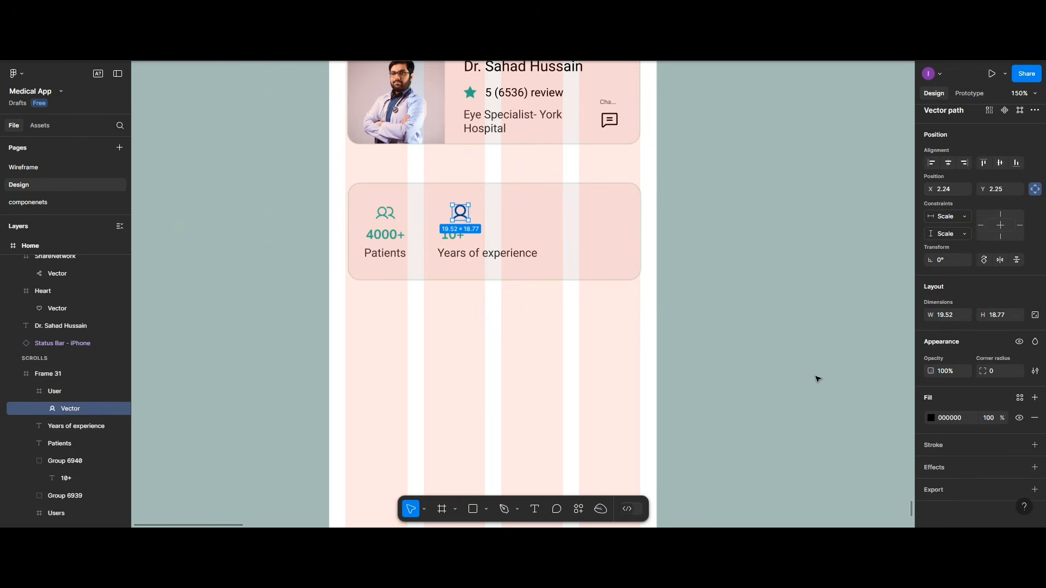
{"action": "left_click", "coordinate": [931, 417]}
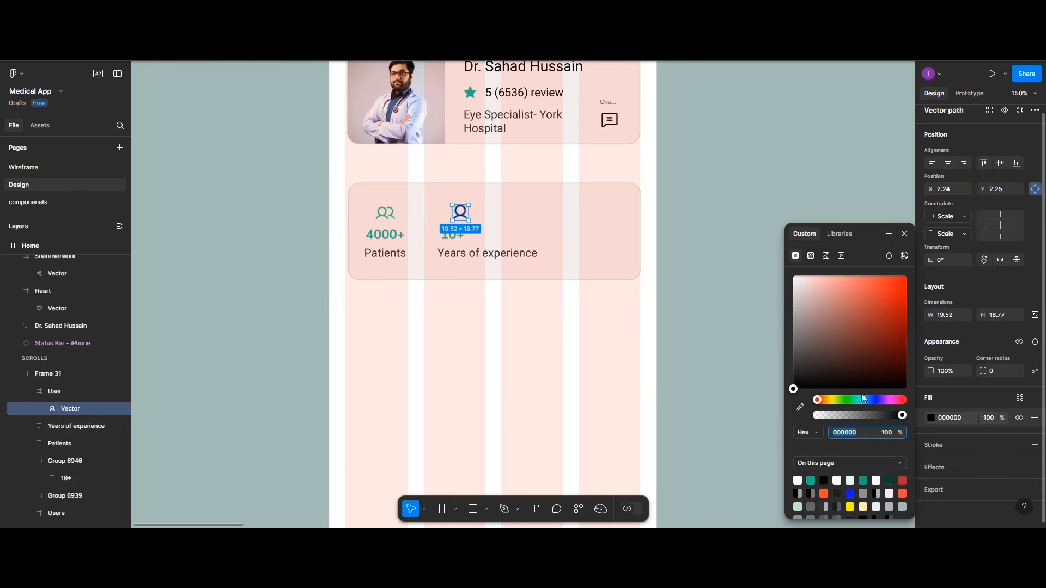
{"action": "left_click", "coordinate": [811, 480]}
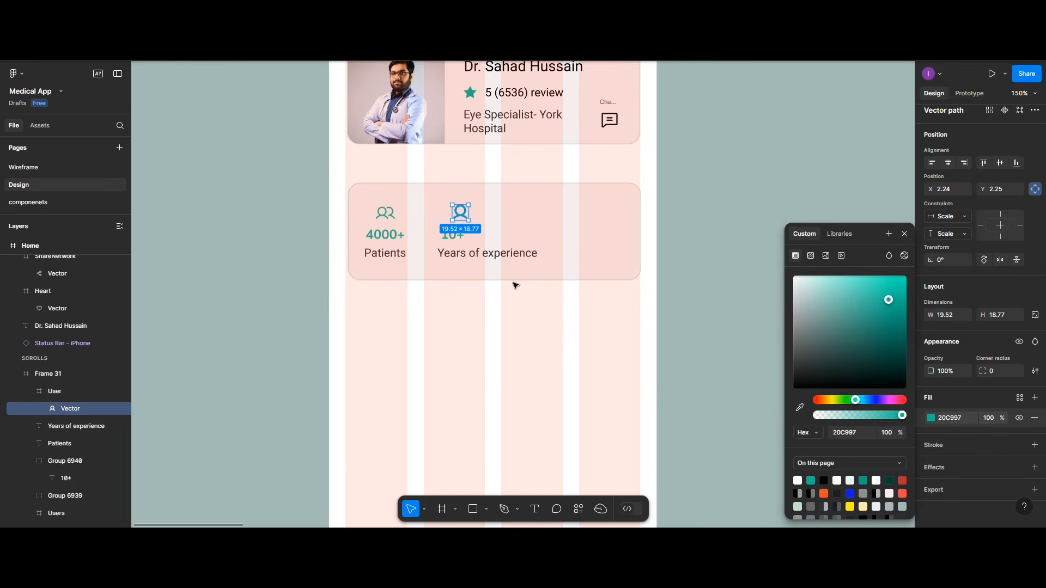
Step: Centre the user icon and 10+ horizontally over Years of experience
{"action": "left_click", "coordinate": [461, 241]}
{"action": "left_click", "coordinate": [473, 253], "text": "shift"}
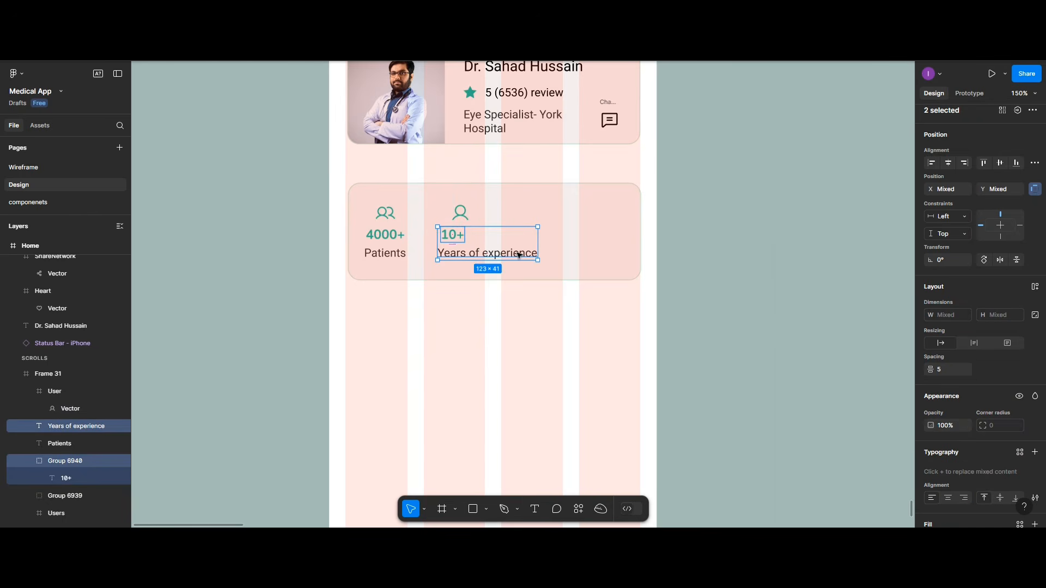
{"action": "left_click", "coordinate": [456, 216]}
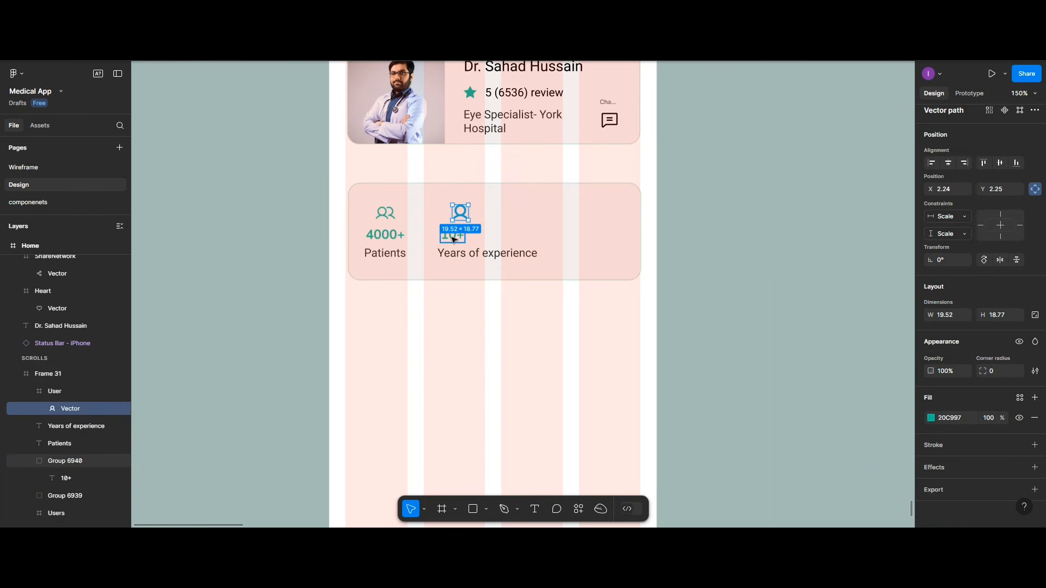
{"action": "left_click", "coordinate": [453, 239], "text": "shift"}
{"action": "left_click", "coordinate": [478, 255], "text": "shift"}
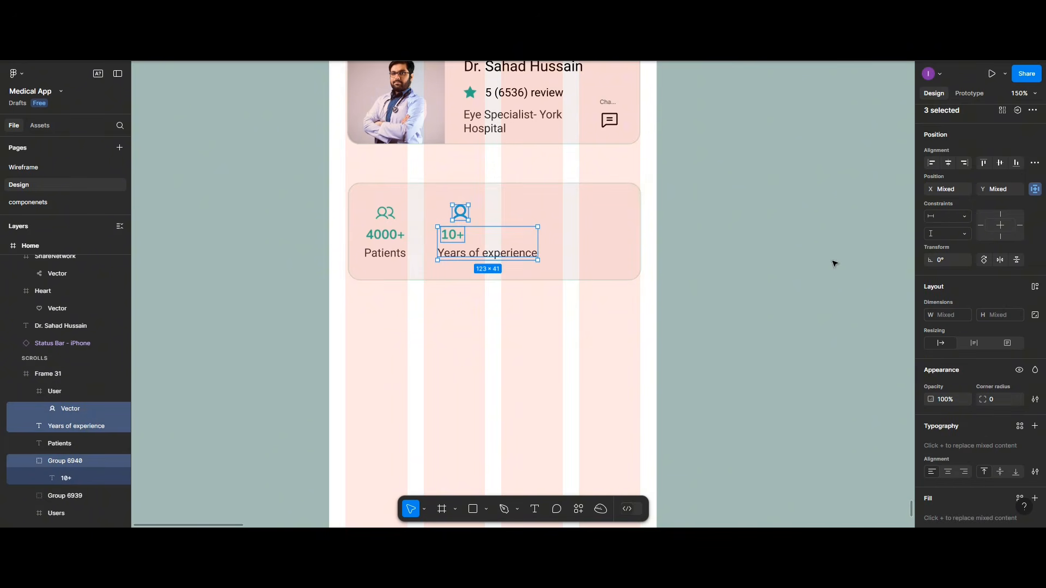
{"action": "left_click", "coordinate": [947, 163]}
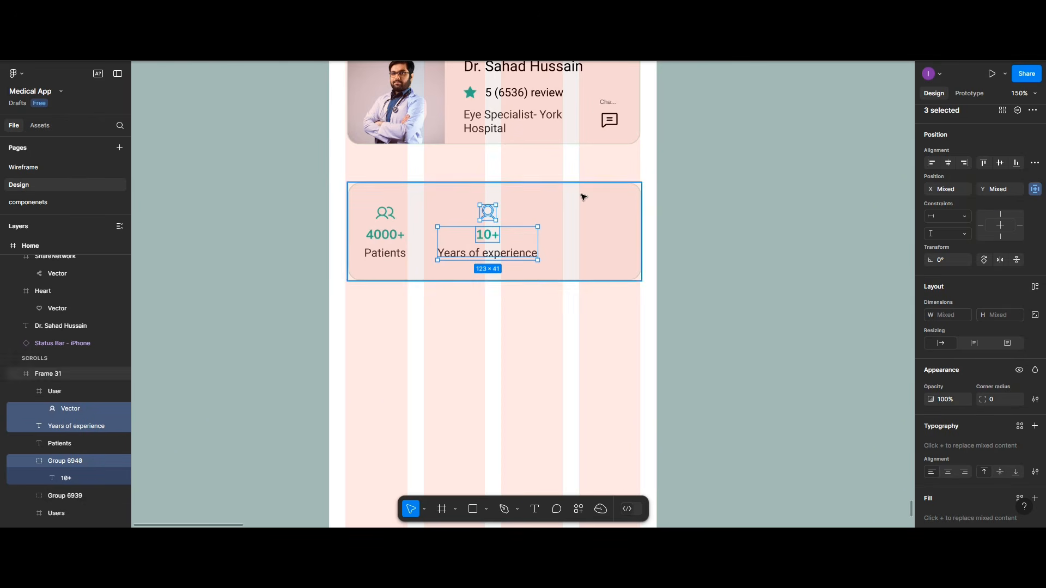
Step: Try moving the chat icon down toward the stats card, then undo it
{"action": "left_click", "coordinate": [607, 102]}
{"action": "left_click_drag", "start_coordinate": [606, 102], "coordinate": [607, 210]}
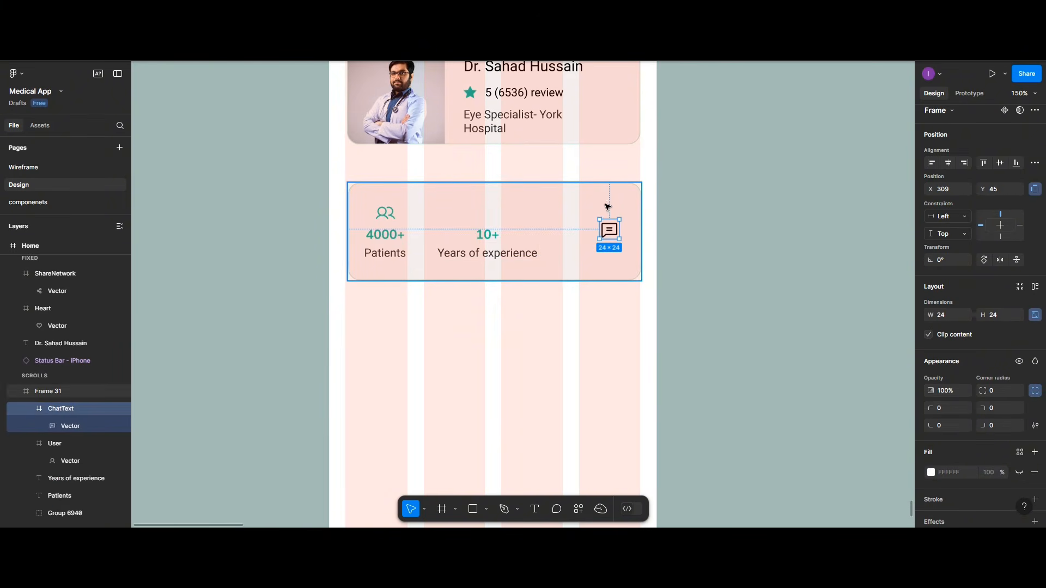
{"action": "key", "text": "ctrl+z"}
{"action": "key", "text": "ctrl+z"}
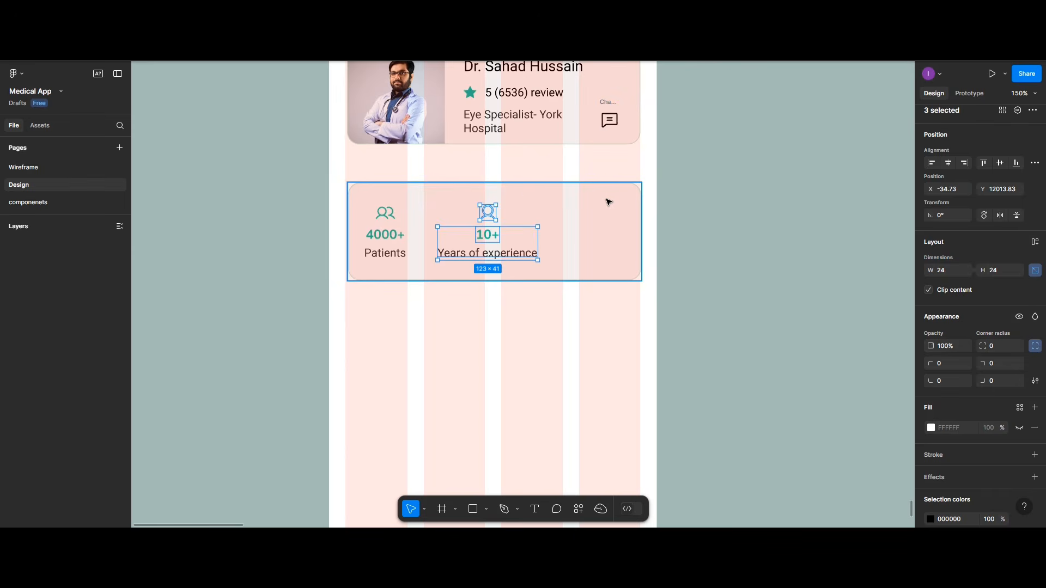
{"action": "left_click", "coordinate": [490, 211]}
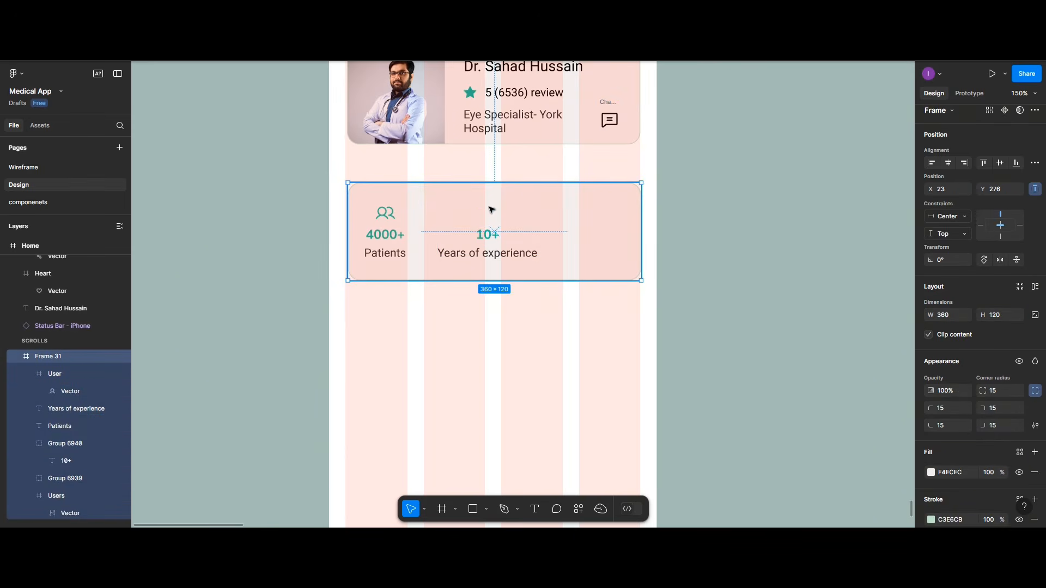
Step: Undo back to before the earlier icon and 10+ centring
{"action": "key", "text": "ctrl+z"}
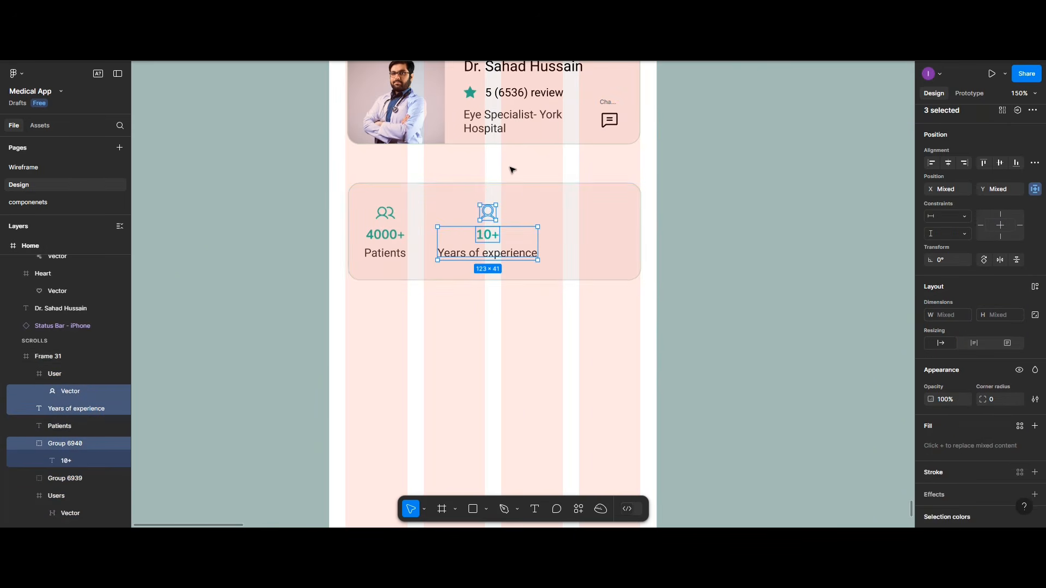
{"action": "left_click", "coordinate": [529, 209]}
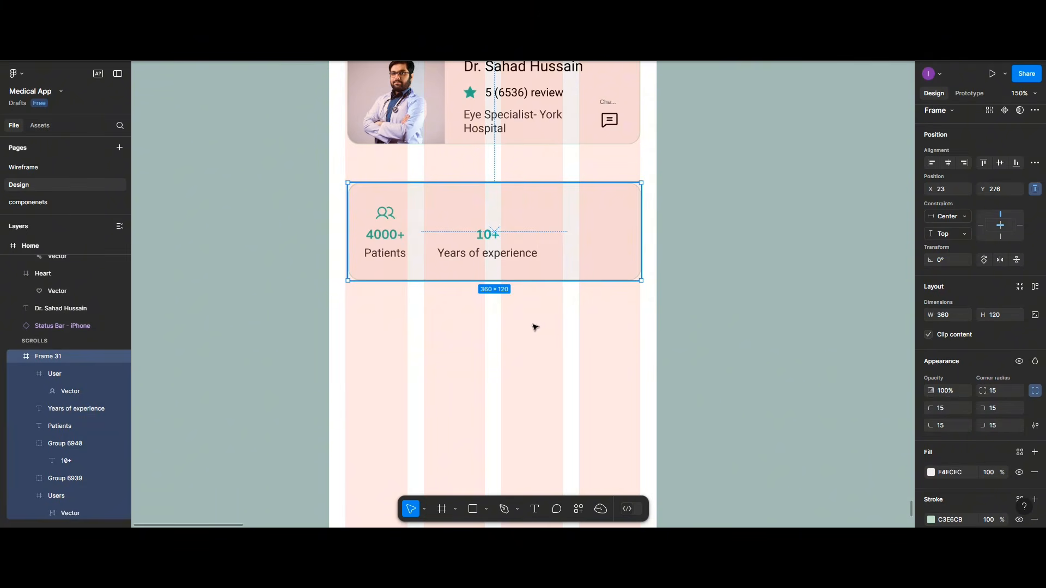
{"action": "left_click", "coordinate": [538, 340]}
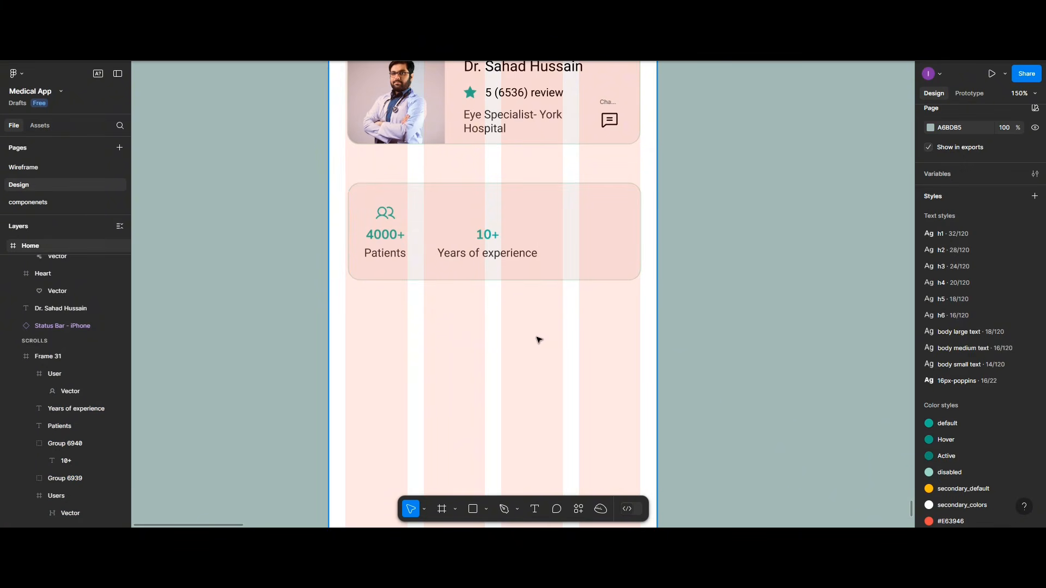
{"action": "key", "text": "ctrl+z"}
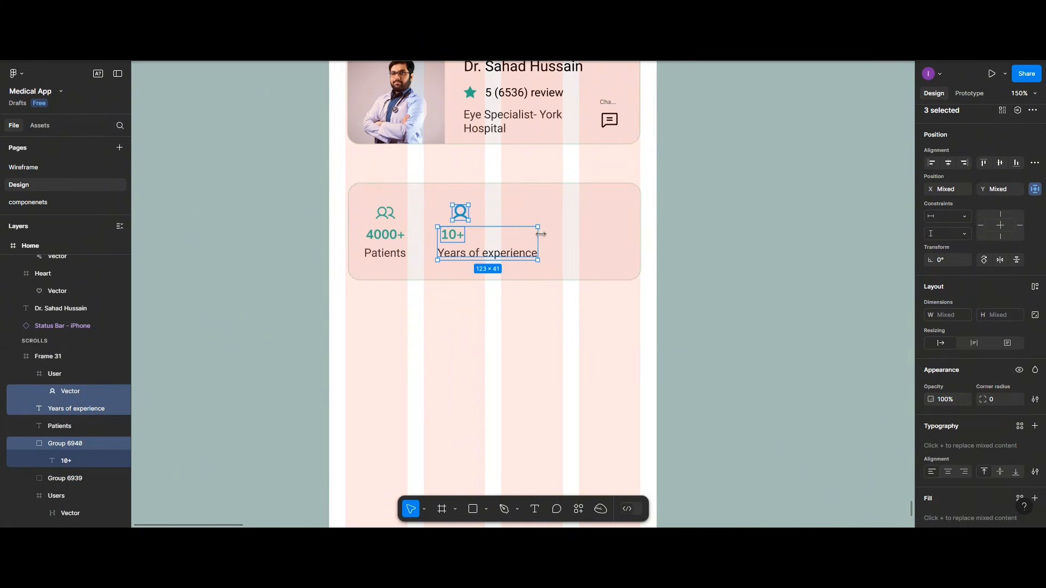
{"action": "left_click", "coordinate": [547, 222]}
Step: Centre the user icon, 10+ and Years of experience, then group them
{"action": "left_click", "coordinate": [461, 216]}
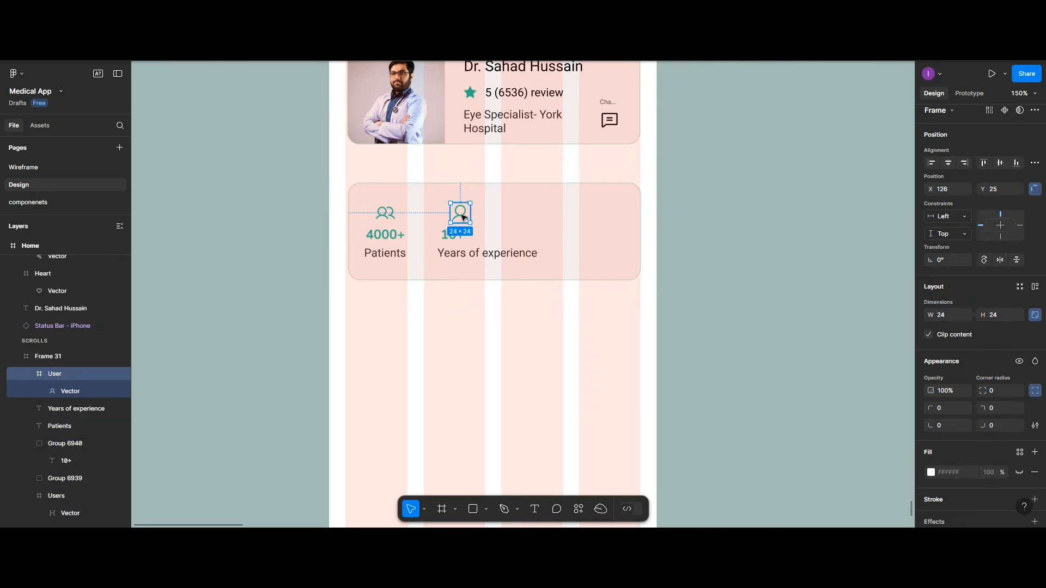
{"action": "left_click", "coordinate": [458, 238], "text": "shift"}
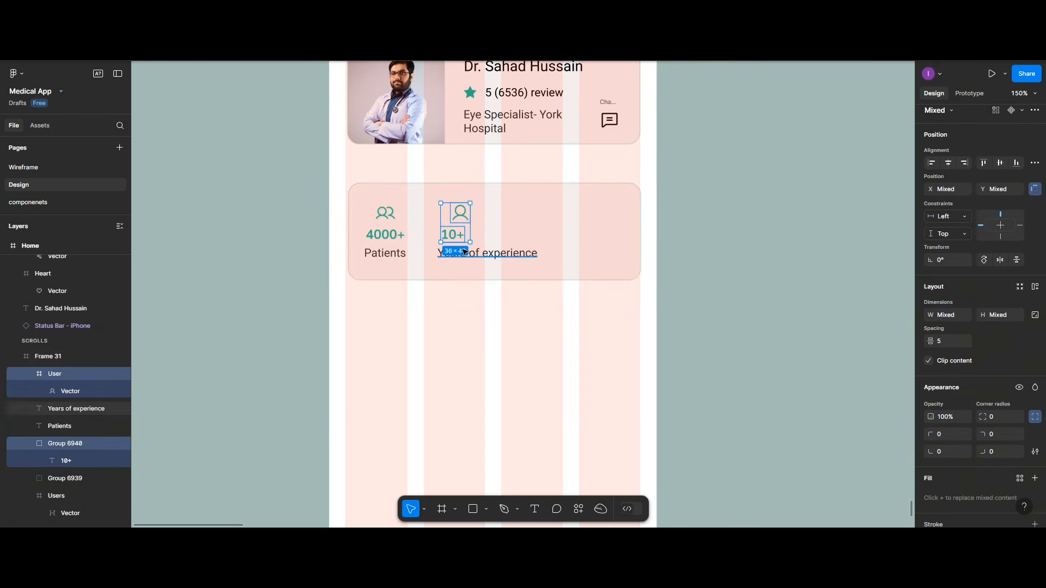
{"action": "left_click", "coordinate": [479, 253], "text": "shift"}
{"action": "left_click", "coordinate": [948, 162]}
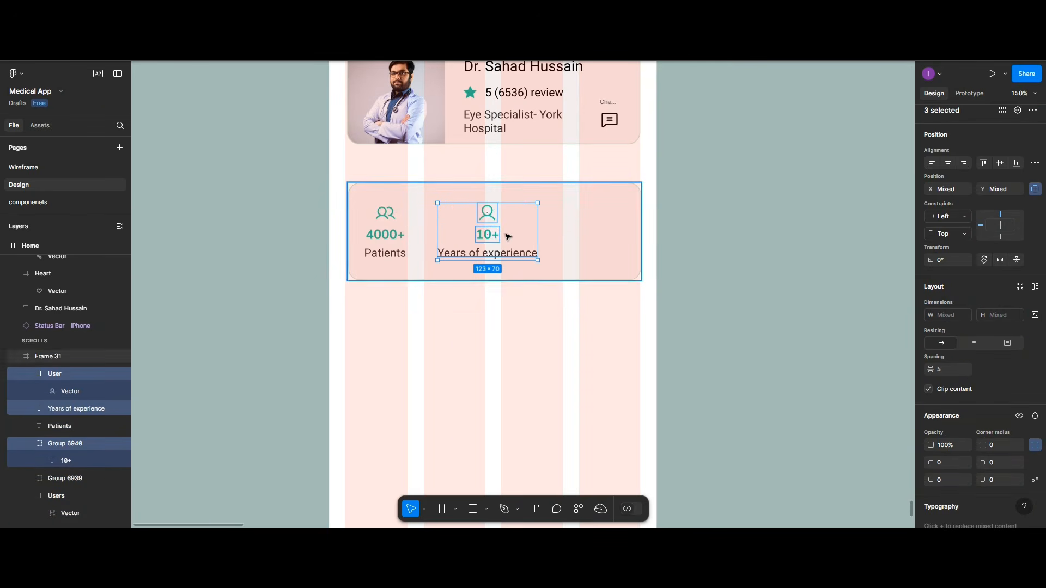
{"action": "key", "text": "ctrl+g"}
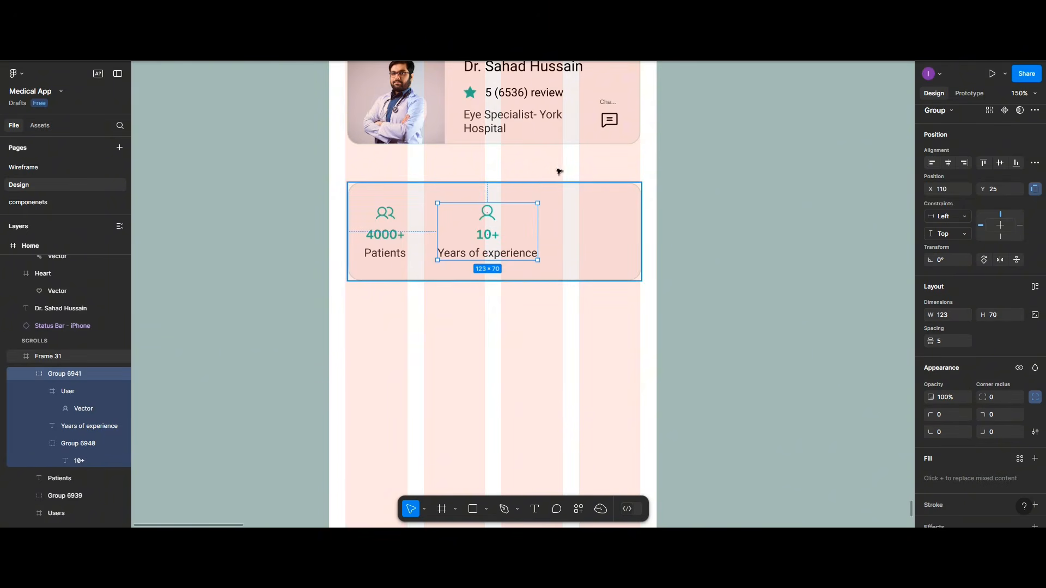
{"action": "left_click", "coordinate": [397, 236]}
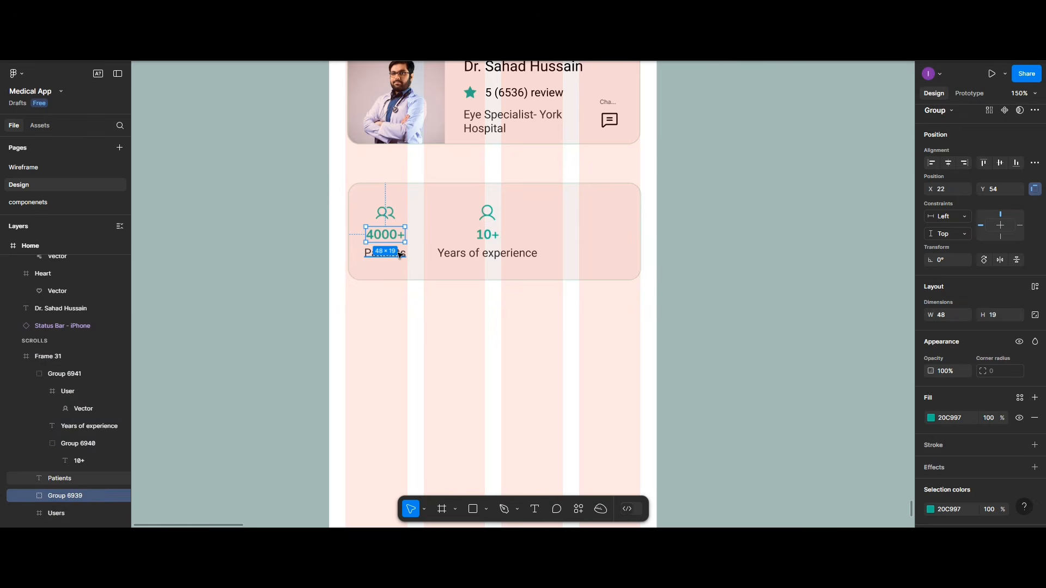
Step: Copy 4000+ and Patients to the card's right side with the chat icon above
{"action": "left_click", "coordinate": [399, 255], "text": "shift"}
{"action": "left_click_drag", "start_coordinate": [397, 235], "coordinate": [598, 238]}
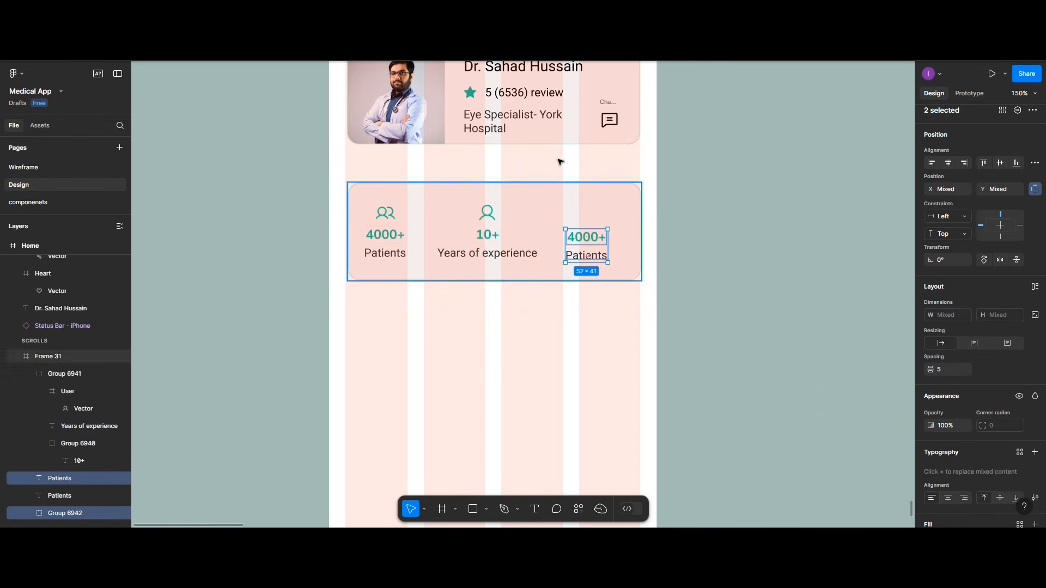
{"action": "left_click_drag", "start_coordinate": [606, 117], "coordinate": [586, 196]}
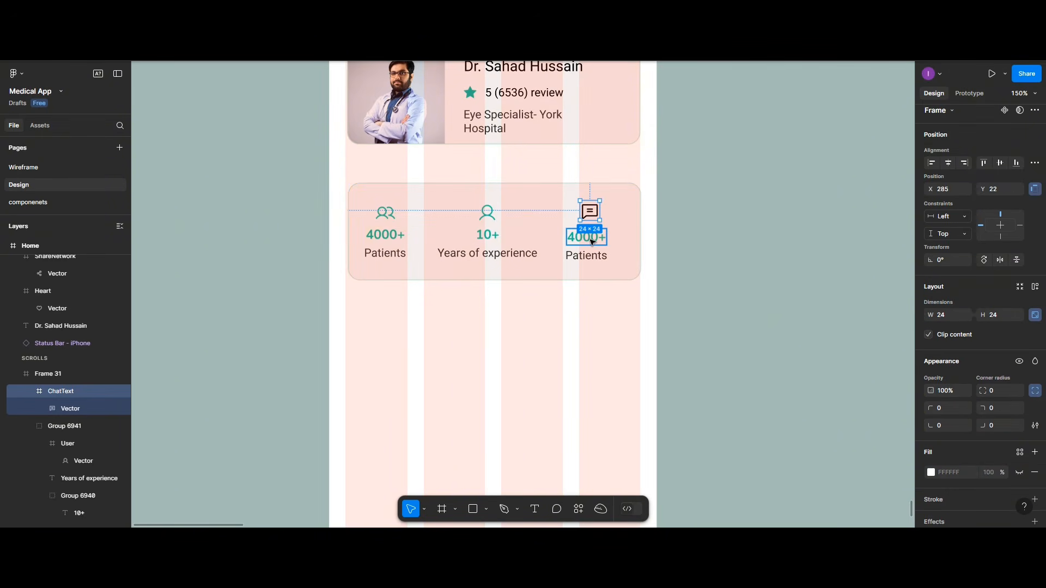
Step: Retype the copied texts as 2800+ and Reviews
{"action": "left_click", "coordinate": [591, 242]}
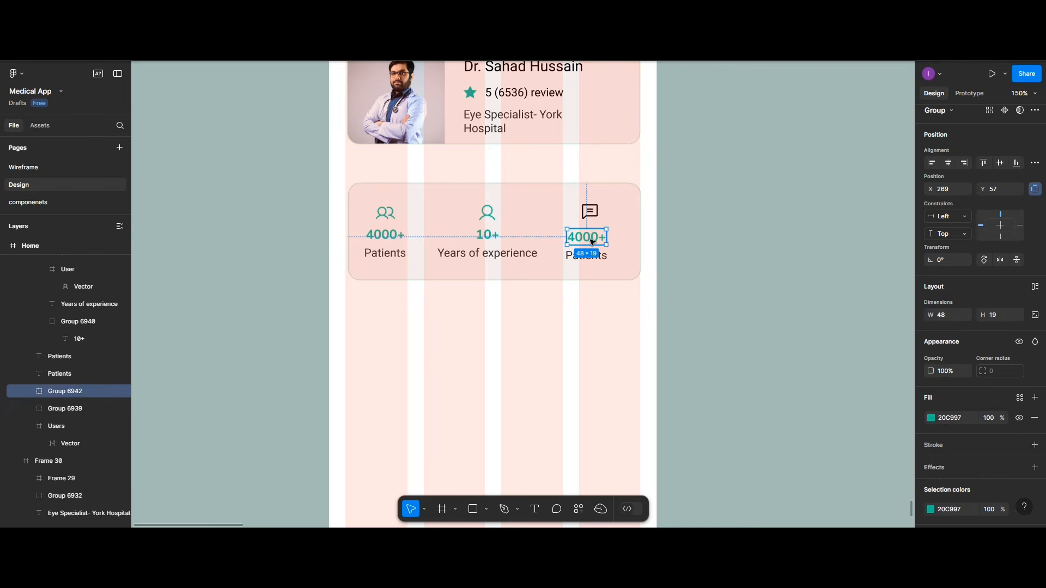
{"action": "double_click", "coordinate": [592, 242]}
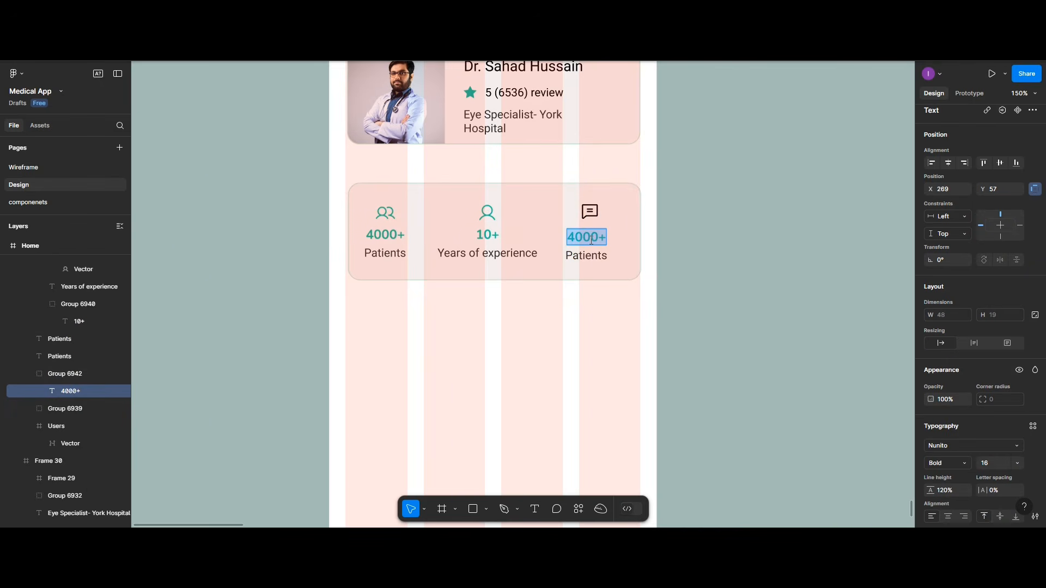
{"action": "type", "text": "28"}
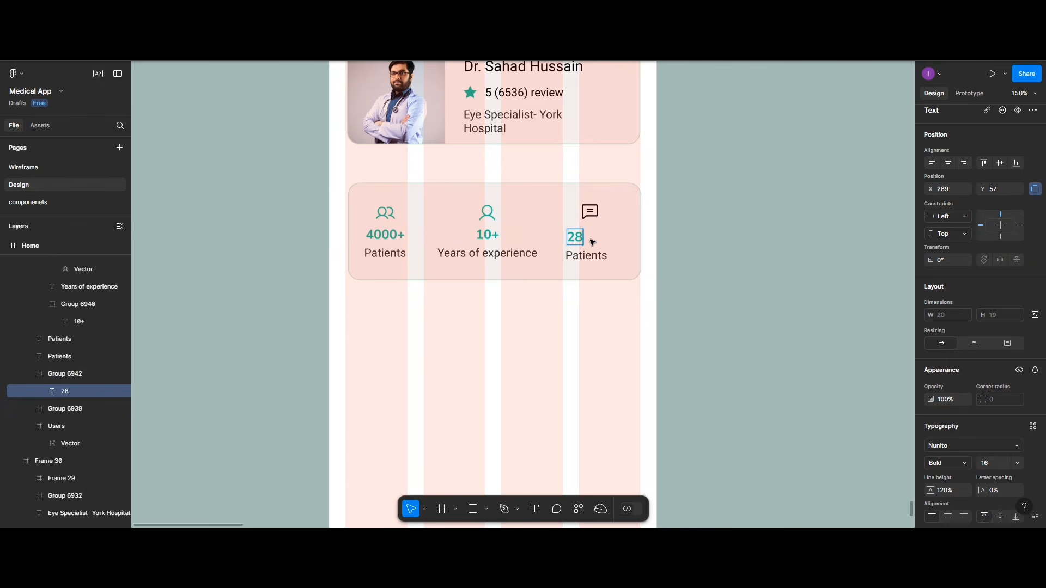
{"action": "type", "text": "00+"}
{"action": "double_click", "coordinate": [593, 256]}
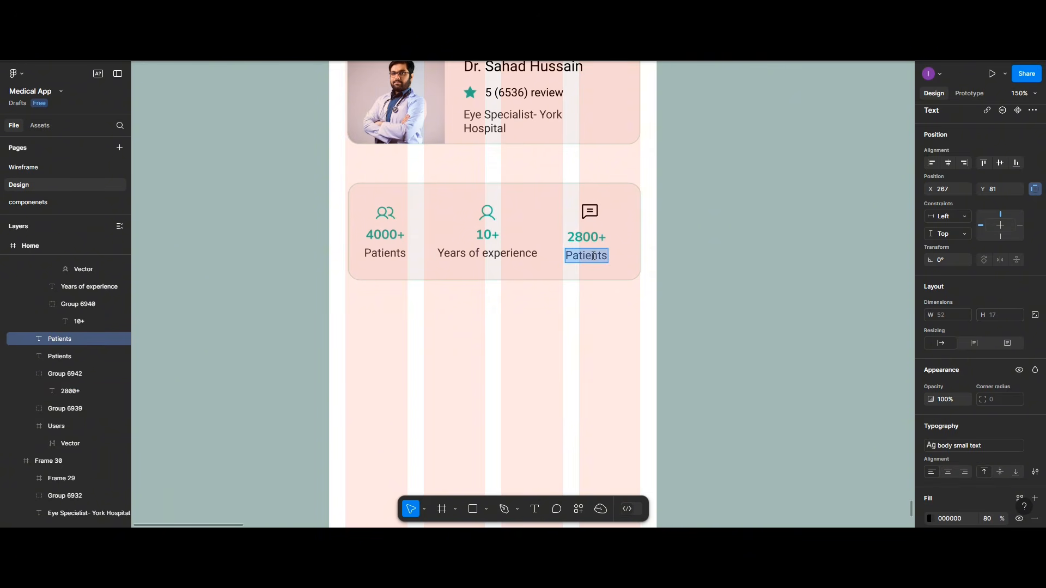
{"action": "type", "text": "Revi"}
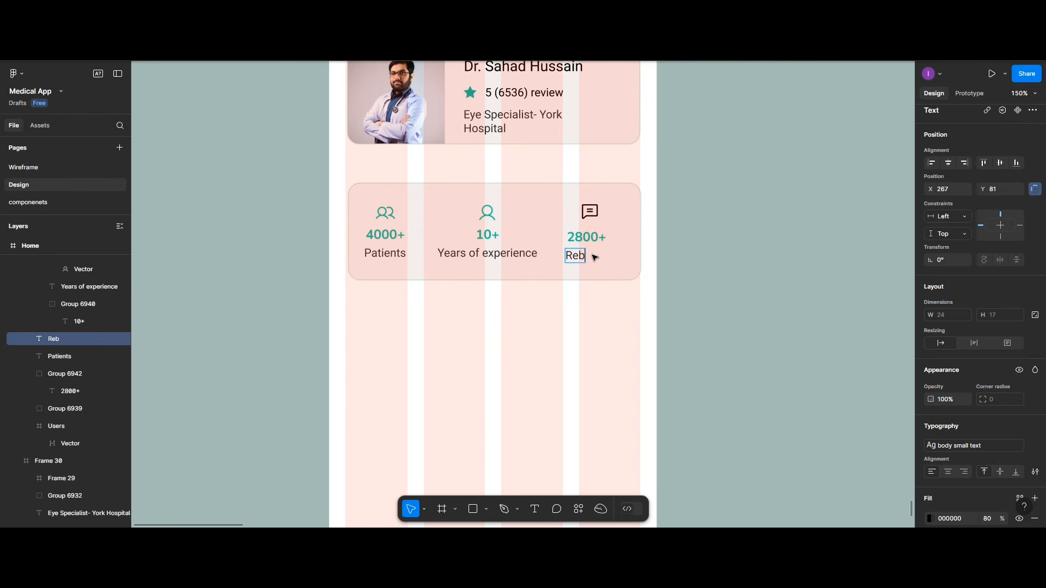
{"action": "type", "text": "ews"}
{"action": "left_click", "coordinate": [595, 211]}
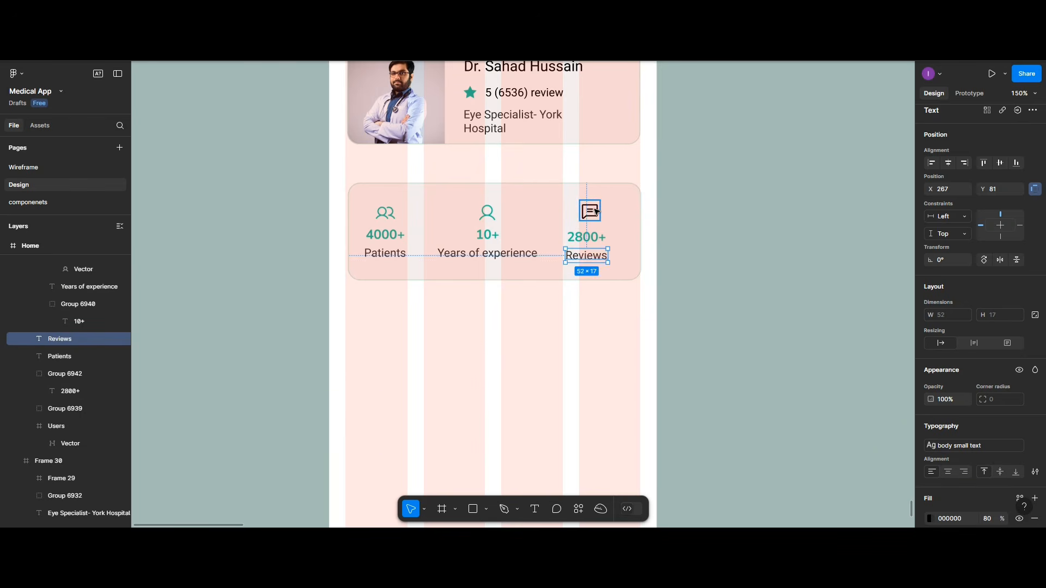
{"action": "double_click", "coordinate": [595, 211]}
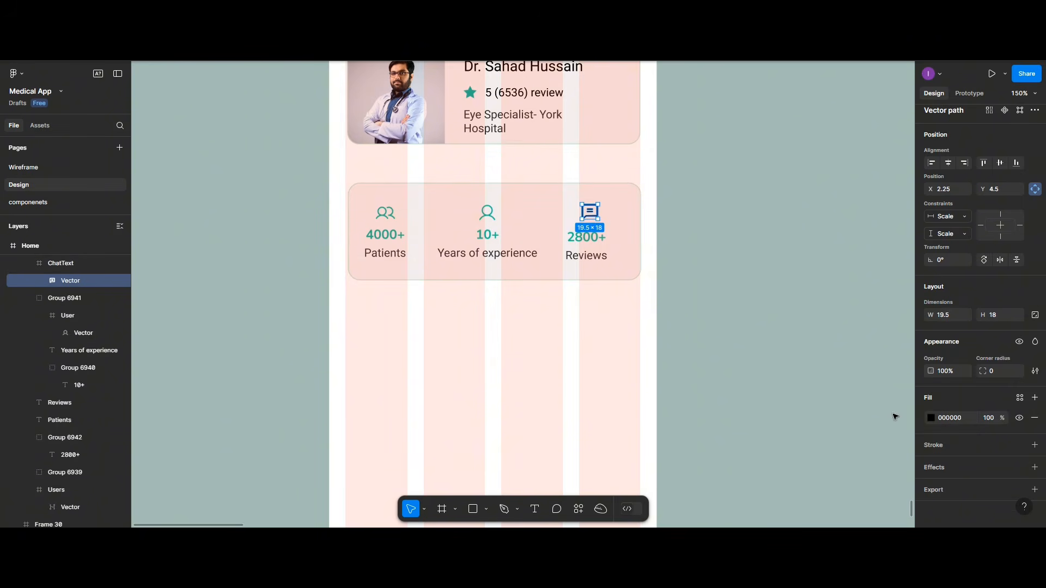
Step: Fill the ChatText reviews icon with teal 20C997 and align it horizontally centred over 2800+ and Reviews
{"action": "left_click", "coordinate": [930, 418]}
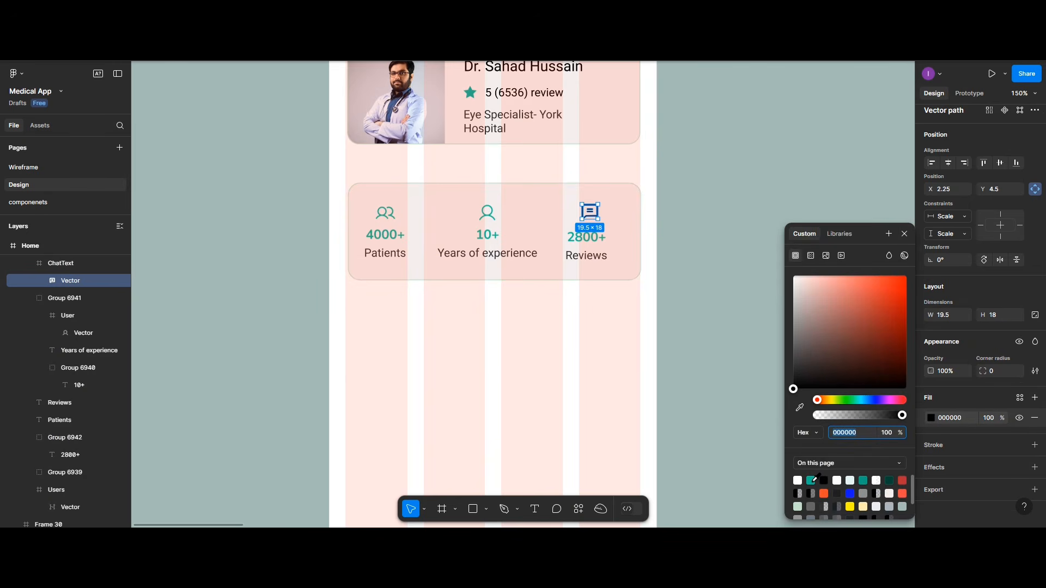
{"action": "left_click", "coordinate": [810, 481]}
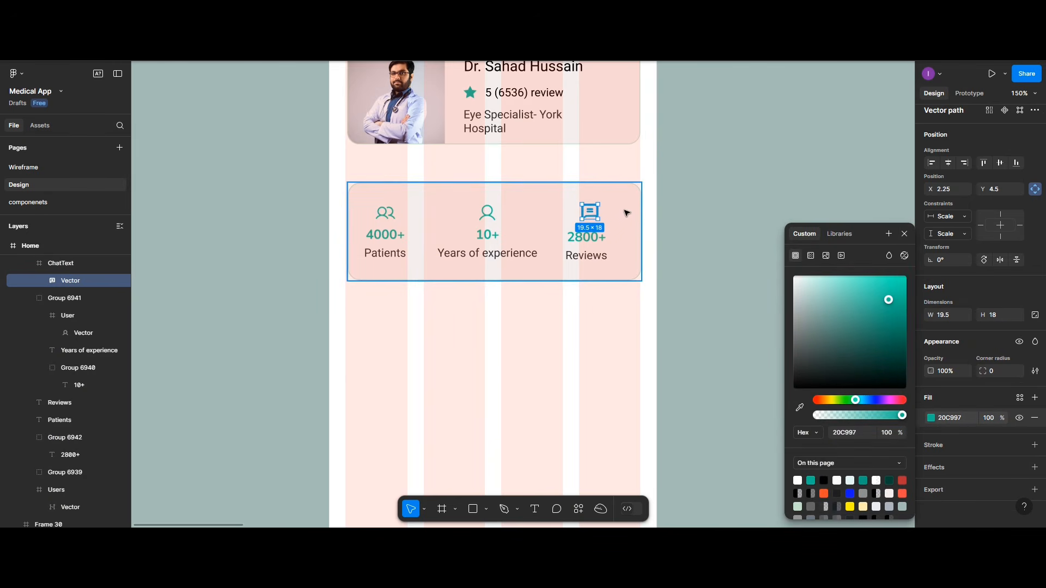
{"action": "left_click", "coordinate": [591, 243], "text": "shift"}
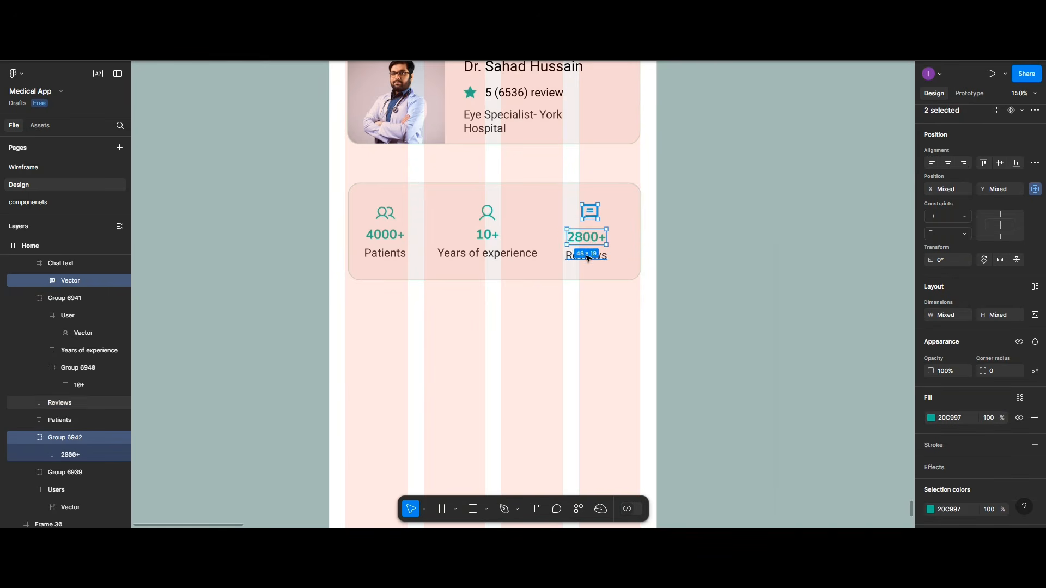
{"action": "left_click", "coordinate": [587, 258], "text": "shift"}
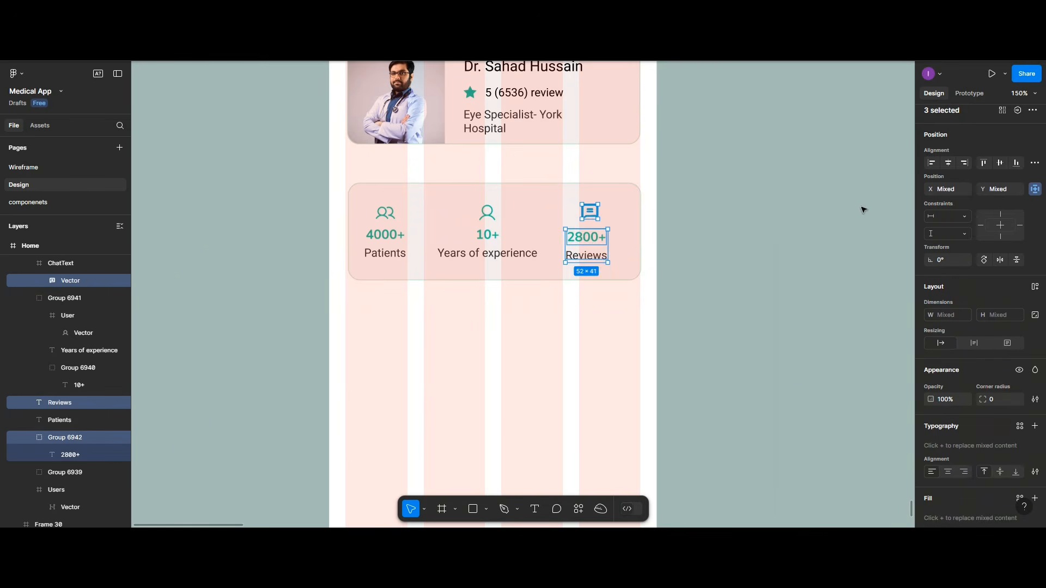
{"action": "left_click", "coordinate": [947, 163]}
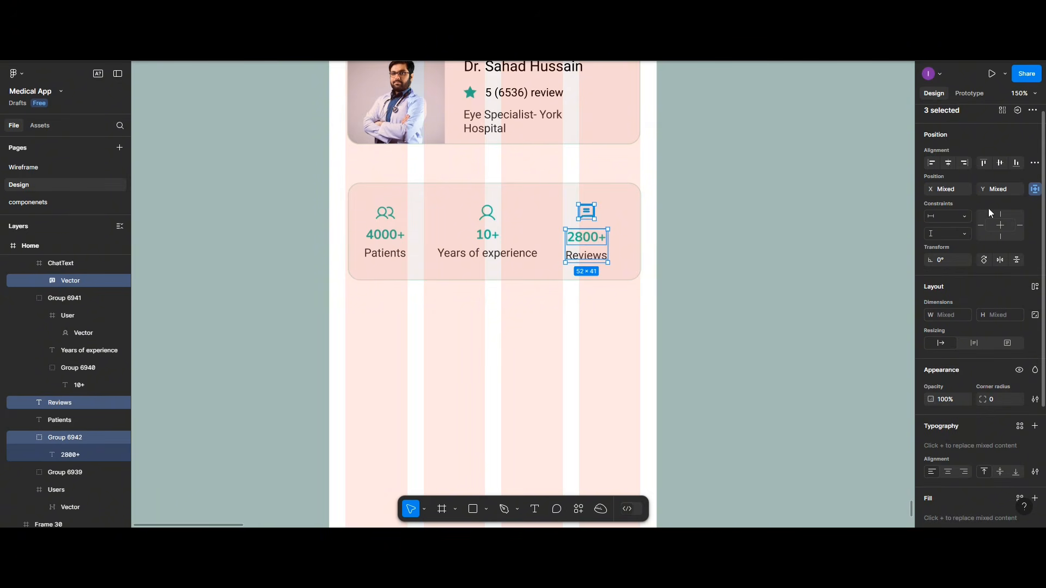
{"action": "left_click", "coordinate": [1034, 162]}
{"action": "left_click", "coordinate": [962, 197]}
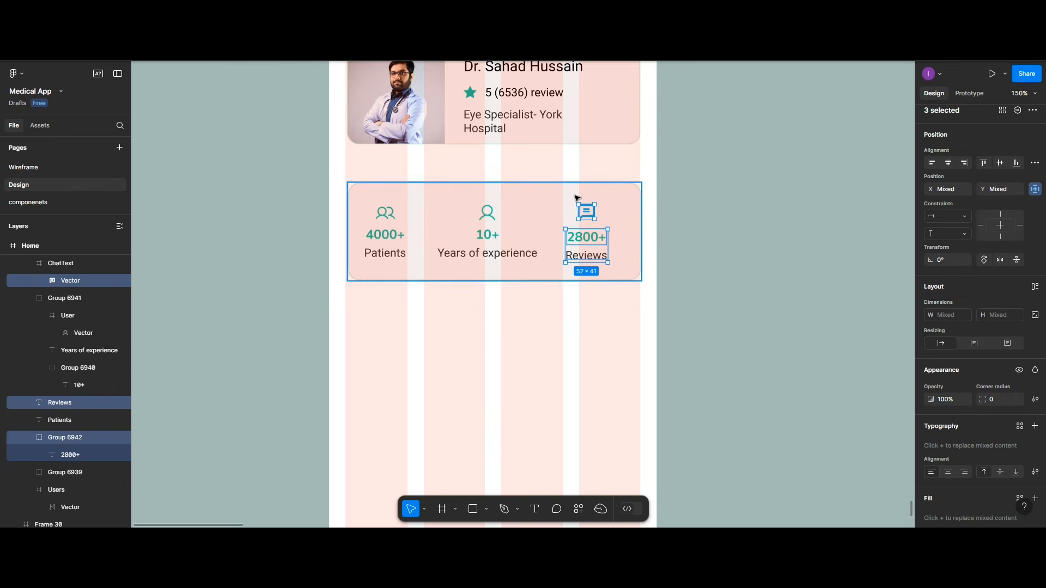
{"action": "left_click", "coordinate": [588, 212]}
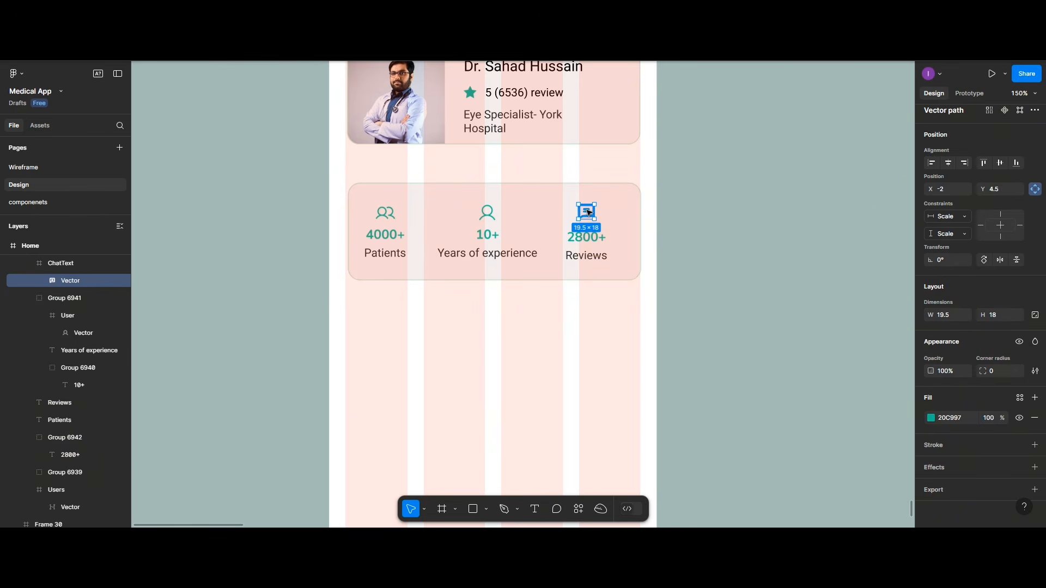
Step: Centre the ChatText icon shape within its own frame
{"action": "left_click_drag", "start_coordinate": [588, 212], "coordinate": [588, 213]}
{"action": "left_click", "coordinate": [587, 199]}
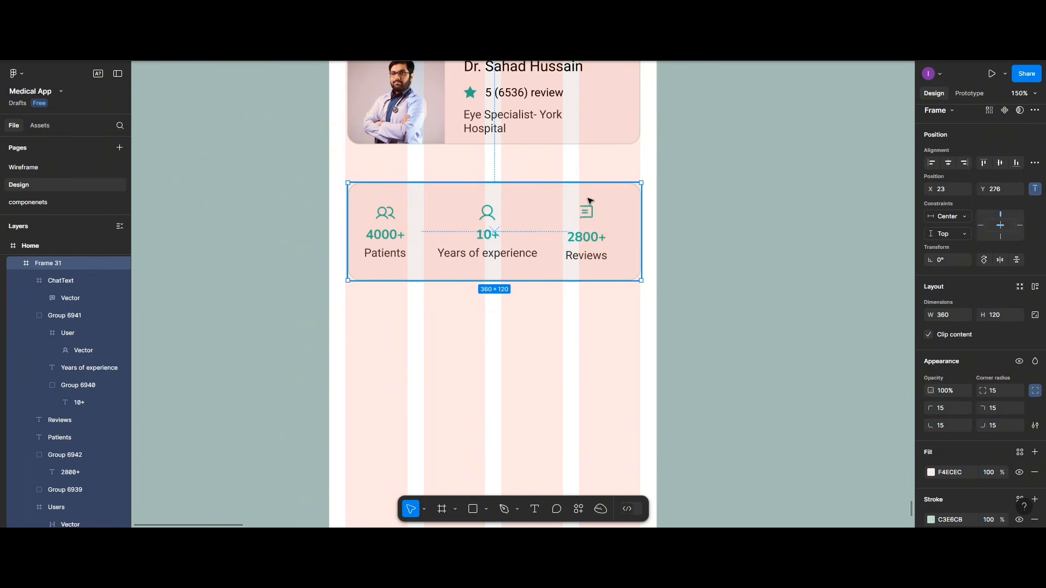
{"action": "left_click", "coordinate": [585, 208]}
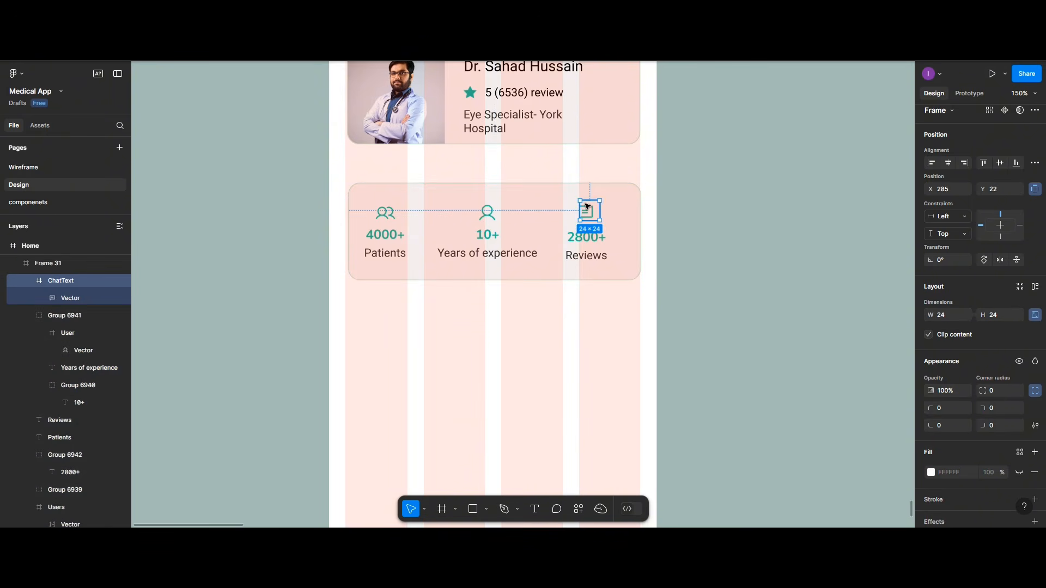
{"action": "left_click_drag", "start_coordinate": [589, 206], "coordinate": [616, 212]}
{"action": "double_click", "coordinate": [616, 212]}
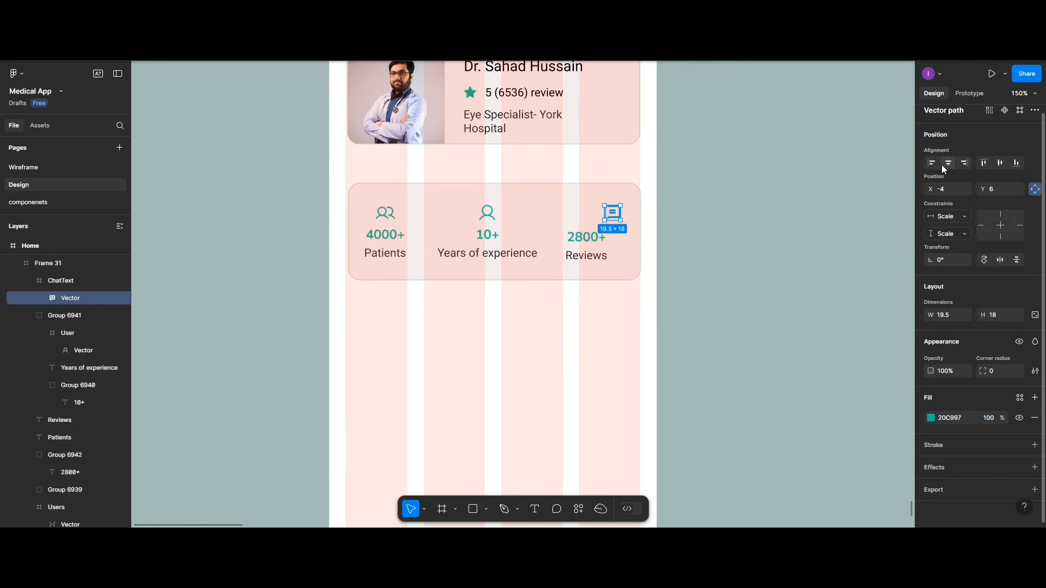
{"action": "left_click", "coordinate": [943, 164]}
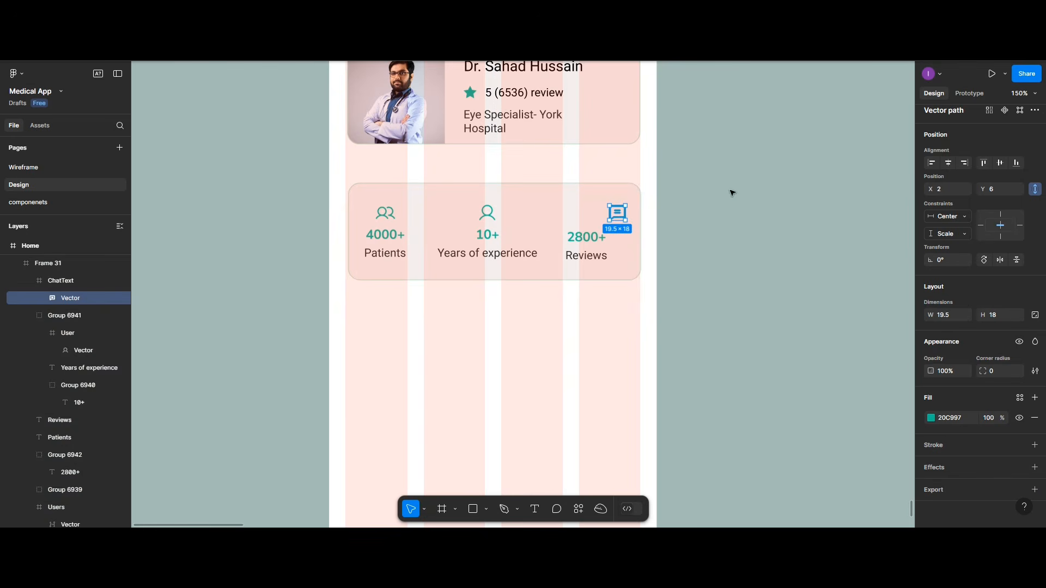
Step: Place the reviews icon above 2800+ and Reviews, distribute them vertically, and group the three
{"action": "left_click", "coordinate": [619, 196]}
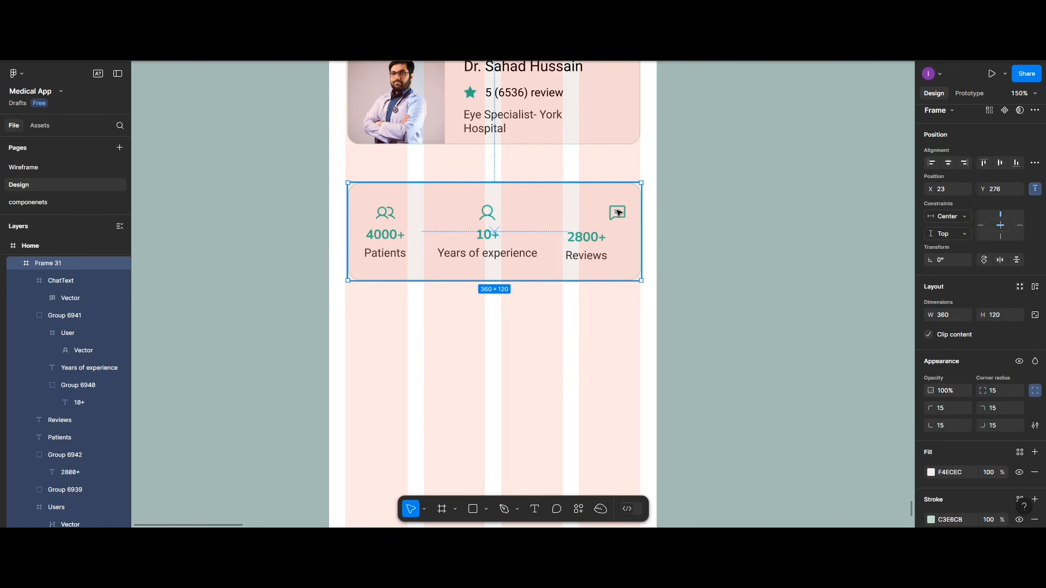
{"action": "left_click", "coordinate": [618, 212]}
{"action": "left_click_drag", "start_coordinate": [616, 214], "coordinate": [582, 225]}
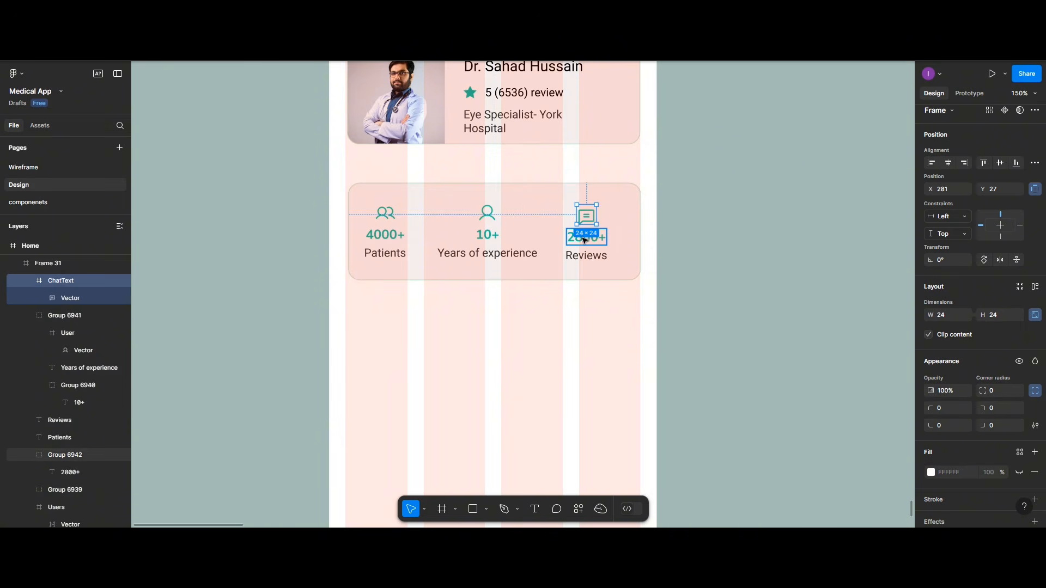
{"action": "left_click", "coordinate": [582, 239], "text": "shift"}
{"action": "left_click", "coordinate": [584, 255], "text": "shift"}
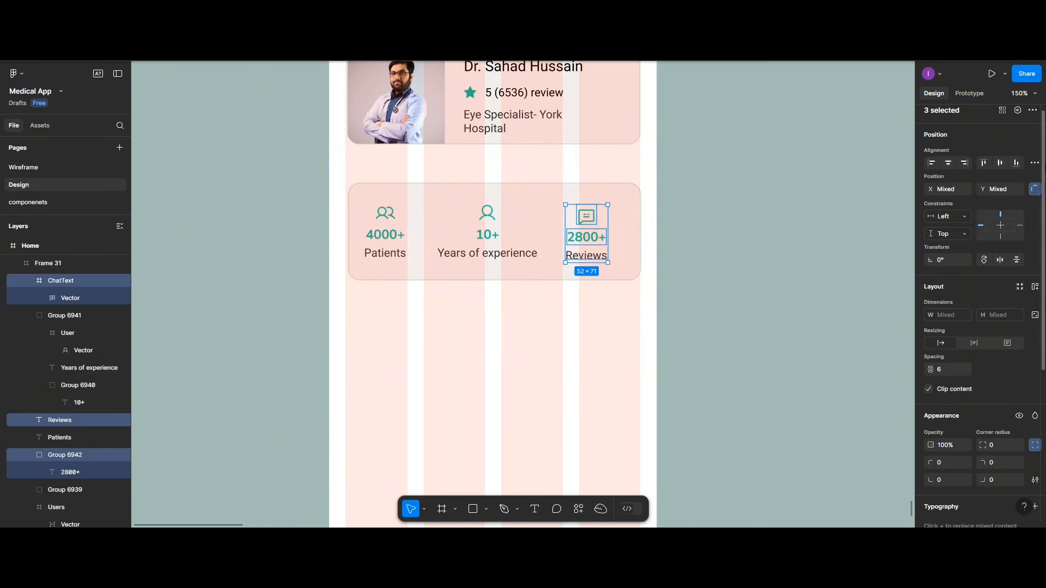
{"action": "left_click", "coordinate": [1031, 164]}
{"action": "left_click", "coordinate": [992, 196]}
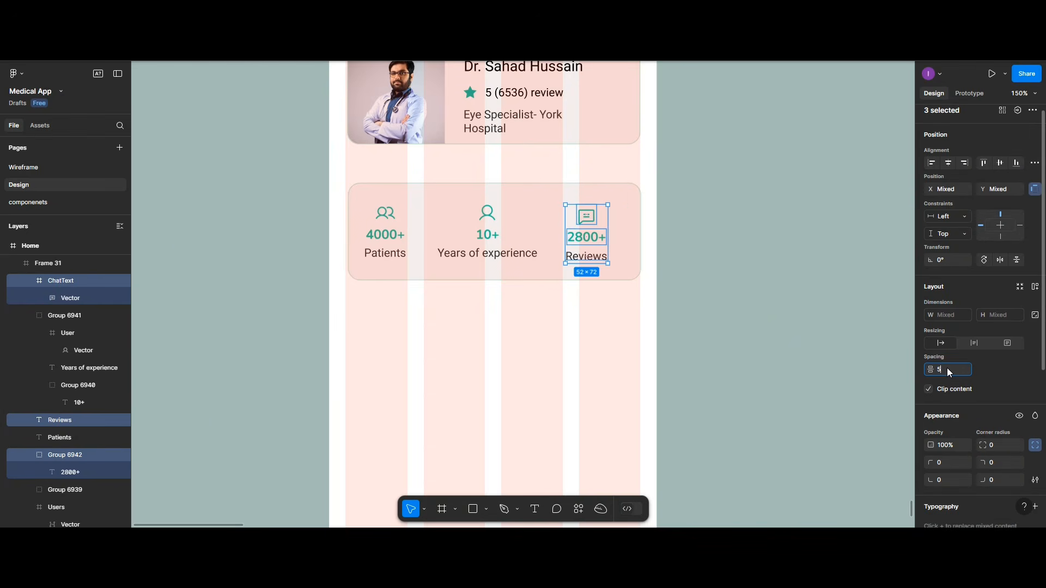
{"action": "key", "text": "ctrl+g"}
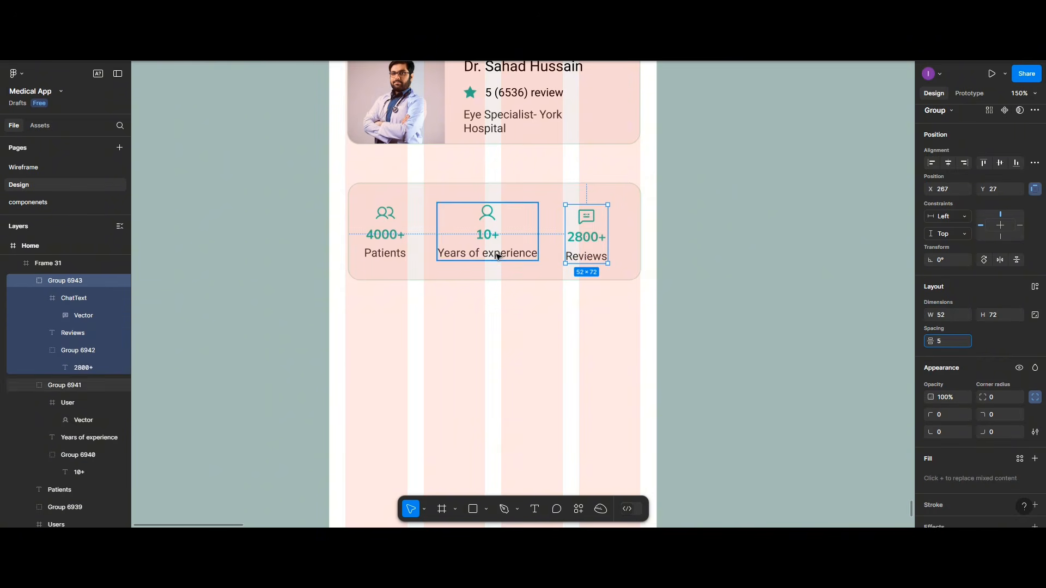
{"action": "left_click", "coordinate": [388, 252], "text": "shift"}
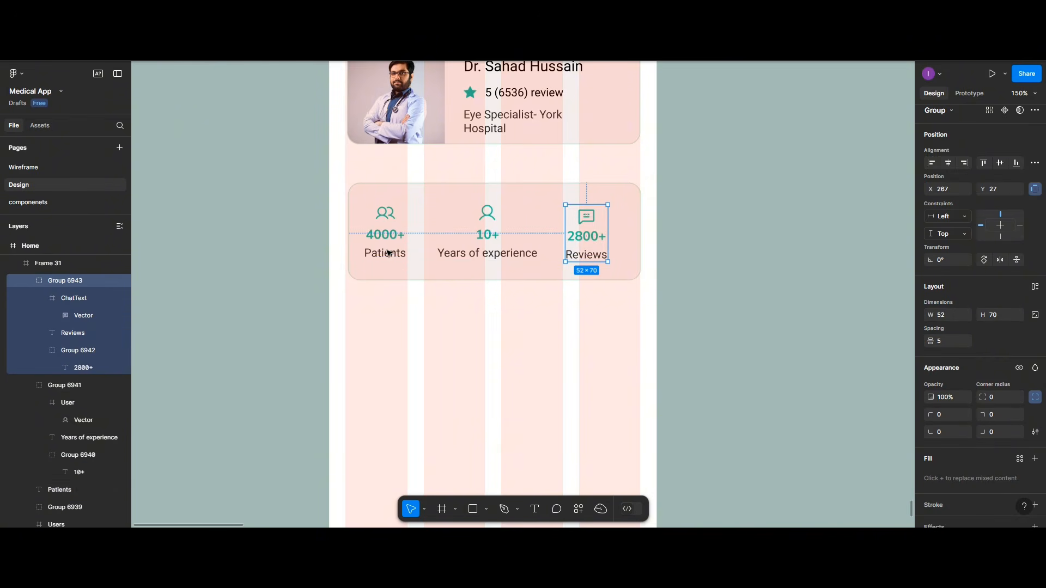
{"action": "left_click", "coordinate": [387, 252]}
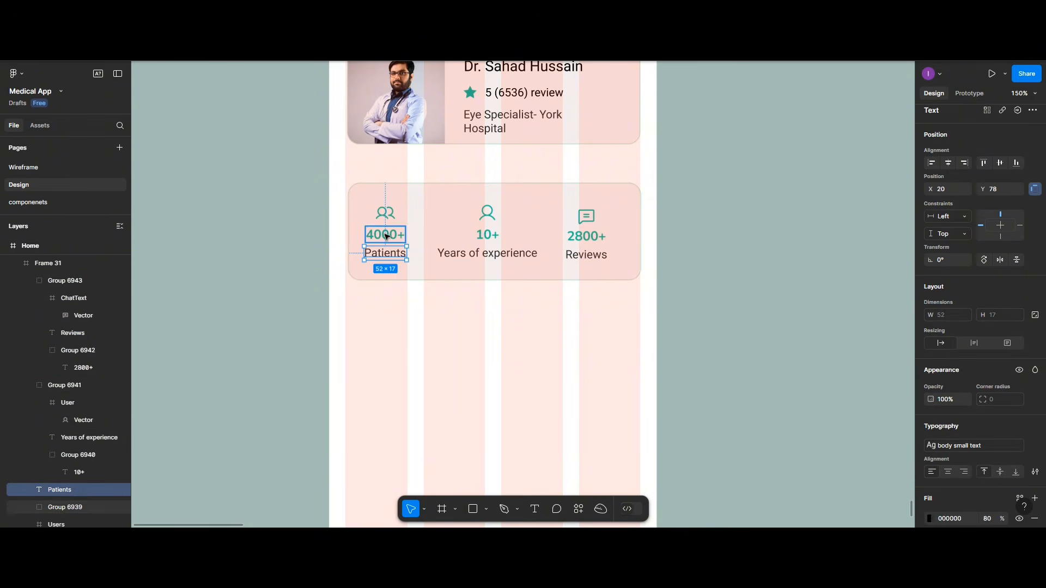
Step: Group the patients icon, 4000+ and Patients into one column
{"action": "left_click", "coordinate": [385, 234], "text": "shift"}
{"action": "left_click", "coordinate": [386, 214], "text": "shift"}
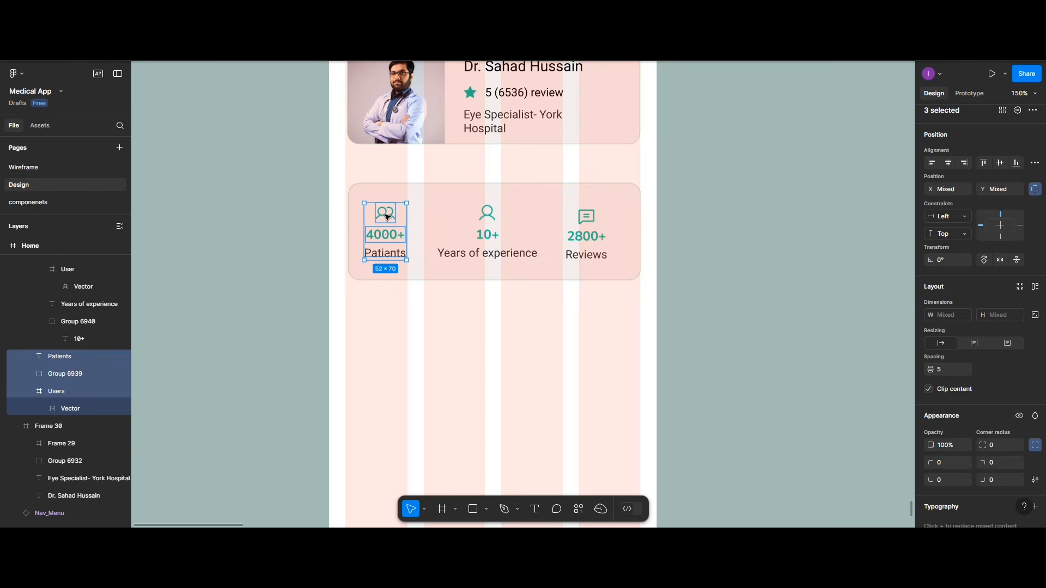
{"action": "key", "text": "ctrl+g"}
Step: Space the three stat columns 40 apart, group them, and centre the row in the card
{"action": "left_click", "coordinate": [481, 238], "text": "shift"}
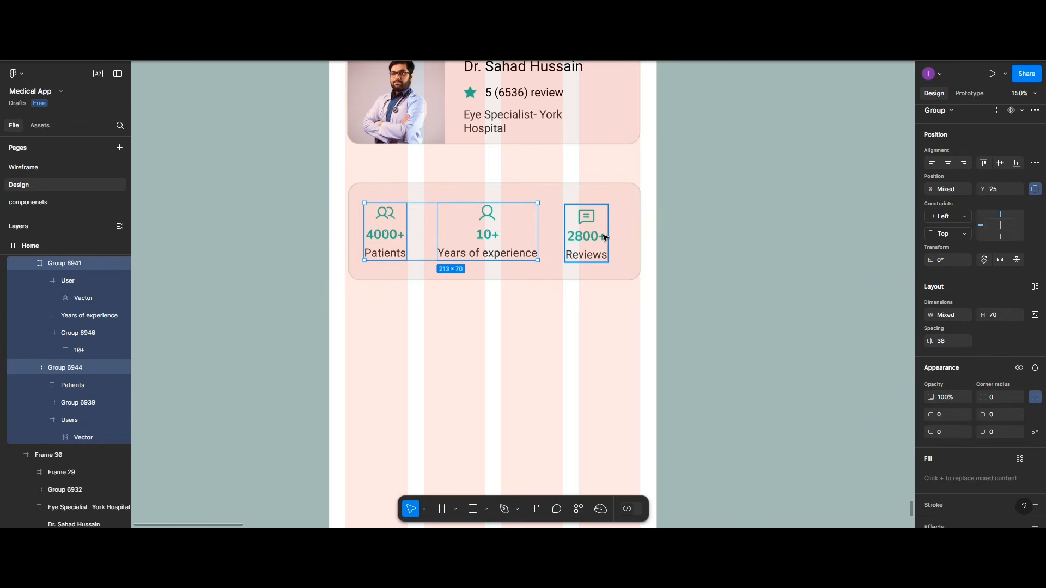
{"action": "left_click", "coordinate": [603, 239], "text": "shift"}
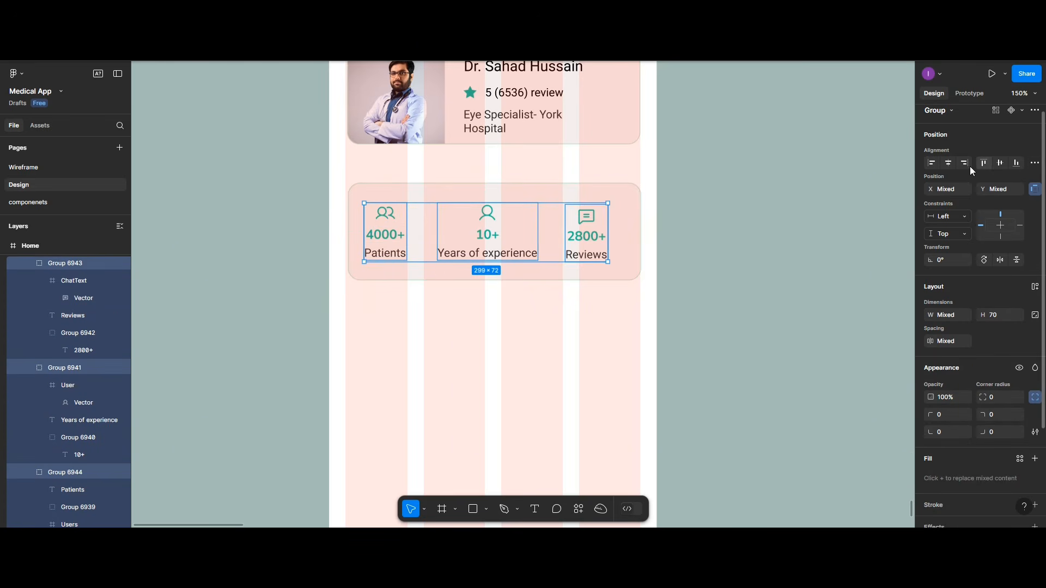
{"action": "left_click", "coordinate": [1034, 162]}
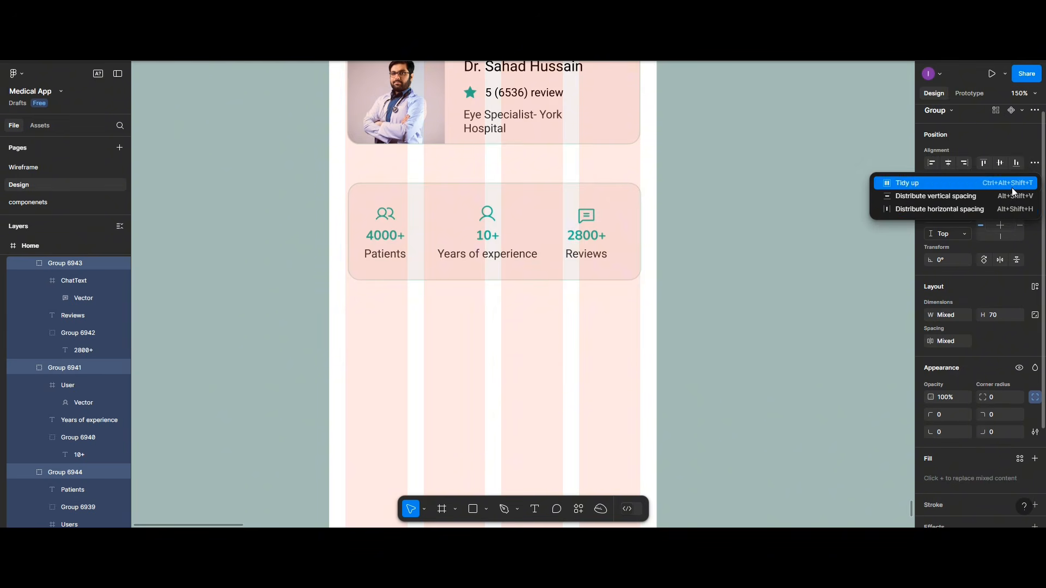
{"action": "left_click", "coordinate": [978, 210]}
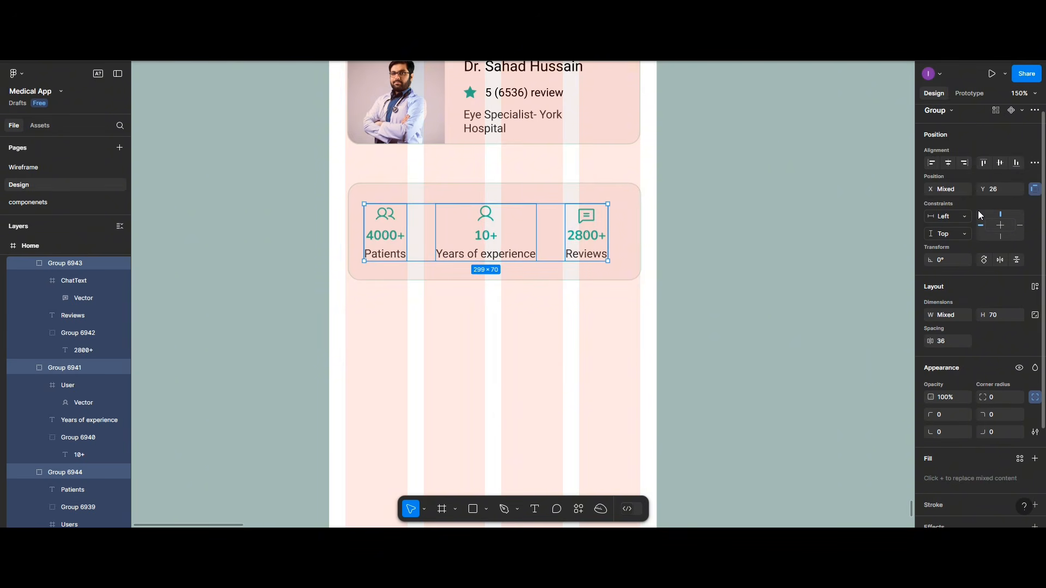
{"action": "left_click", "coordinate": [947, 341]}
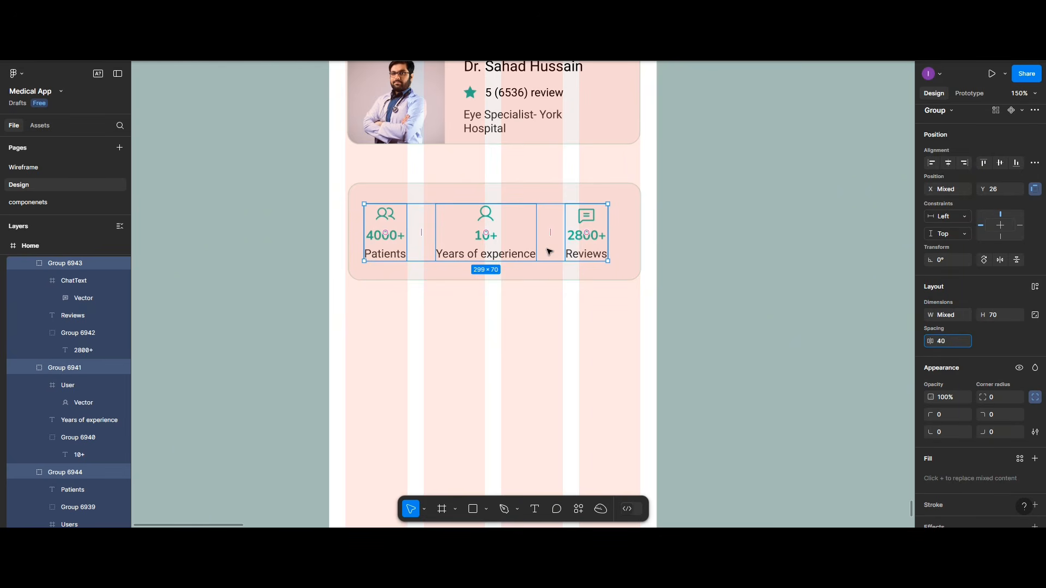
{"action": "key", "text": "ctrl+g"}
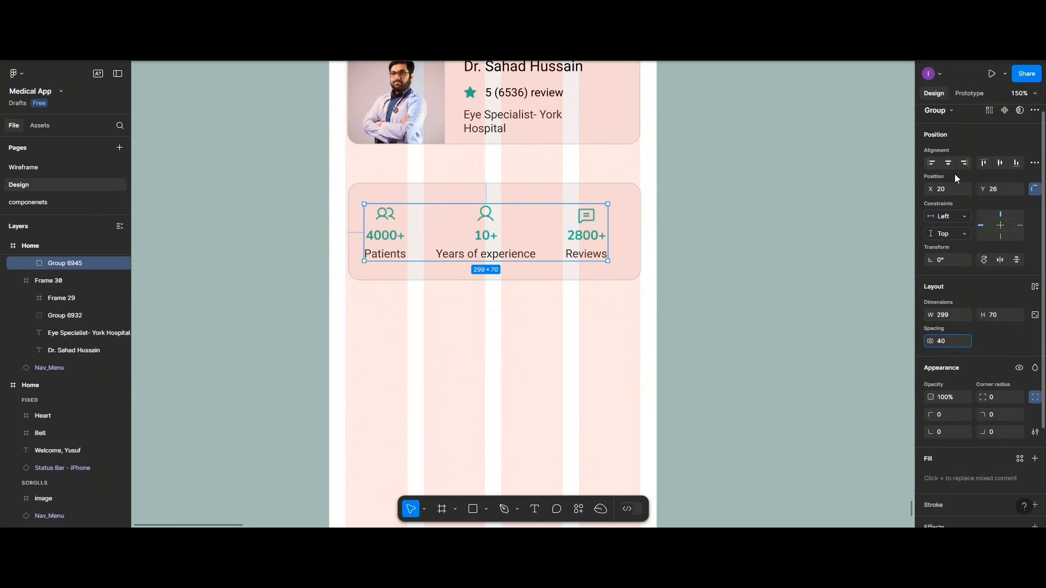
{"action": "left_click", "coordinate": [948, 163]}
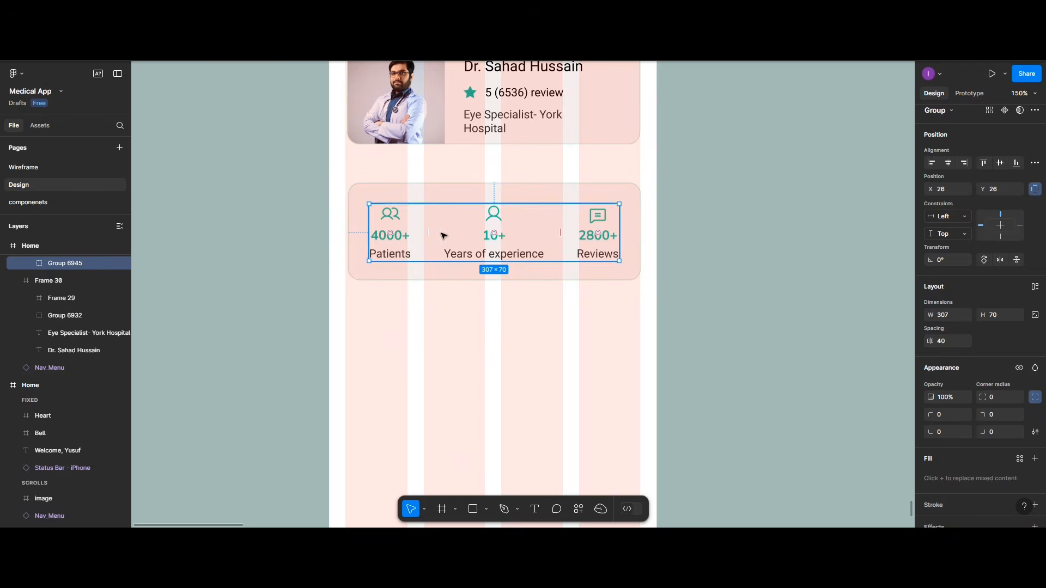
{"action": "left_click", "coordinate": [428, 308]}
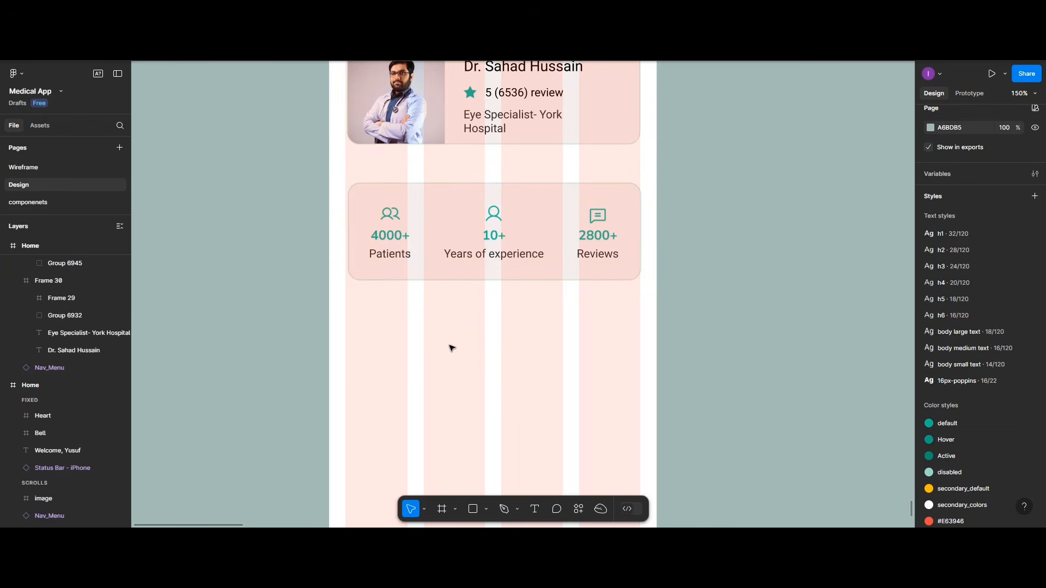
{"action": "scroll", "coordinate": [478, 227], "scroll_direction": "up", "scroll_amount": 2}
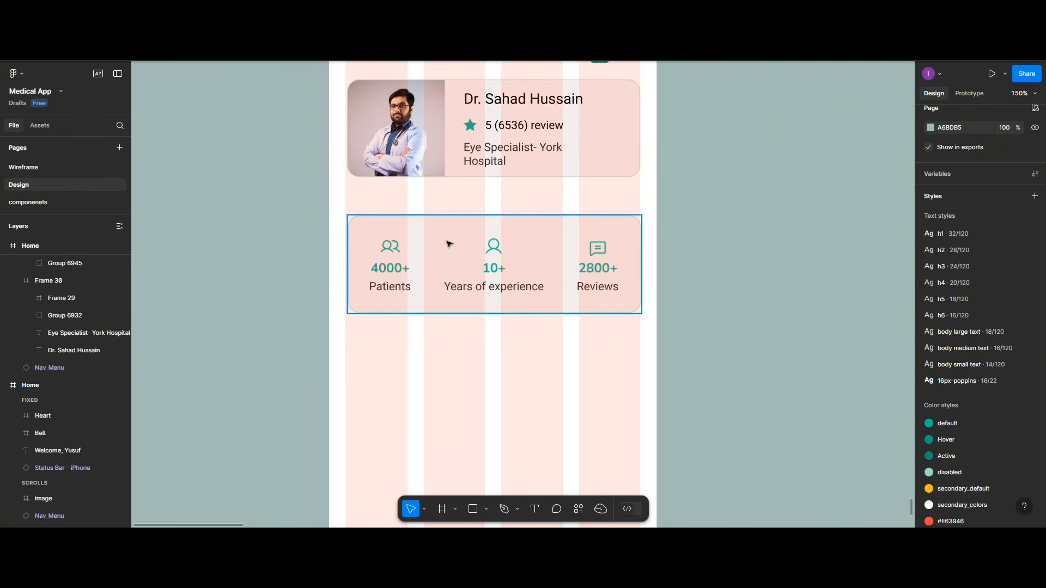
Step: Add an 'About Doctor' text below the stats card and place a duplicate beneath it
{"action": "left_click", "coordinate": [534, 508]}
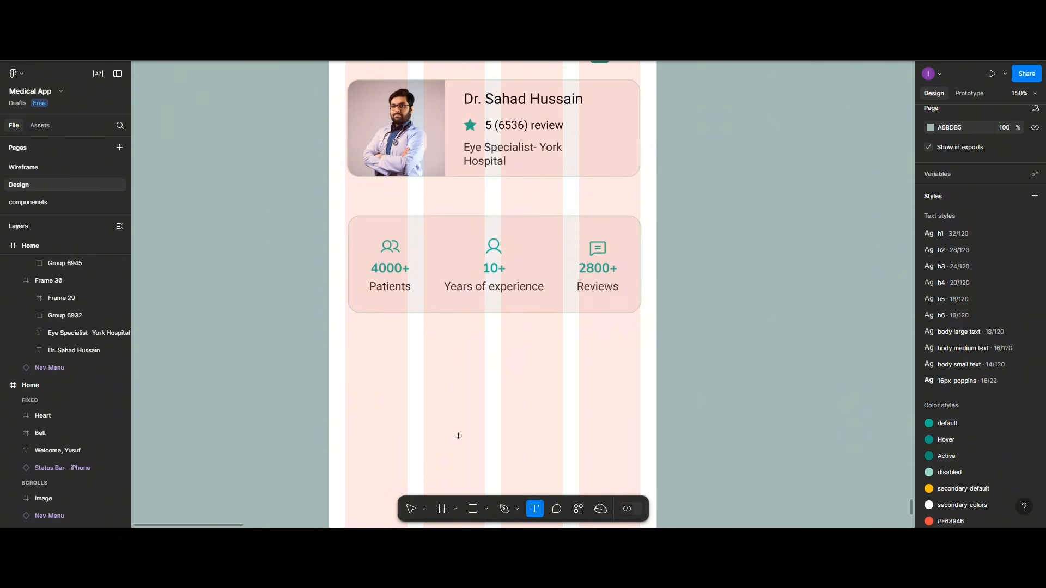
{"action": "left_click", "coordinate": [377, 347]}
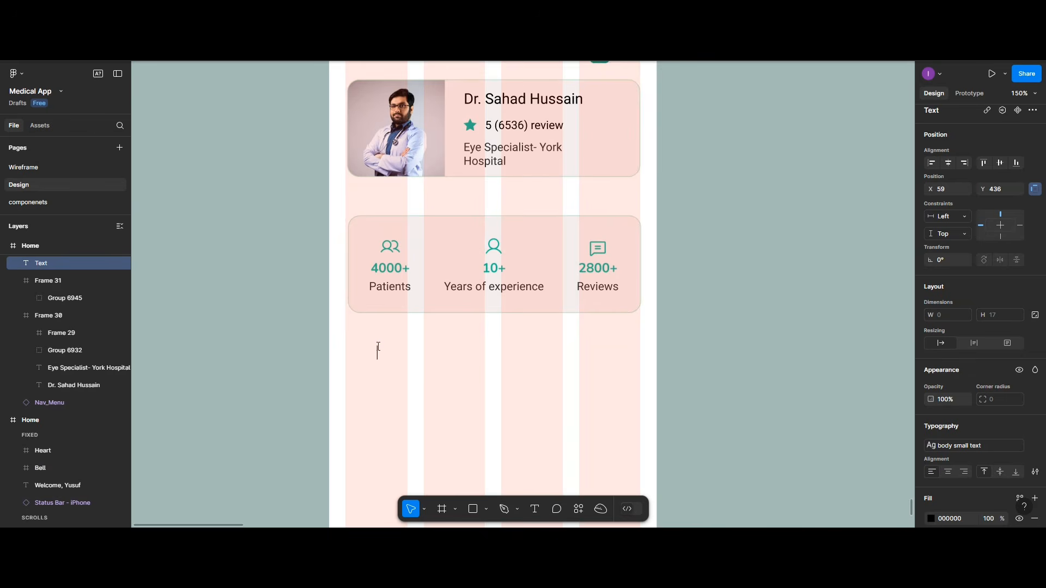
{"action": "type", "text": "About"}
{"action": "type", "text": "Doctor"}
{"action": "key", "text": "Escape"}
{"action": "left_click_drag", "start_coordinate": [438, 355], "coordinate": [432, 385]}
{"action": "double_click", "coordinate": [431, 385]}
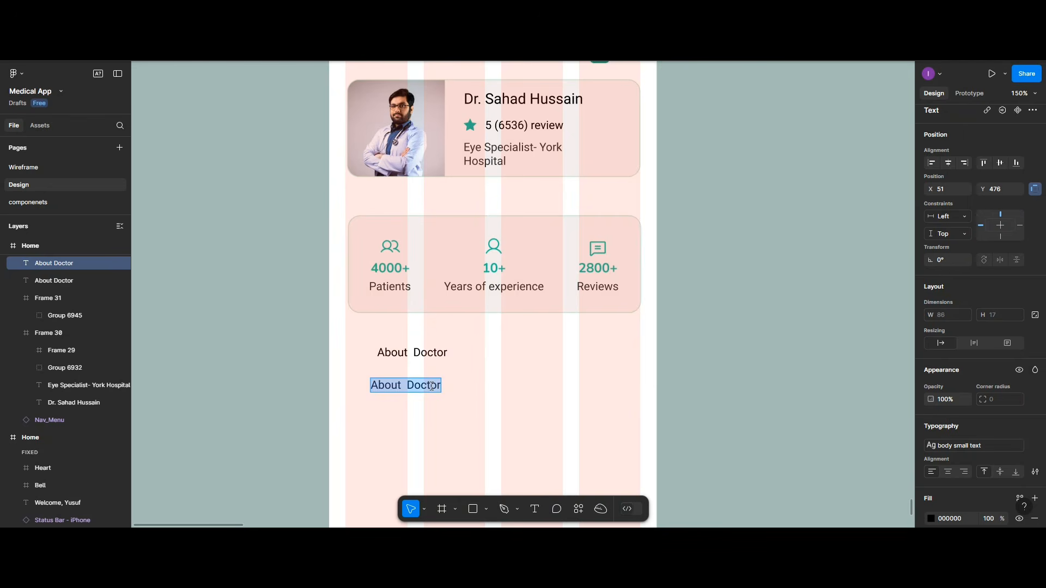
Step: Type the bio opening with the doctor's name as the top eye specialist, then 'he acheived several'
{"action": "type", "text": "Dr"}
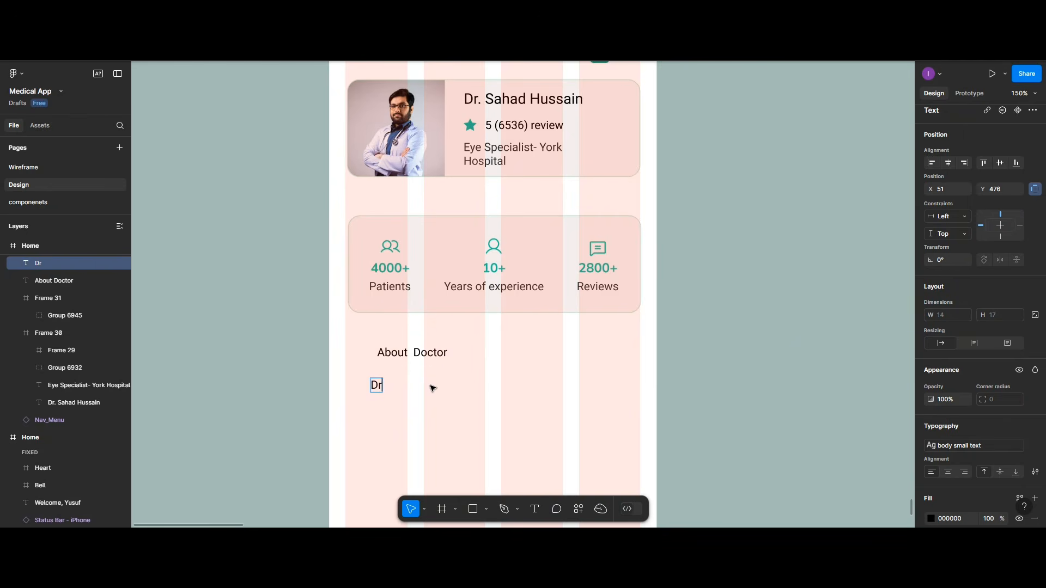
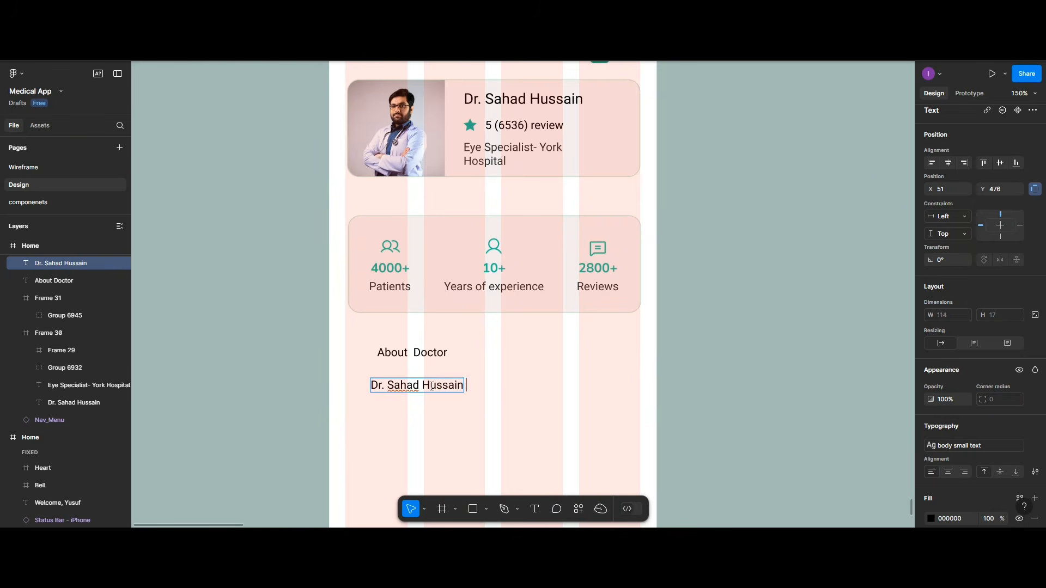
{"action": "type", "text": " is the top"}
{"action": "type", "text": "most eye specialist in Helvix hospitals at Uk London"}
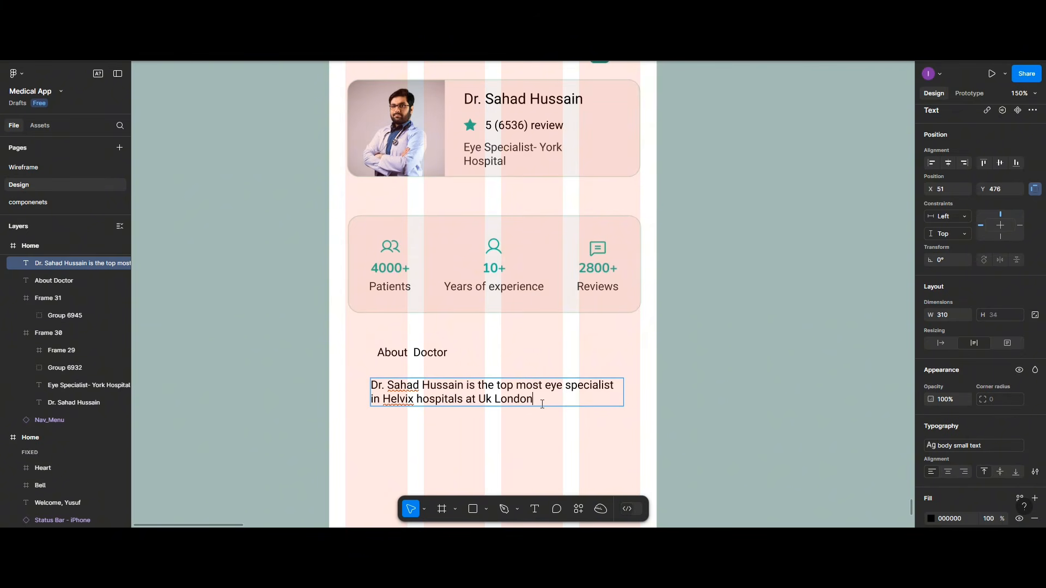
{"action": "type", "text": "/ he"}
{"action": "key", "text": "BackSpace"}
{"action": "key", "text": "BackSpace"}
{"action": "key", "text": "BackSpace"}
{"action": "key", "text": "BackSpace"}
{"action": "type", "text": "he acheived sever"}
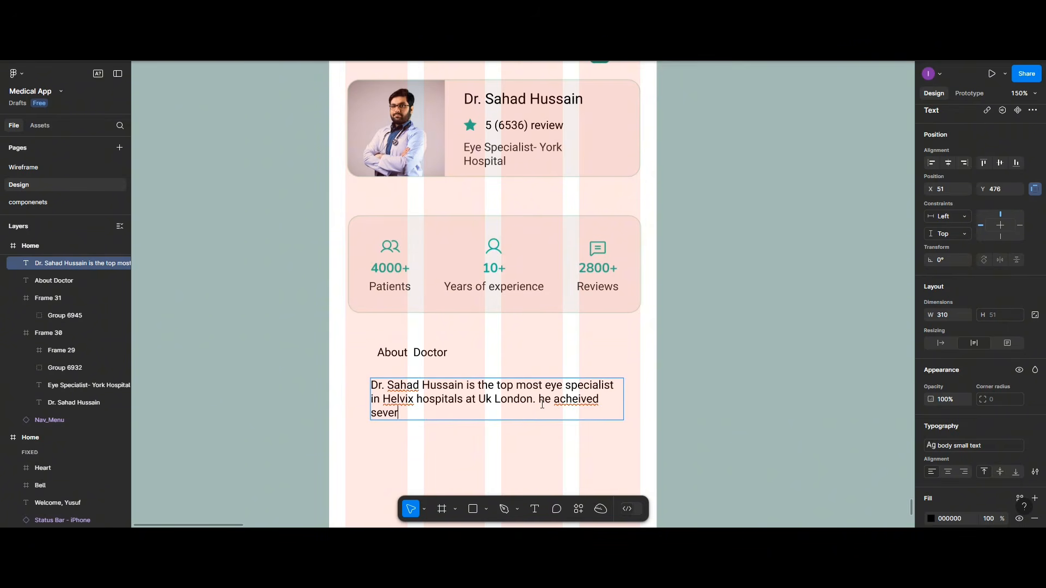
{"action": "type", "text": "al"}
Step: Correct 'acheived' to 'achieved' and finish with 'awards for his wonderful contributions in the medical industry'
{"action": "right_click", "coordinate": [582, 399]}
{"action": "left_click", "coordinate": [592, 387]}
{"action": "type", "text": "awards for h"}
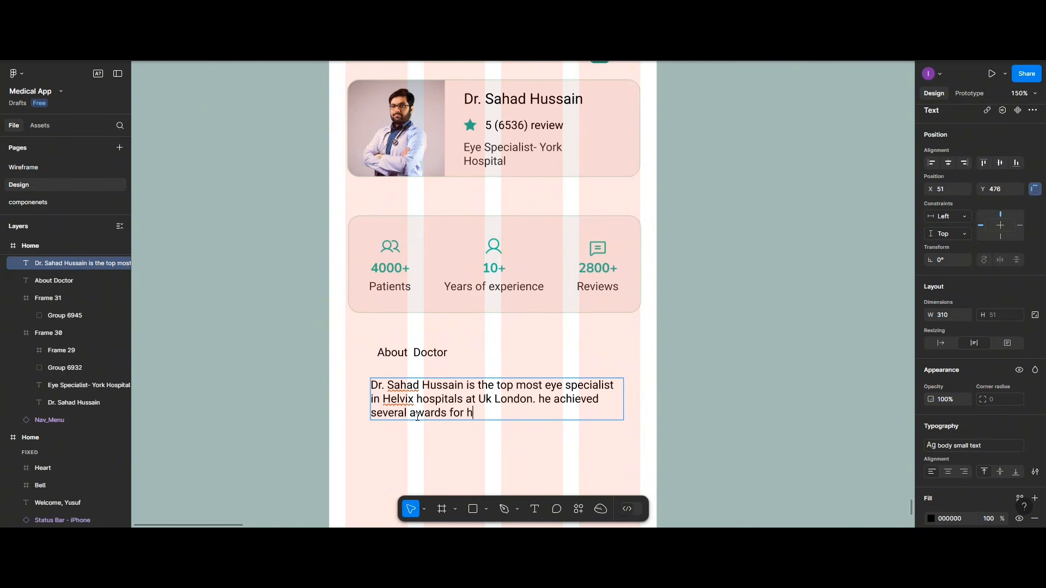
{"action": "type", "text": "is wonderful contribution"}
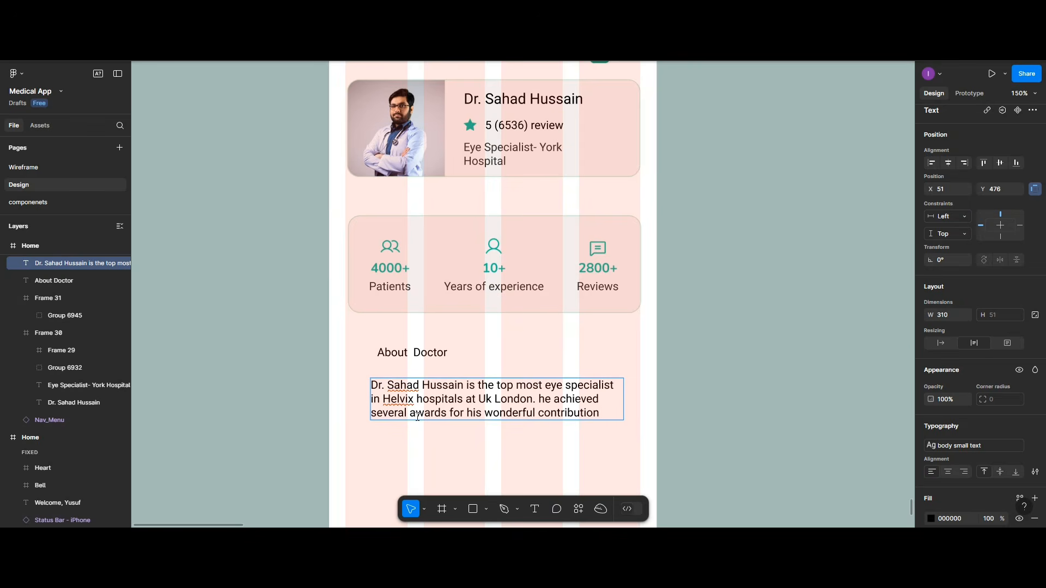
{"action": "type", "text": "s in the medi"}
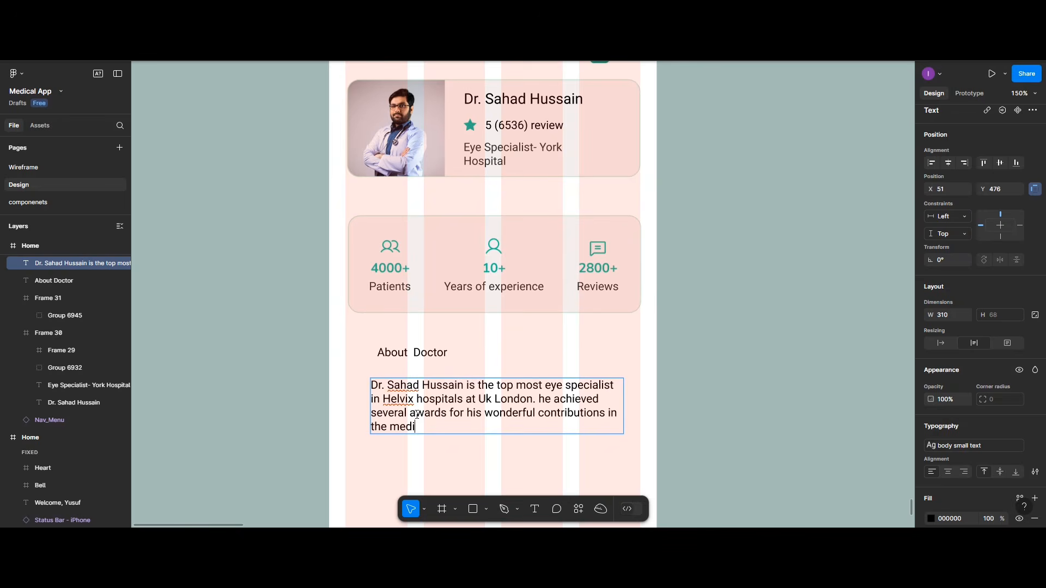
{"action": "type", "text": "cal industry"}
Step: End the bio with a full stop, move it up under the heading, and left-align the heading
{"action": "type", "text": "."}
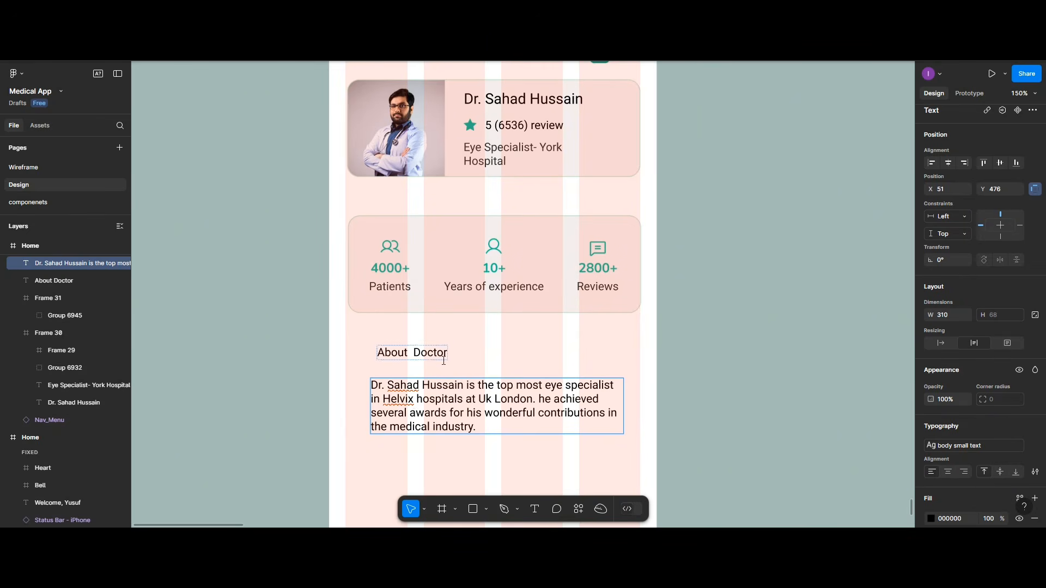
{"action": "left_click", "coordinate": [444, 359]}
{"action": "left_click", "coordinate": [446, 403]}
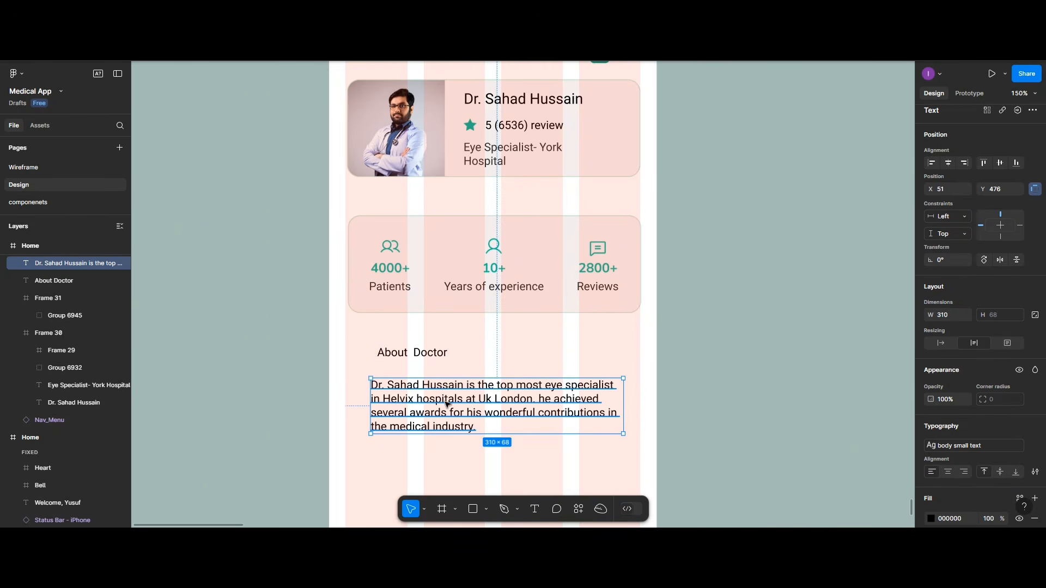
{"action": "left_click_drag", "start_coordinate": [446, 403], "coordinate": [449, 394]}
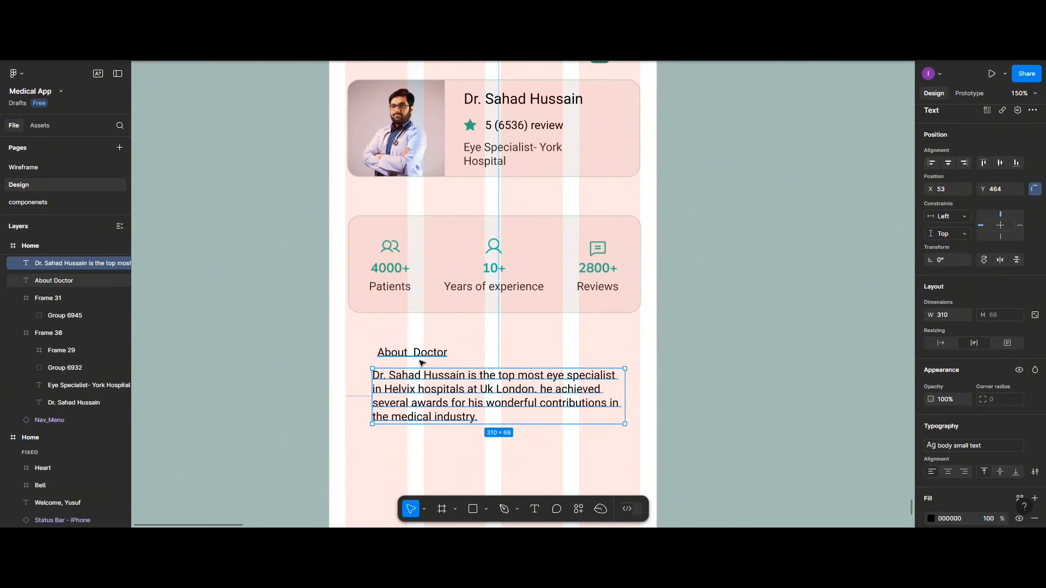
{"action": "left_click_drag", "start_coordinate": [421, 358], "coordinate": [415, 357]}
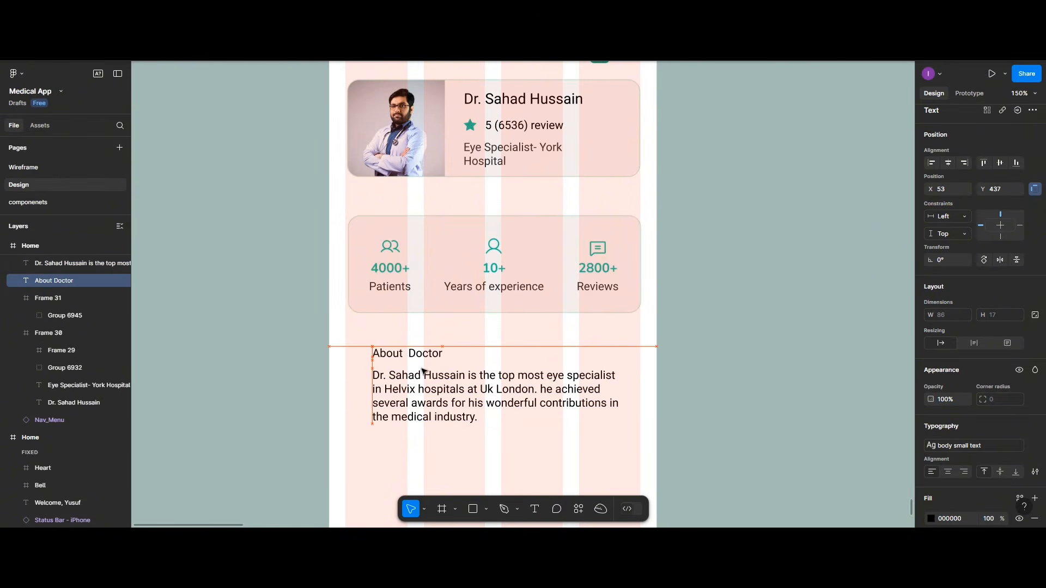
{"action": "left_click", "coordinate": [409, 376]}
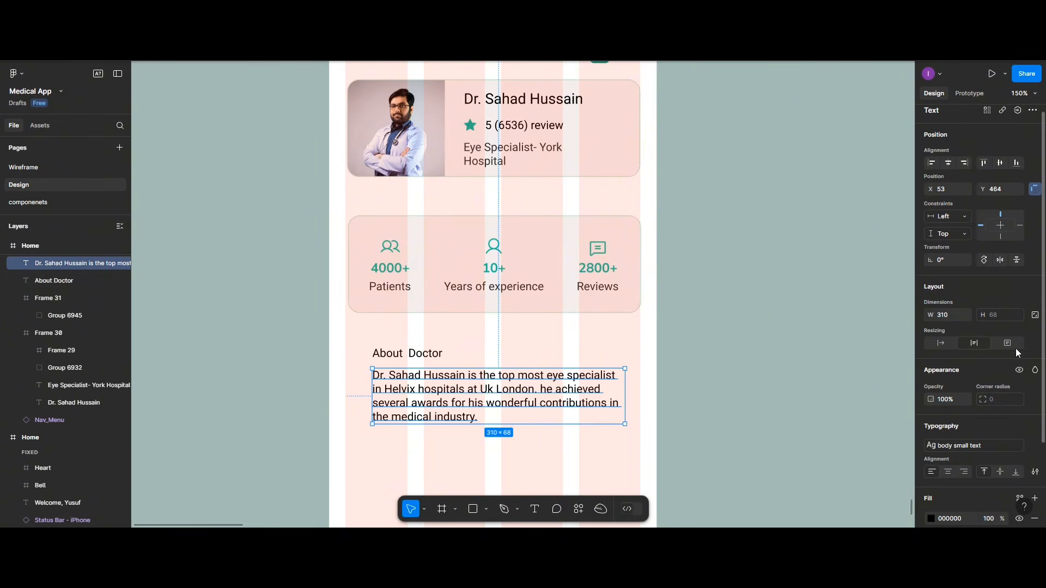
{"action": "scroll", "coordinate": [1015, 349], "scroll_direction": "down", "scroll_amount": 3}
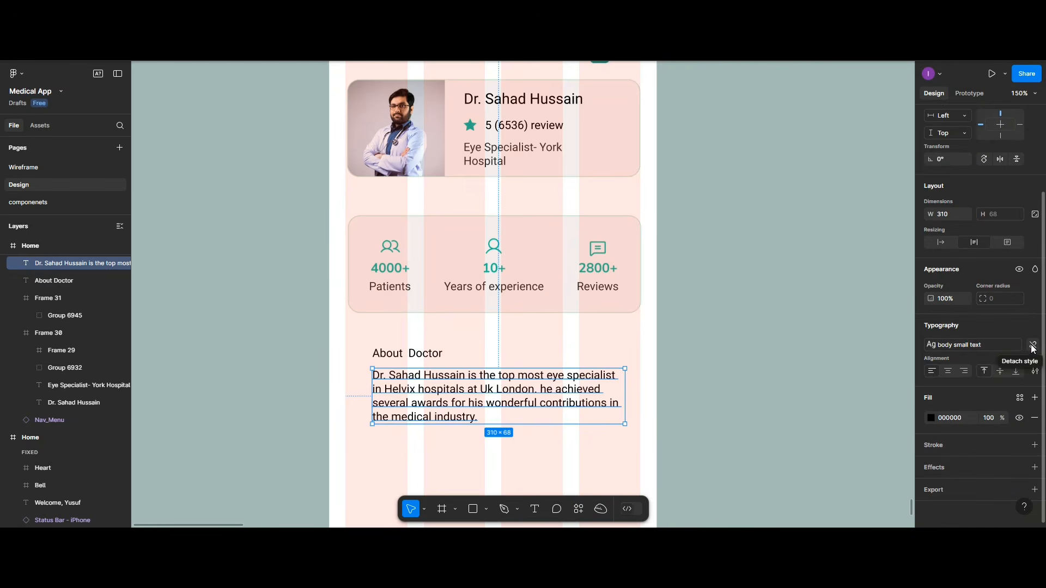
Step: Apply the body large text style to the bio paragraph
{"action": "left_click", "coordinate": [1033, 348]}
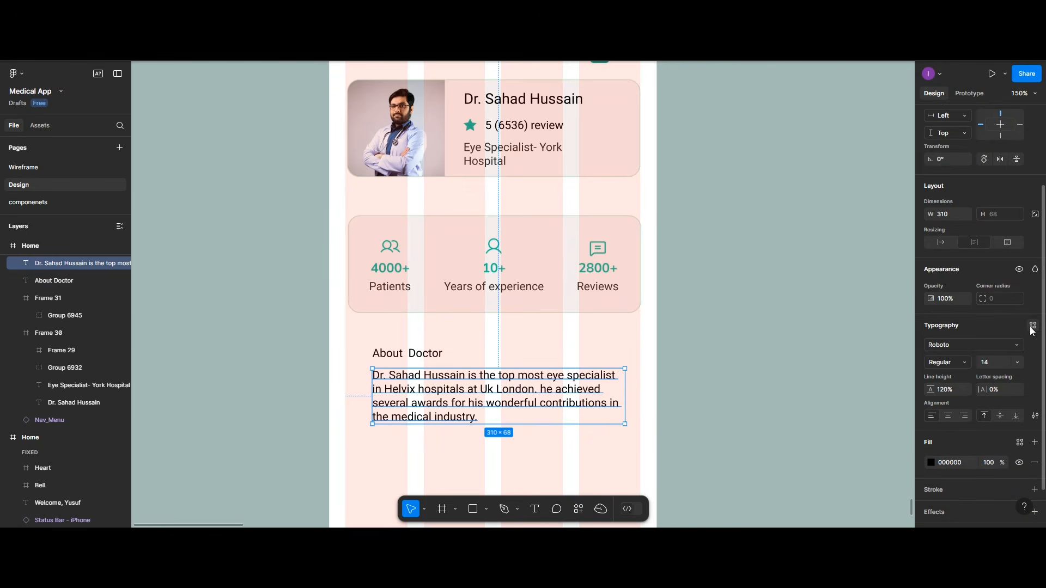
{"action": "left_click", "coordinate": [1032, 326]}
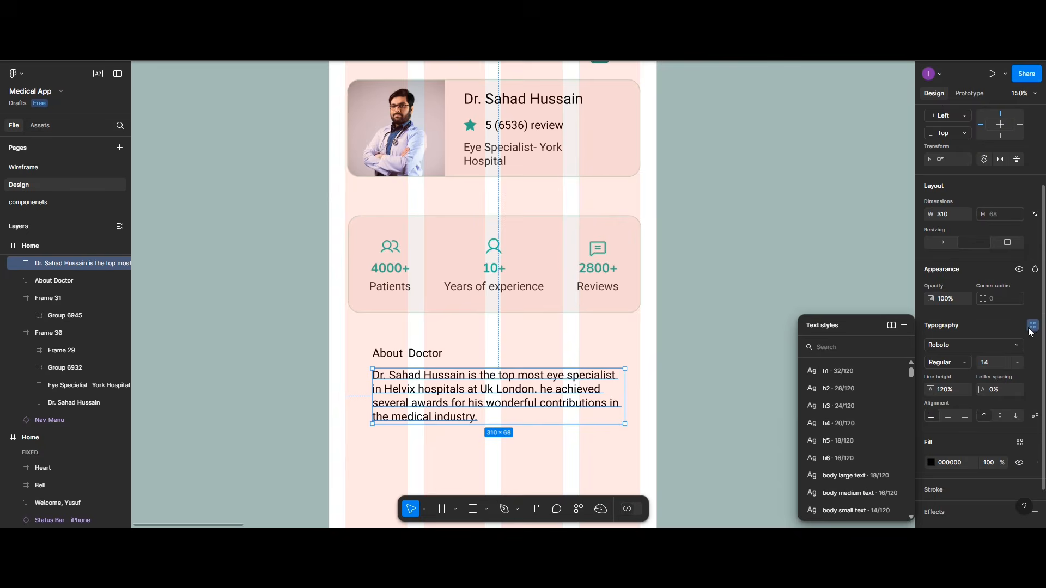
{"action": "left_click", "coordinate": [870, 479]}
Step: Give the About Doctor heading the h3 text style and raise it slightly above the paragraph
{"action": "left_click", "coordinate": [435, 355]}
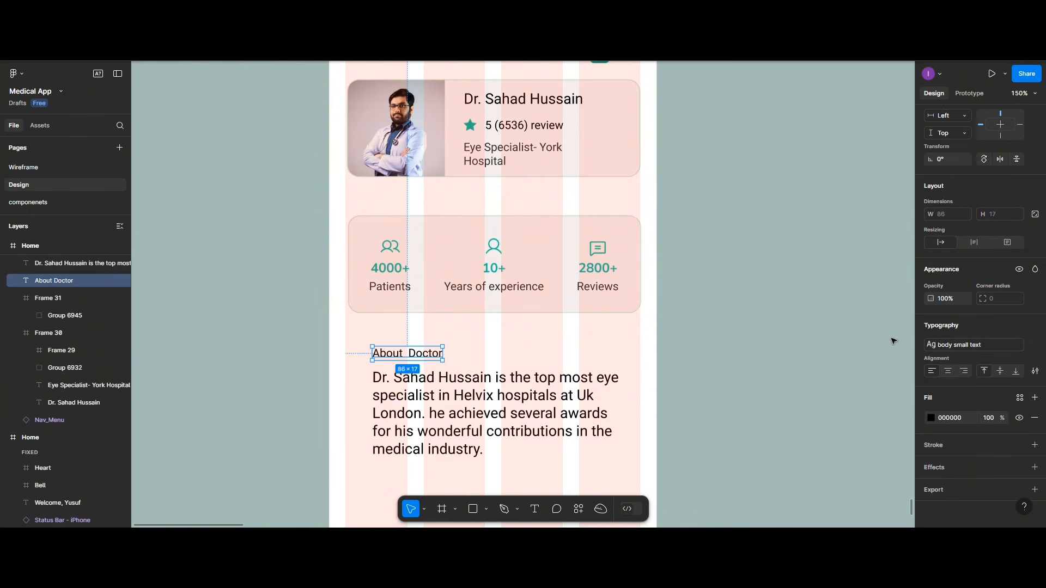
{"action": "left_click", "coordinate": [1036, 344]}
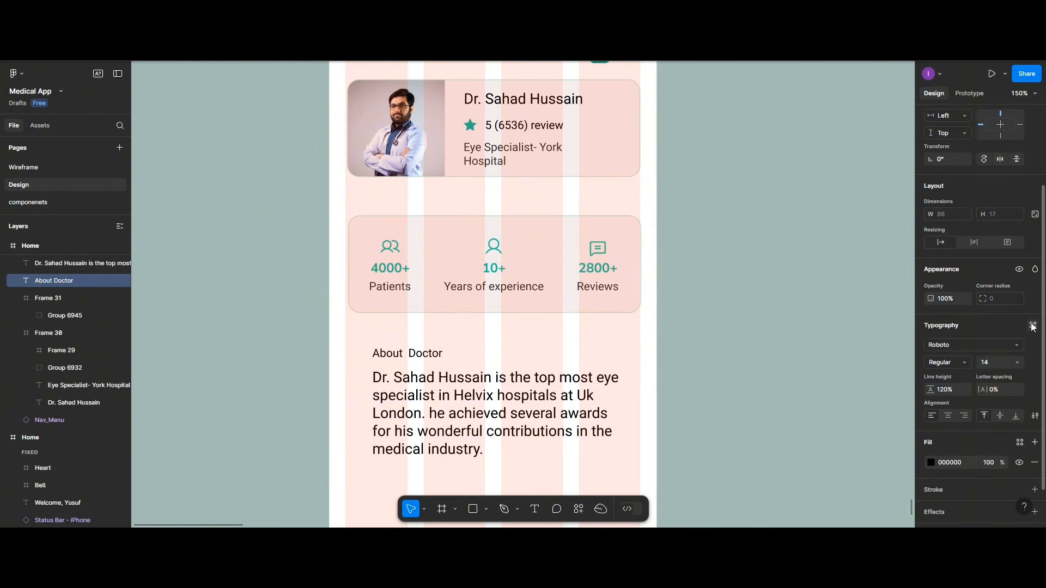
{"action": "left_click", "coordinate": [1032, 326]}
{"action": "left_click", "coordinate": [831, 387]}
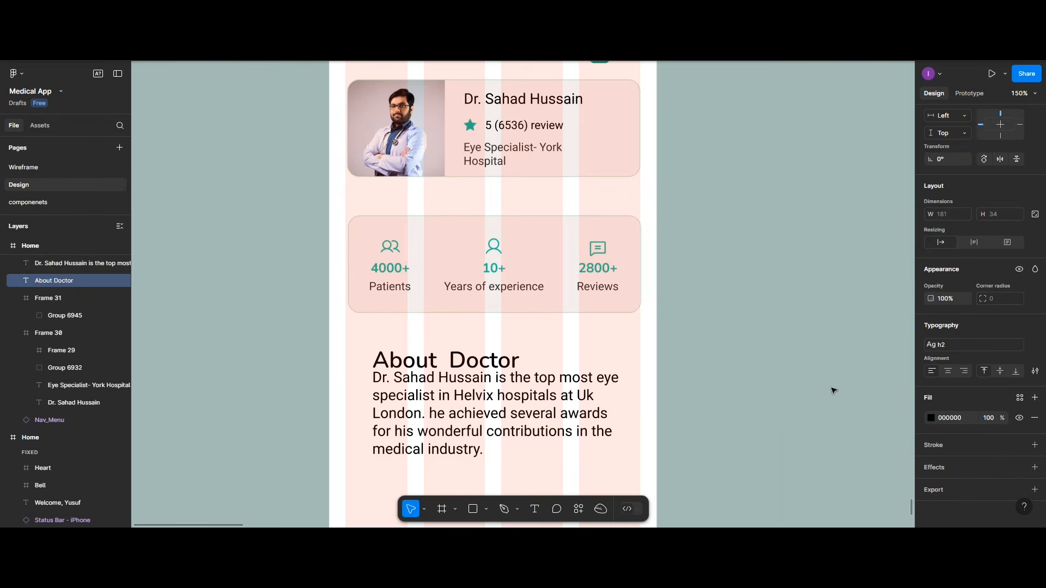
{"action": "scroll", "coordinate": [523, 340], "scroll_direction": "up", "scroll_amount": 1}
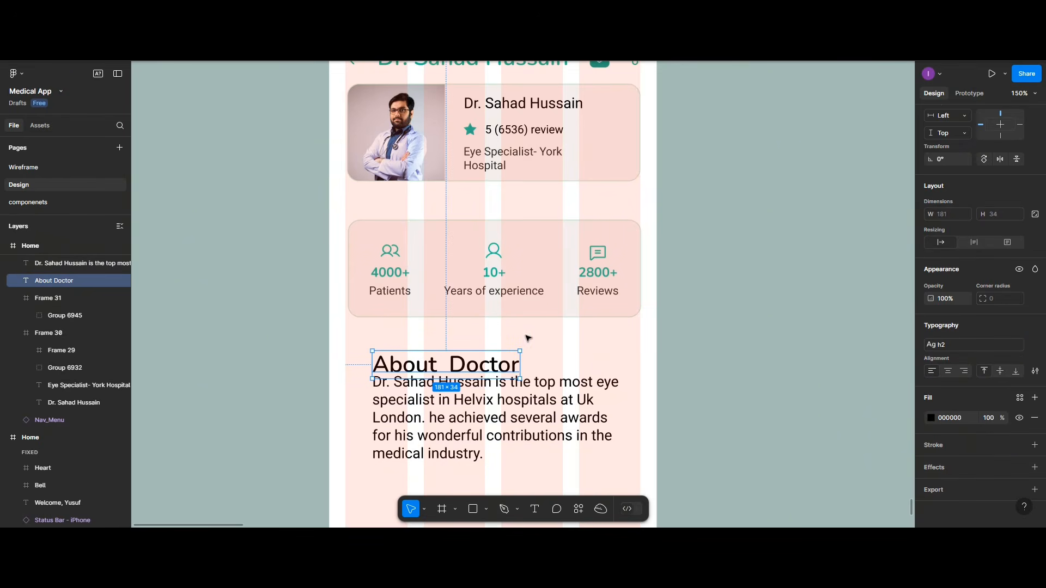
{"action": "left_click", "coordinate": [1036, 345]}
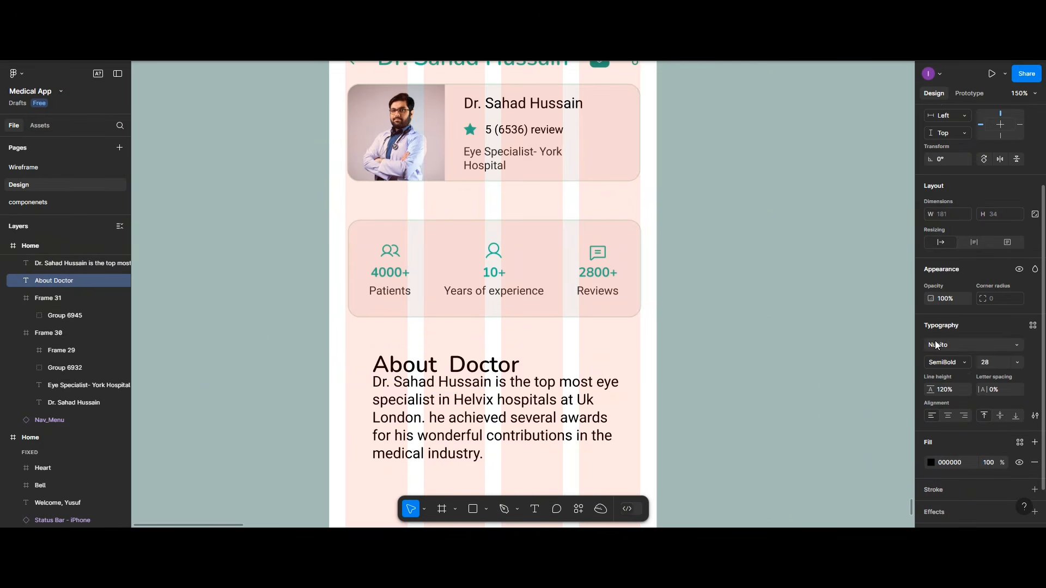
{"action": "left_click", "coordinate": [1032, 325]}
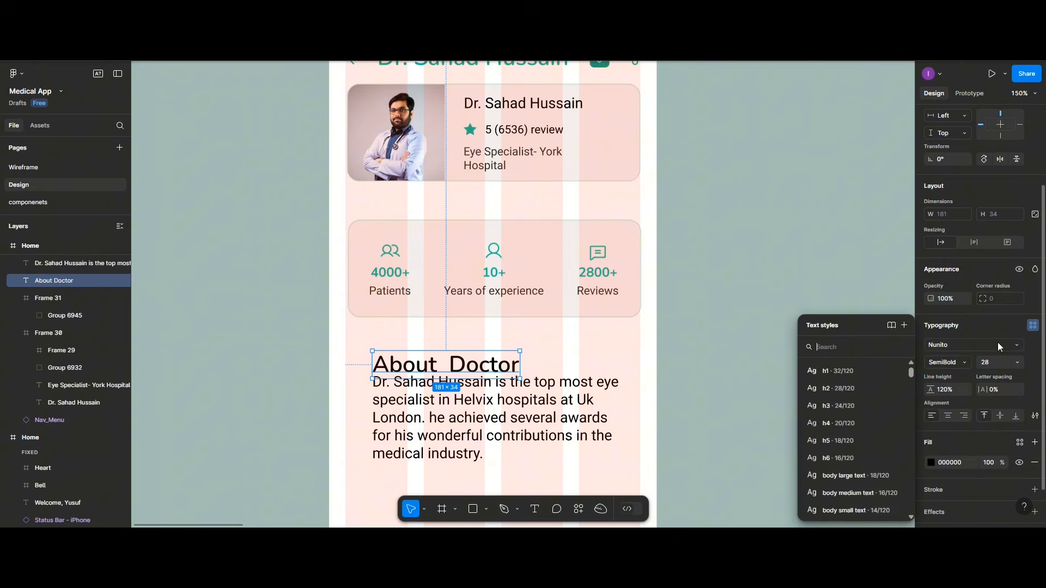
{"action": "left_click", "coordinate": [839, 407]}
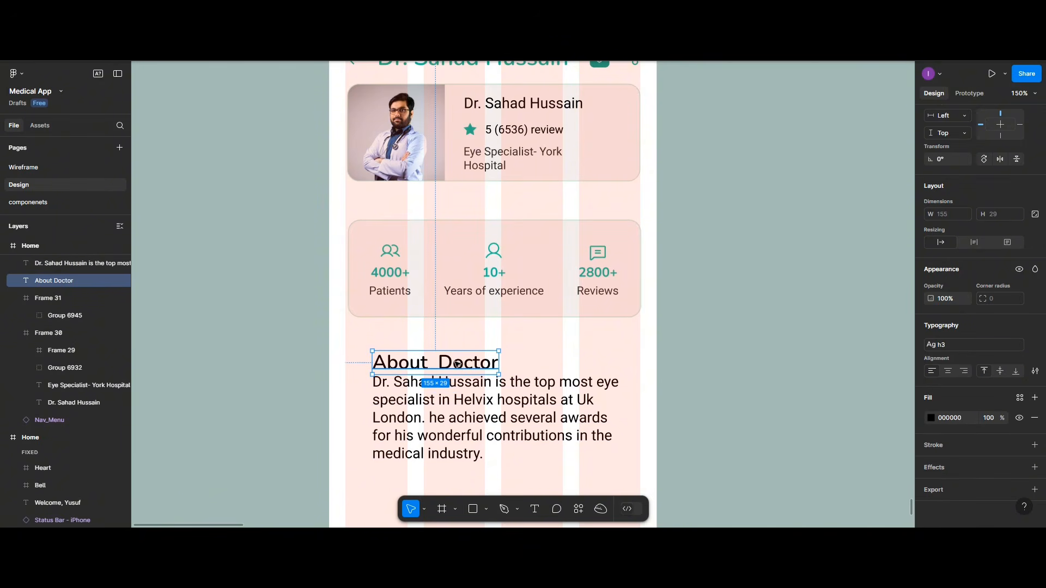
{"action": "left_click_drag", "start_coordinate": [456, 363], "coordinate": [455, 359]}
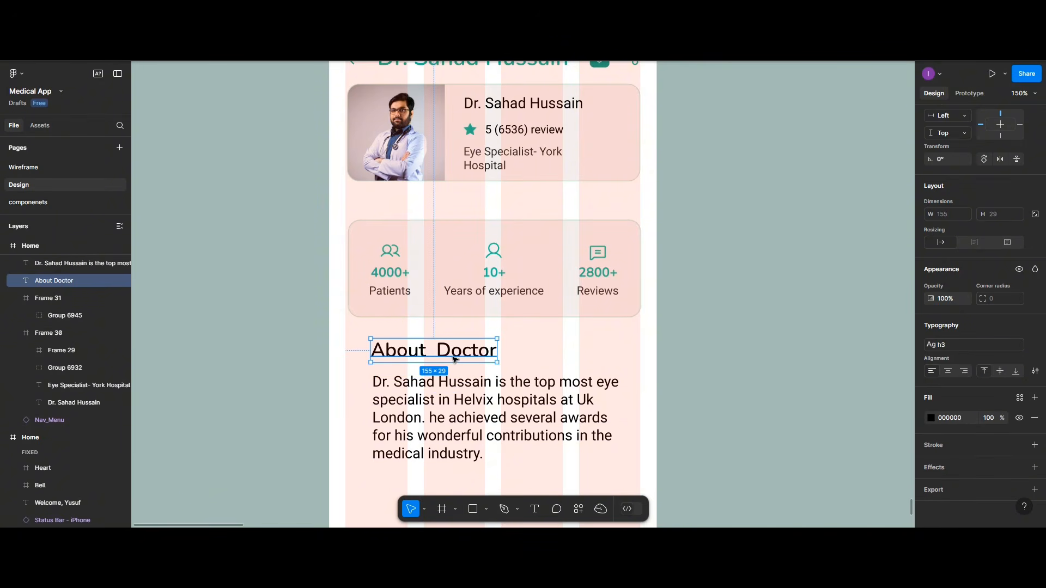
{"action": "left_click", "coordinate": [460, 428]}
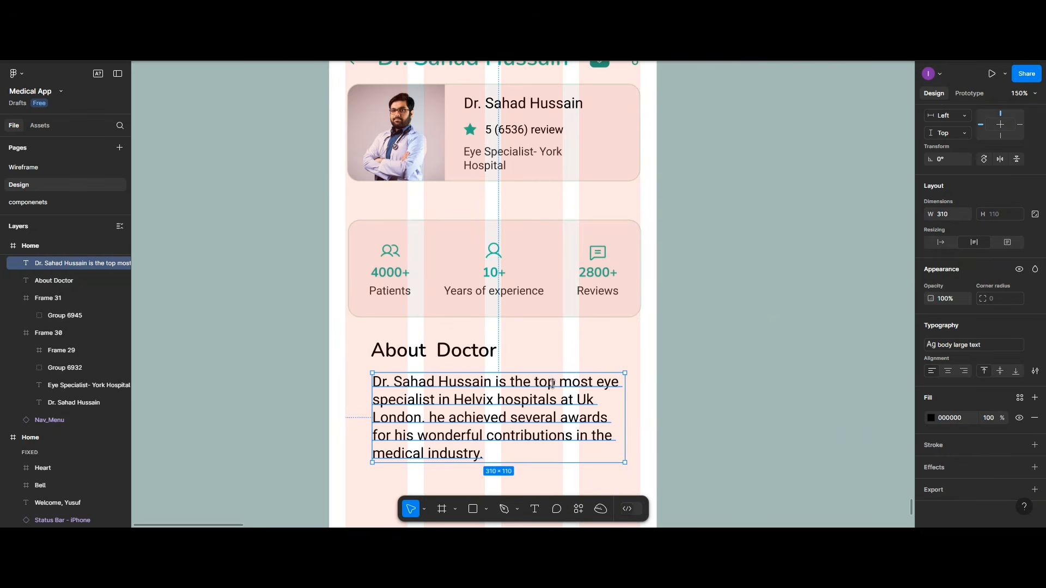
Step: Shift the paragraph and heading left onto the guide and widen the paragraph to 362 wide
{"action": "left_click_drag", "start_coordinate": [509, 424], "coordinate": [495, 427]}
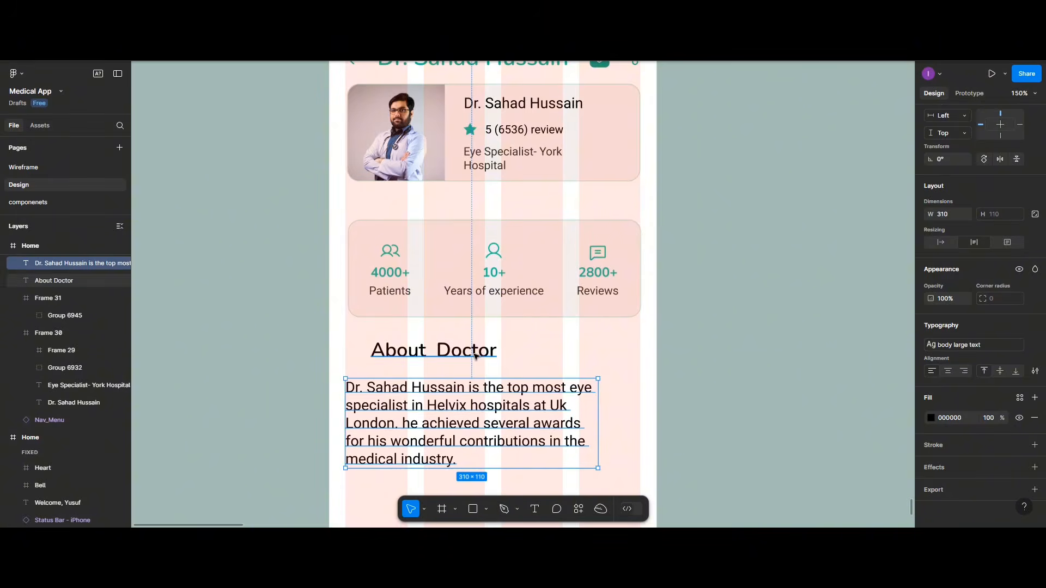
{"action": "left_click", "coordinate": [474, 355]}
{"action": "left_click_drag", "start_coordinate": [474, 355], "coordinate": [448, 361]}
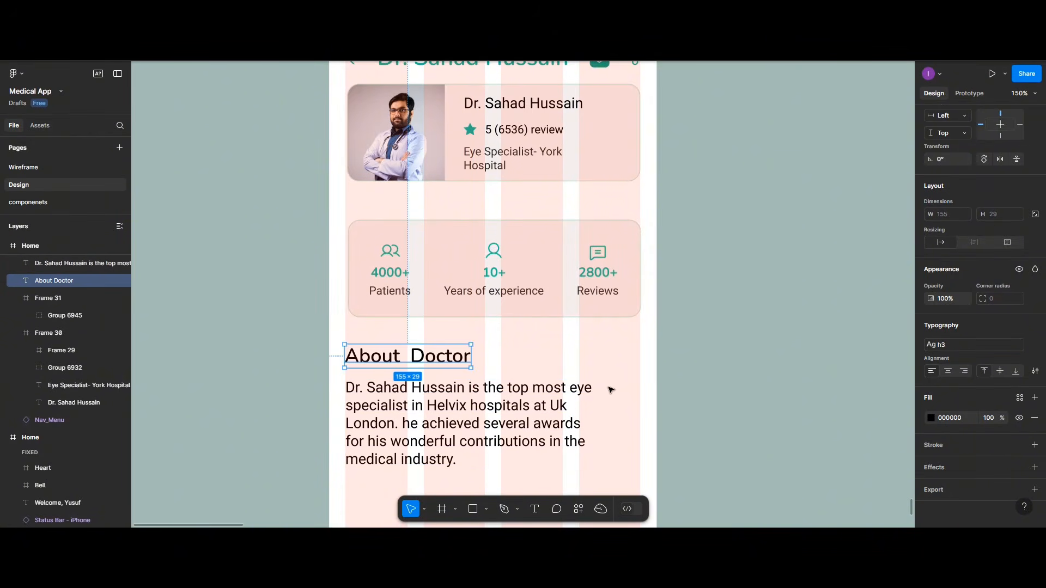
{"action": "left_click", "coordinate": [527, 419]}
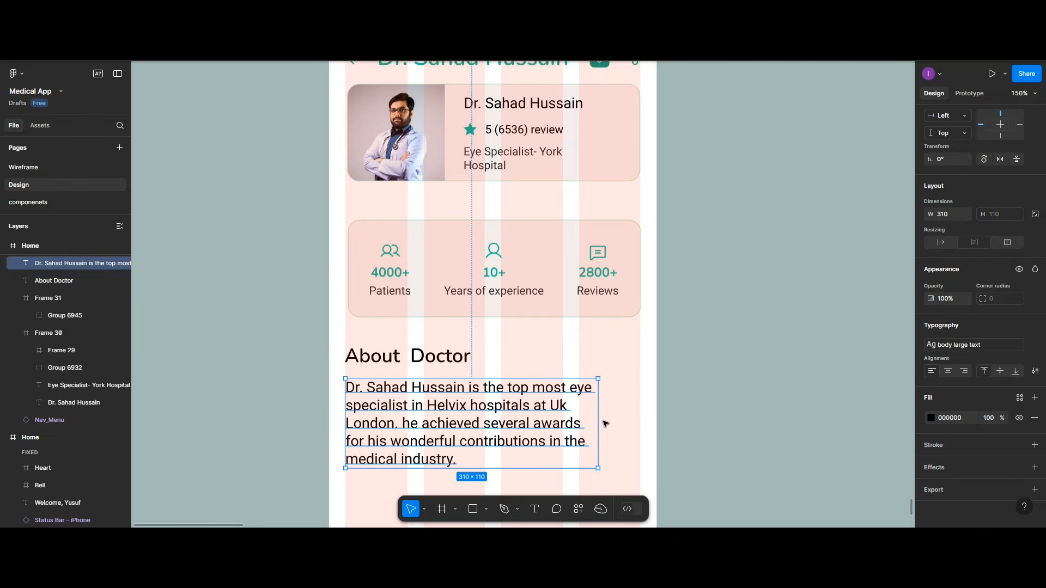
{"action": "left_click_drag", "start_coordinate": [598, 420], "coordinate": [640, 420]}
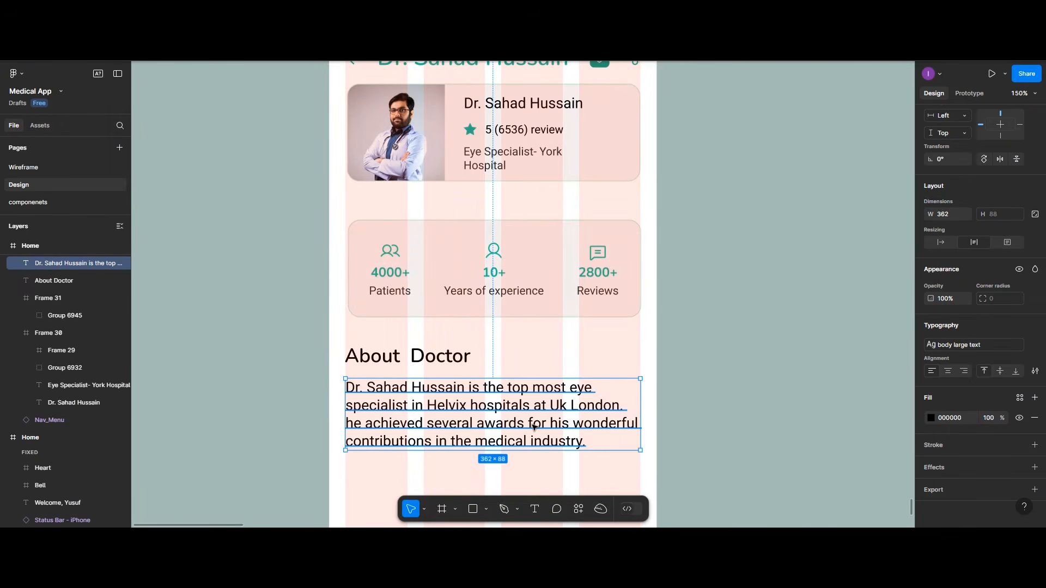
Step: Set the bio paragraph's text fill opacity to 80%
{"action": "left_click", "coordinate": [983, 418]}
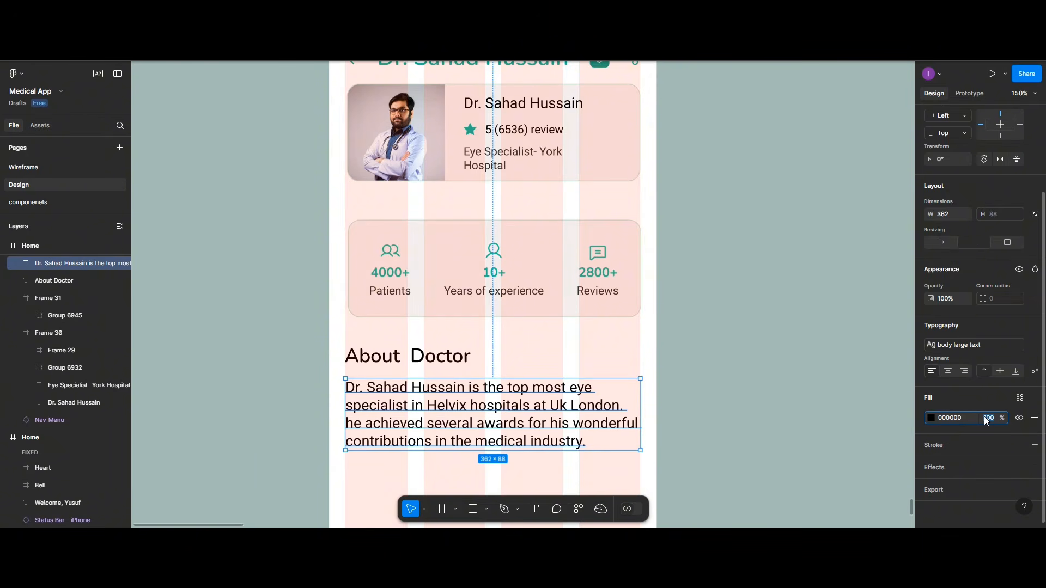
{"action": "type", "text": "80"}
{"action": "key", "text": "Return"}
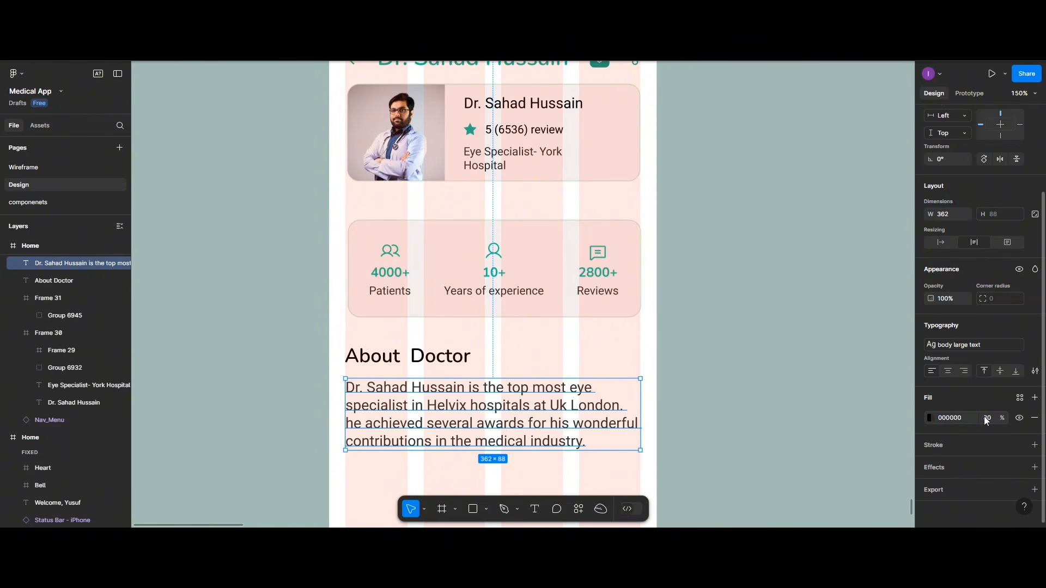
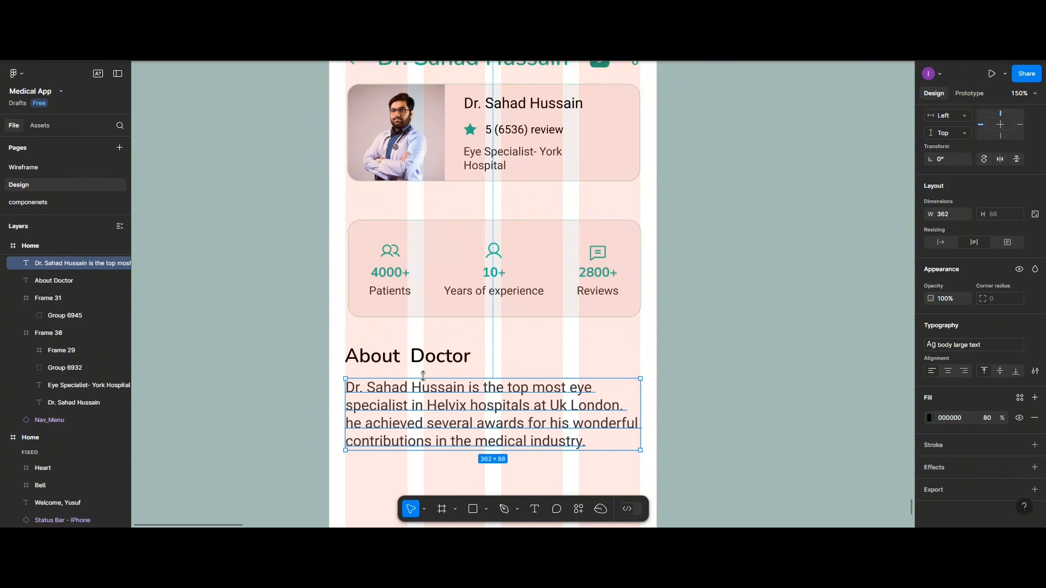
Step: Duplicate the About Doctor heading below the paragraph and retype it as 'Working Time'
{"action": "scroll", "coordinate": [423, 375], "scroll_direction": "down", "scroll_amount": 3}
{"action": "left_click", "coordinate": [420, 299]}
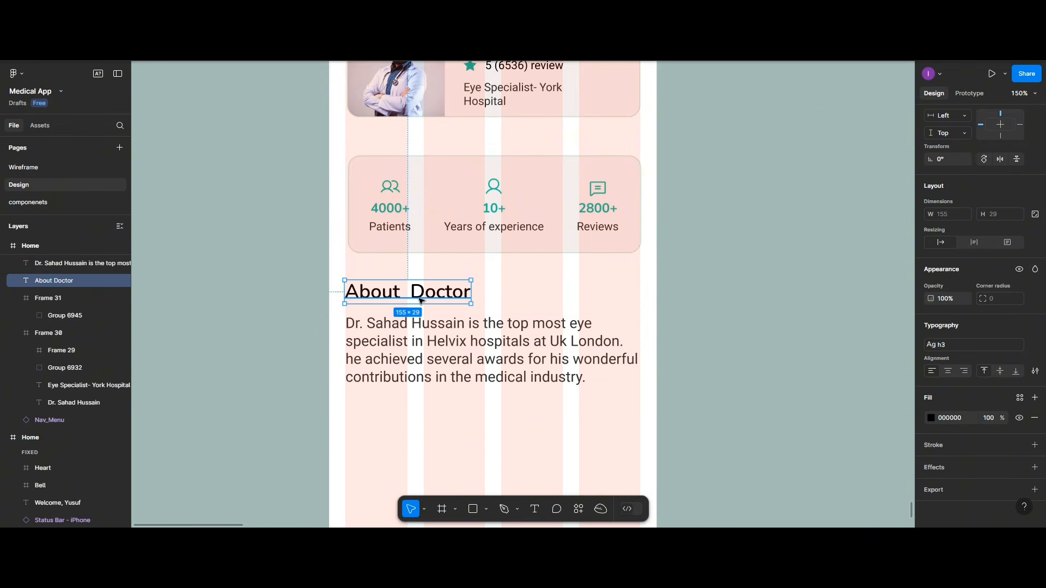
{"action": "left_click_drag", "start_coordinate": [421, 300], "coordinate": [420, 427]}
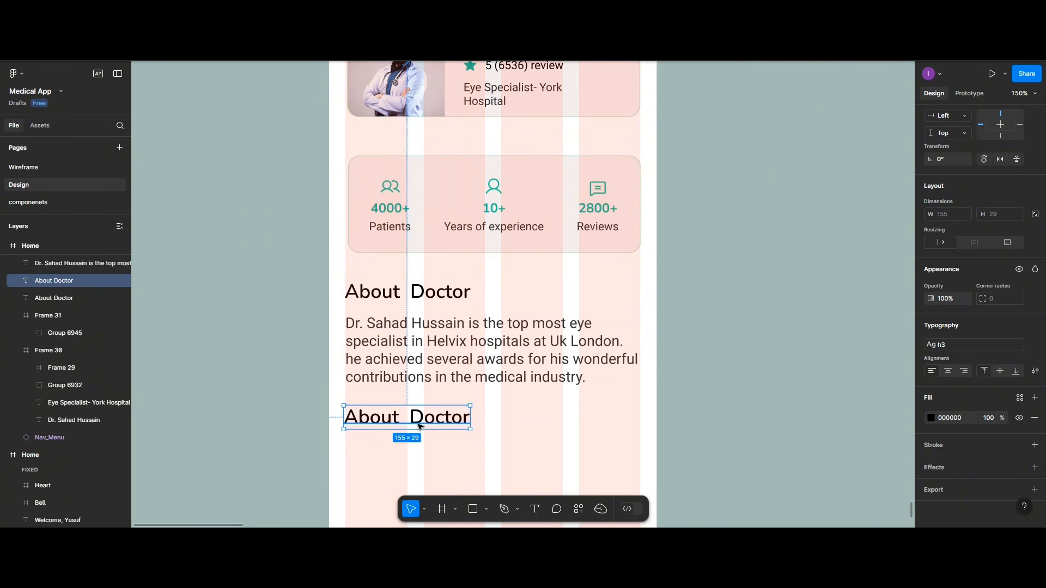
{"action": "double_click", "coordinate": [419, 426]}
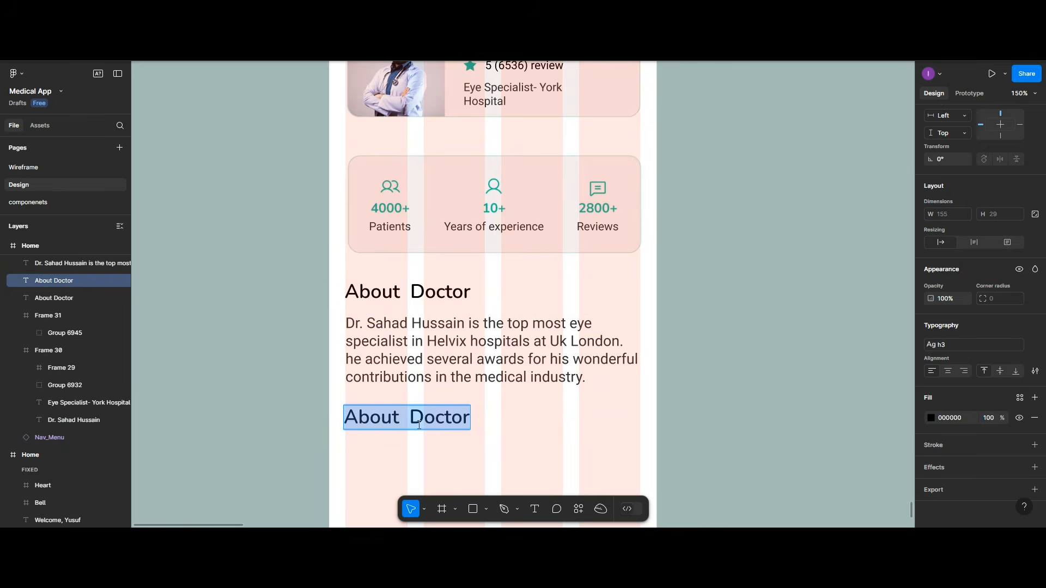
{"action": "type", "text": "Working"}
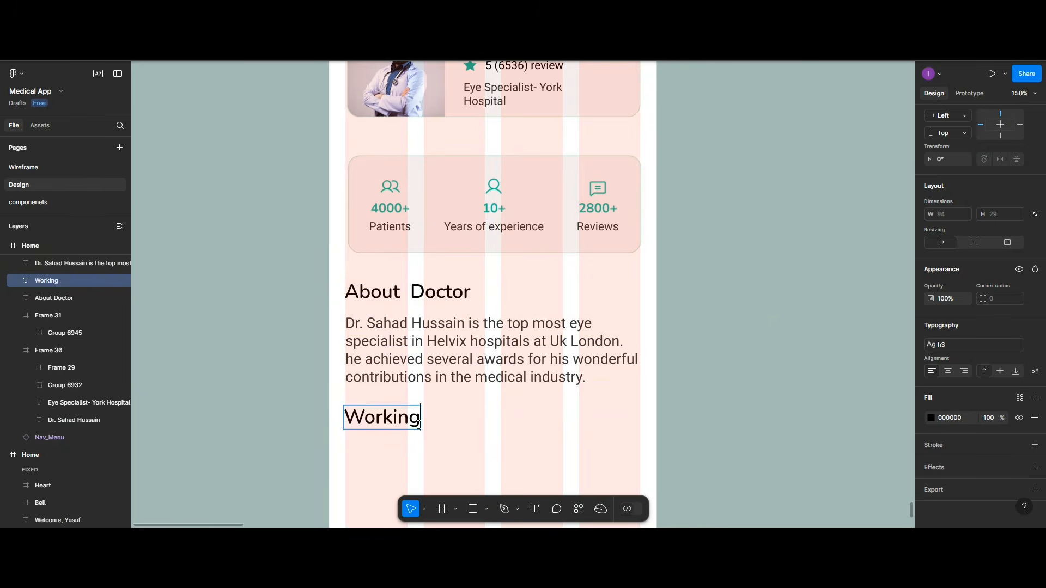
{"action": "type", "text": " time"}
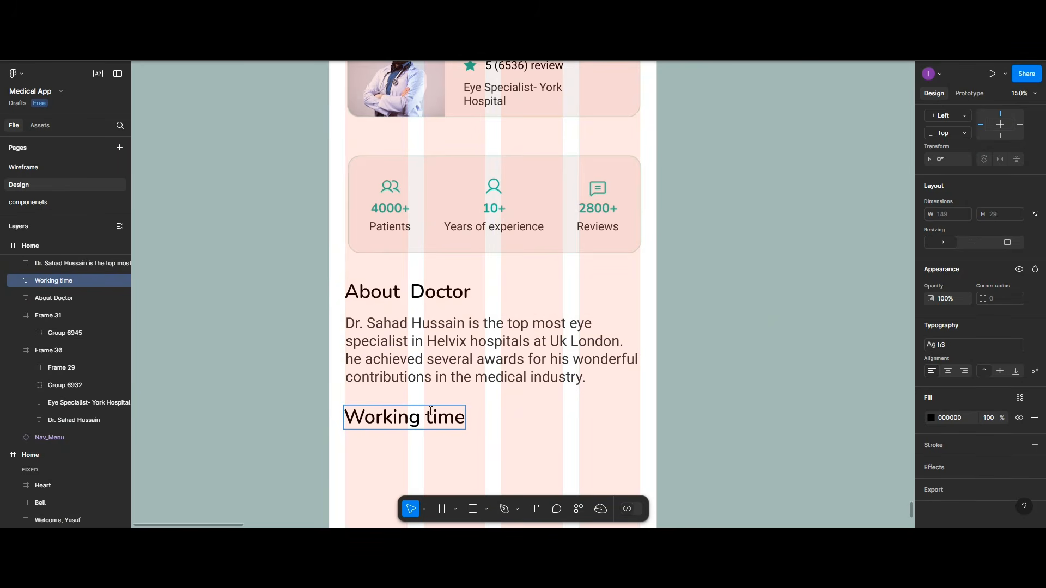
{"action": "left_click", "coordinate": [432, 418]}
{"action": "key", "text": "BackSpace"}
{"action": "type", "text": "T"}
{"action": "scroll", "coordinate": [456, 361], "scroll_direction": "down", "scroll_amount": 1}
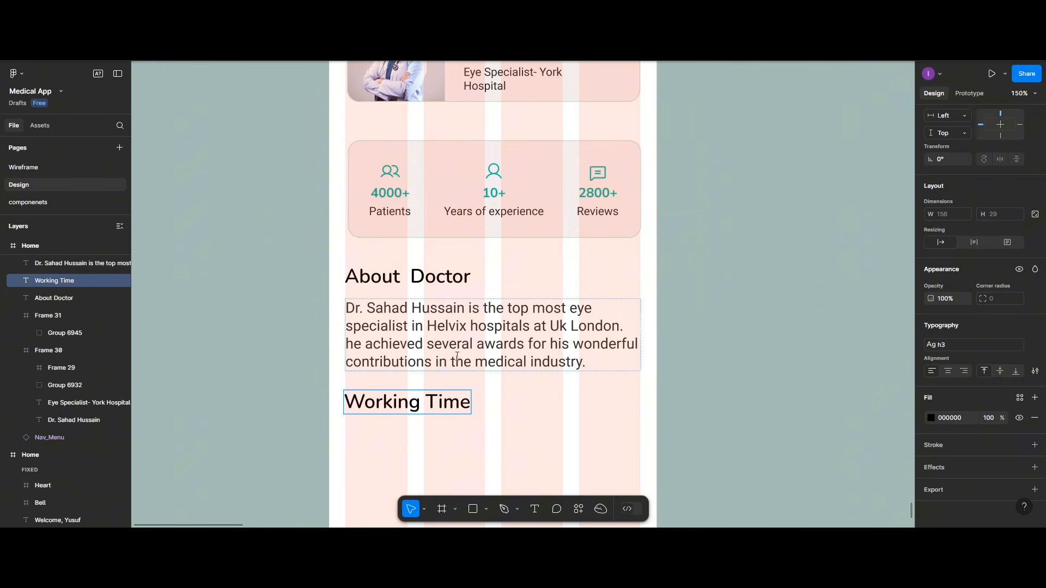
{"action": "key", "text": "Escape"}
Step: Duplicate the bio paragraph under Working Time and change it to 'Mon - Fri, 08: 00 AM - 3:00 PM'
{"action": "left_click", "coordinate": [524, 347]}
{"action": "left_click_drag", "start_coordinate": [525, 347], "coordinate": [524, 466]}
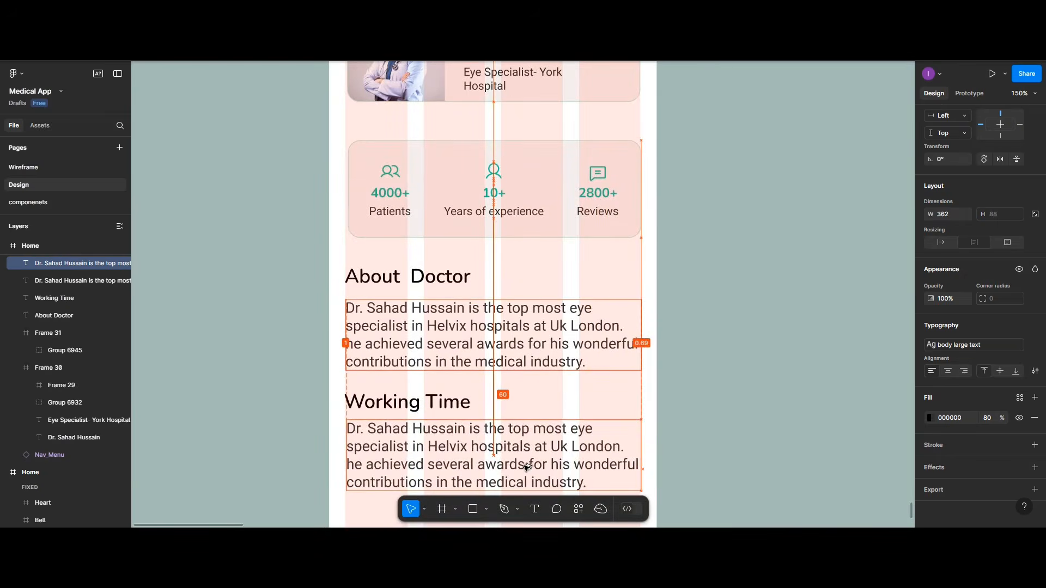
{"action": "double_click", "coordinate": [477, 463]}
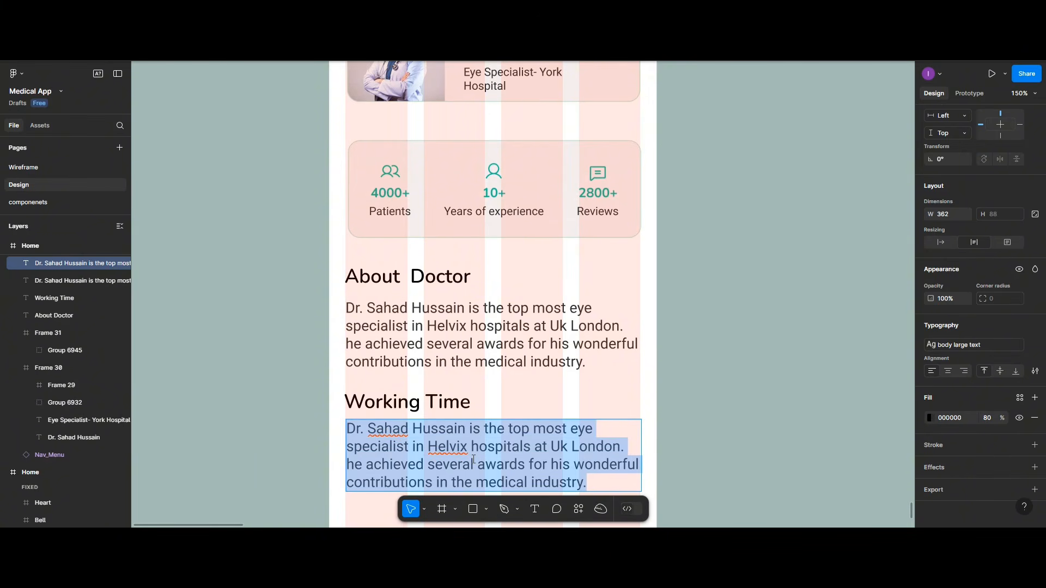
{"action": "type", "text": "mon"}
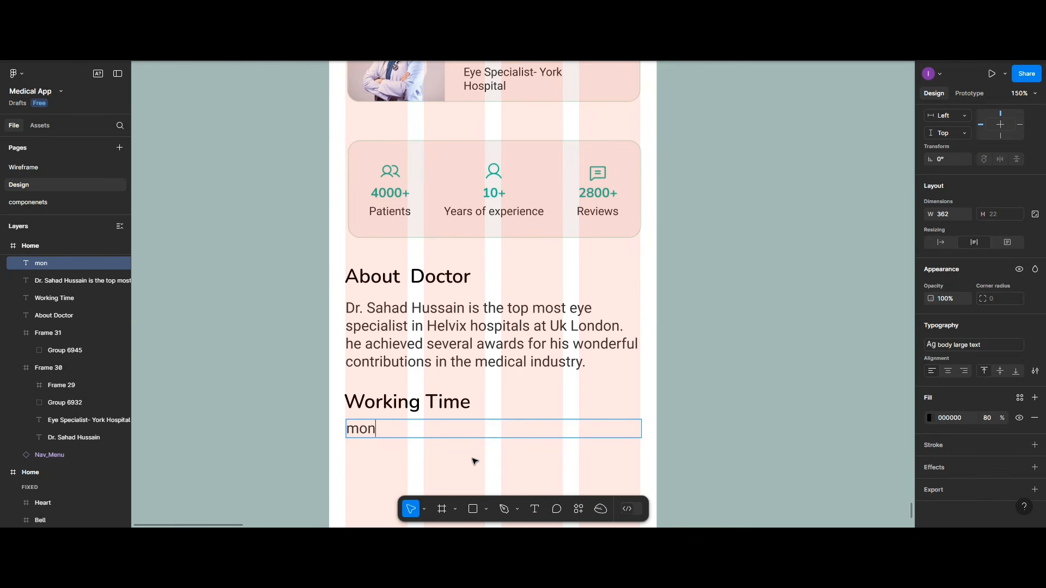
{"action": "type", "text": " - fri"}
{"action": "key", "text": "BackSpace"}
{"action": "key", "text": "BackSpace"}
{"action": "key", "text": "BackSpace"}
{"action": "key", "text": "BackSpace"}
{"action": "key", "text": "BackSpace"}
{"action": "key", "text": "BackSpace"}
{"action": "key", "text": "BackSpace"}
{"action": "key", "text": "BackSpace"}
{"action": "key", "text": "BackSpace"}
{"action": "type", "text": "Mon -"}
{"action": "type", "text": "ri, o8"}
{"action": "key", "text": "BackSpace"}
{"action": "key", "text": "BackSpace"}
{"action": "type", "text": "08: 00 Am"}
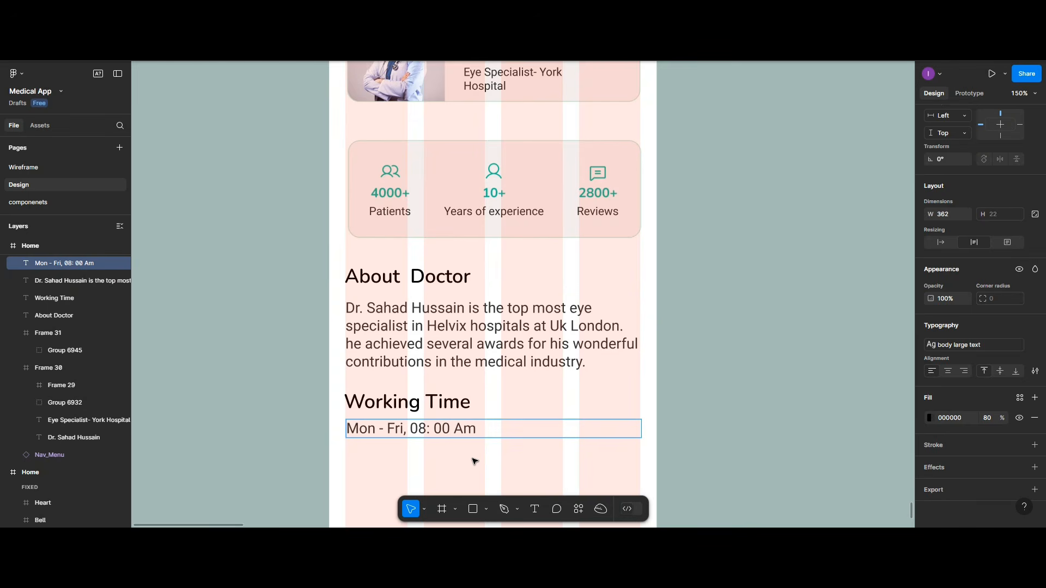
{"action": "type", "text": " - 3:00 PM"}
{"action": "key", "text": "BackSpace"}
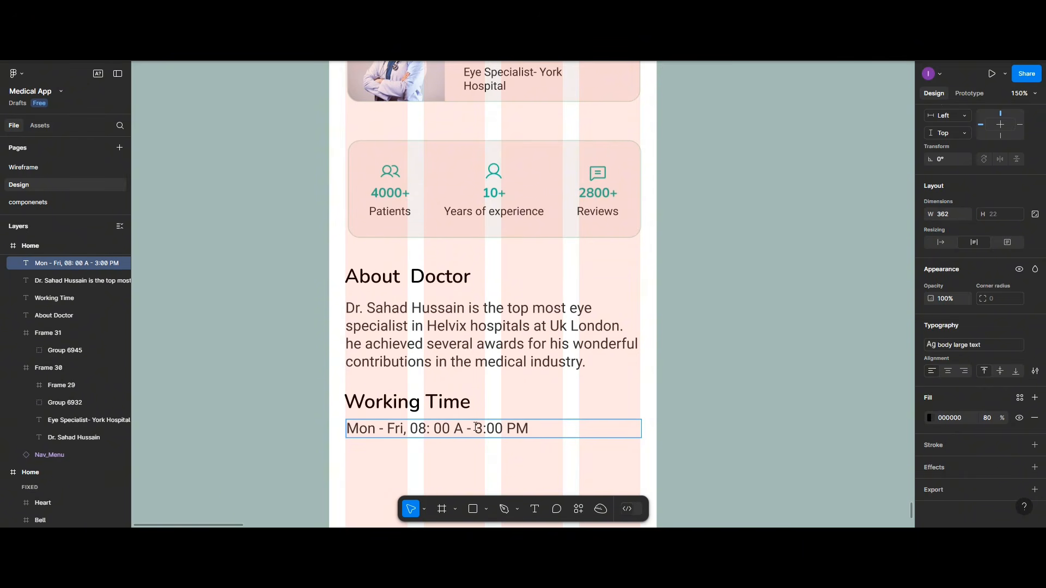
{"action": "type", "text": "M"}
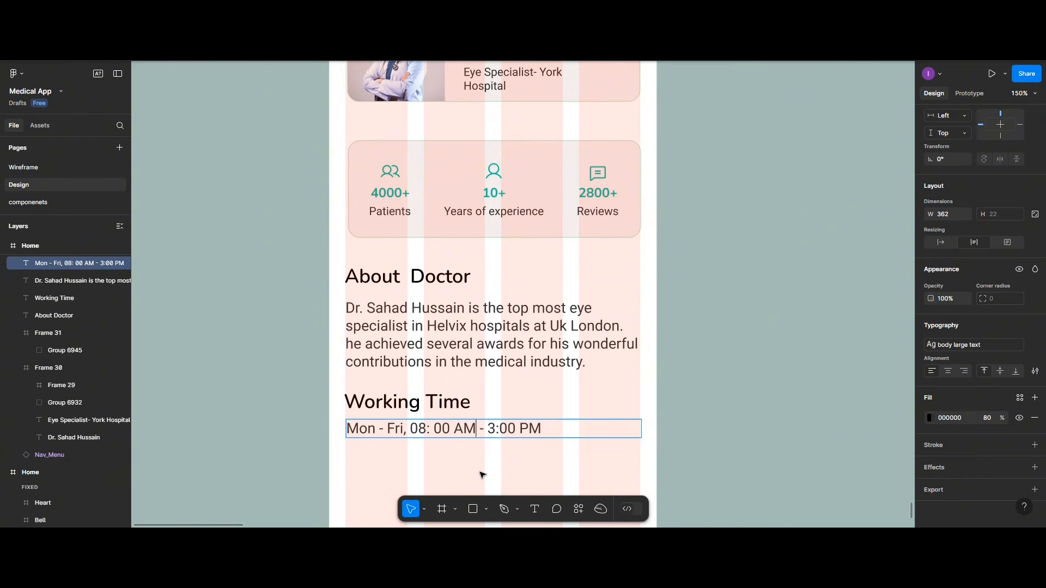
{"action": "key", "text": "Escape"}
{"action": "scroll", "coordinate": [481, 472], "scroll_direction": "down", "scroll_amount": 2}
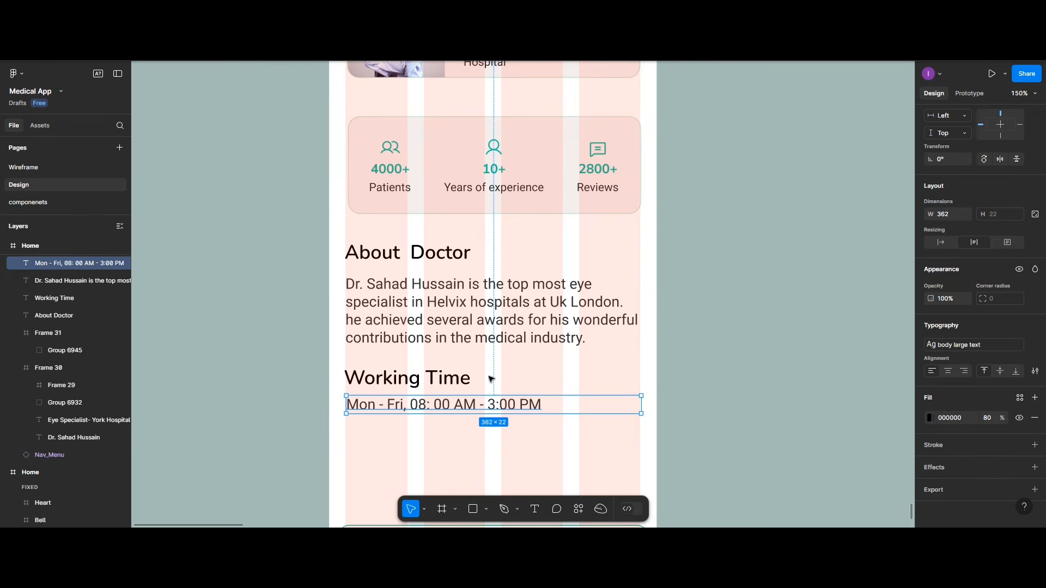
{"action": "key", "text": "Escape"}
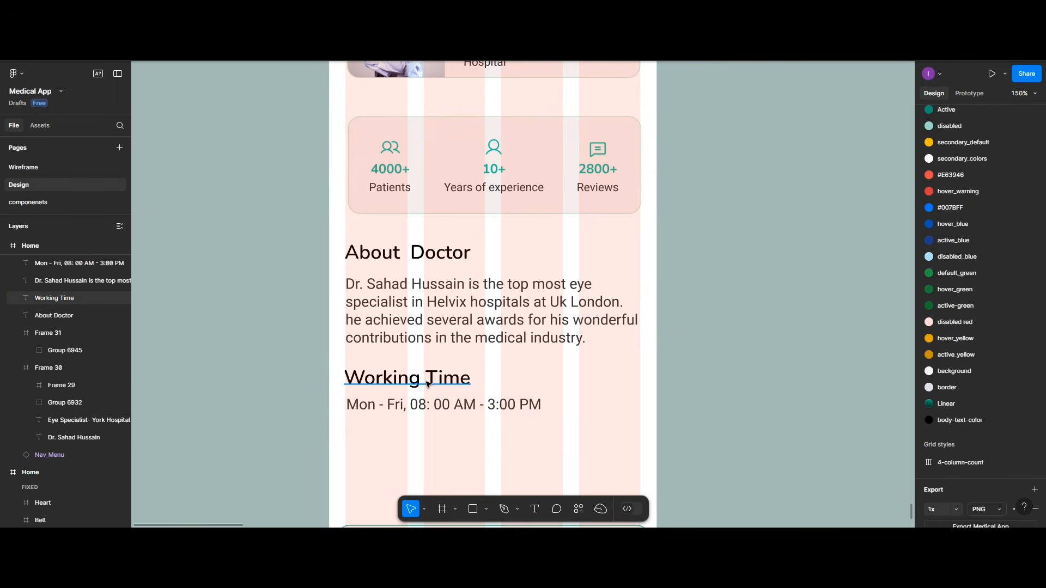
Step: Duplicate the Working Time heading below the hours and retype it as 'Reviews'
{"action": "left_click", "coordinate": [427, 384]}
{"action": "left_click_drag", "start_coordinate": [428, 384], "coordinate": [425, 455]}
{"action": "double_click", "coordinate": [425, 455]}
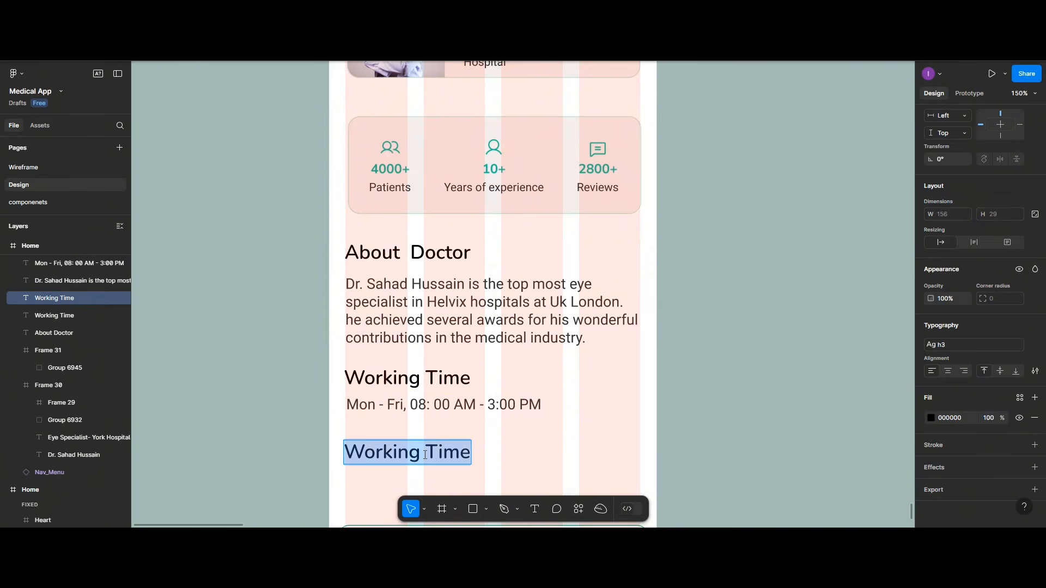
{"action": "type", "text": "Reb"}
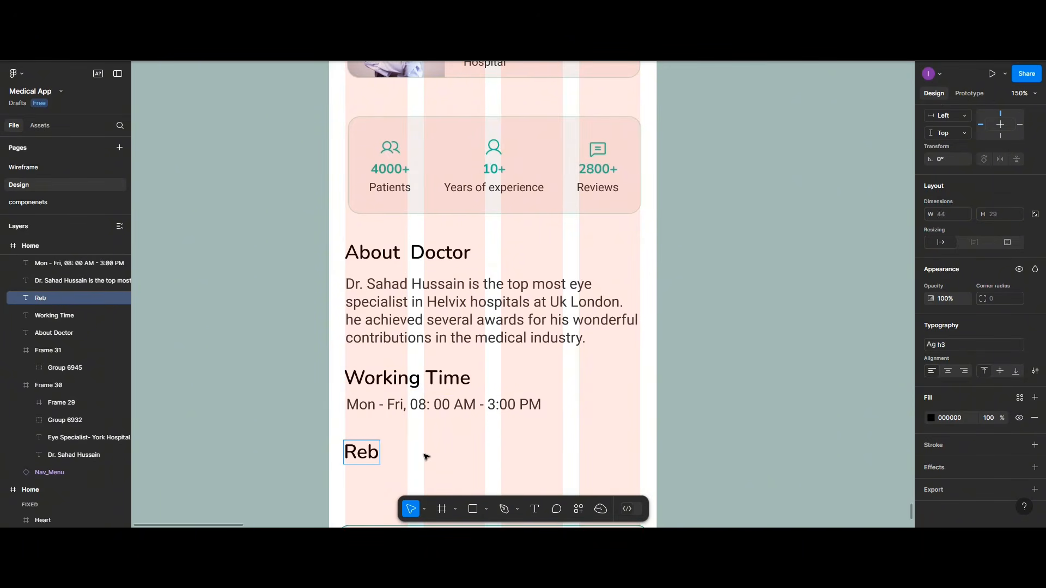
{"action": "key", "text": "BackSpace"}
{"action": "type", "text": "view"}
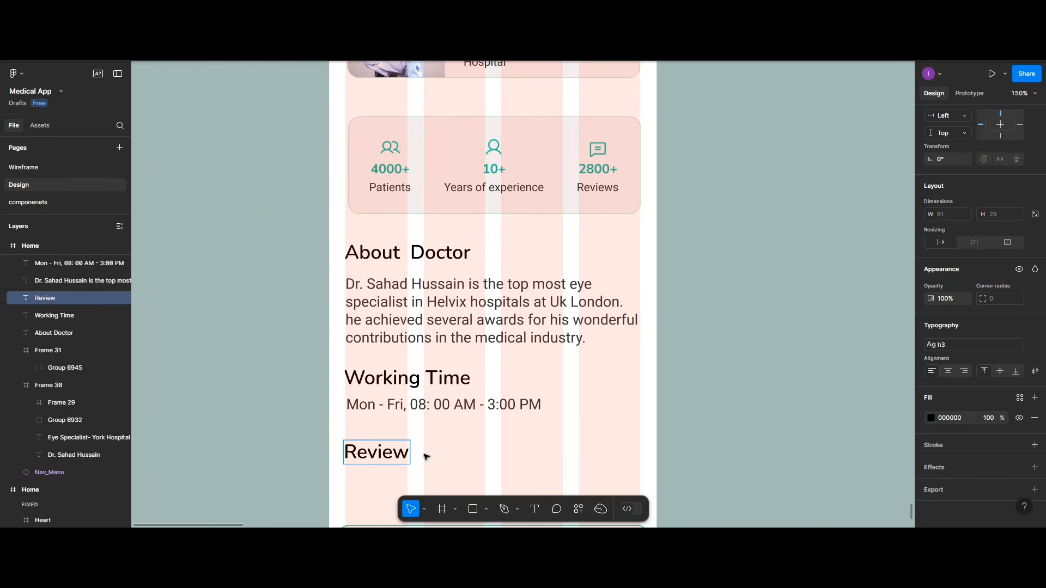
{"action": "type", "text": "s"}
{"action": "key", "text": "Escape"}
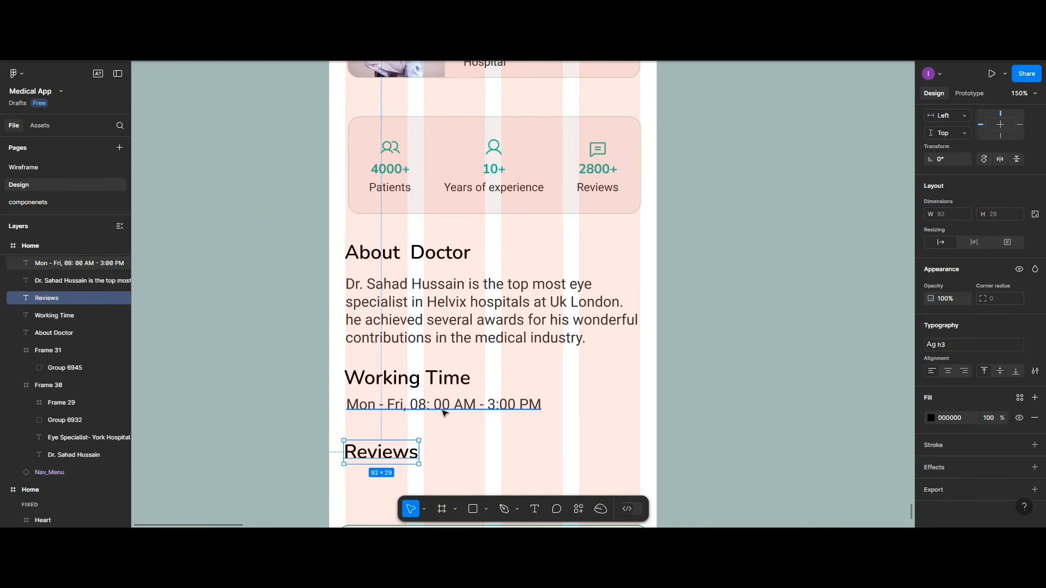
Step: Add a 'See reviews' text at the right of Reviews, narrowed to 100 wide
{"action": "left_click", "coordinate": [444, 413]}
{"action": "left_click_drag", "start_coordinate": [444, 414], "coordinate": [568, 459]}
{"action": "double_click", "coordinate": [570, 459]}
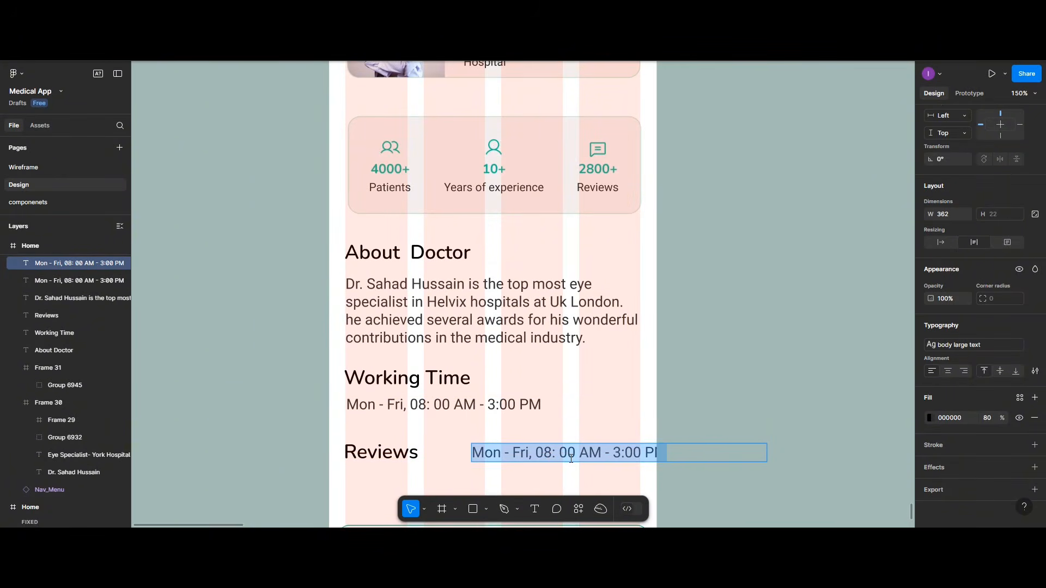
{"action": "type", "text": "See"}
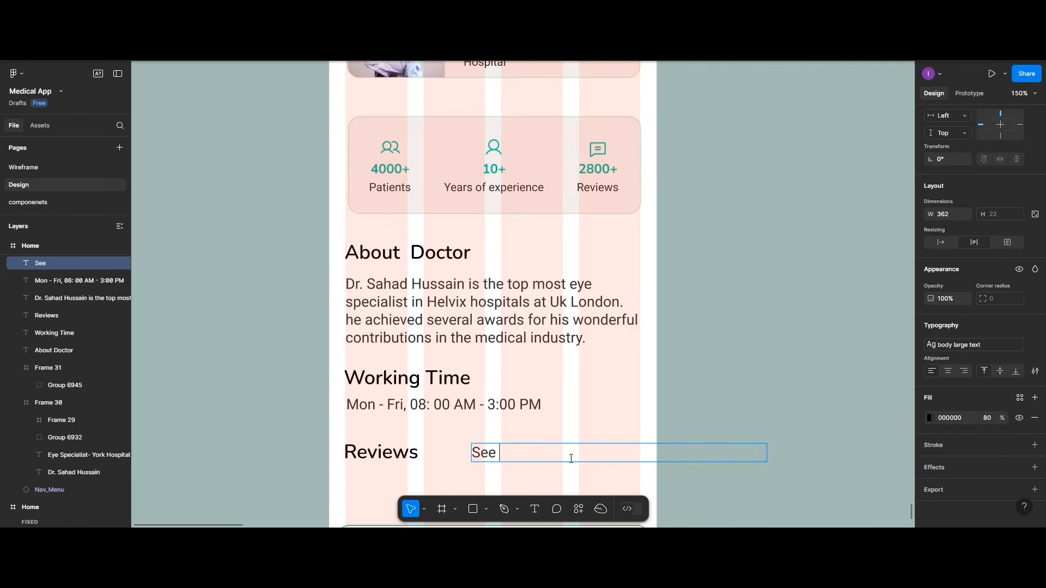
{"action": "type", "text": " reviews"}
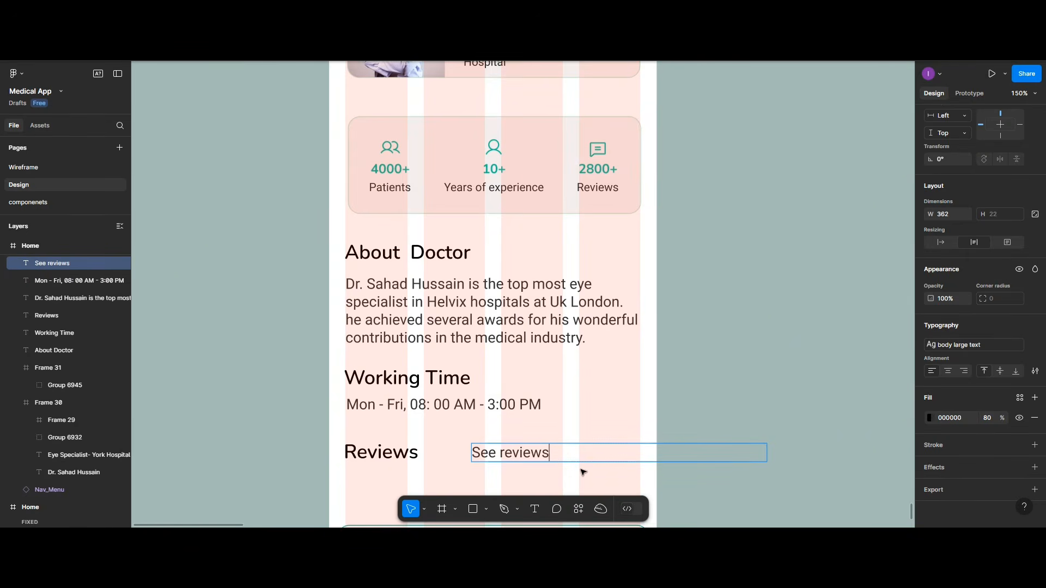
{"action": "key", "text": "Escape"}
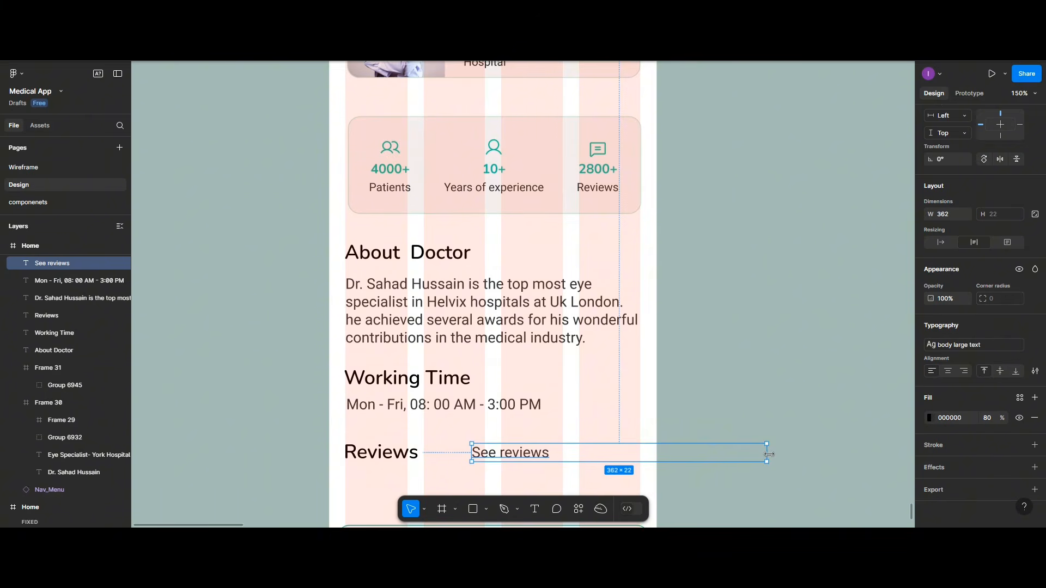
{"action": "left_click_drag", "start_coordinate": [766, 453], "coordinate": [628, 456]}
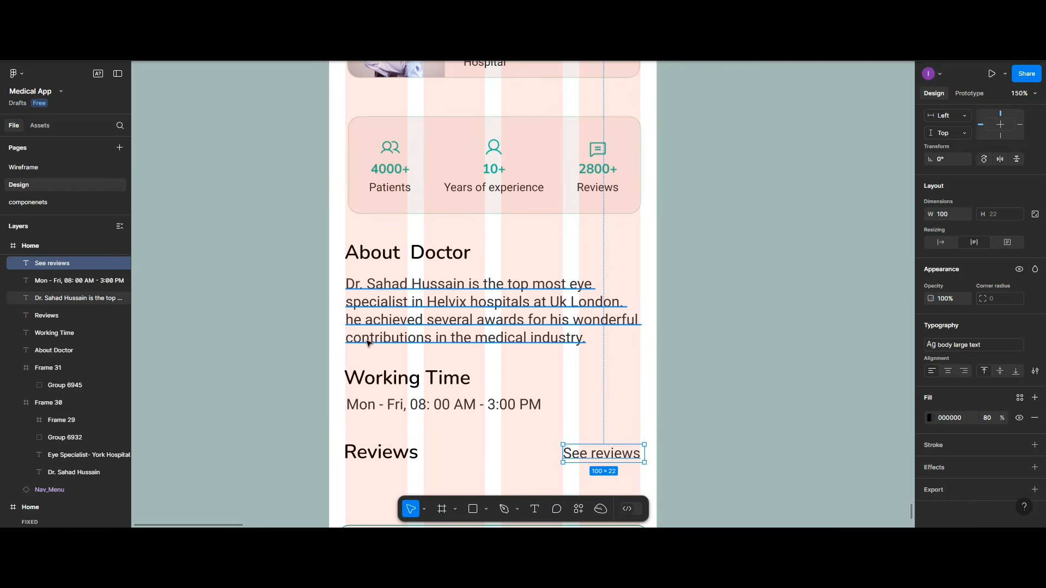
Step: Move Reviews and See reviews up level with each other and duplicate Reviews below
{"action": "scroll", "coordinate": [497, 430], "scroll_direction": "down", "scroll_amount": 1}
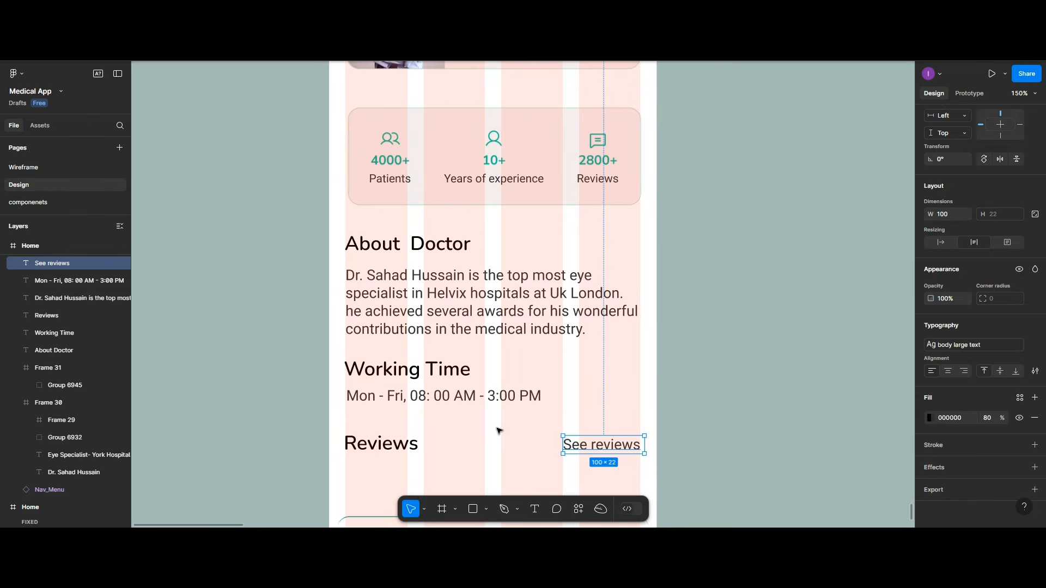
{"action": "scroll", "coordinate": [423, 420], "scroll_direction": "down", "scroll_amount": 3}
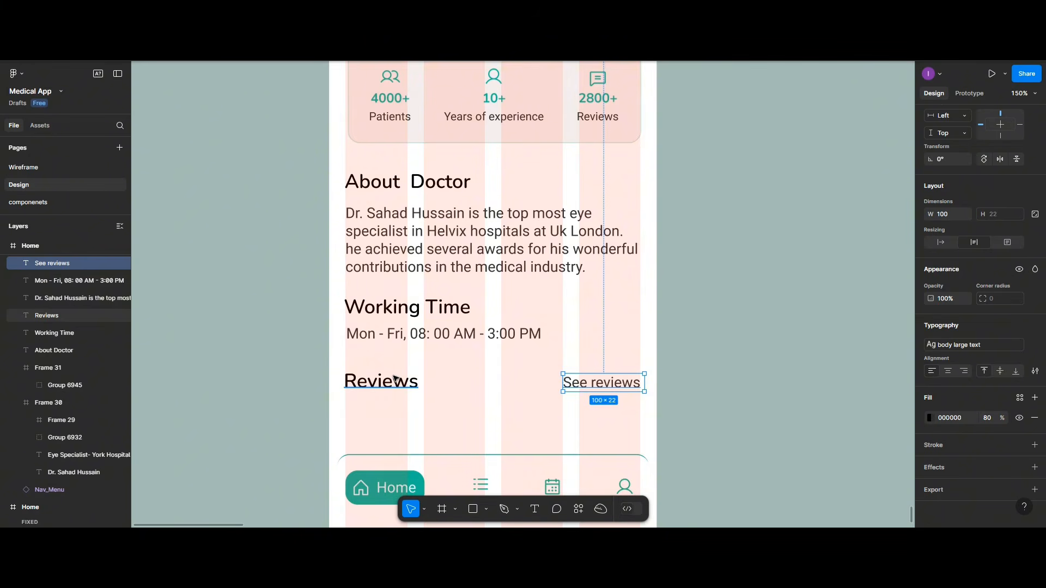
{"action": "left_click", "coordinate": [386, 380]}
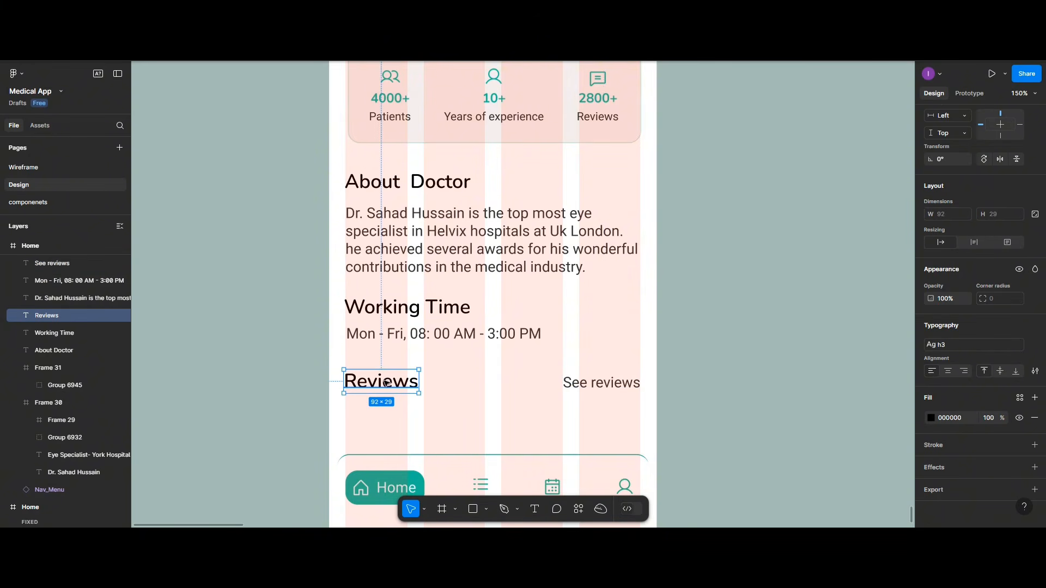
{"action": "left_click_drag", "start_coordinate": [385, 382], "coordinate": [385, 362]}
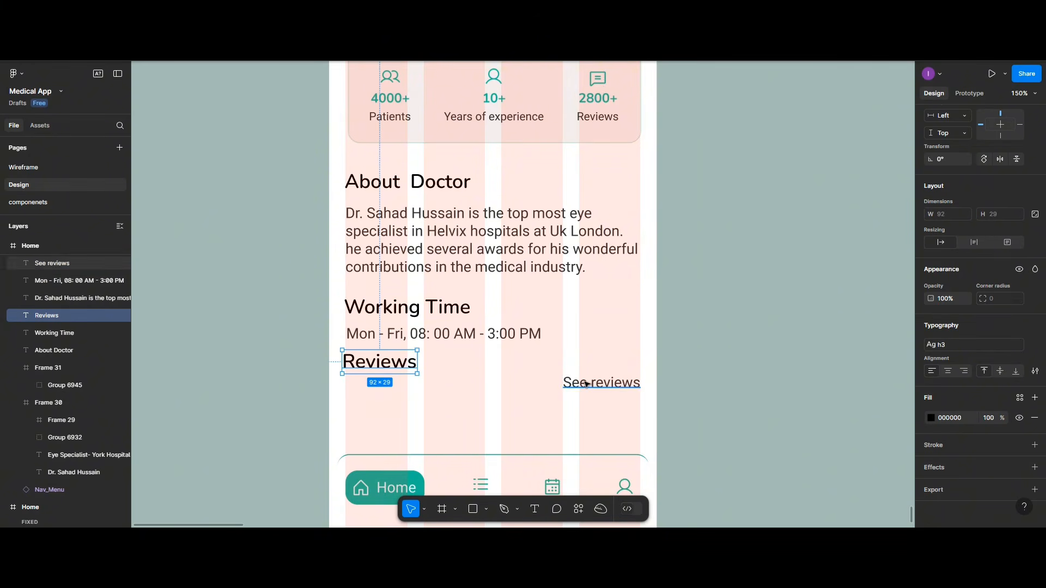
{"action": "left_click_drag", "start_coordinate": [585, 384], "coordinate": [585, 364]}
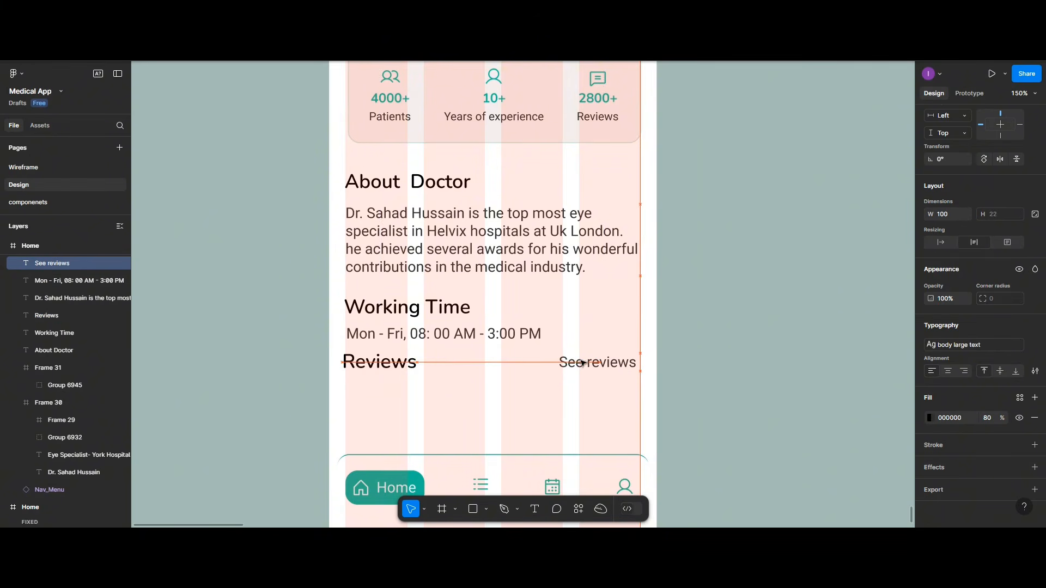
{"action": "left_click", "coordinate": [402, 371]}
{"action": "left_click_drag", "start_coordinate": [402, 371], "coordinate": [404, 404]}
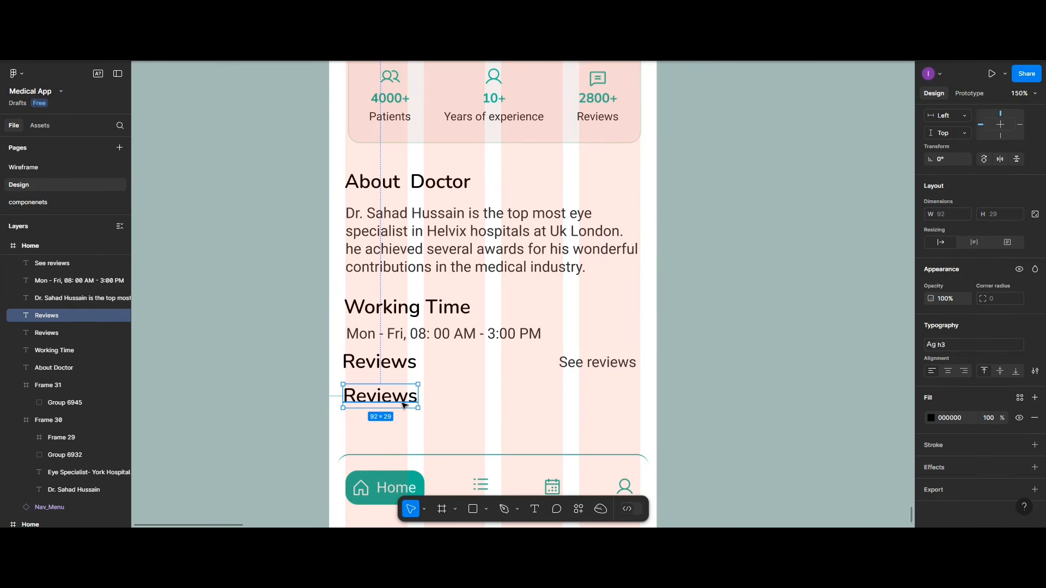
Step: Retype the copy as 'make Appointment' and move the stats card up under the doctor card
{"action": "double_click", "coordinate": [404, 404]}
{"action": "type", "text": "make "}
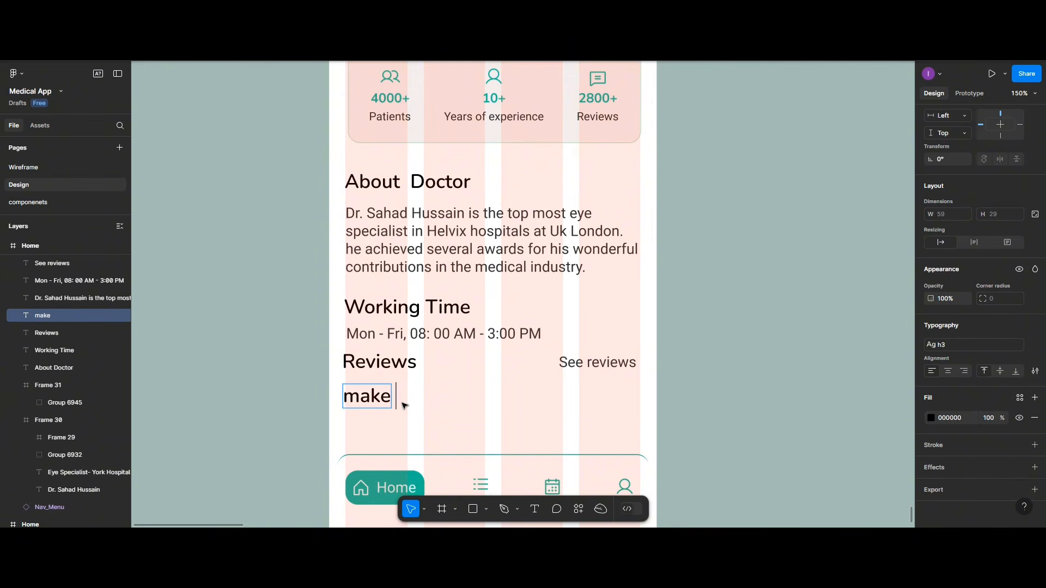
{"action": "type", "text": "App"}
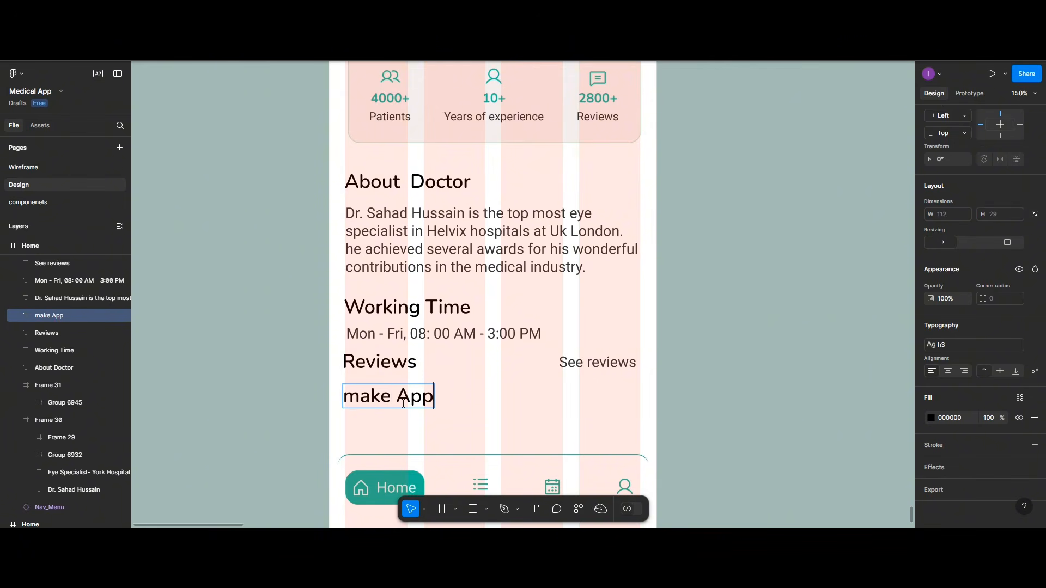
{"action": "type", "text": "ointment"}
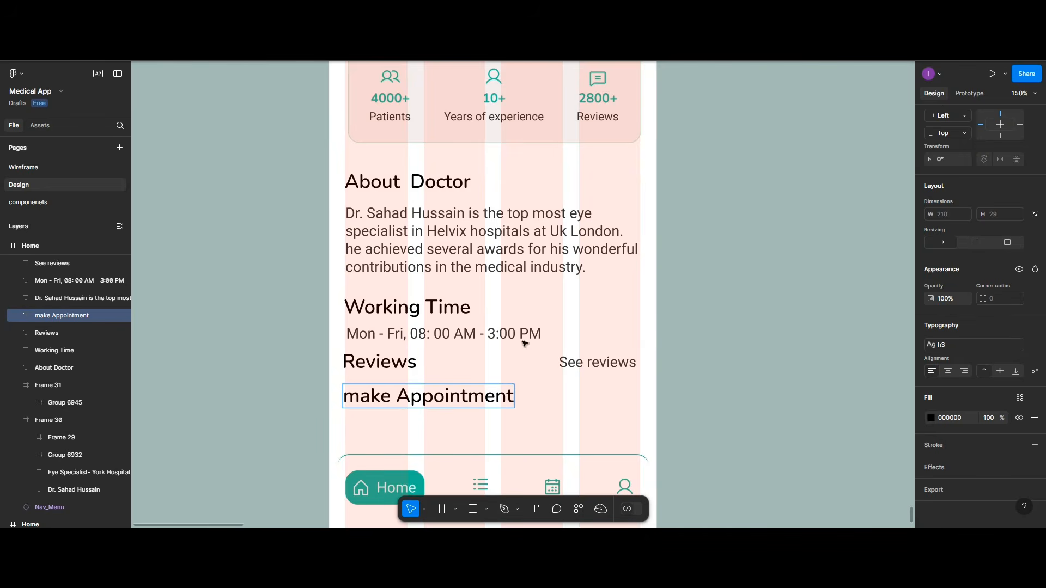
{"action": "scroll", "coordinate": [523, 338], "scroll_direction": "up", "scroll_amount": 4}
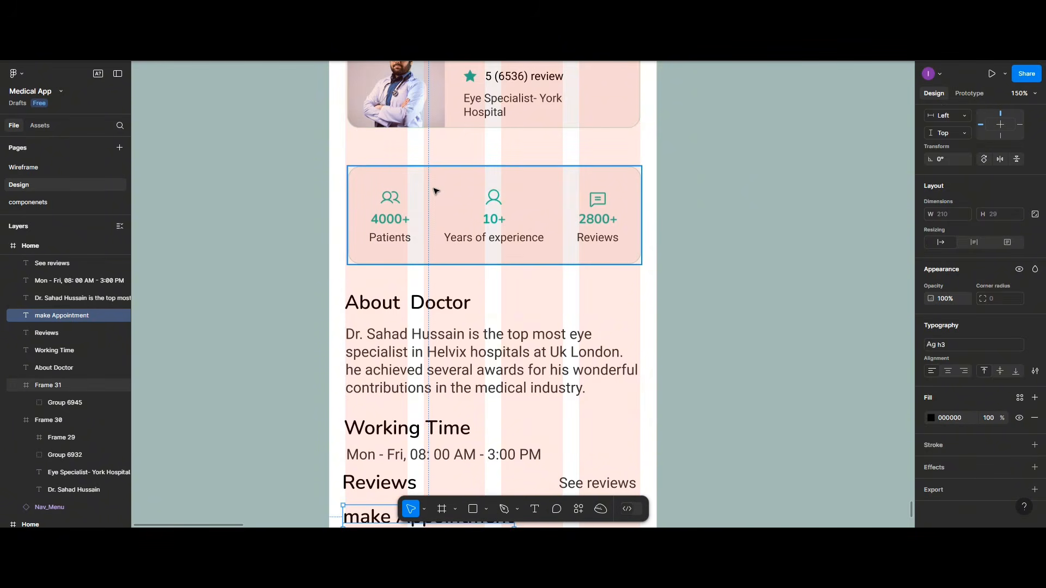
{"action": "left_click_drag", "start_coordinate": [436, 224], "coordinate": [429, 192]}
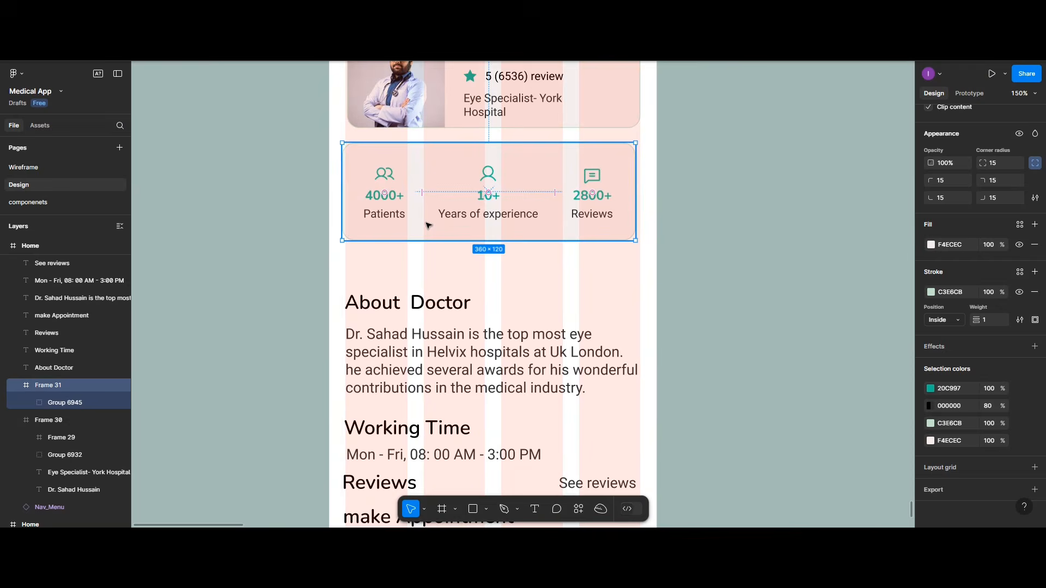
Step: Move the About Doctor through See reviews texts up together, closer to the stats card
{"action": "left_click", "coordinate": [403, 303]}
{"action": "left_click", "coordinate": [388, 360], "text": "shift"}
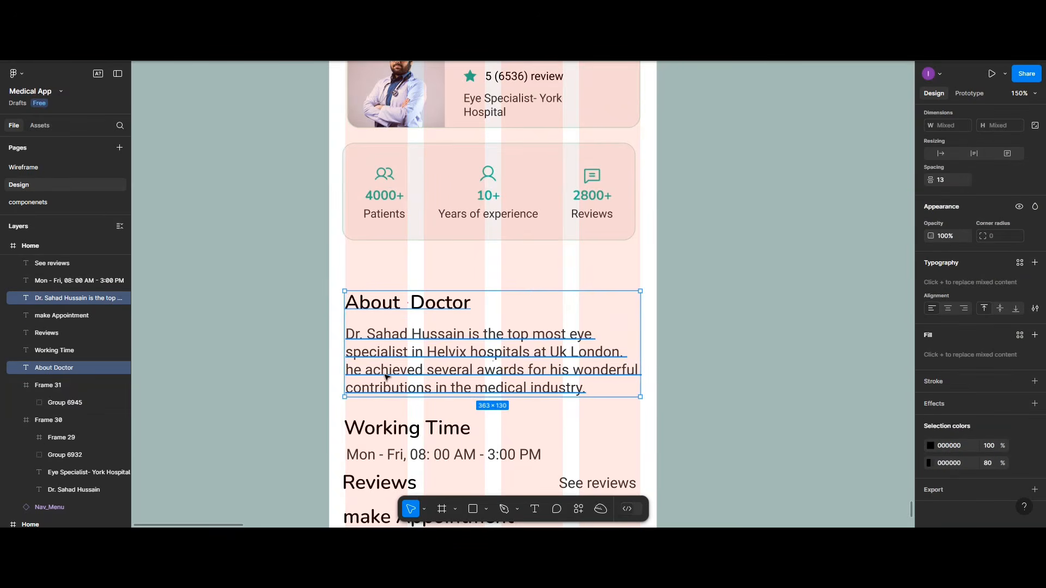
{"action": "left_click", "coordinate": [388, 433], "text": "shift"}
{"action": "left_click", "coordinate": [387, 455], "text": "shift"}
{"action": "left_click", "coordinate": [383, 484], "text": "shift"}
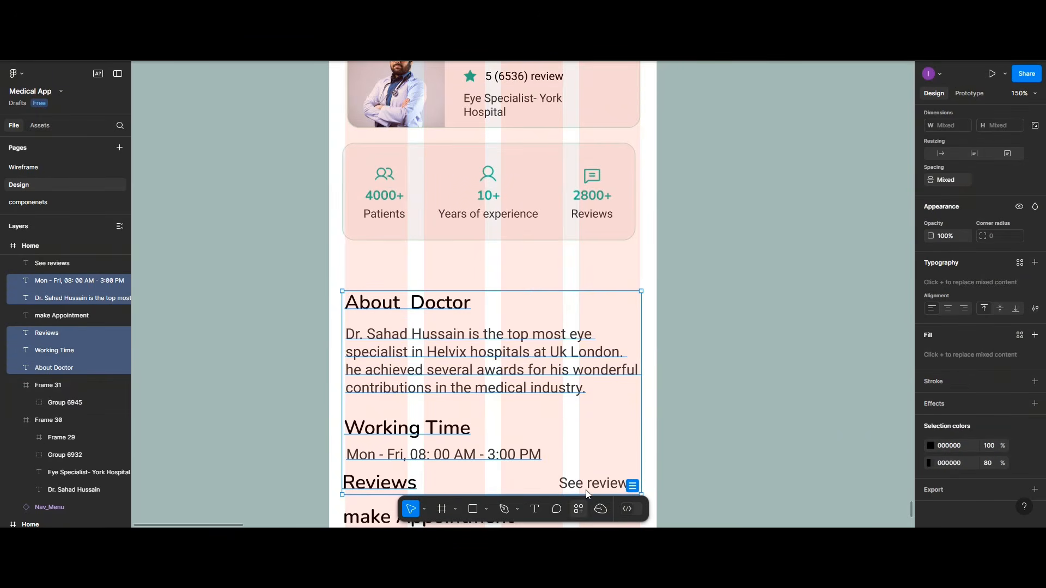
{"action": "left_click", "coordinate": [589, 484], "text": "shift"}
{"action": "left_click_drag", "start_coordinate": [587, 489], "coordinate": [584, 443]}
Step: Nudge the make Appointment label up slightly
{"action": "left_click", "coordinate": [530, 234]}
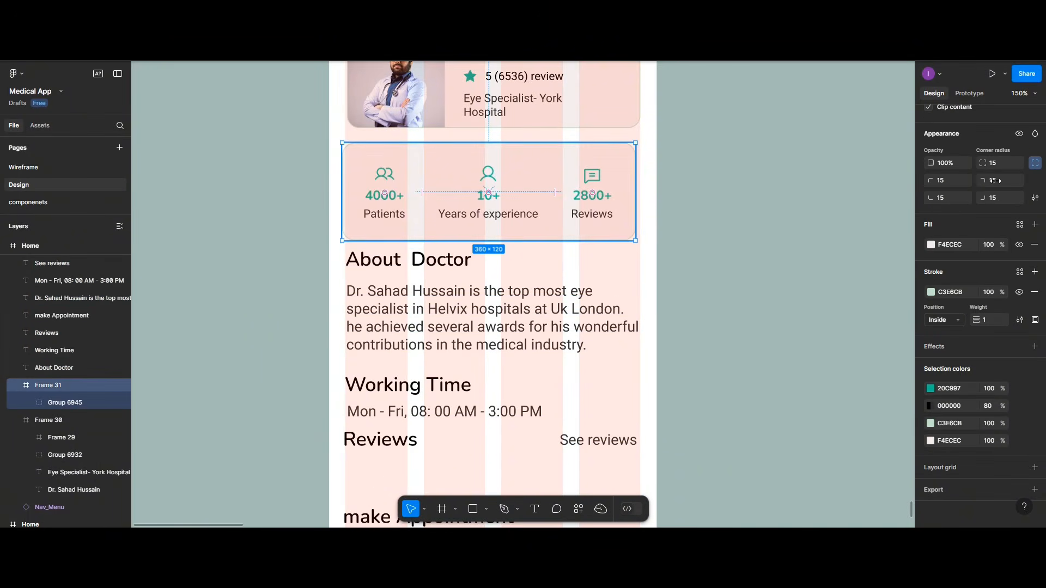
{"action": "scroll", "coordinate": [942, 177], "scroll_direction": "down", "scroll_amount": 3}
{"action": "scroll", "coordinate": [950, 173], "scroll_direction": "up", "scroll_amount": 3}
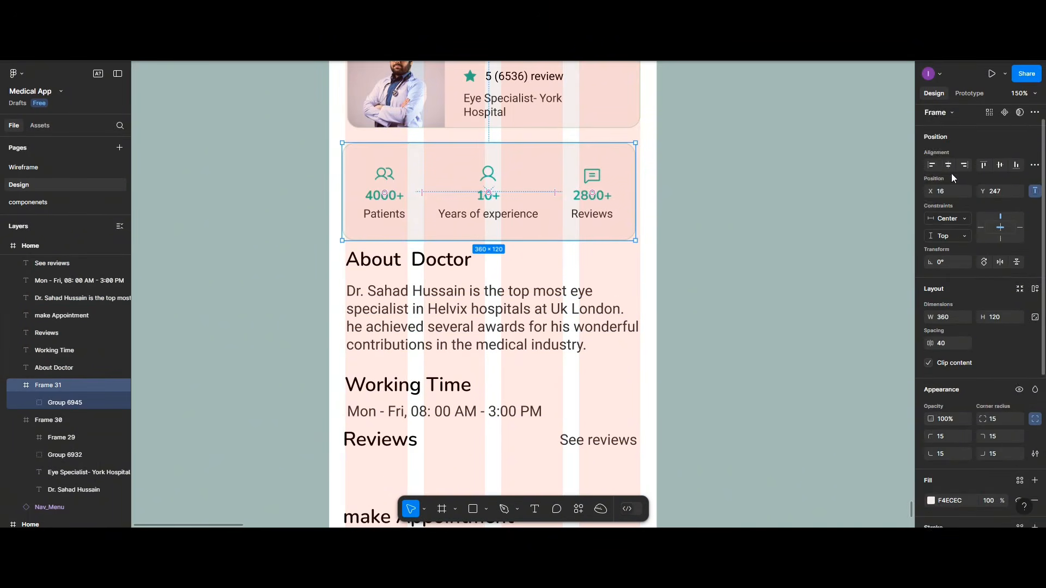
{"action": "scroll", "coordinate": [525, 267], "scroll_direction": "down", "scroll_amount": 2}
{"action": "scroll", "coordinate": [526, 269], "scroll_direction": "down", "scroll_amount": 2}
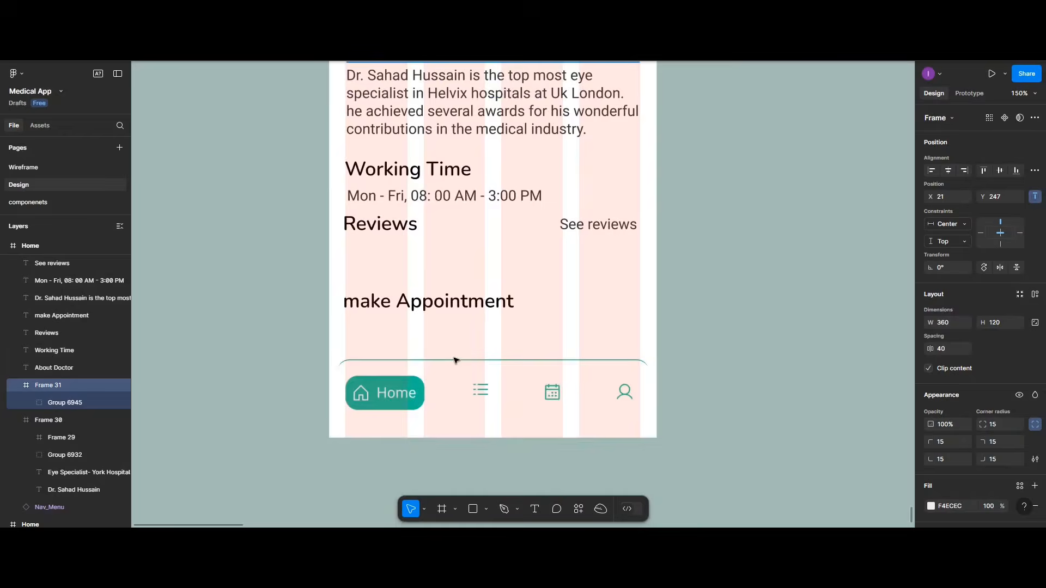
{"action": "left_click_drag", "start_coordinate": [437, 296], "coordinate": [437, 282]}
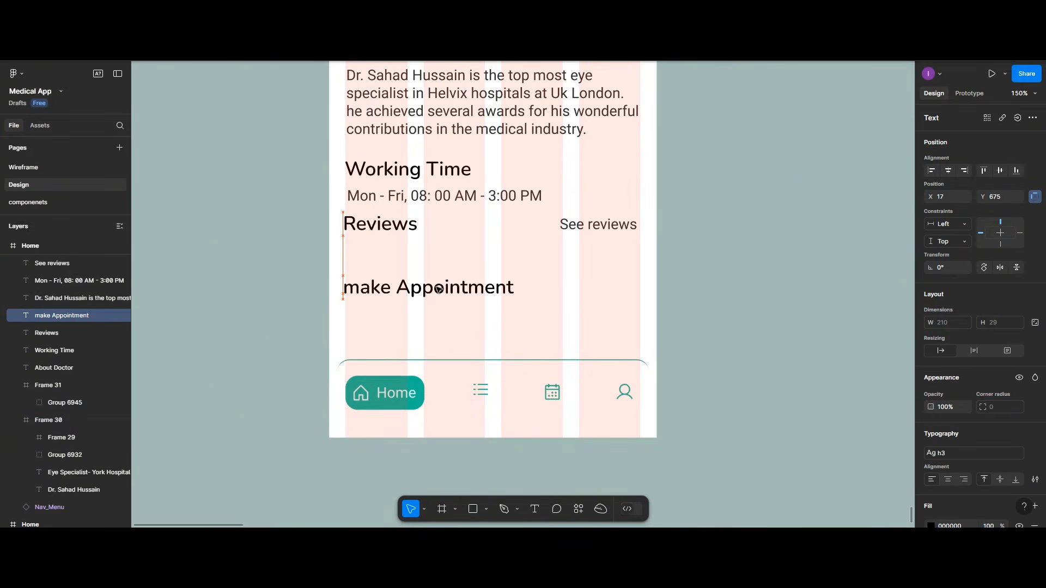
Step: Replace the lowercase m so the label reads 'Make Appointment'
{"action": "double_click", "coordinate": [356, 294]}
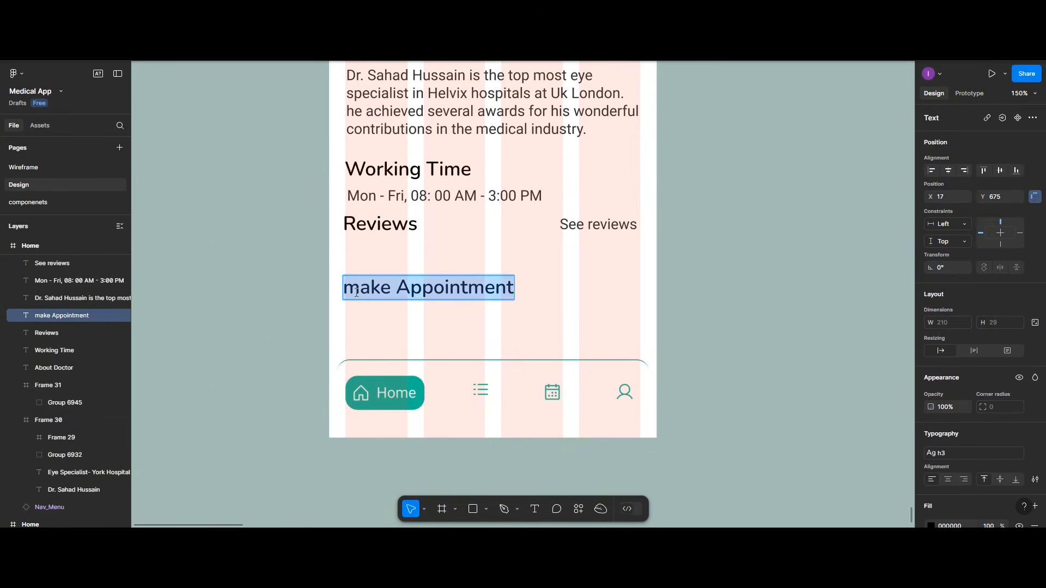
{"action": "left_click", "coordinate": [357, 292]}
{"action": "key", "text": "BackSpace"}
{"action": "type", "text": "M"}
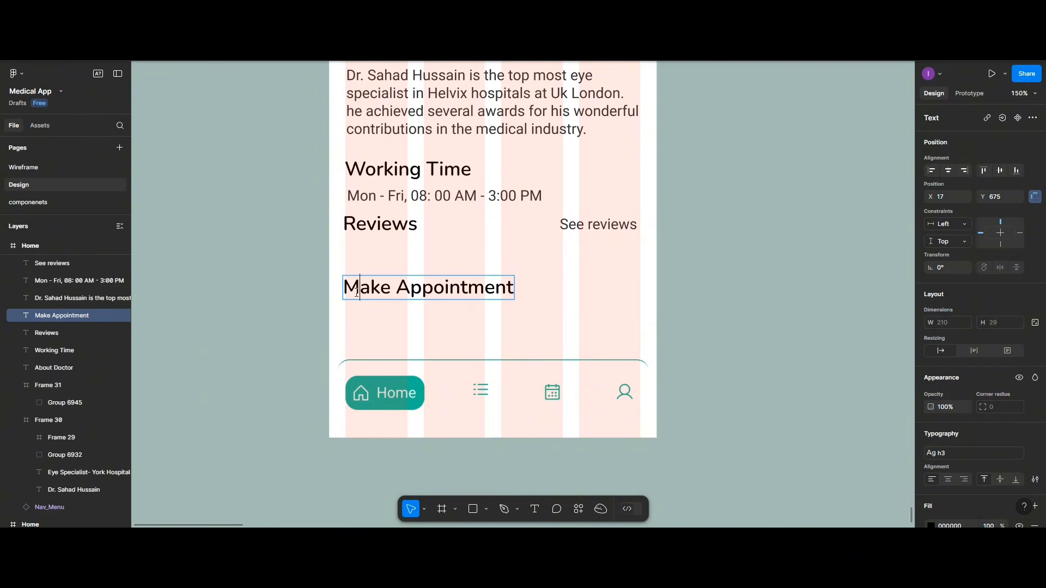
{"action": "scroll", "coordinate": [436, 359], "scroll_direction": "down", "scroll_amount": 1}
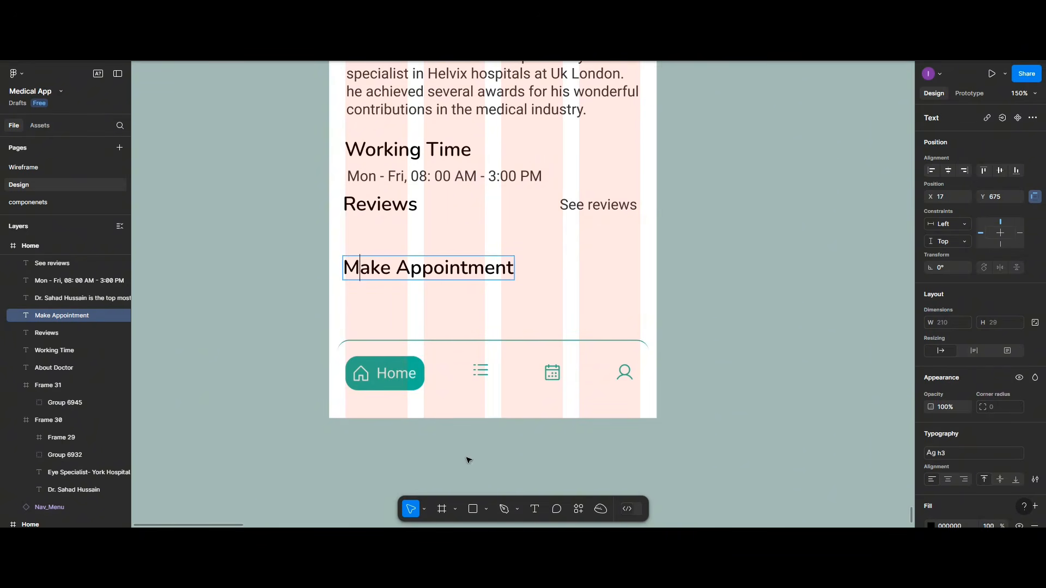
{"action": "left_click", "coordinate": [441, 509]}
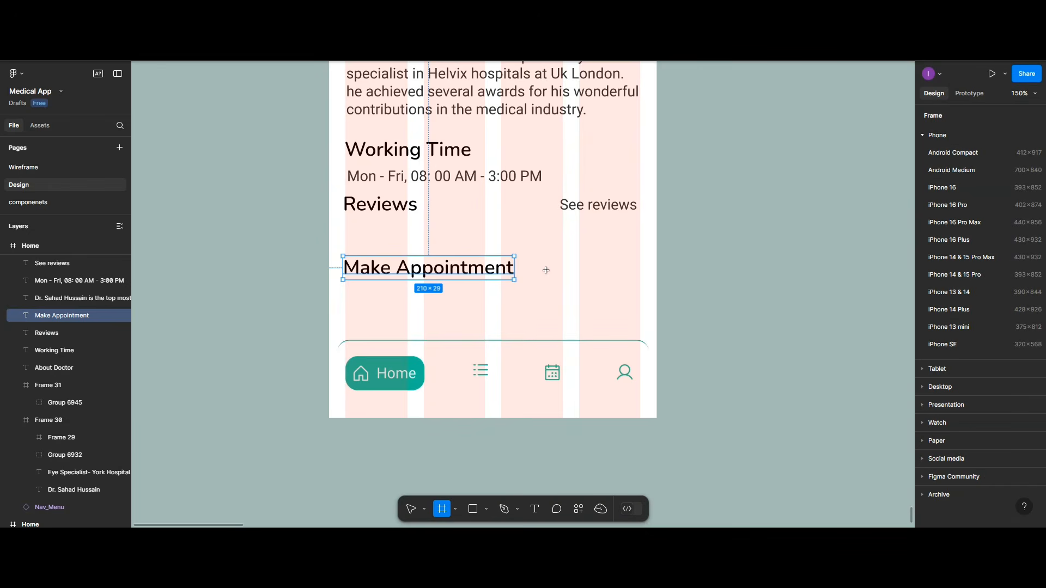
Step: Draw a 40×60 frame under Make Appointment with 10 corner radius and a teal 20C997 stroke
{"action": "left_click_drag", "start_coordinate": [546, 269], "coordinate": [578, 328]}
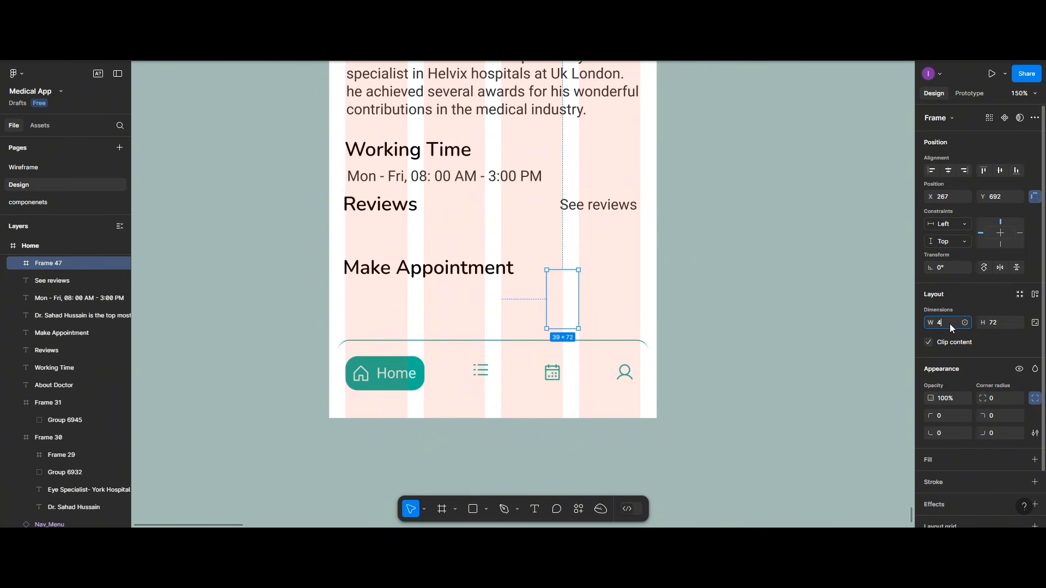
{"action": "left_click", "coordinate": [998, 324]}
{"action": "type", "text": "70"}
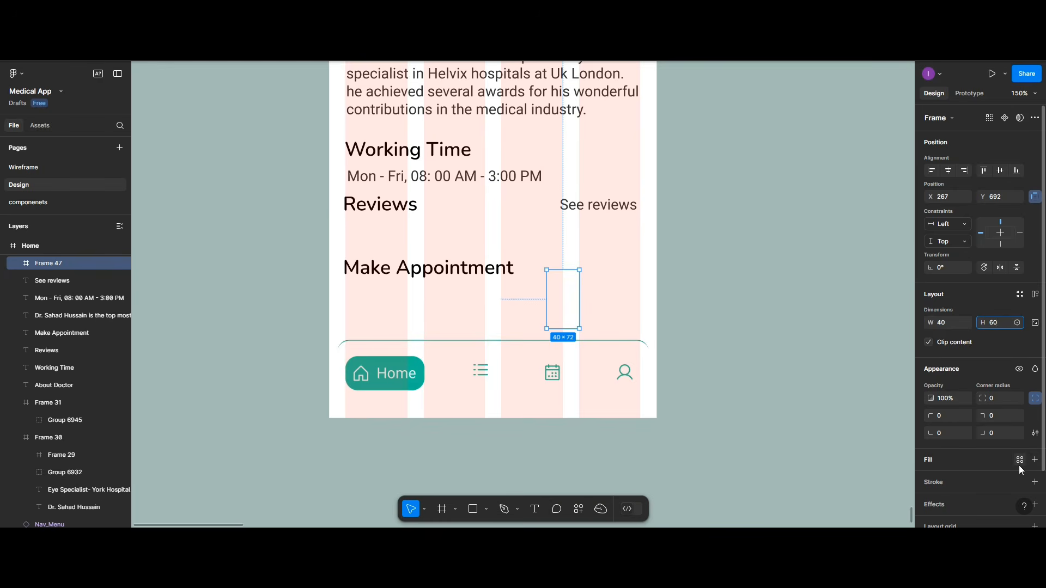
{"action": "key", "text": "Return"}
{"action": "left_click", "coordinate": [1034, 481]}
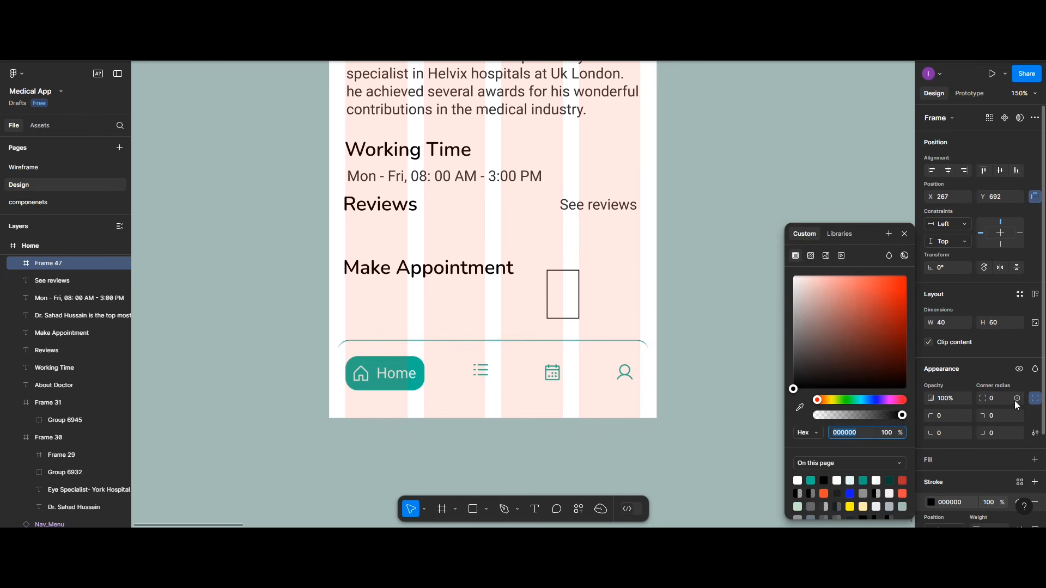
{"action": "left_click", "coordinate": [1001, 404]}
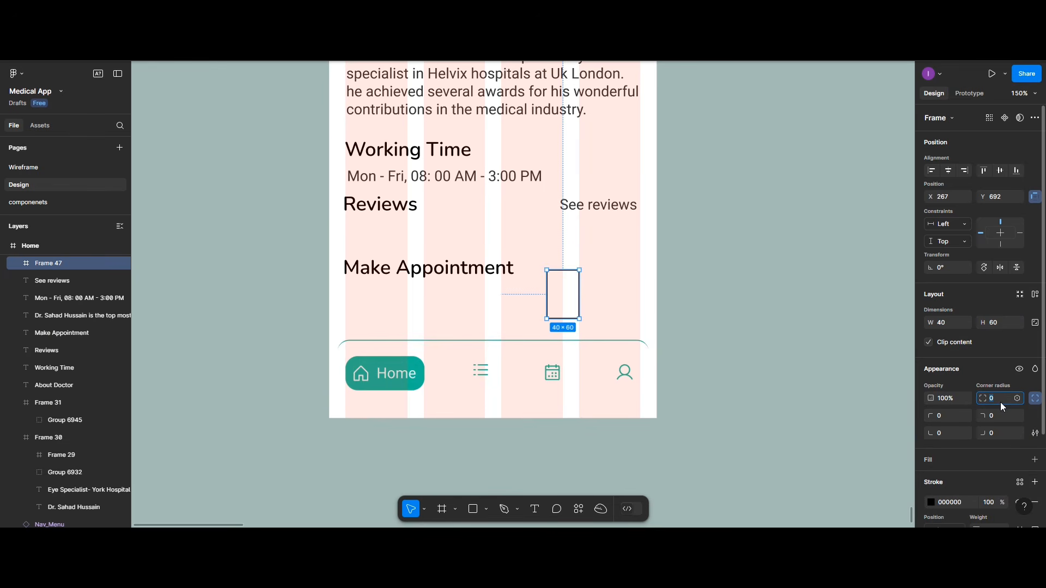
{"action": "type", "text": "10"}
{"action": "key", "text": "Return"}
{"action": "left_click", "coordinate": [931, 502]}
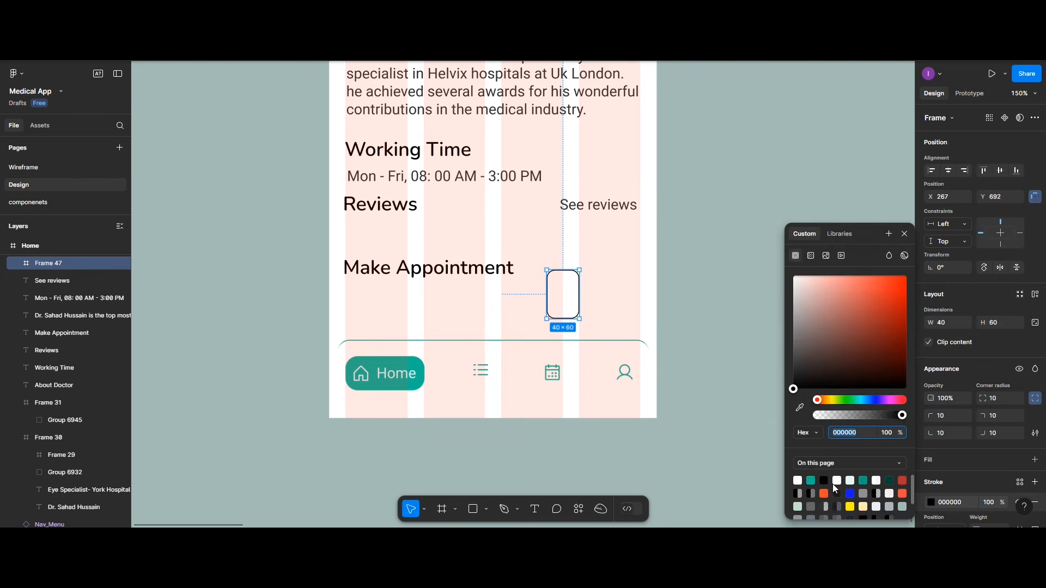
{"action": "left_click", "coordinate": [812, 481]}
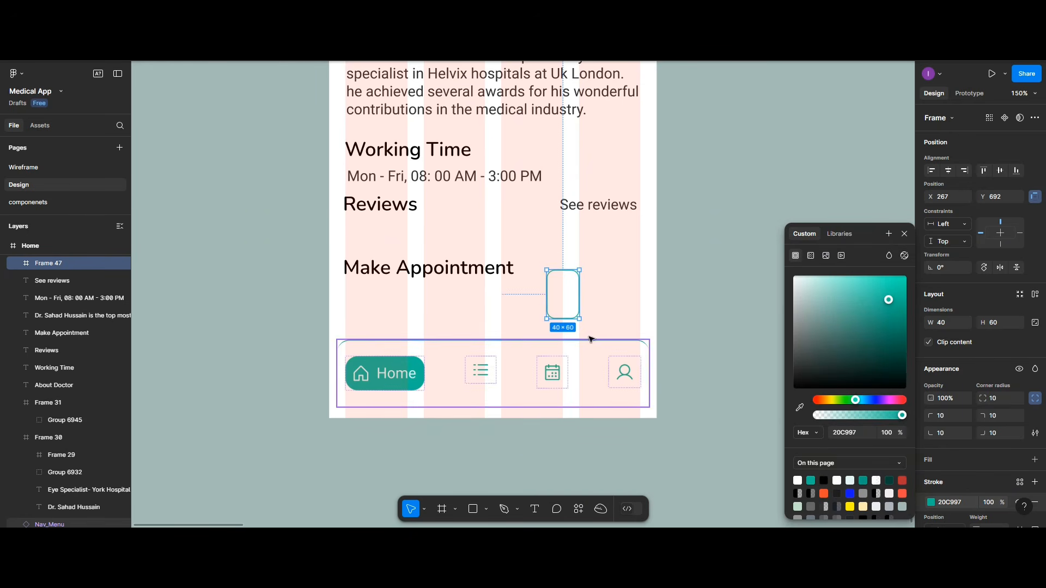
Step: Add a 'Mon' text label inside the new rounded frame
{"action": "left_click", "coordinate": [537, 504]}
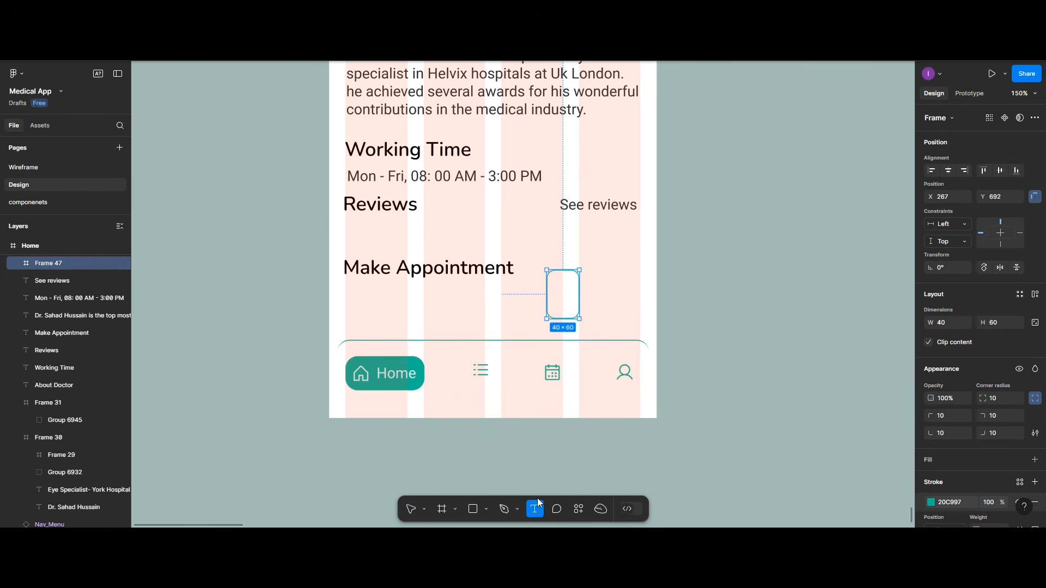
{"action": "left_click", "coordinate": [562, 287]}
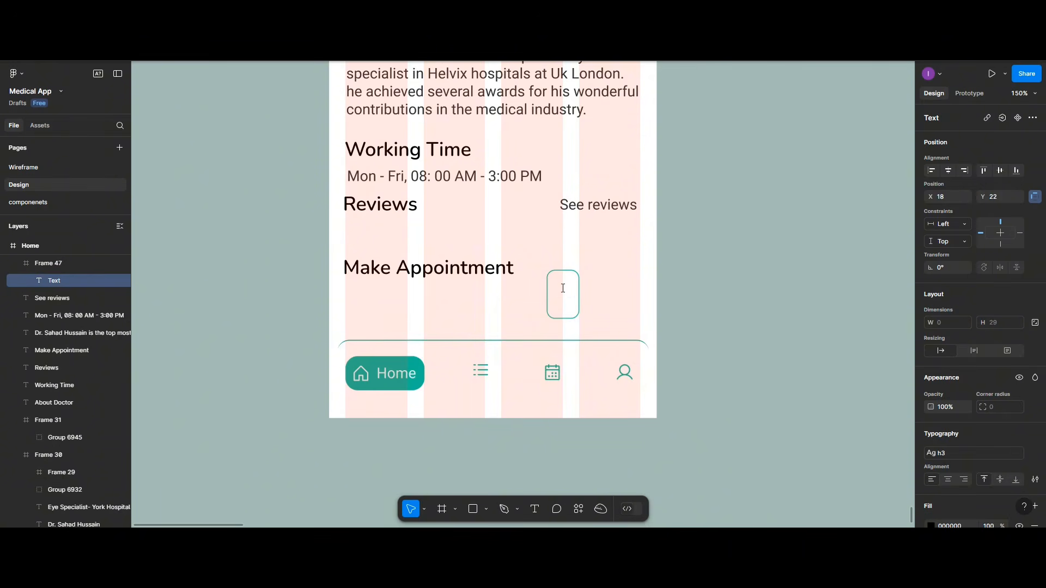
{"action": "type", "text": "Mon"}
{"action": "key", "text": "Escape"}
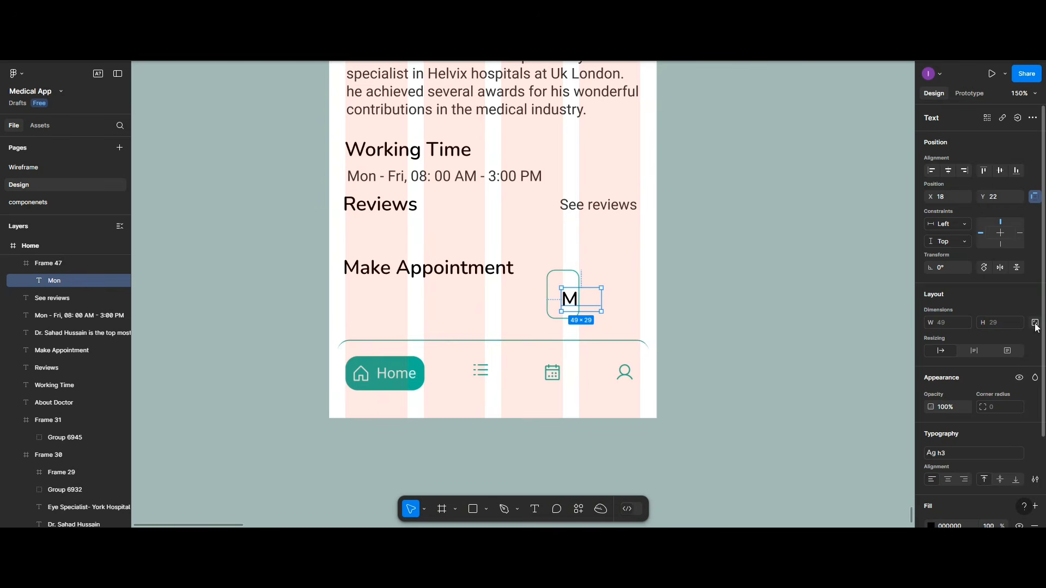
Step: Give Mon the body small style, centre it in the frame, colour it 1BAF85, and duplicate it
{"action": "scroll", "coordinate": [1033, 327], "scroll_direction": "down", "scroll_amount": 2}
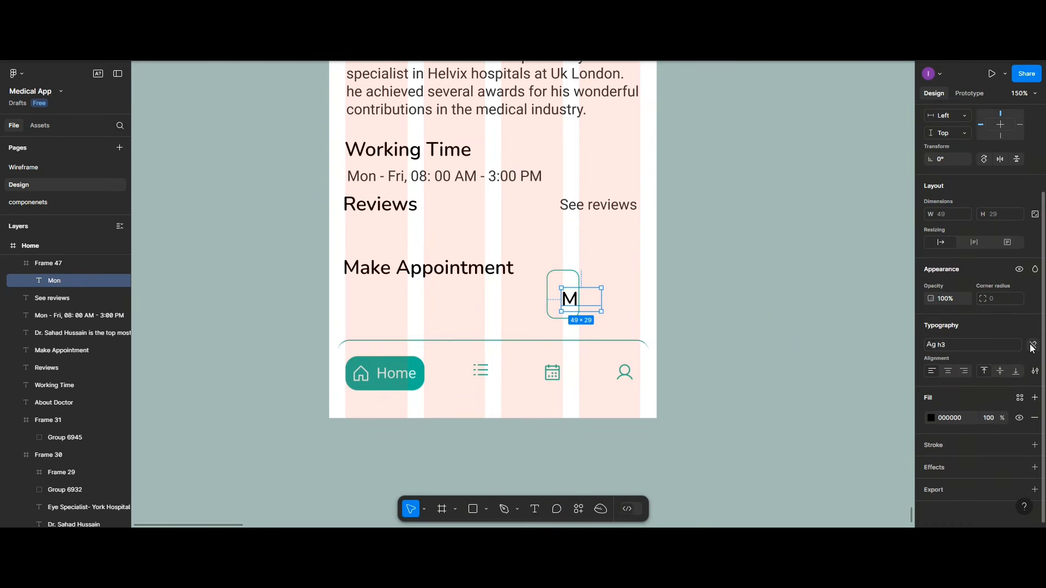
{"action": "left_click", "coordinate": [1033, 344]}
{"action": "left_click", "coordinate": [1032, 326]}
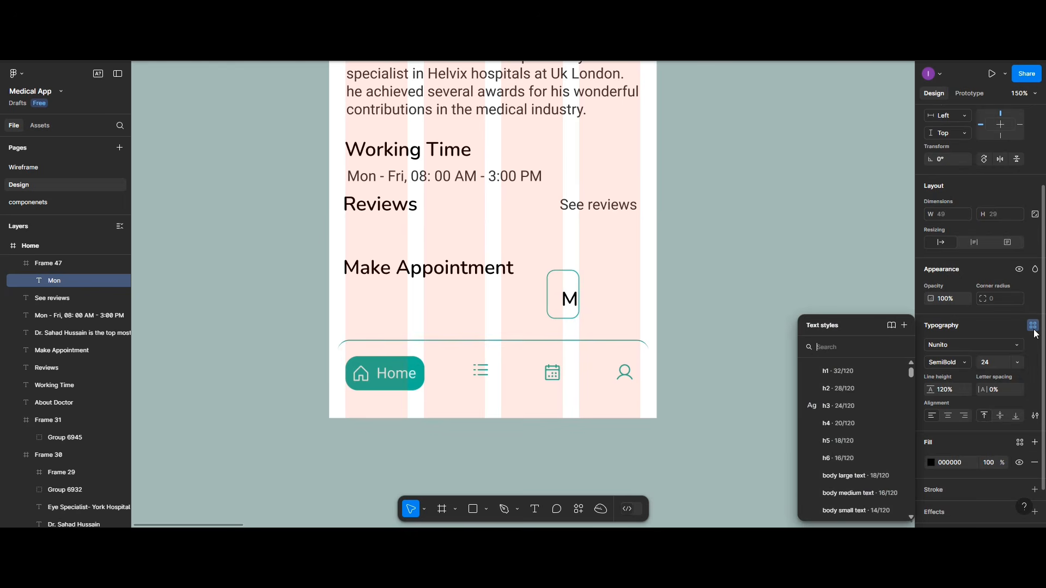
{"action": "left_click", "coordinate": [838, 510]}
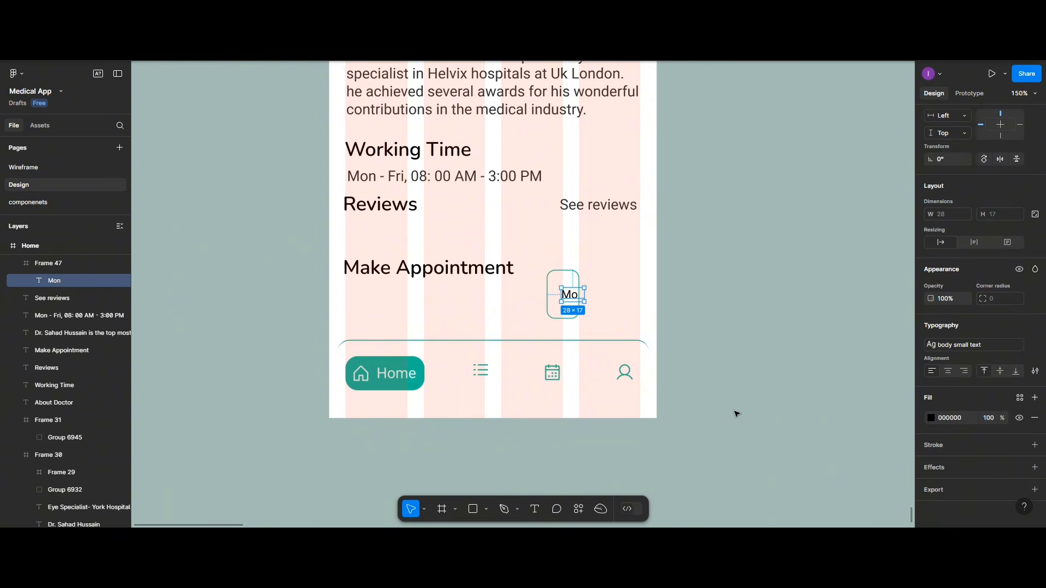
{"action": "left_click_drag", "start_coordinate": [566, 297], "coordinate": [561, 291]}
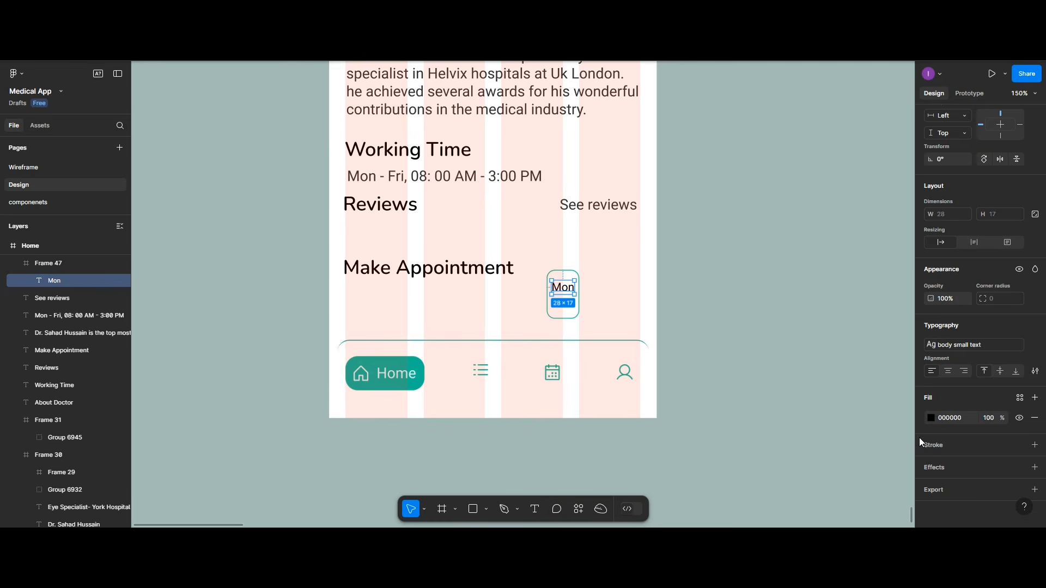
{"action": "left_click", "coordinate": [931, 417]}
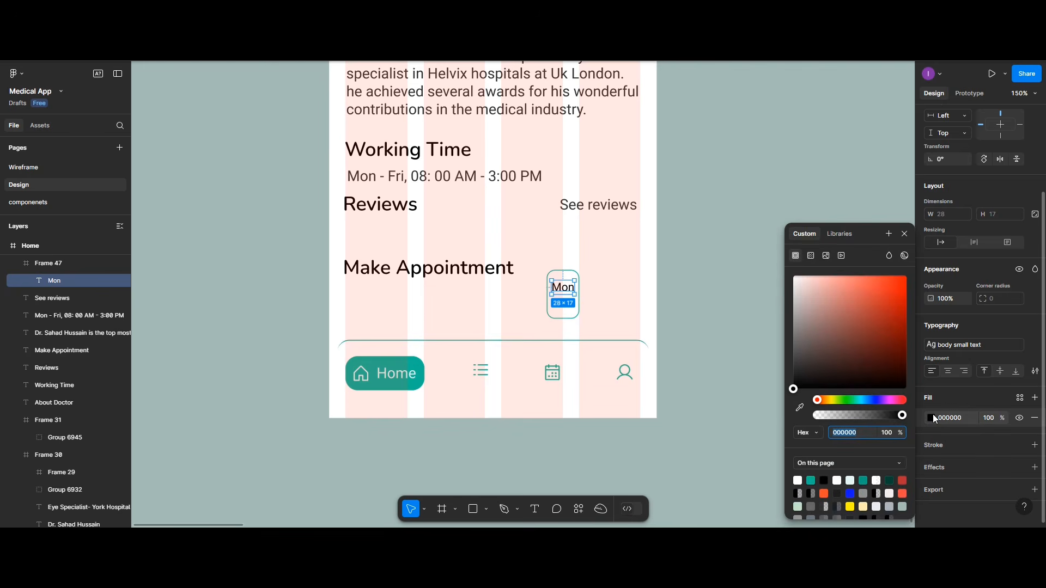
{"action": "left_click", "coordinate": [863, 479]}
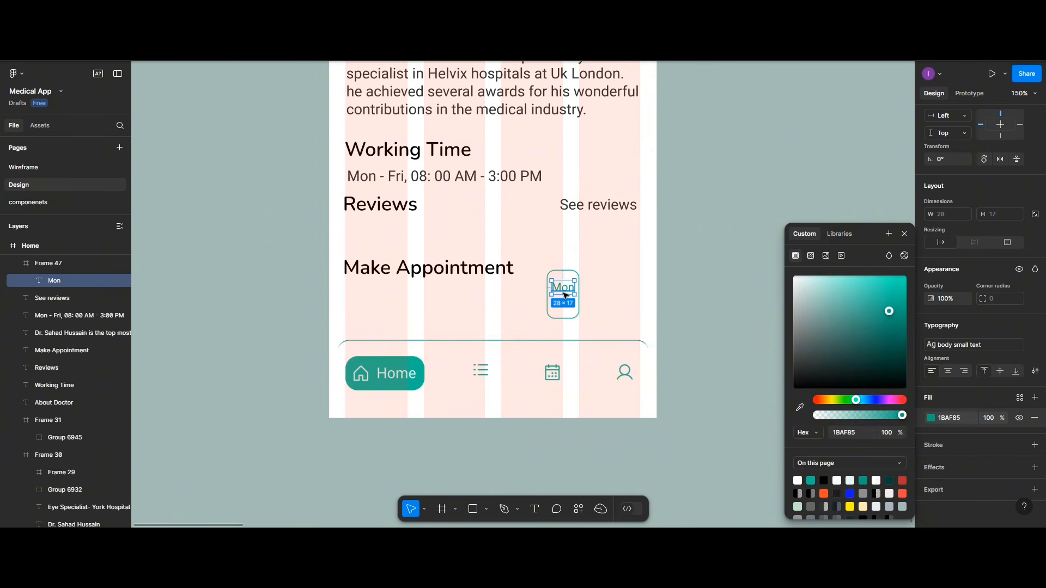
{"action": "key", "text": "ctrl+d"}
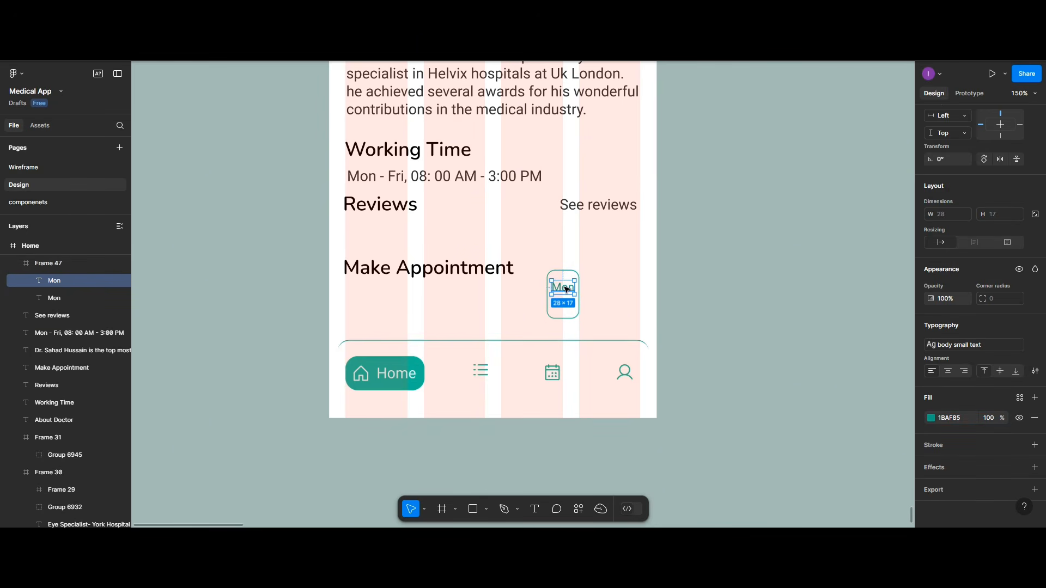
Step: Move the Mon copy lower in the frame and retype it as '15'
{"action": "left_click_drag", "start_coordinate": [566, 289], "coordinate": [566, 309]}
{"action": "double_click", "coordinate": [566, 308]}
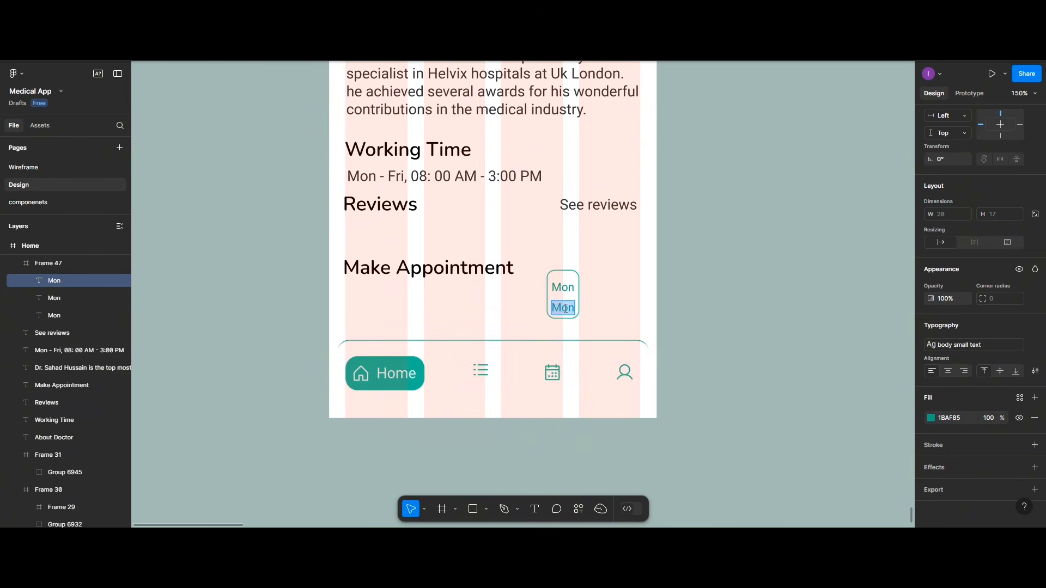
{"action": "type", "text": "15"}
{"action": "key", "text": "Escape"}
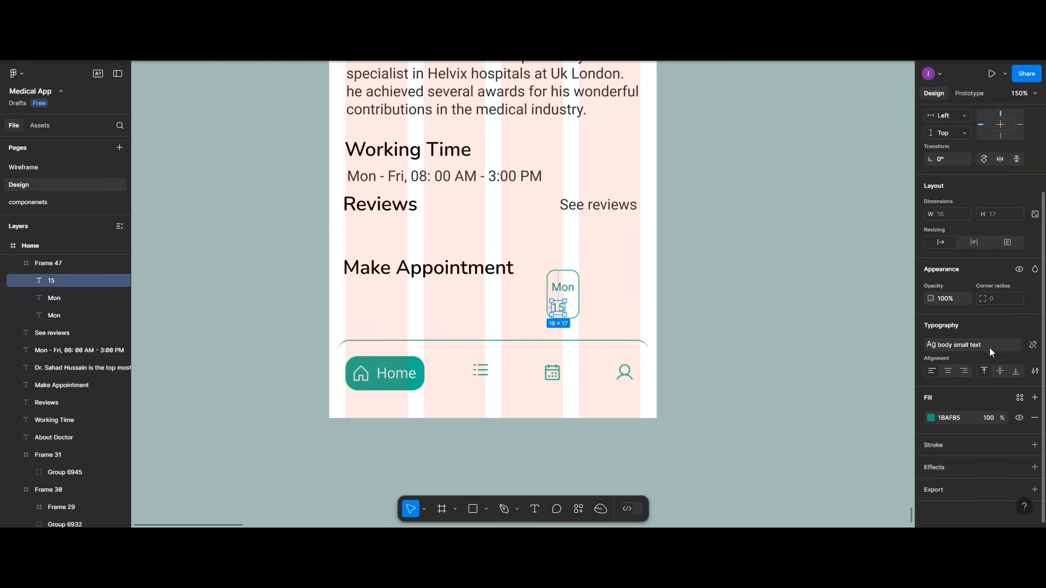
Step: Make the 15 SemiBold and centre it horizontally in the card below Mon
{"action": "left_click", "coordinate": [1032, 345]}
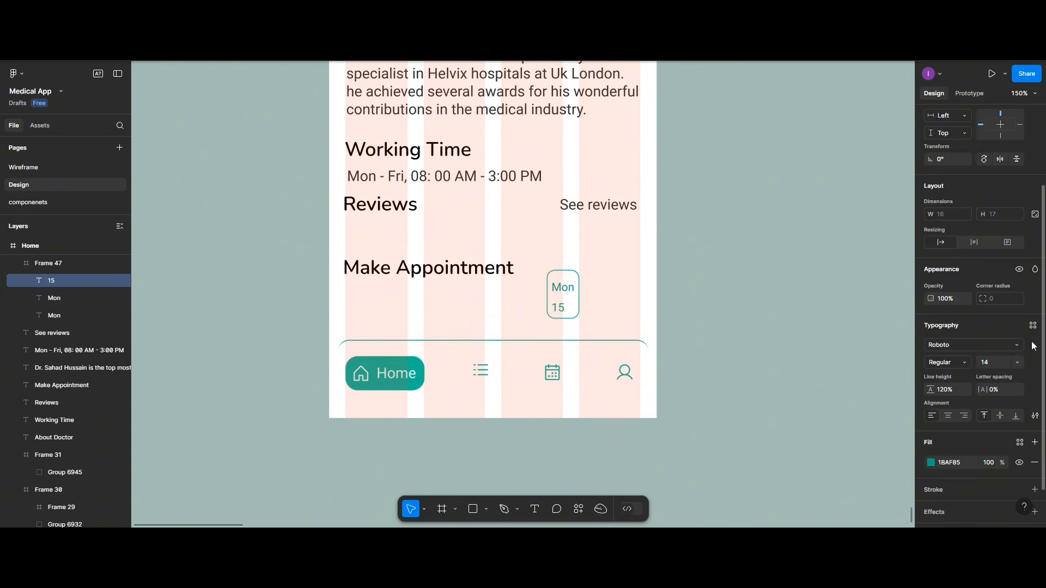
{"action": "left_click", "coordinate": [943, 363]}
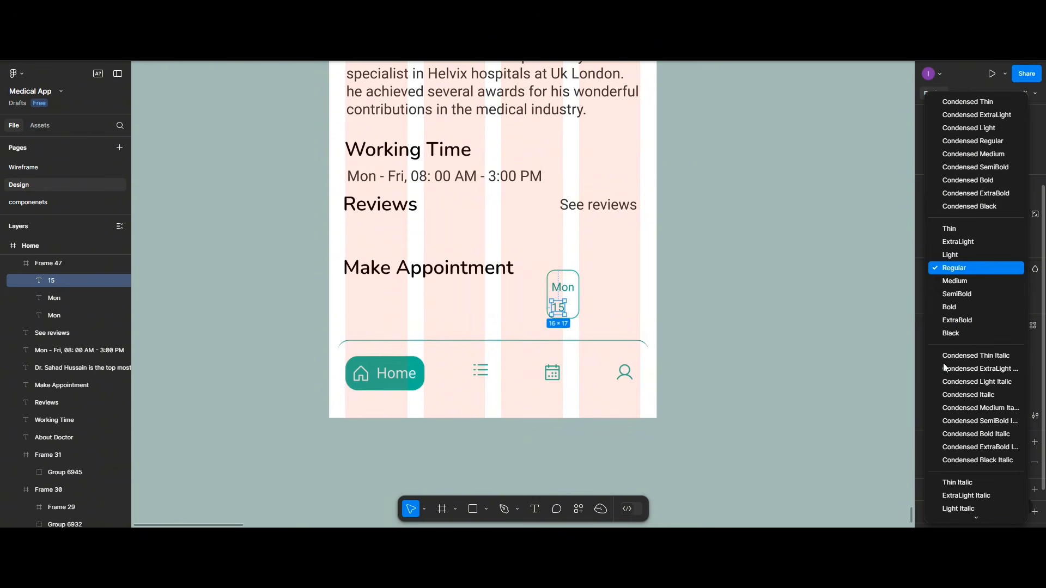
{"action": "left_click", "coordinate": [942, 297]}
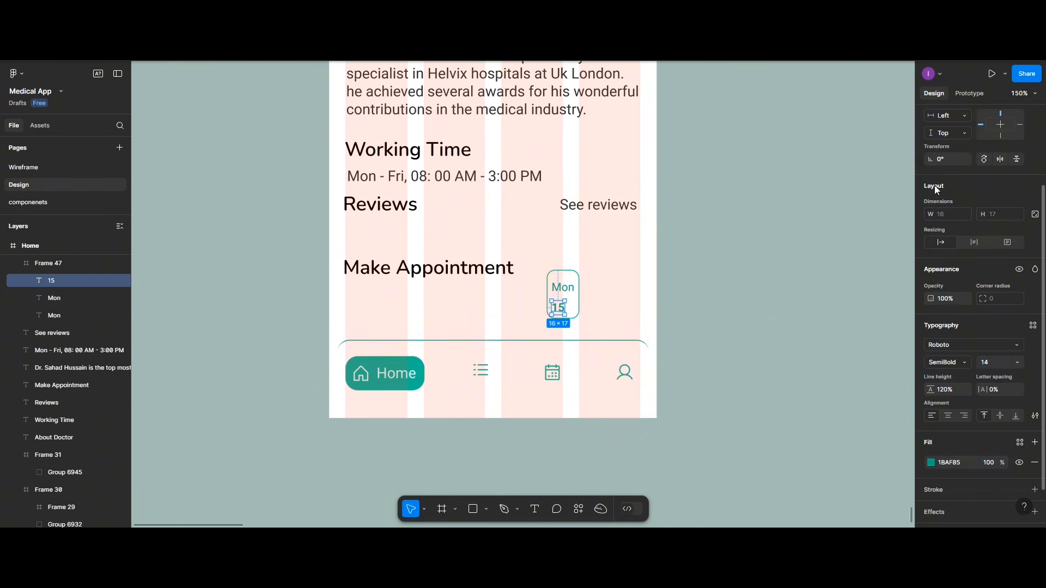
{"action": "scroll", "coordinate": [962, 210], "scroll_direction": "up", "scroll_amount": 3}
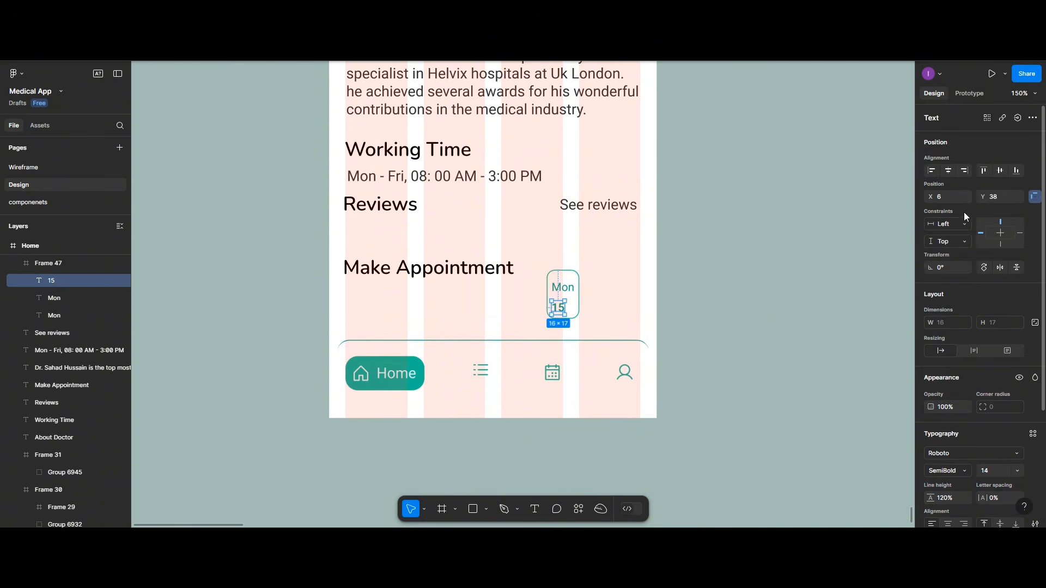
{"action": "left_click", "coordinate": [950, 171]}
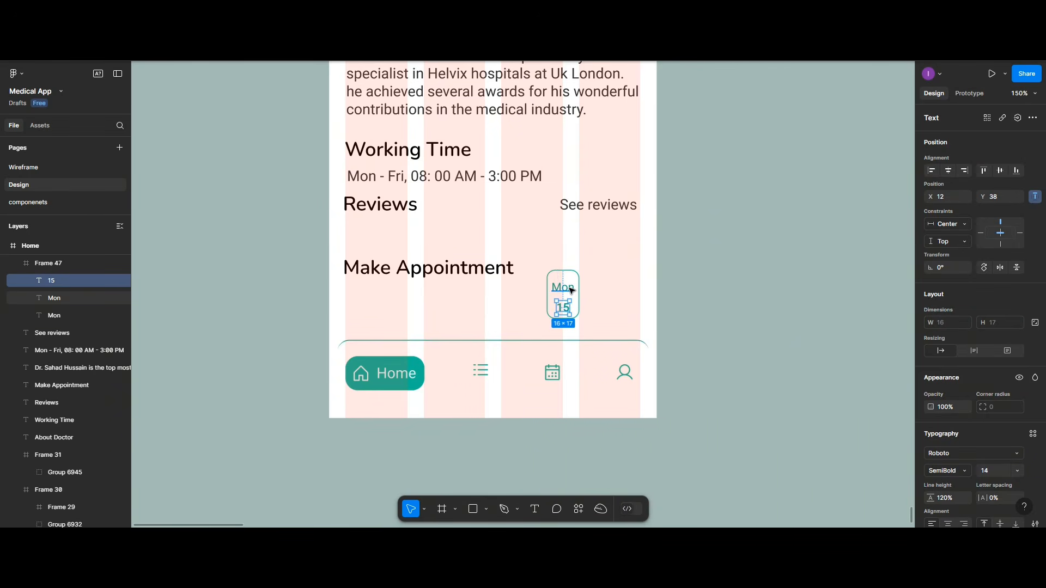
{"action": "left_click", "coordinate": [571, 290]}
{"action": "left_click", "coordinate": [563, 308], "text": "shift"}
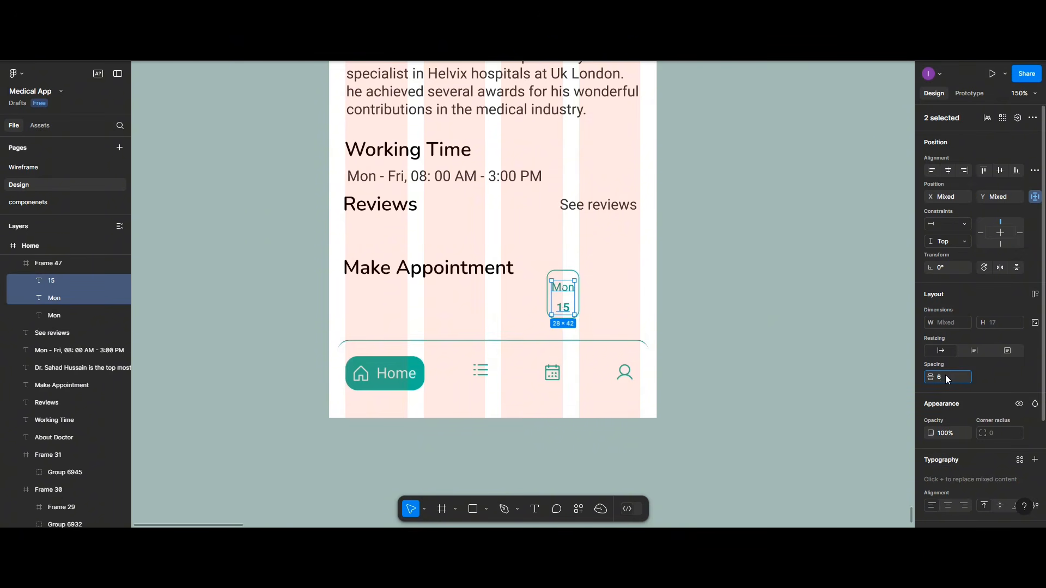
{"action": "left_click", "coordinate": [591, 306]}
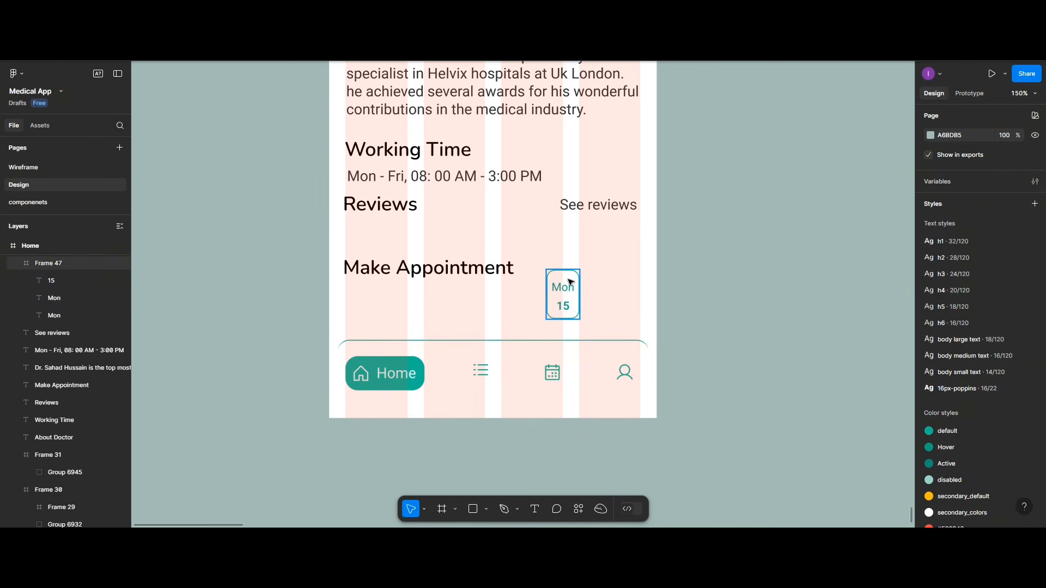
Step: Duplicate the Mon/15 date card repeatedly to build a row of day cards under Make Appointment
{"action": "left_click_drag", "start_coordinate": [569, 281], "coordinate": [418, 315]}
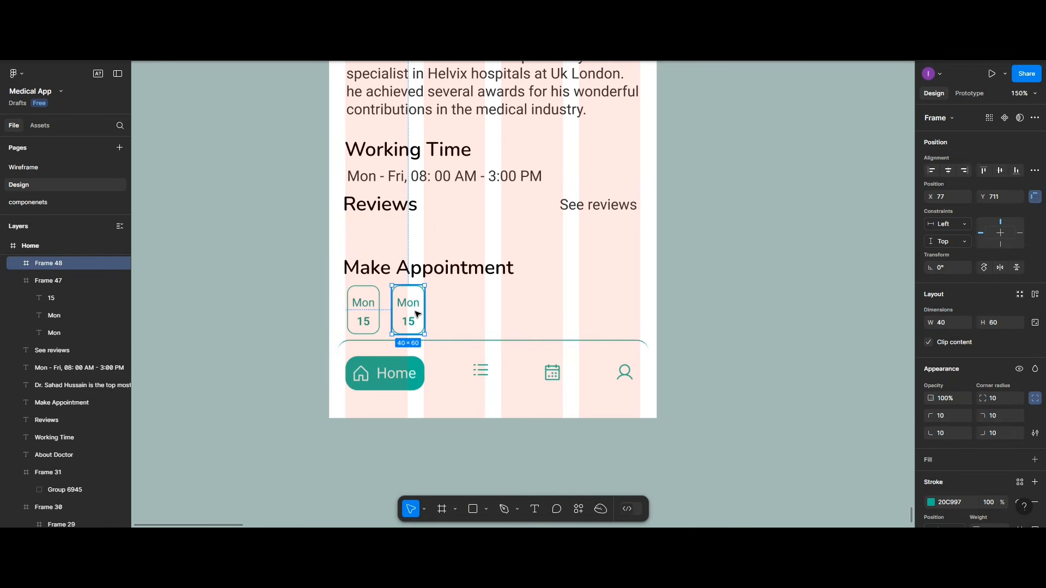
{"action": "key", "text": "ctrl+d"}
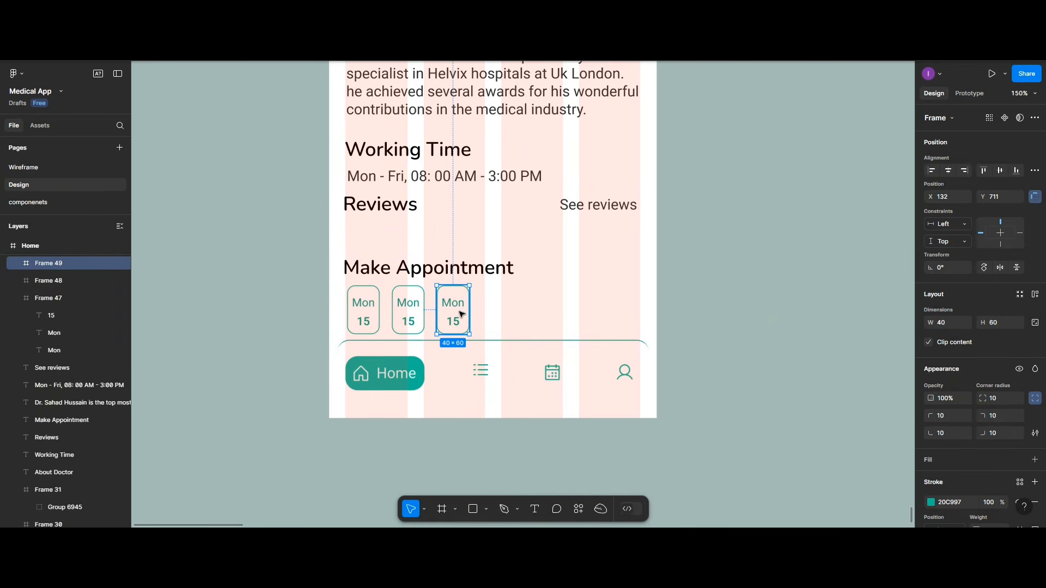
{"action": "key", "text": "ctrl+d"}
{"action": "left_click_drag", "start_coordinate": [504, 316], "coordinate": [627, 314]}
{"action": "key", "text": "ctrl+d"}
{"action": "key", "text": "ctrl+d"}
{"action": "key", "text": "ctrl+d"}
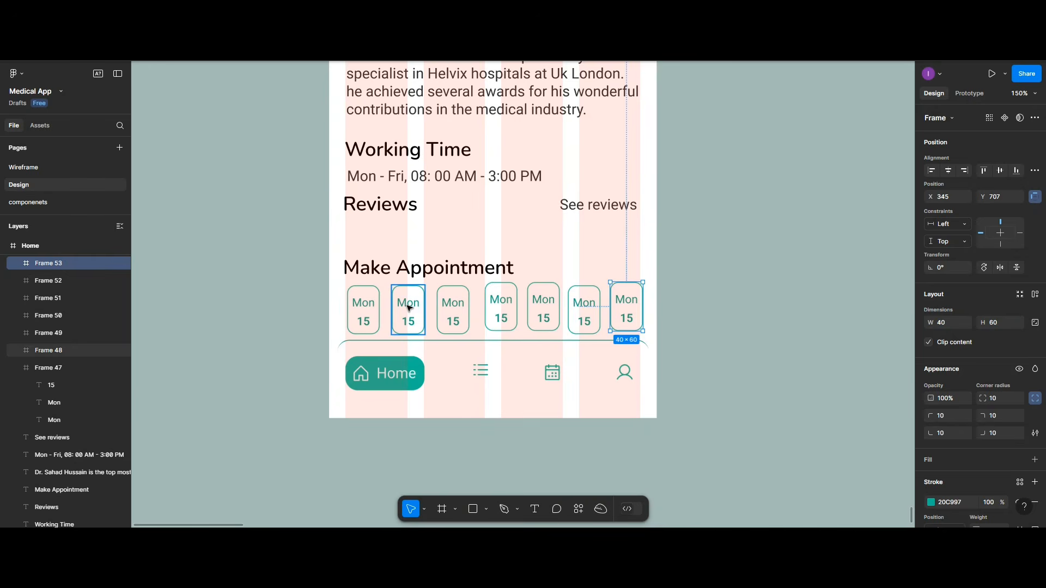
Step: Relabel the second date card as Tue 16
{"action": "double_click", "coordinate": [408, 305]}
{"action": "double_click", "coordinate": [408, 304]}
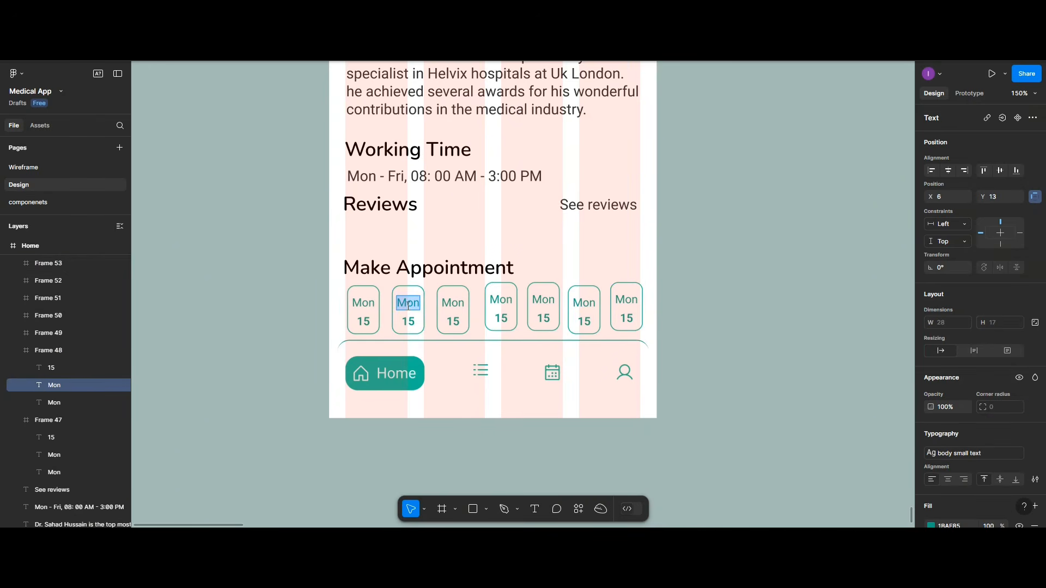
{"action": "type", "text": "Tue"}
{"action": "key", "text": "ctrl+z"}
{"action": "type", "text": "Tu"}
{"action": "key", "text": "BackSpace"}
{"action": "key", "text": "BackSpace"}
{"action": "key", "text": "Escape"}
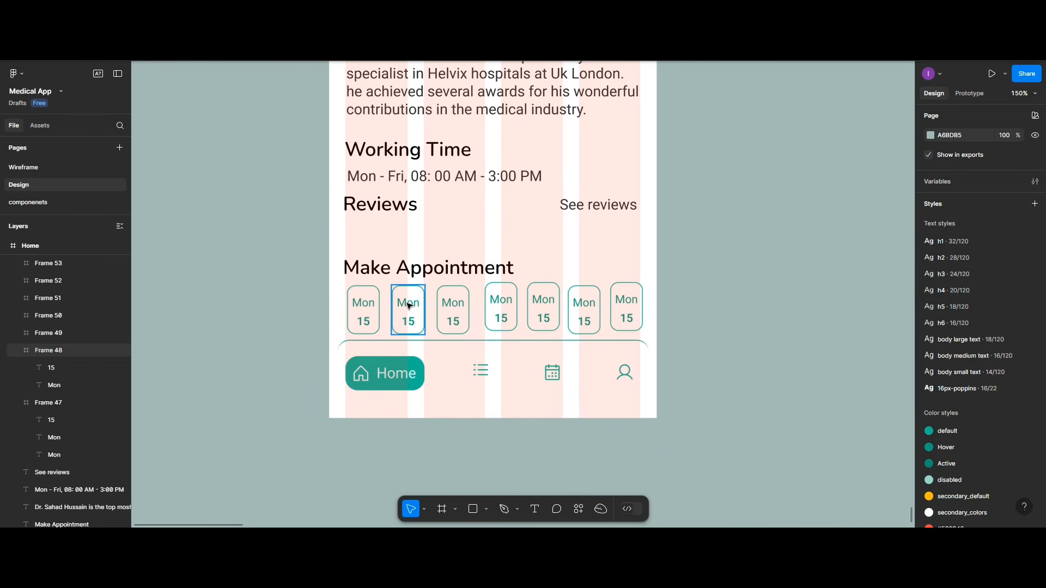
{"action": "double_click", "coordinate": [409, 305]}
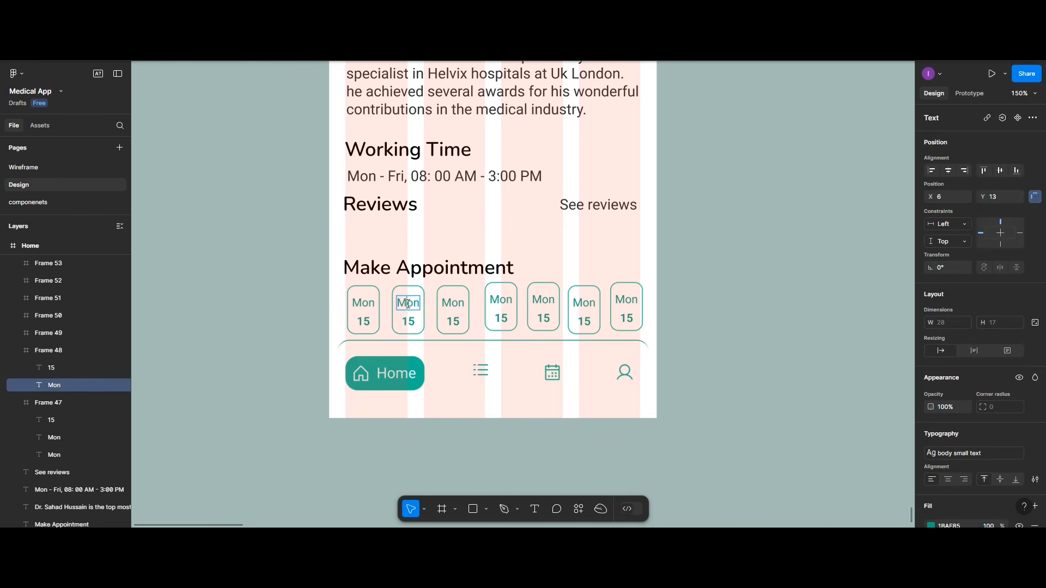
{"action": "double_click", "coordinate": [407, 304]}
{"action": "type", "text": "Tue"}
{"action": "double_click", "coordinate": [414, 323]}
{"action": "type", "text": "1"}
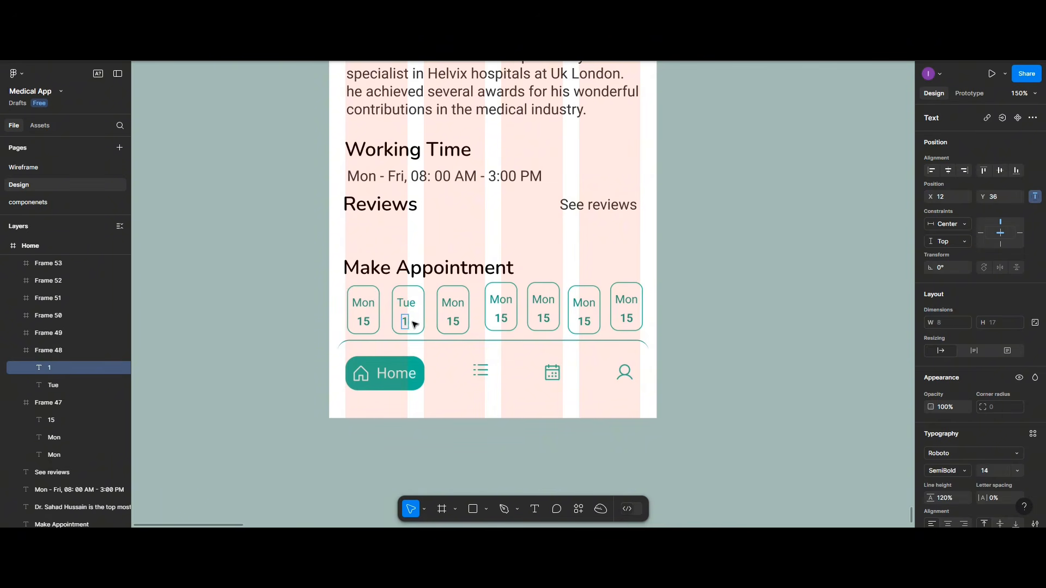
{"action": "type", "text": "6"}
Step: Delete the mistyped 'MAon' label and relabel the third card as Wed 17
{"action": "left_click", "coordinate": [455, 304]}
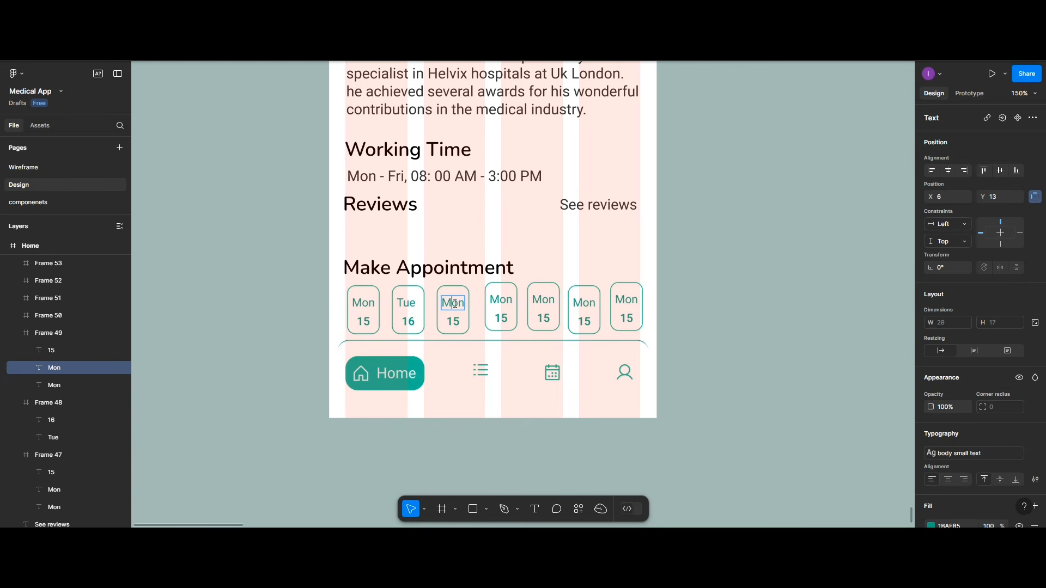
{"action": "type", "text": "A"}
{"action": "left_click", "coordinate": [500, 318]}
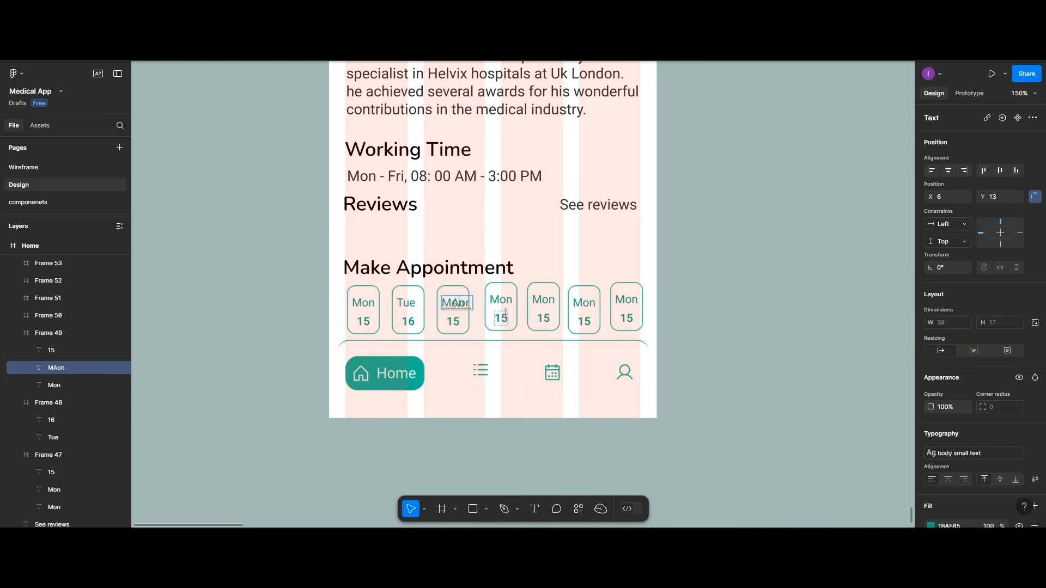
{"action": "left_click", "coordinate": [459, 304]}
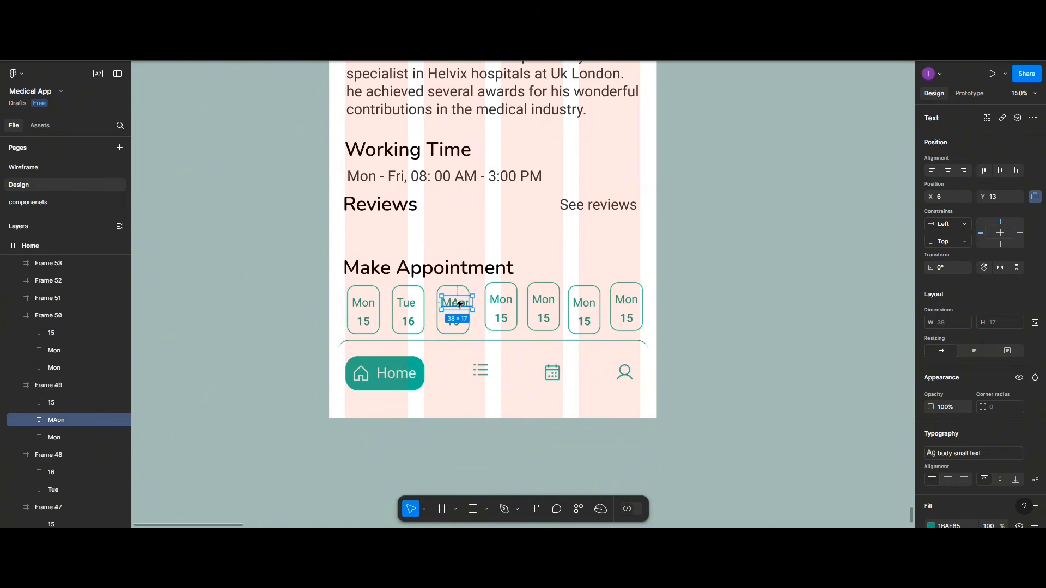
{"action": "key", "text": "Delete"}
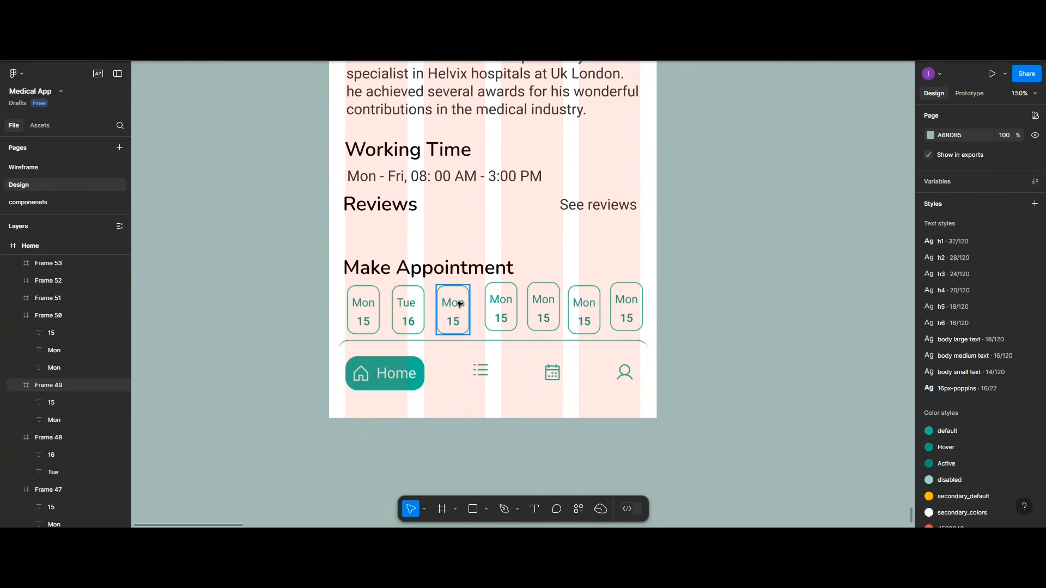
{"action": "double_click", "coordinate": [459, 304]}
{"action": "double_click", "coordinate": [459, 302]}
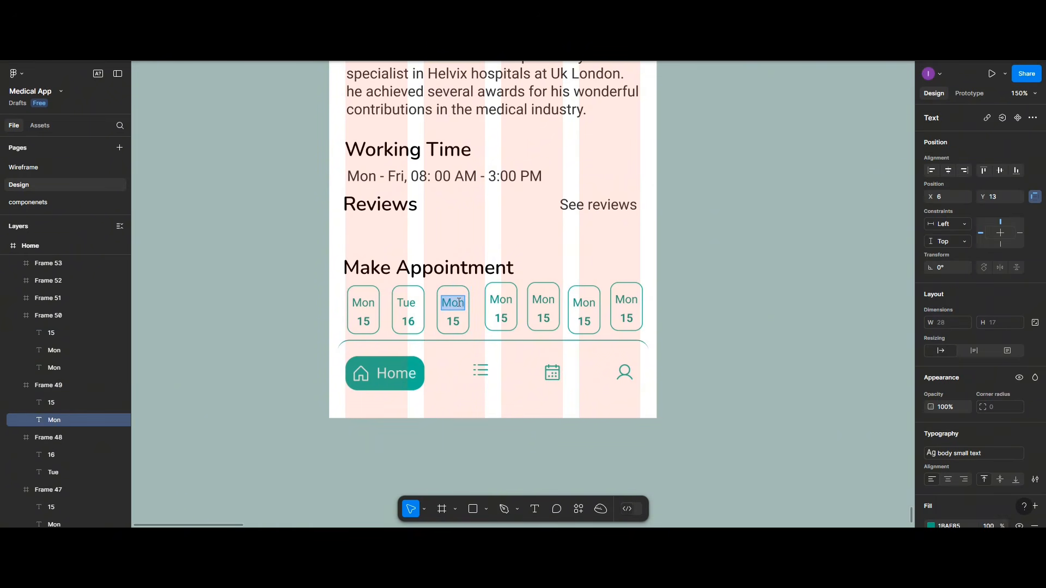
{"action": "type", "text": "Wed"}
{"action": "left_click", "coordinate": [457, 325]}
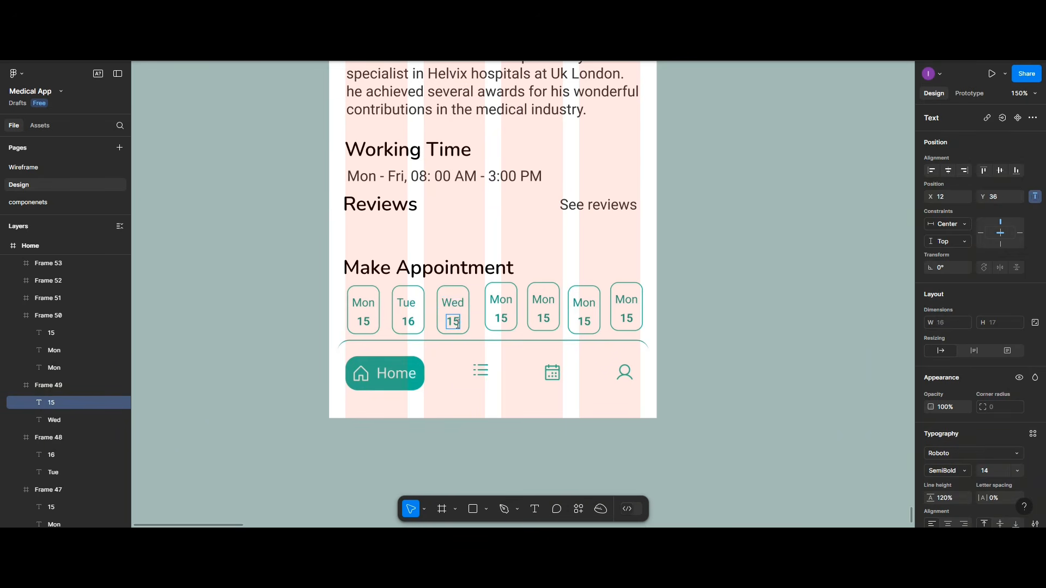
{"action": "double_click", "coordinate": [458, 325]}
{"action": "left_click", "coordinate": [457, 325]}
{"action": "key", "text": "BackSpace"}
{"action": "type", "text": "7"}
Step: Relabel the fourth card as Thu 18, deleting its leftover Mon text
{"action": "double_click", "coordinate": [497, 300]}
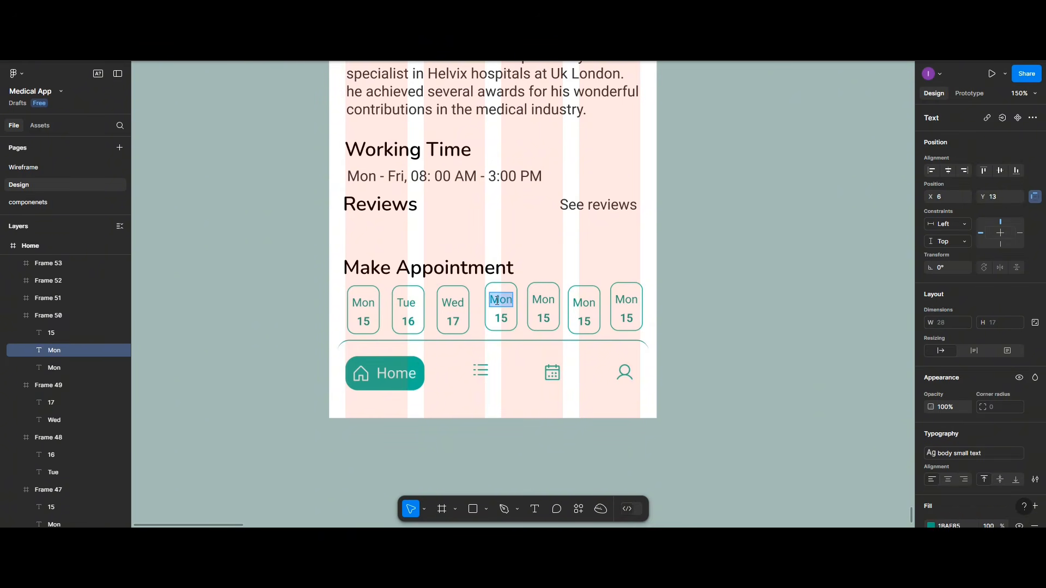
{"action": "type", "text": "Thu"}
{"action": "left_click", "coordinate": [510, 299]}
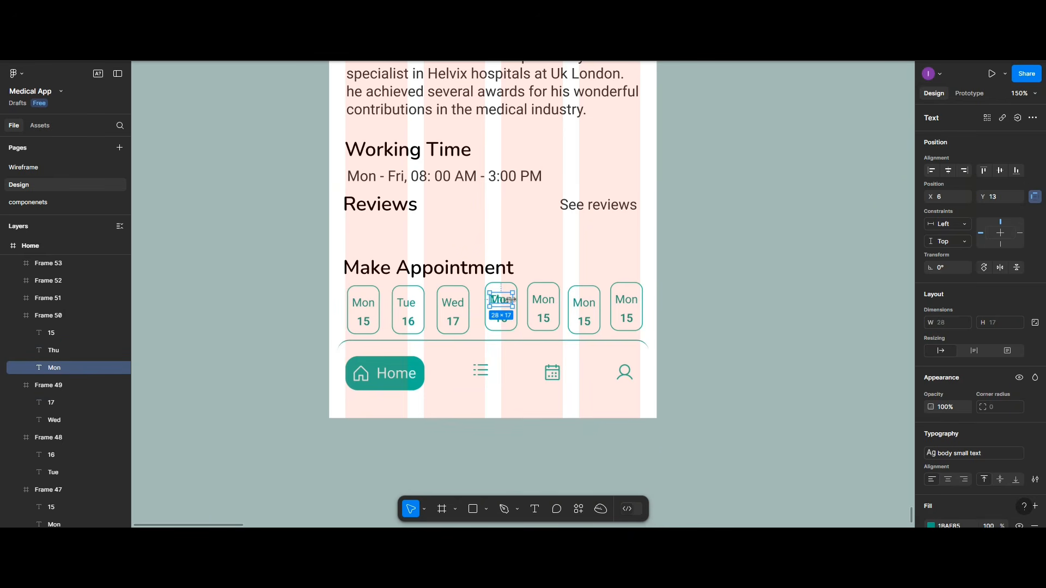
{"action": "key", "text": "Delete"}
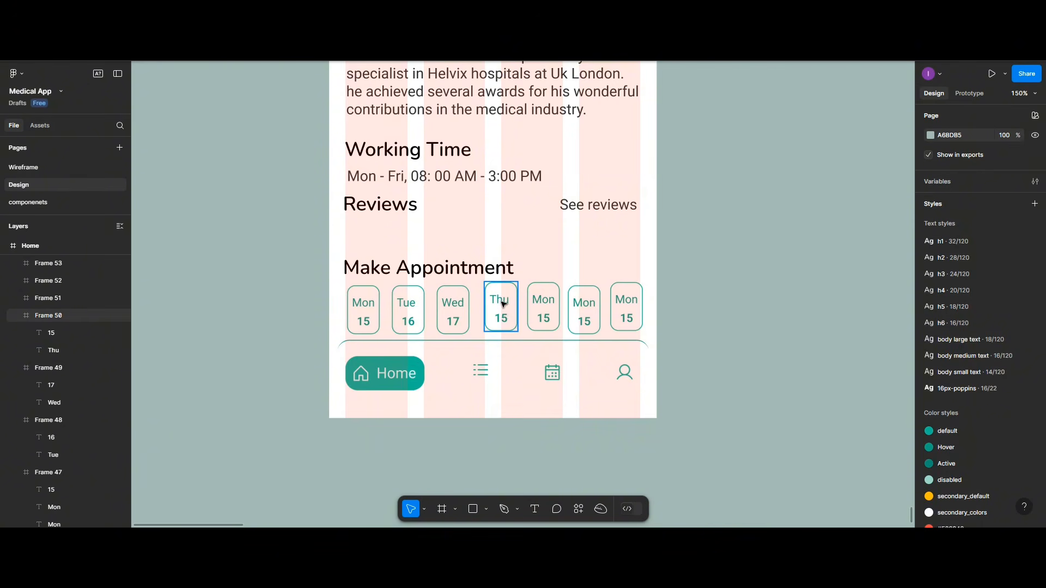
{"action": "left_click", "coordinate": [502, 321]}
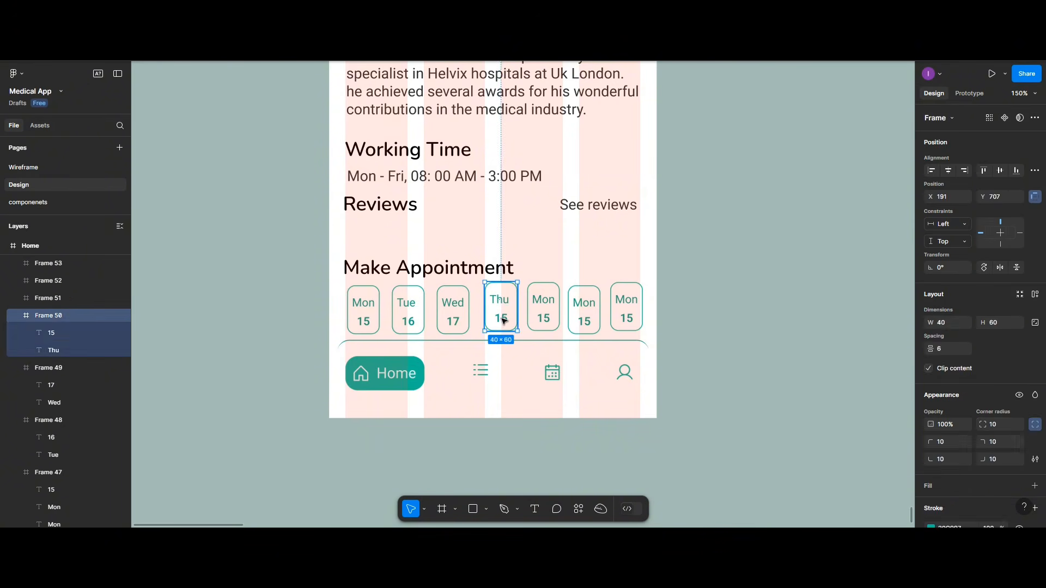
{"action": "left_click", "coordinate": [503, 320]}
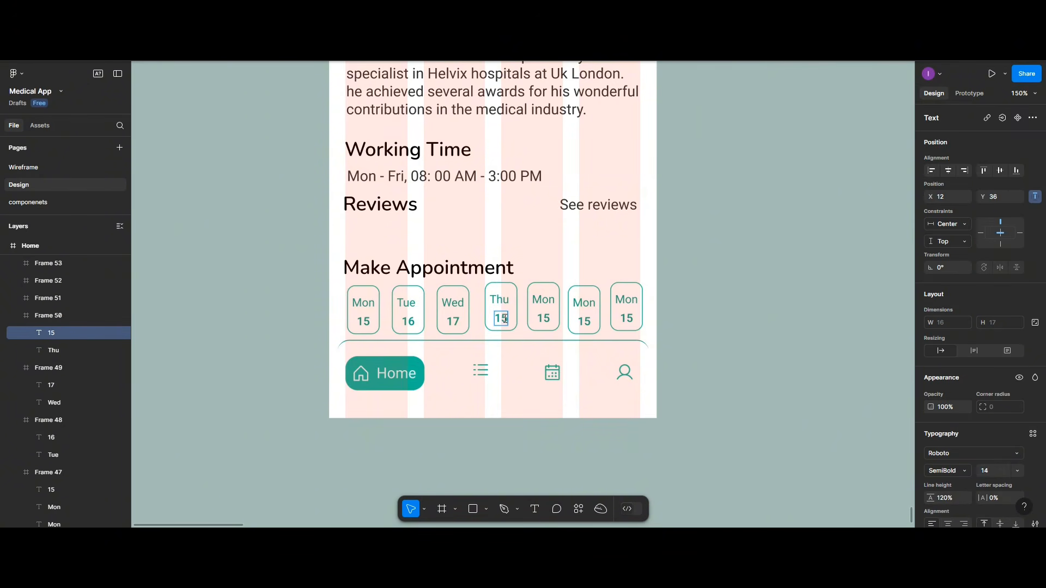
{"action": "key", "text": "BackSpace"}
{"action": "type", "text": "8"}
Step: Discard the stray edit on the fifth card and select the three leftover Mon 15 cards
{"action": "double_click", "coordinate": [537, 300]}
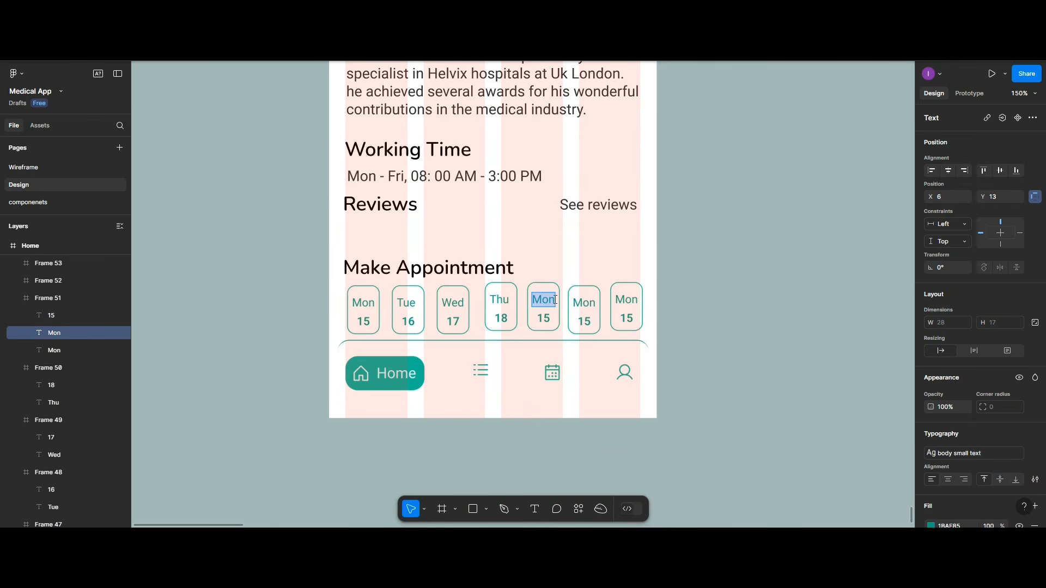
{"action": "type", "text": "f"}
{"action": "key", "text": "BackSpace"}
{"action": "key", "text": "Escape"}
{"action": "left_click", "coordinate": [640, 334]}
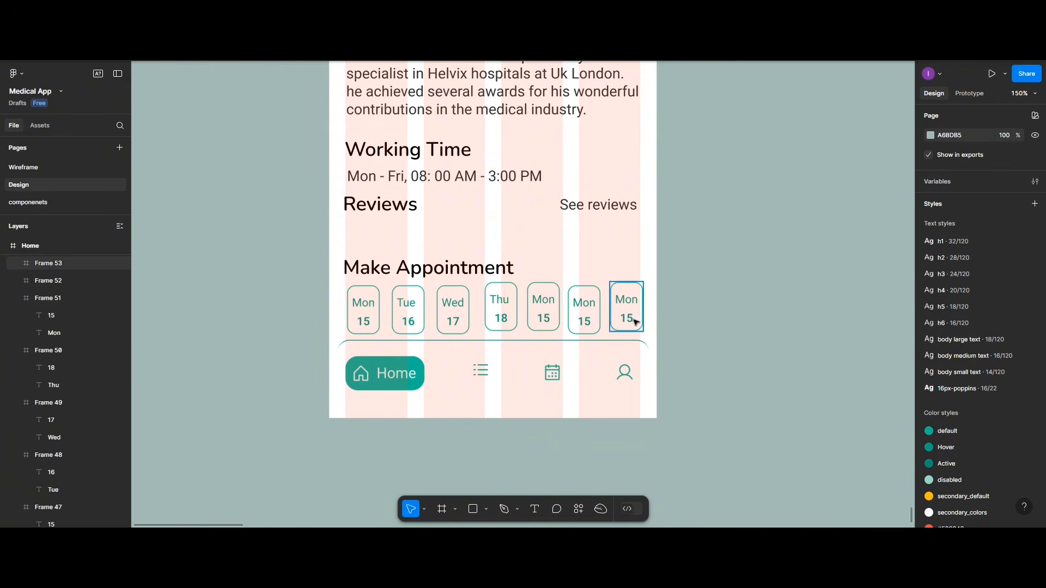
{"action": "left_click", "coordinate": [576, 312]}
{"action": "left_click", "coordinate": [546, 312], "text": "shift"}
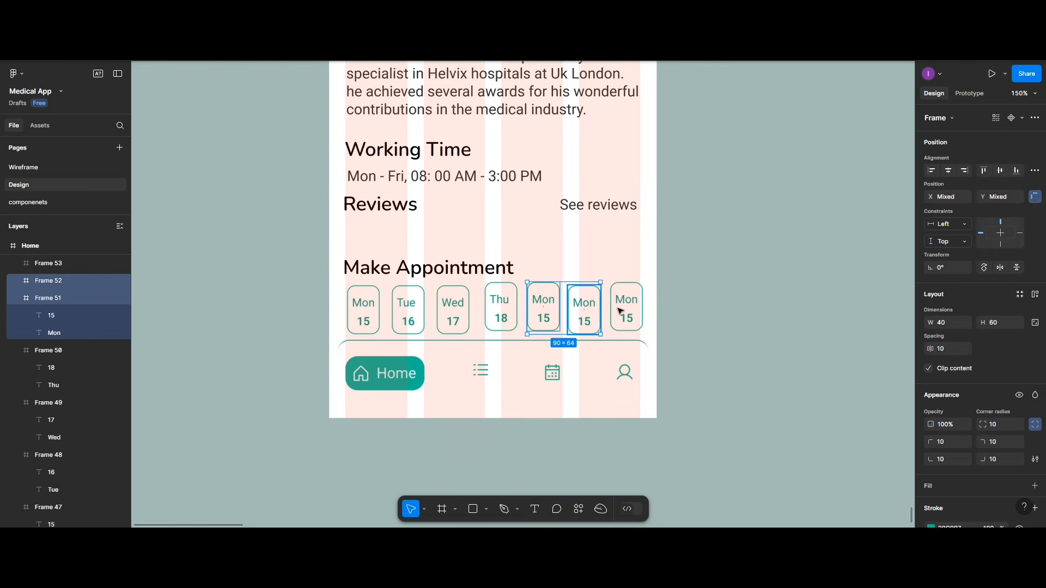
{"action": "left_click", "coordinate": [620, 311], "text": "shift"}
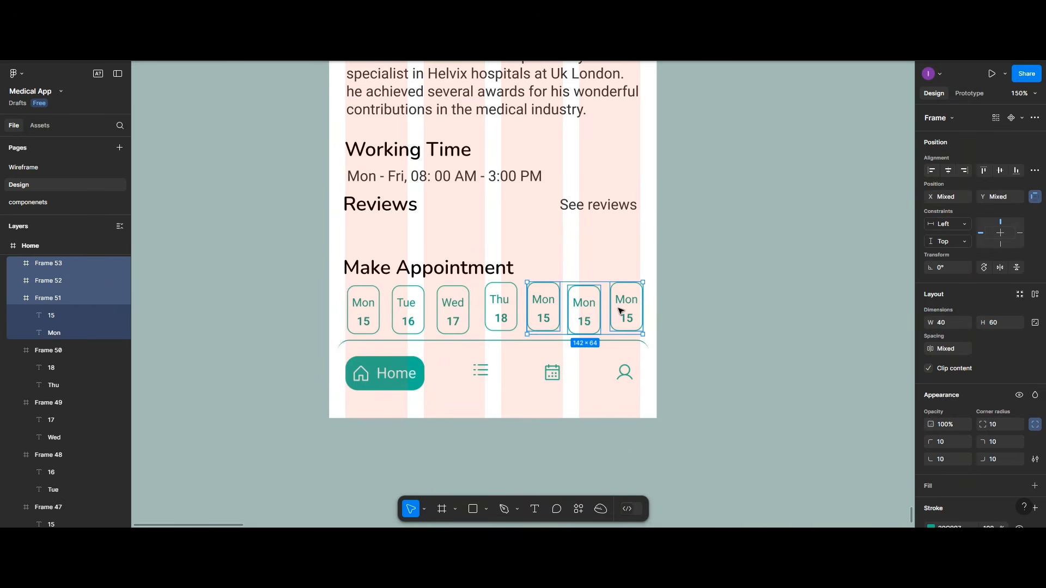
Step: Delete the leftover Mon cards and duplicate Thu 18 into a Fri 19 card with a centered label
{"action": "key", "text": "Delete"}
{"action": "left_click", "coordinate": [505, 318]}
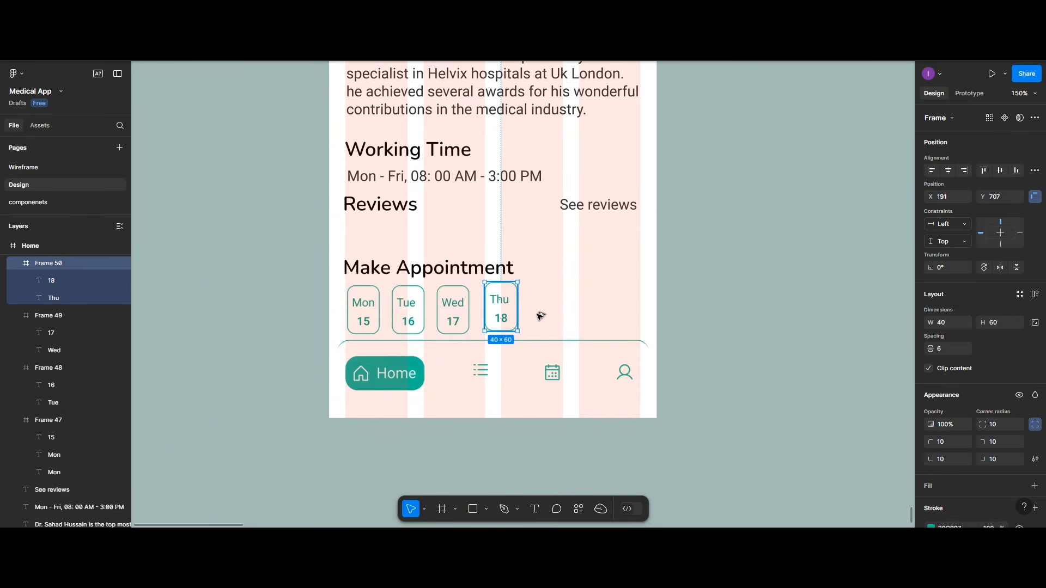
{"action": "key", "text": "ctrl+d"}
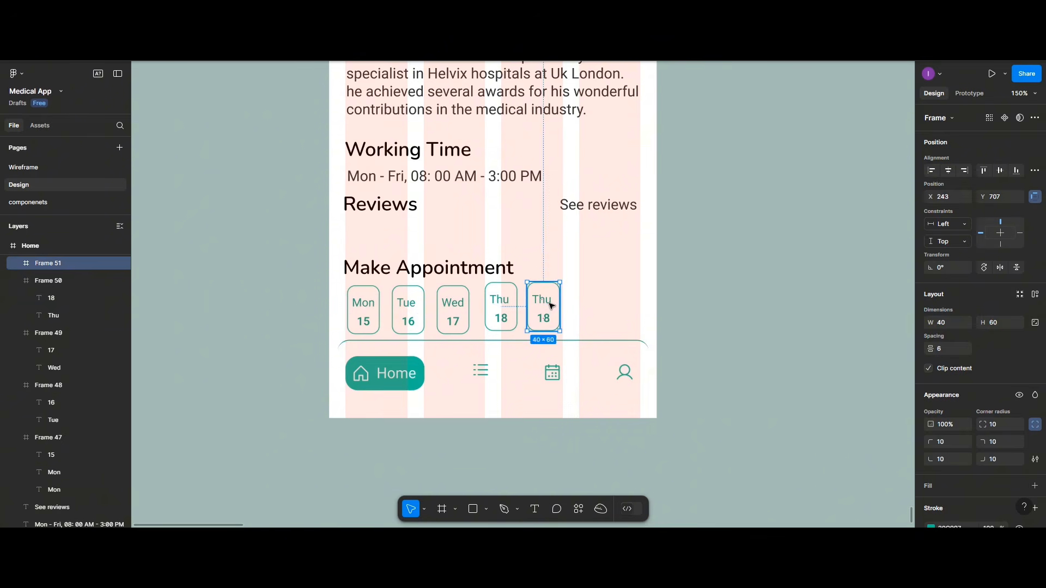
{"action": "double_click", "coordinate": [547, 303]}
{"action": "double_click", "coordinate": [547, 303]}
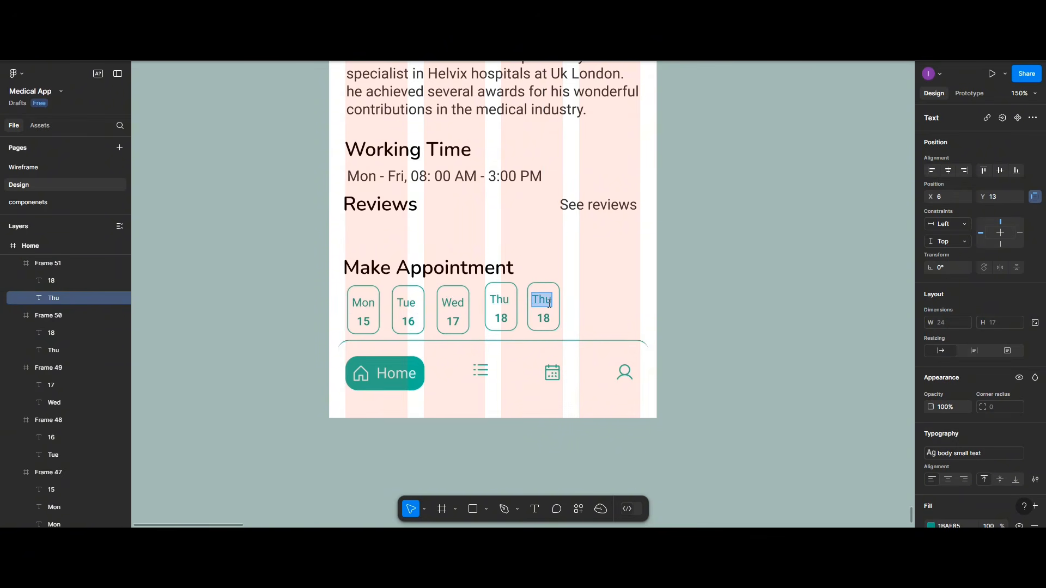
{"action": "type", "text": "Fri"}
{"action": "left_click", "coordinate": [947, 171]}
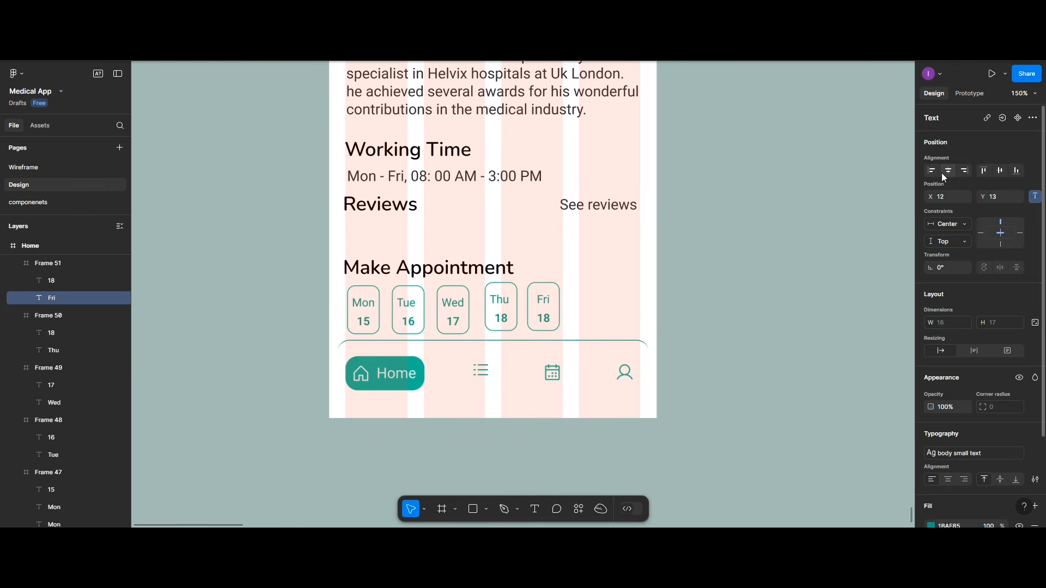
{"action": "left_click", "coordinate": [551, 320]}
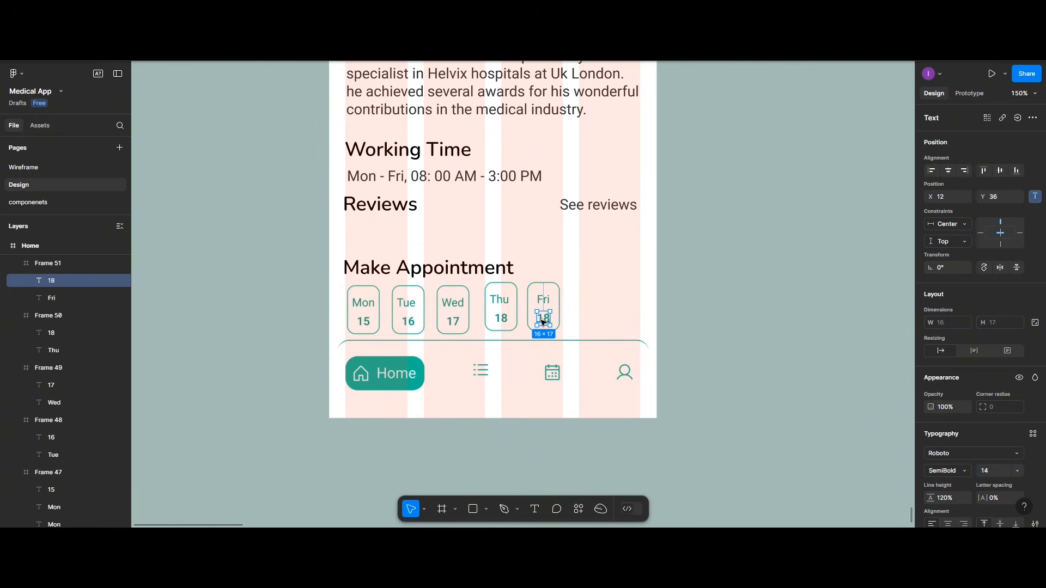
{"action": "double_click", "coordinate": [546, 318]}
{"action": "left_click", "coordinate": [547, 317]}
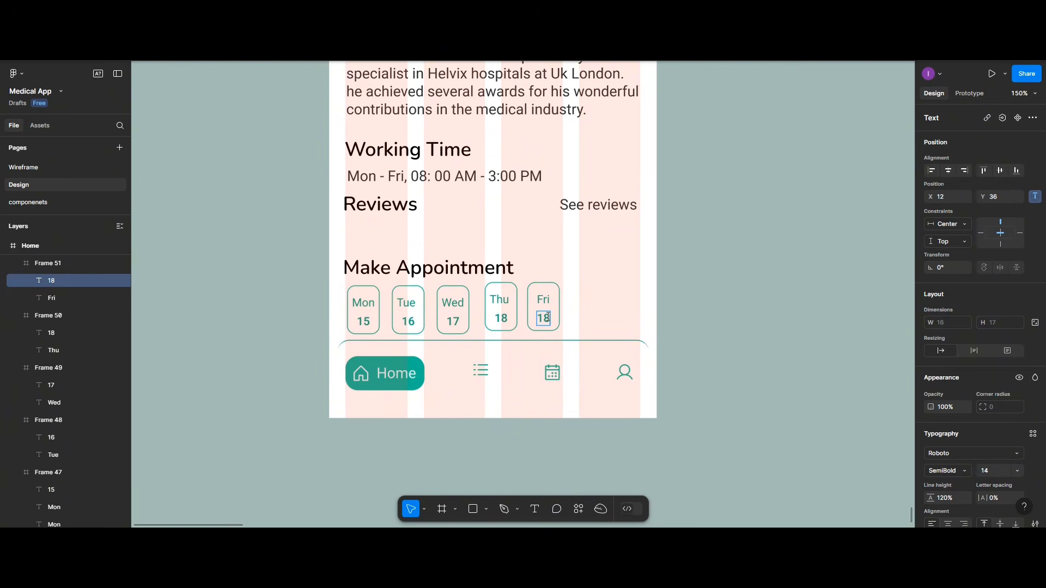
{"action": "key", "text": "BackSpace"}
{"action": "type", "text": "9"}
{"action": "key", "text": "Escape"}
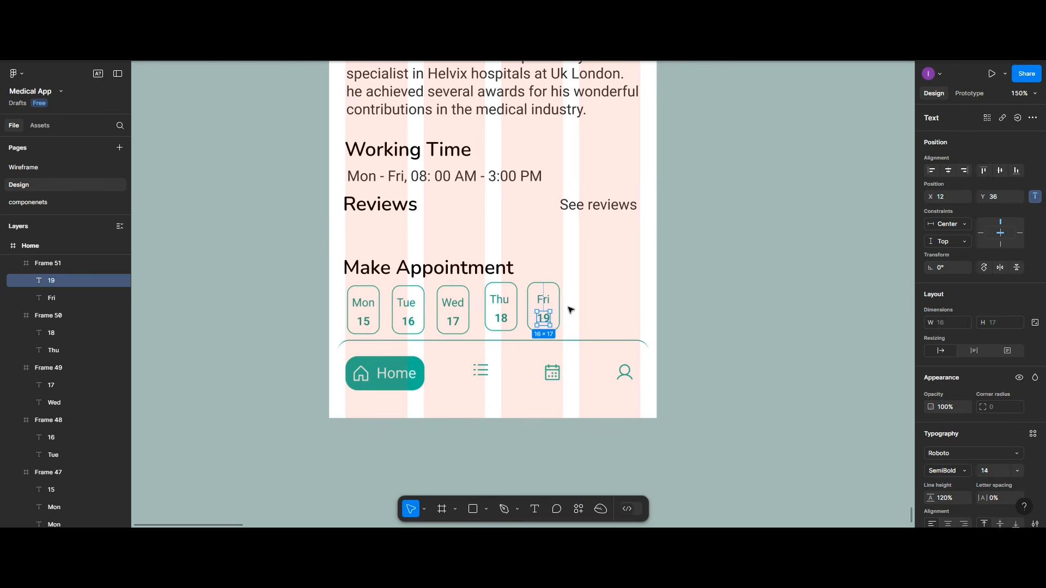
{"action": "key", "text": "Escape"}
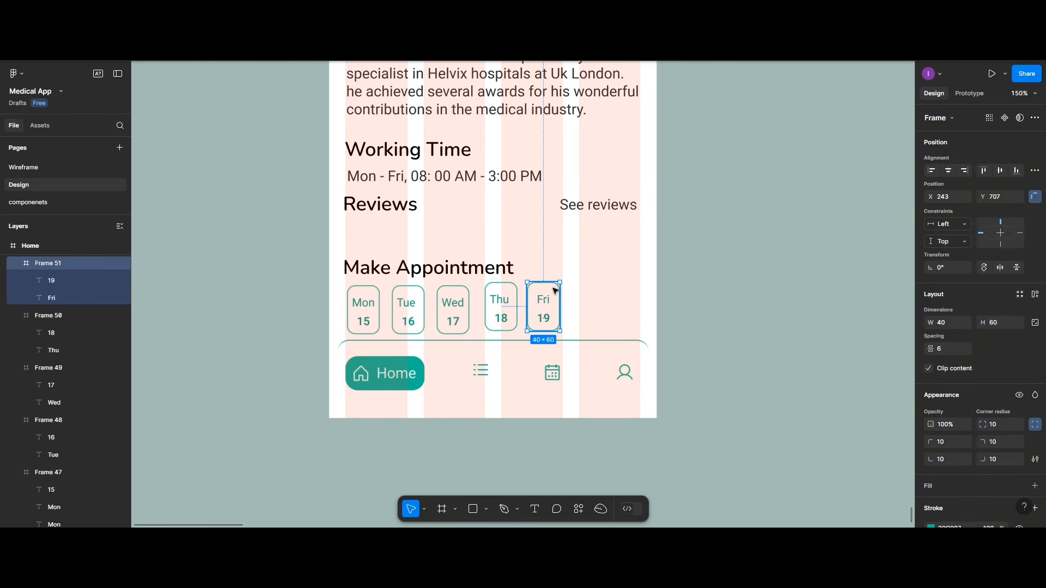
Step: Copy the Fri 19 card to its right and relabel the copy Sat 20
{"action": "left_click_drag", "start_coordinate": [555, 291], "coordinate": [602, 291]}
{"action": "double_click", "coordinate": [596, 300]}
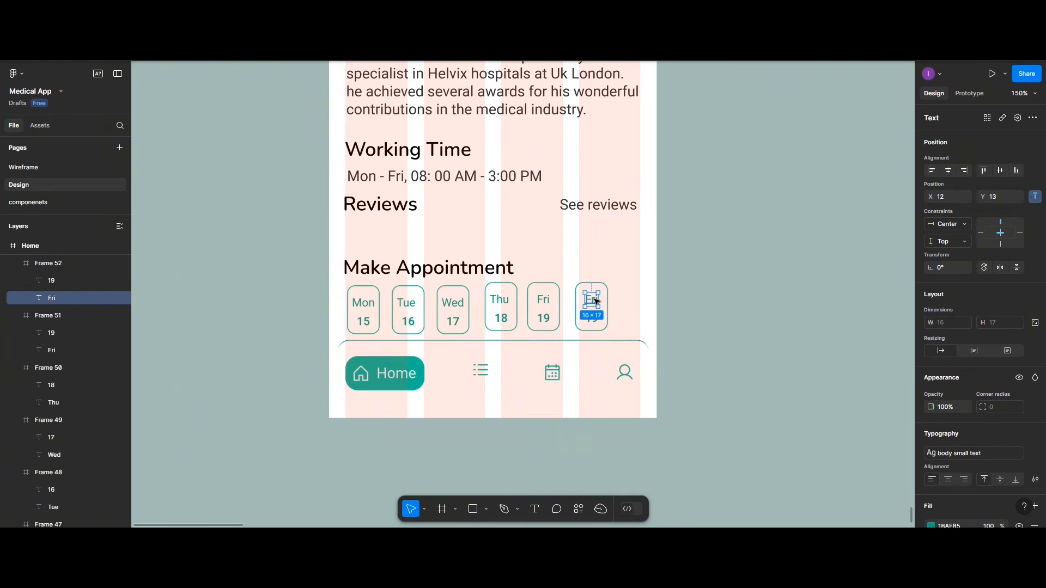
{"action": "double_click", "coordinate": [595, 300]}
{"action": "type", "text": "Sat"}
{"action": "left_click", "coordinate": [595, 318]}
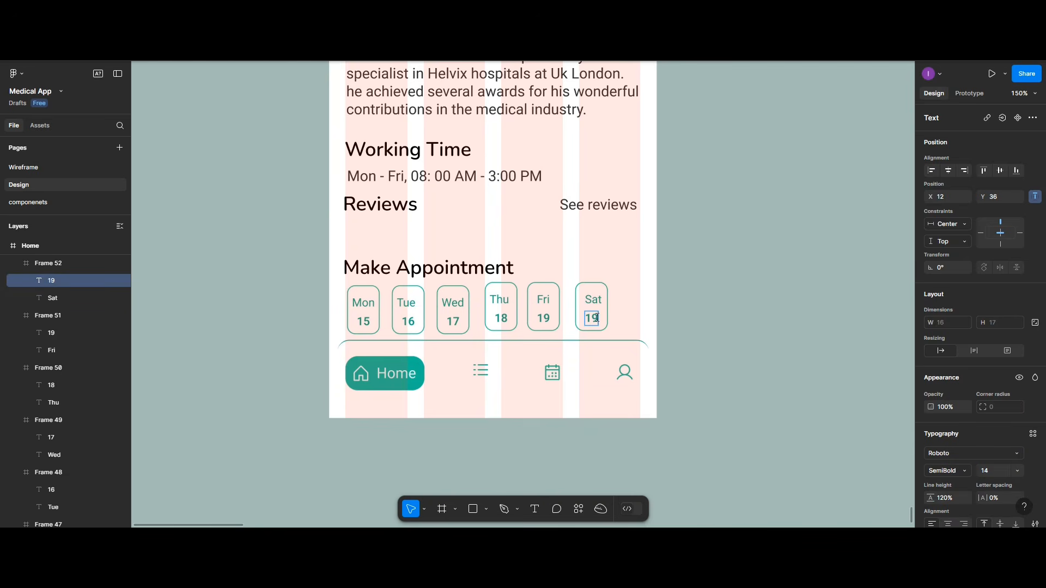
{"action": "double_click", "coordinate": [596, 318]}
{"action": "key", "text": "BackSpace"}
{"action": "type", "text": "20"}
{"action": "key", "text": "Escape"}
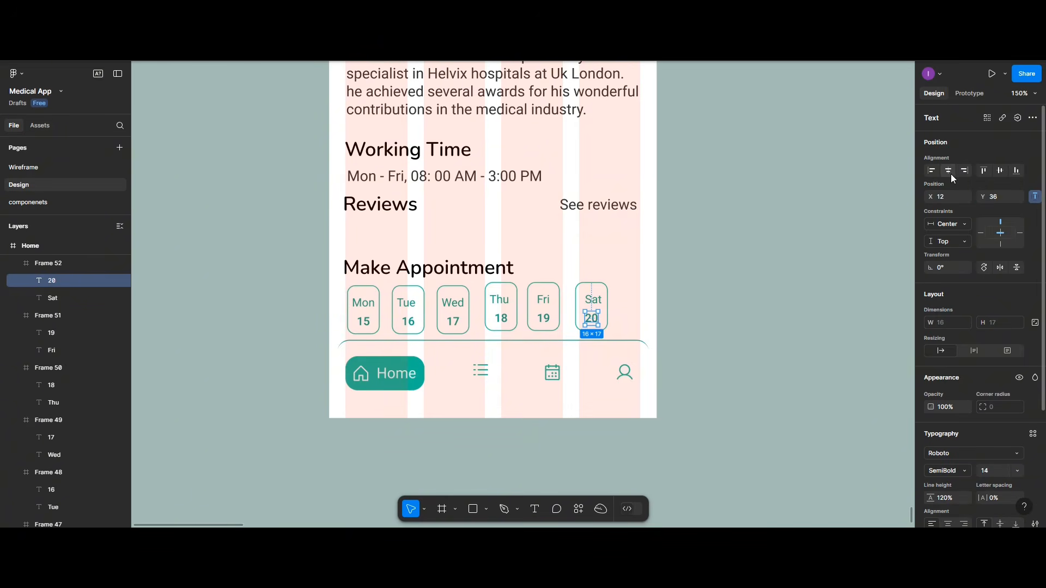
Step: Add a final copy at the row's end relabelled Sun 21
{"action": "left_click_drag", "start_coordinate": [578, 298], "coordinate": [630, 297]}
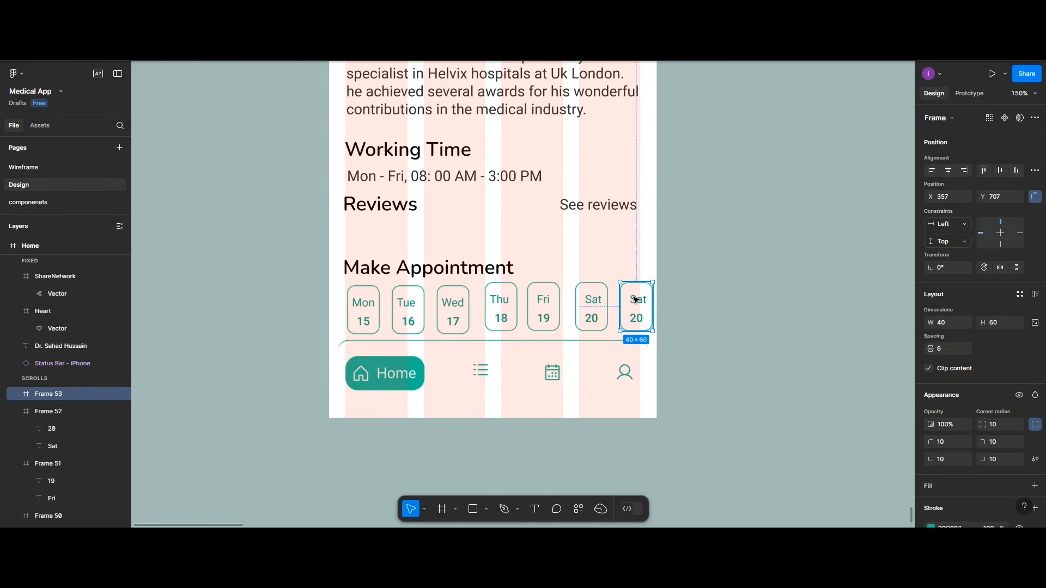
{"action": "double_click", "coordinate": [635, 299]}
{"action": "double_click", "coordinate": [635, 299]}
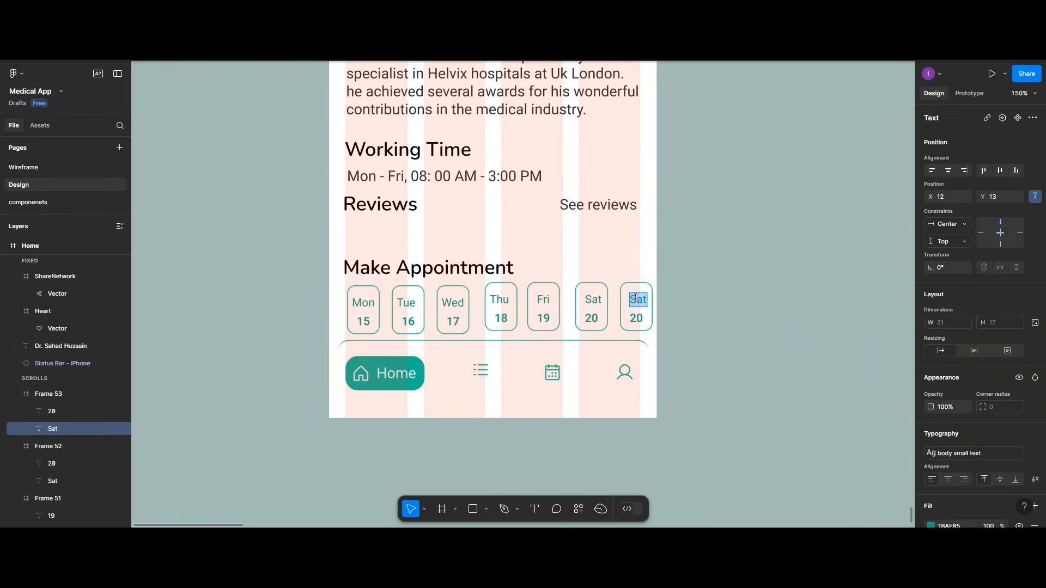
{"action": "type", "text": "Sun"}
{"action": "left_click", "coordinate": [637, 318]}
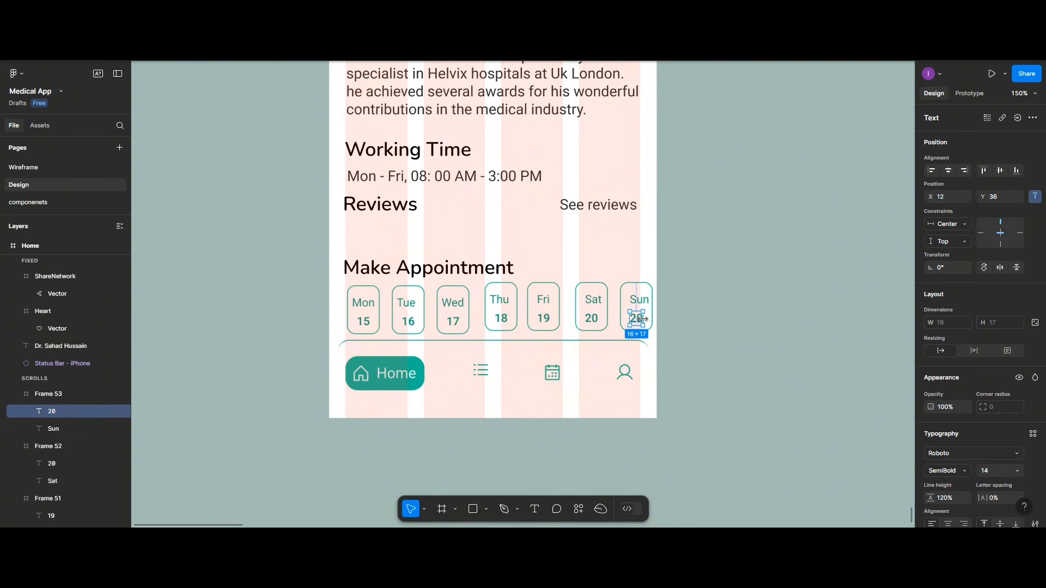
{"action": "double_click", "coordinate": [641, 318]}
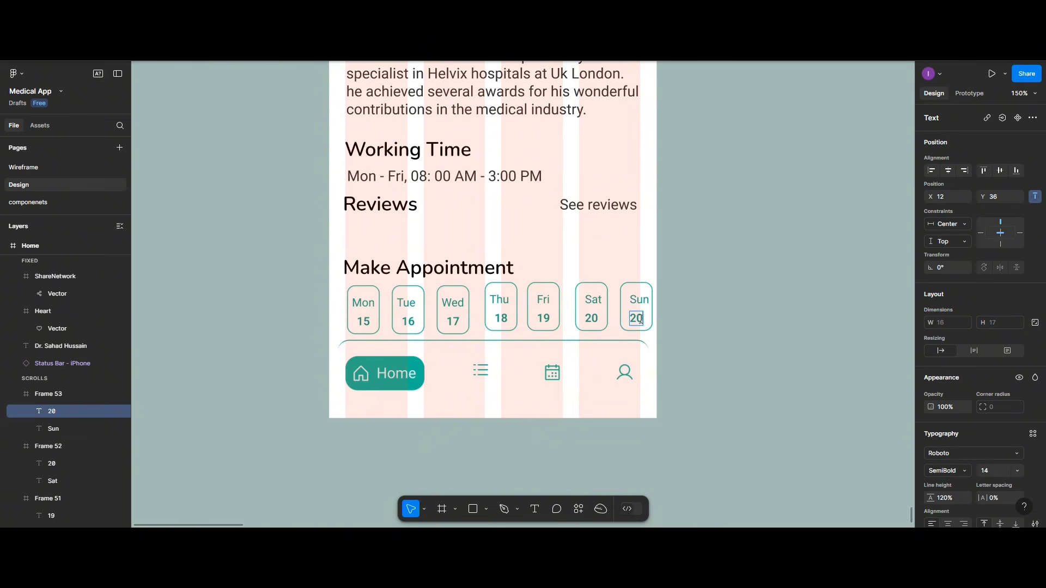
{"action": "type", "text": "21"}
{"action": "key", "text": "Escape"}
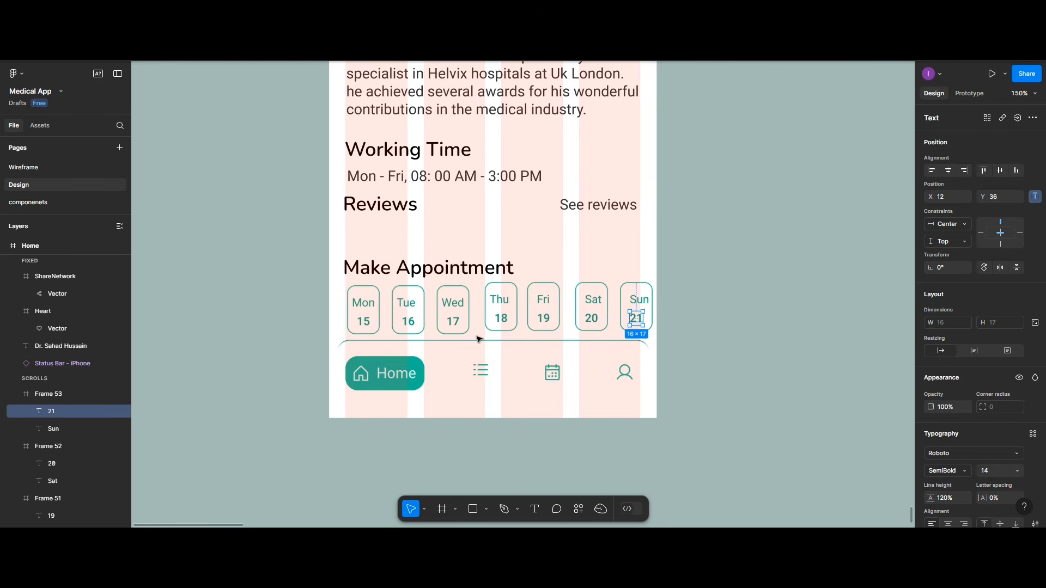
Step: Select all seven day cards, align their vertical centres and distribute them with equal horizontal spacing
{"action": "left_click", "coordinate": [365, 326]}
{"action": "left_click", "coordinate": [407, 321], "text": "shift"}
{"action": "left_click", "coordinate": [452, 318], "text": "shift"}
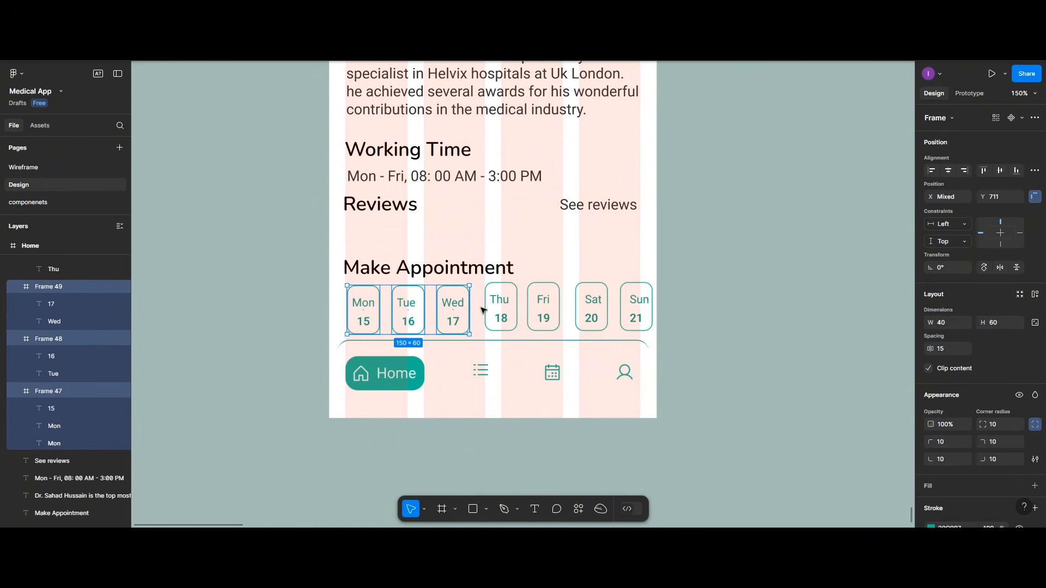
{"action": "left_click", "coordinate": [499, 309], "text": "shift"}
{"action": "left_click", "coordinate": [542, 311], "text": "shift"}
{"action": "left_click", "coordinate": [605, 321], "text": "shift"}
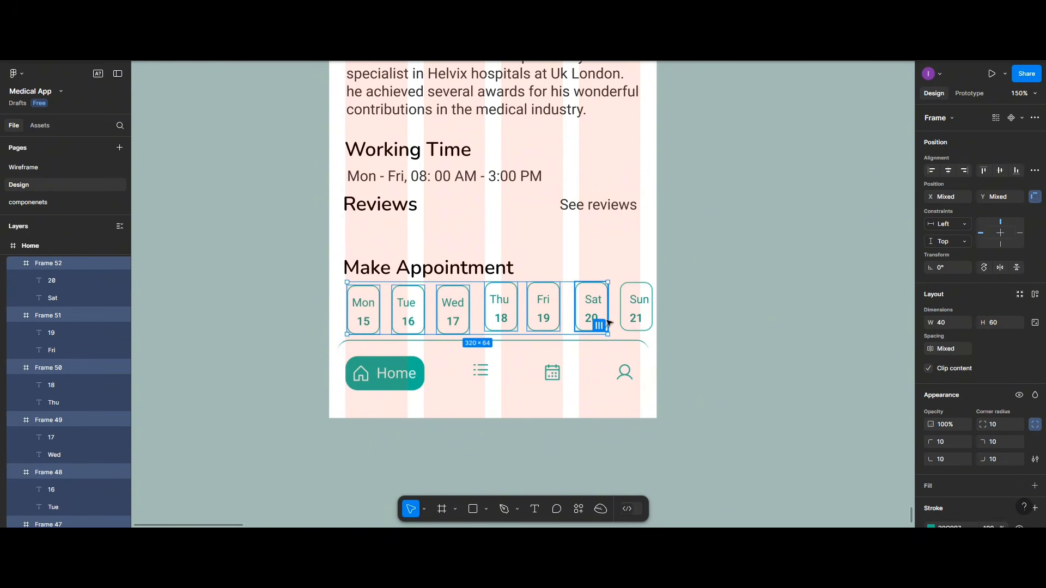
{"action": "left_click", "coordinate": [631, 320], "text": "shift"}
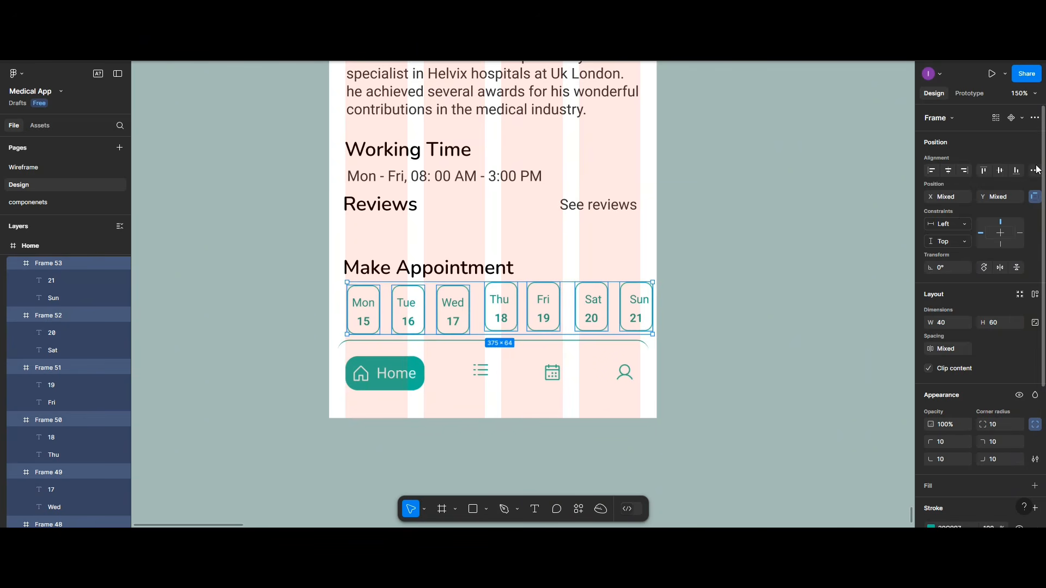
{"action": "left_click", "coordinate": [1002, 171]}
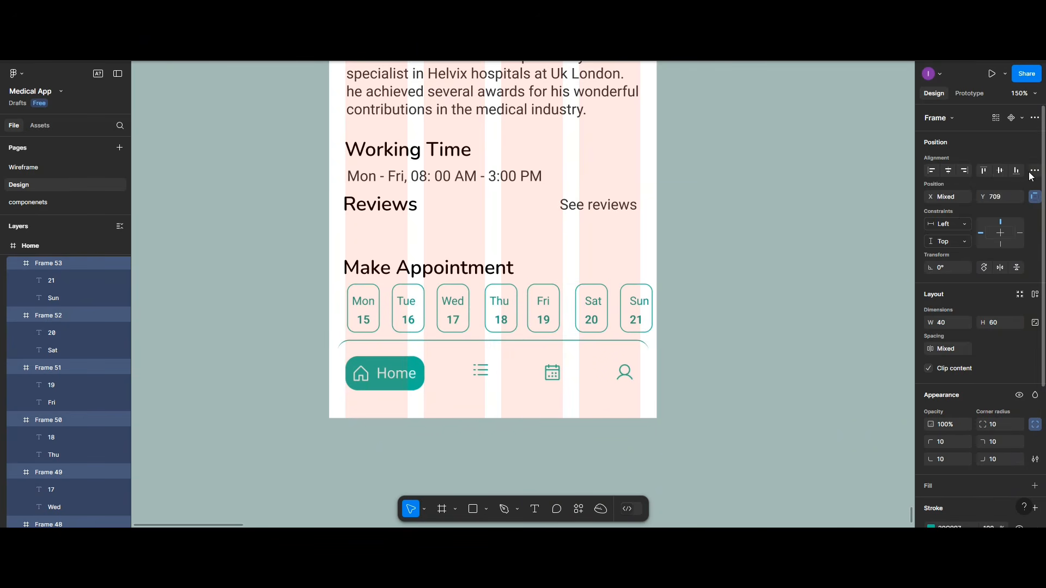
{"action": "left_click", "coordinate": [1035, 170]}
{"action": "left_click", "coordinate": [973, 216]}
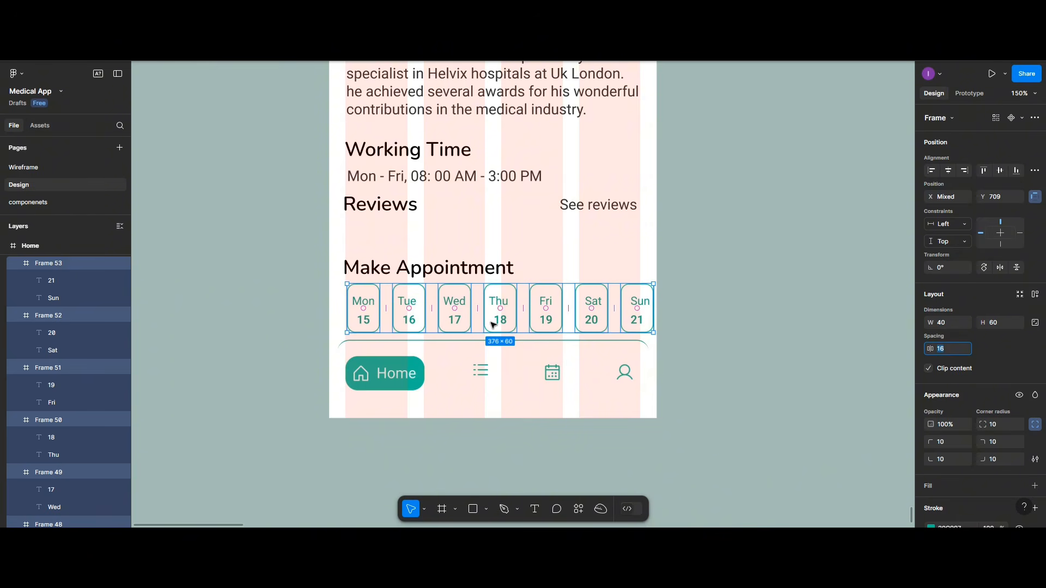
Step: Group the seven cards and name the group Days
{"action": "key", "text": "ctrl+g"}
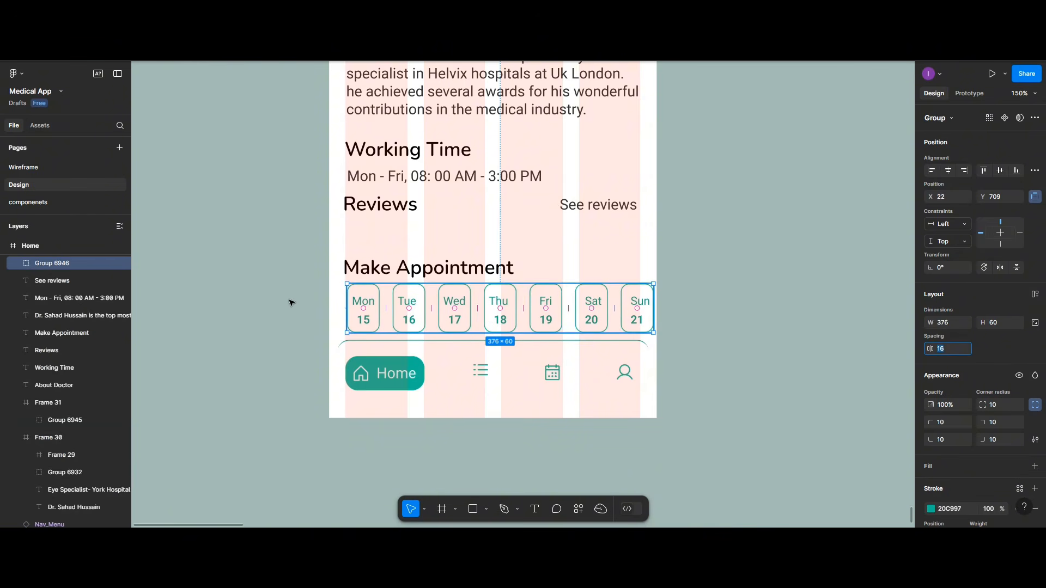
{"action": "double_click", "coordinate": [66, 266]}
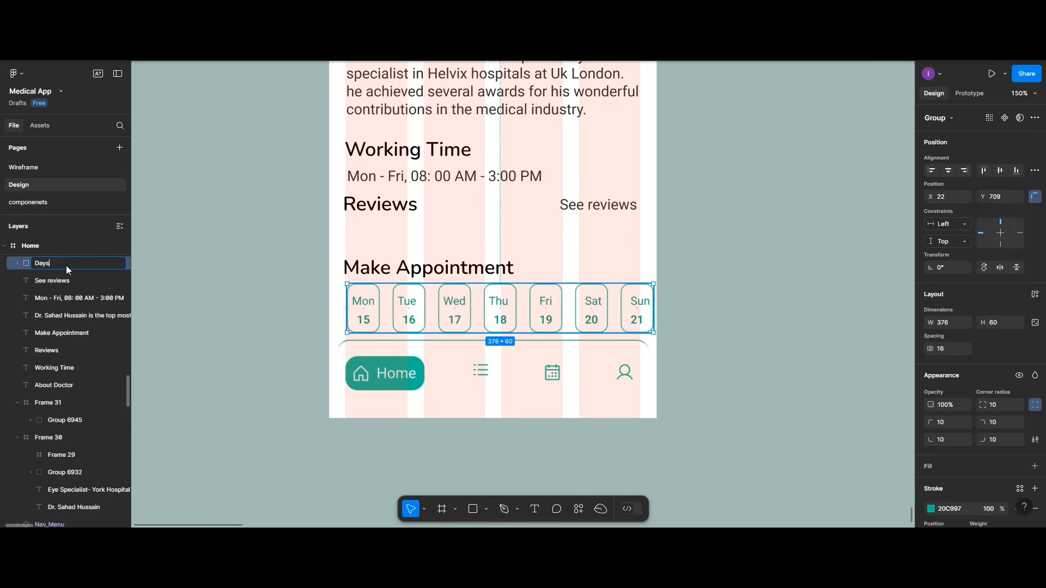
{"action": "left_click", "coordinate": [750, 416]}
{"action": "key", "text": "f"}
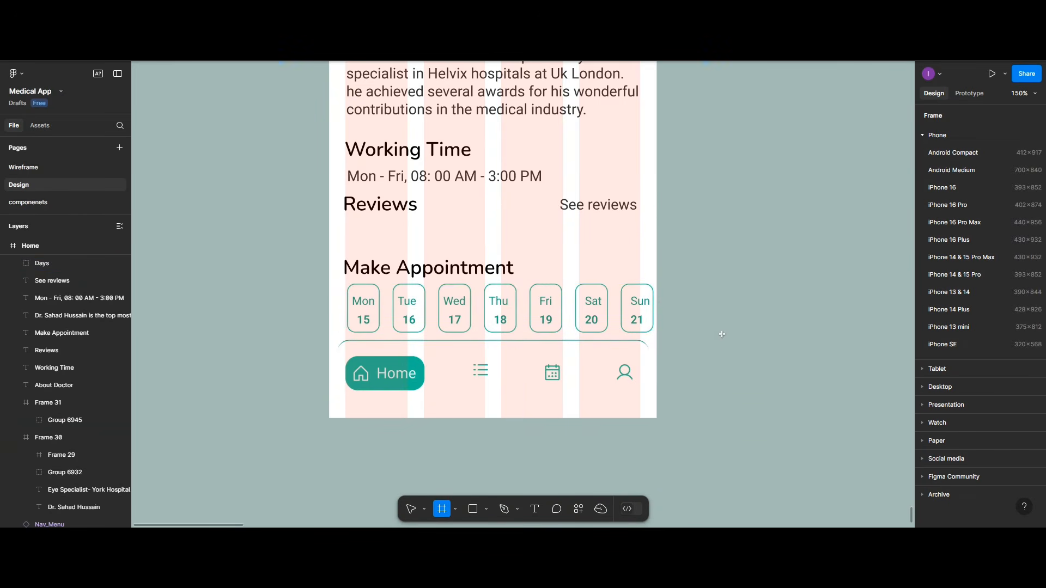
Step: Draw a new empty frame beside the phone screen, sized 402 wide by 72 tall
{"action": "left_click_drag", "start_coordinate": [688, 279], "coordinate": [890, 322]}
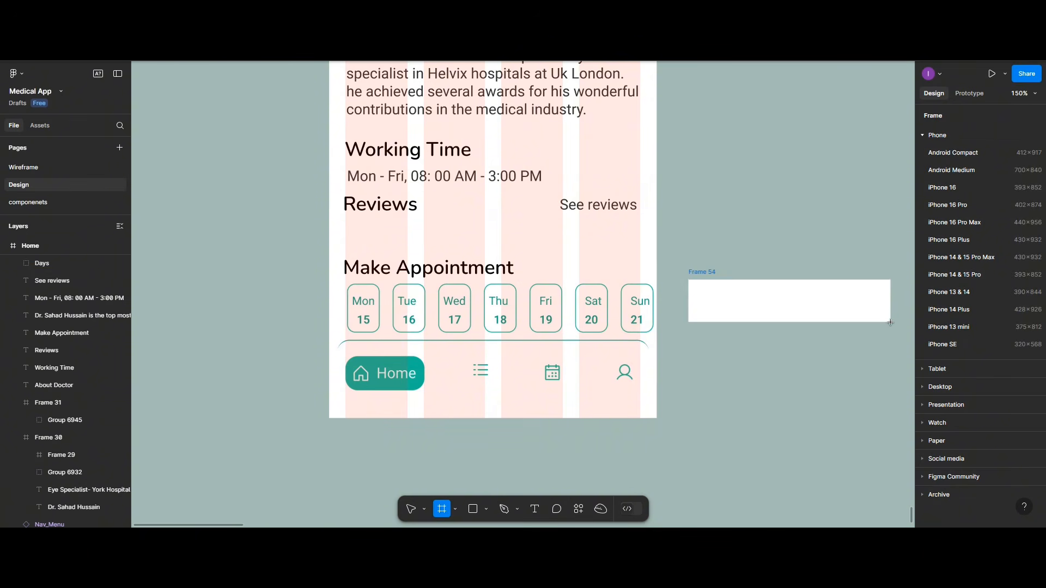
{"action": "scroll", "coordinate": [891, 322], "scroll_direction": "up", "scroll_amount": 3}
{"action": "scroll", "coordinate": [890, 322], "scroll_direction": "right", "scroll_amount": 4}
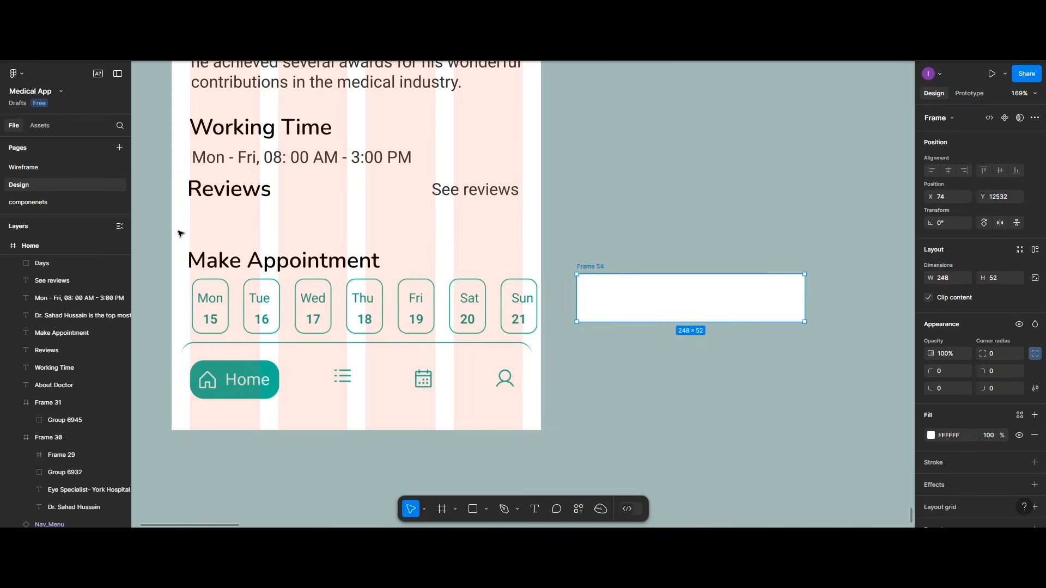
{"action": "scroll", "coordinate": [180, 233], "scroll_direction": "down", "scroll_amount": 5}
{"action": "scroll", "coordinate": [180, 233], "scroll_direction": "up", "scroll_amount": 5}
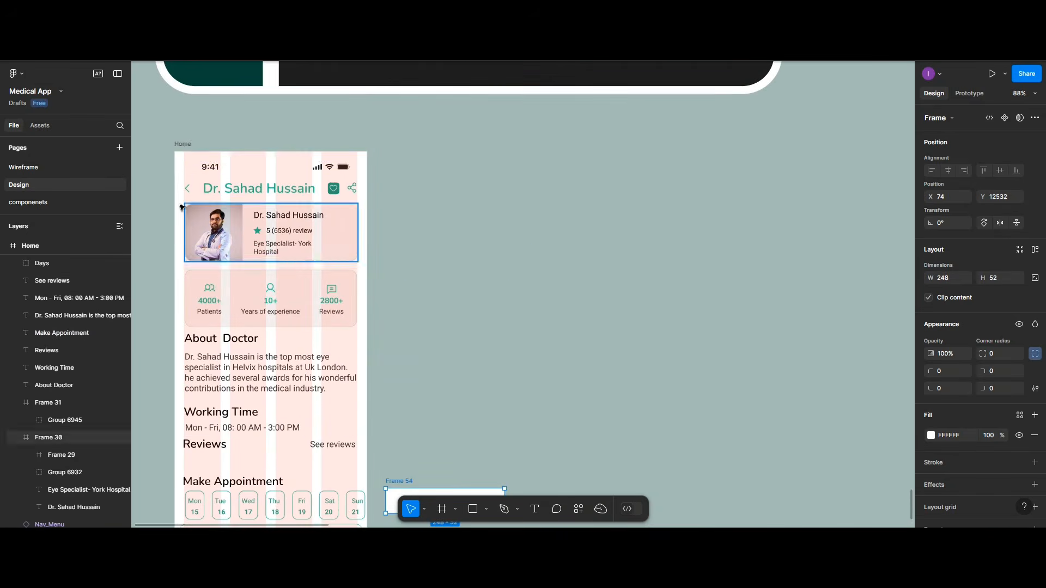
{"action": "left_click", "coordinate": [180, 146]}
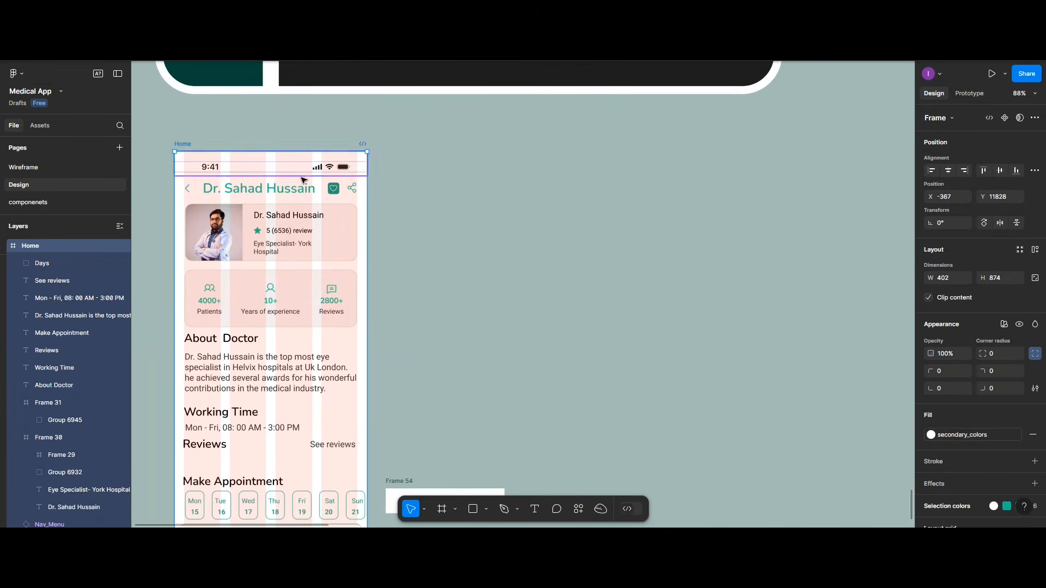
{"action": "scroll", "coordinate": [440, 220], "scroll_direction": "down", "scroll_amount": 1}
{"action": "scroll", "coordinate": [440, 220], "scroll_direction": "down", "scroll_amount": 5}
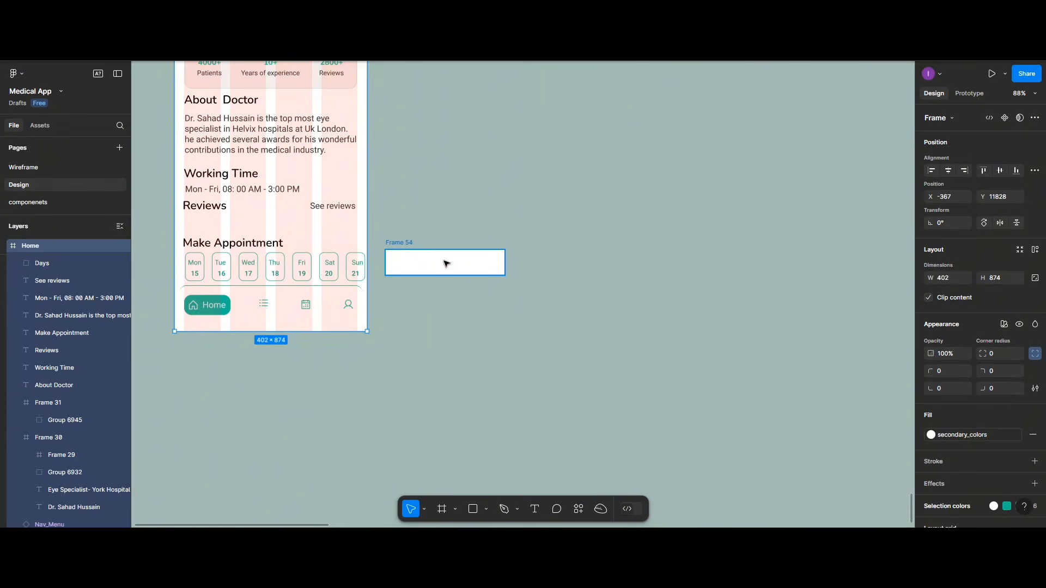
{"action": "left_click", "coordinate": [445, 264]}
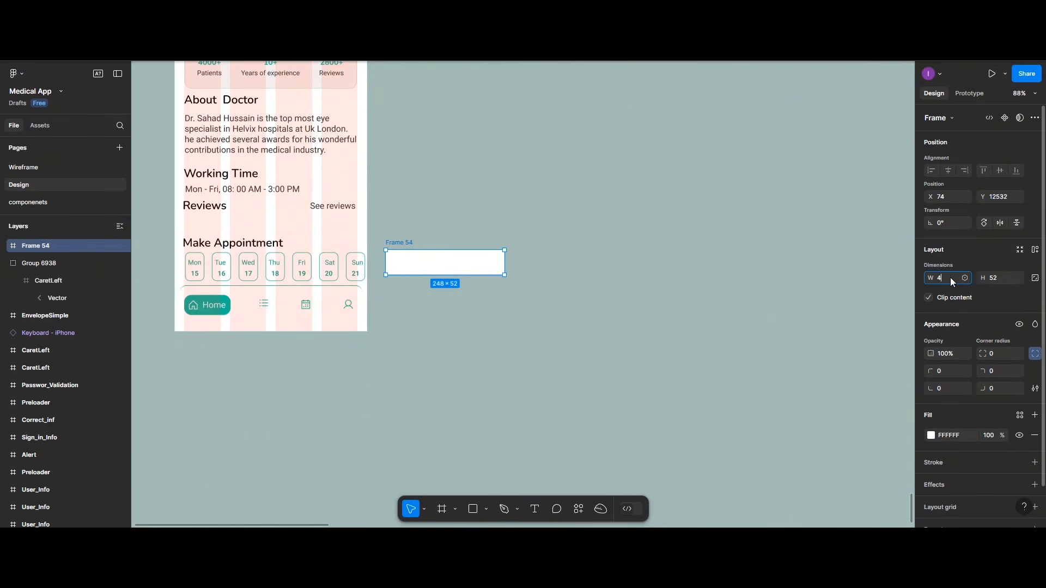
{"action": "left_click", "coordinate": [950, 277]}
{"action": "type", "text": "402"}
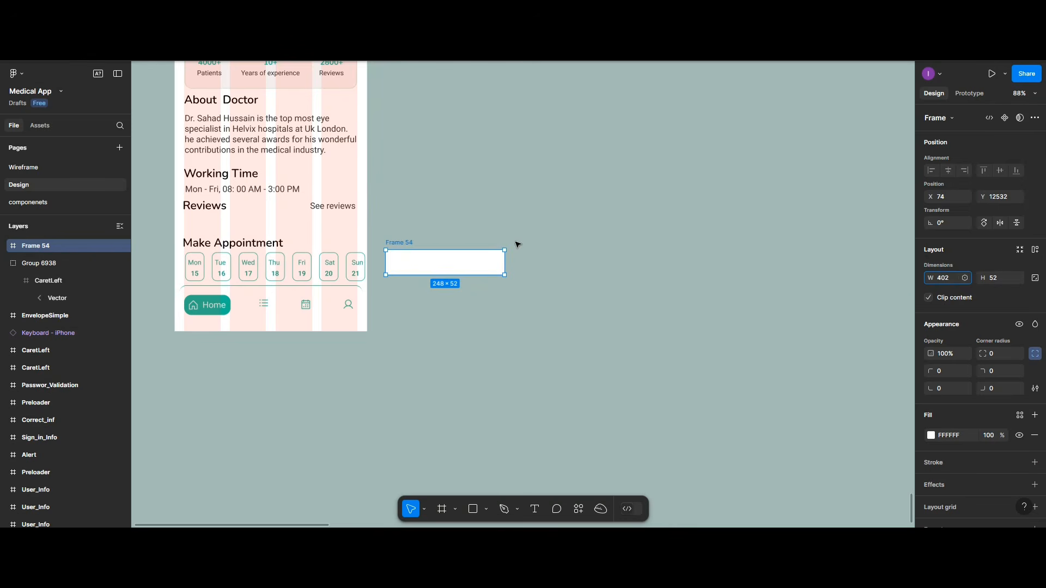
{"action": "left_click", "coordinate": [485, 261]}
{"action": "left_click_drag", "start_coordinate": [480, 276], "coordinate": [481, 284]}
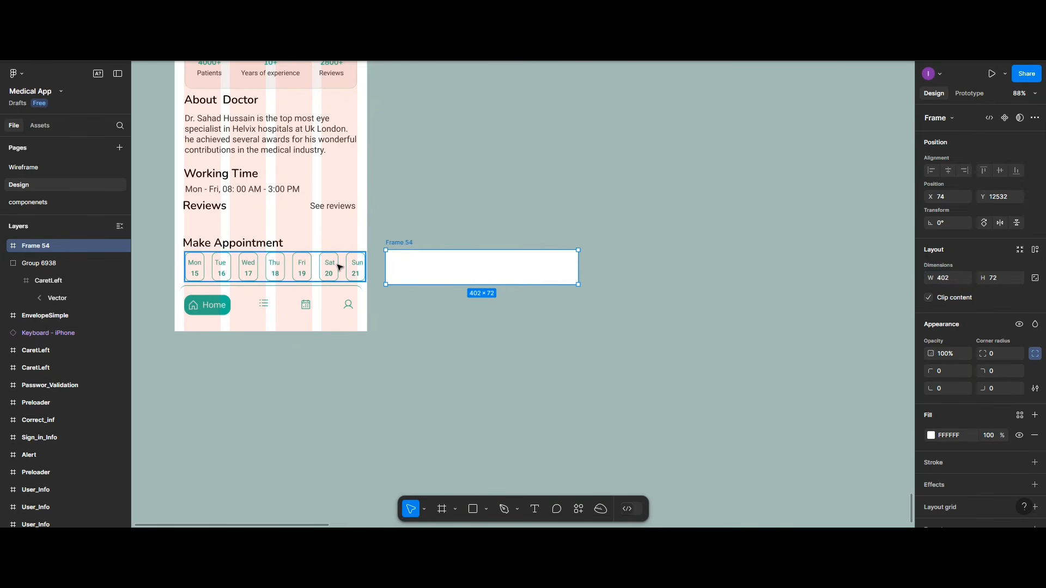
Step: Move the Days row into the new frame, set 20 spacing and nudge it right
{"action": "left_click_drag", "start_coordinate": [339, 267], "coordinate": [545, 268]}
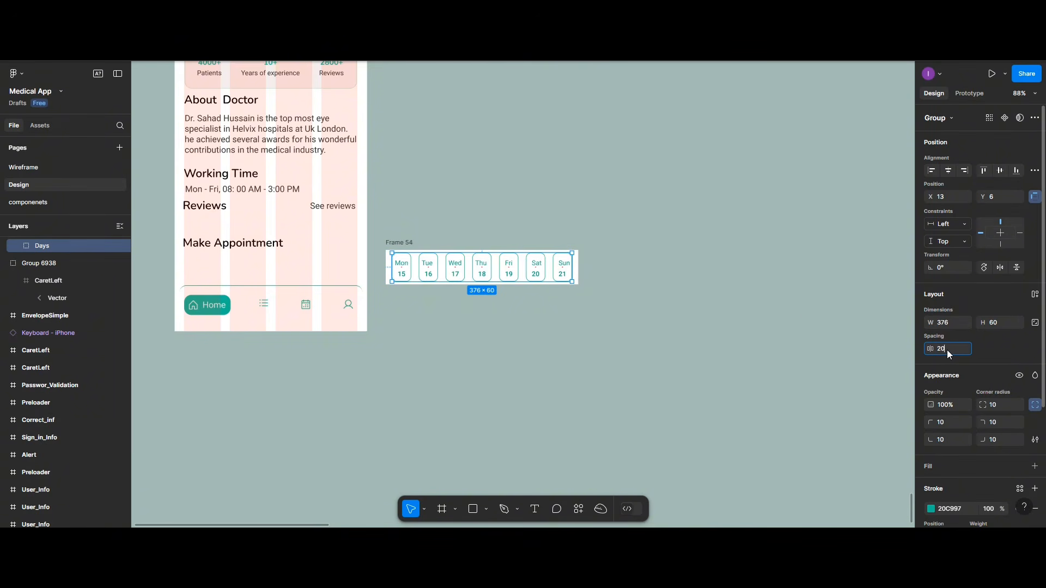
{"action": "key", "text": "Return"}
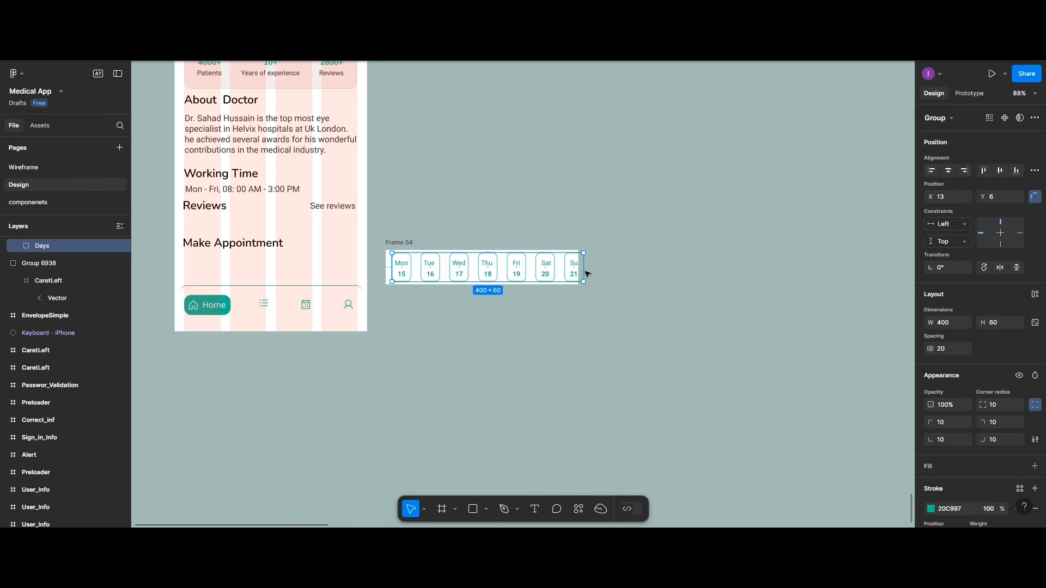
{"action": "left_click_drag", "start_coordinate": [547, 272], "coordinate": [554, 274]}
Step: Rename Frame 54 to 'Days_Fame', correcting the first typed name with a second rename
{"action": "left_click", "coordinate": [404, 243]}
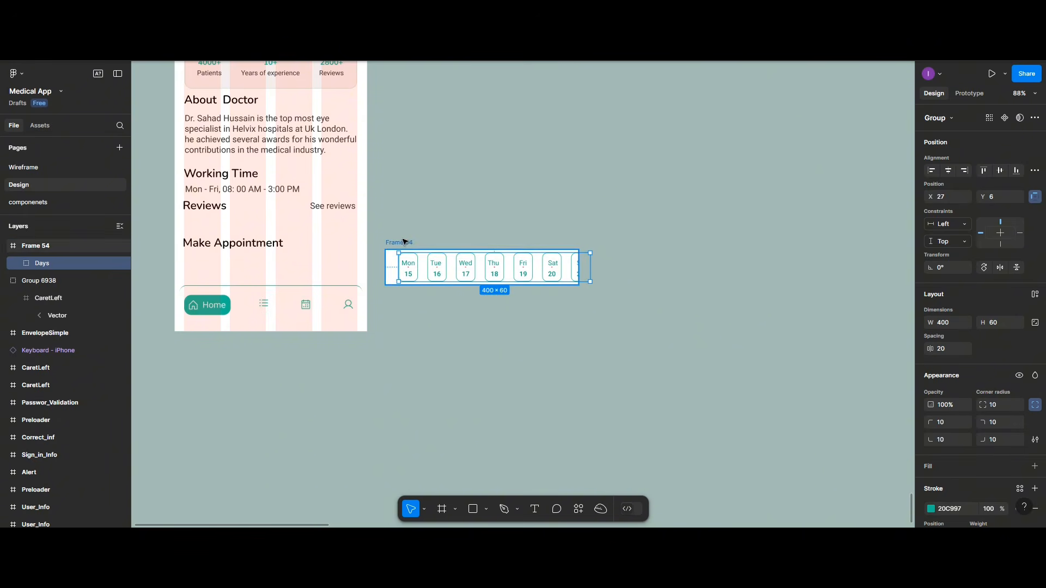
{"action": "double_click", "coordinate": [403, 242]}
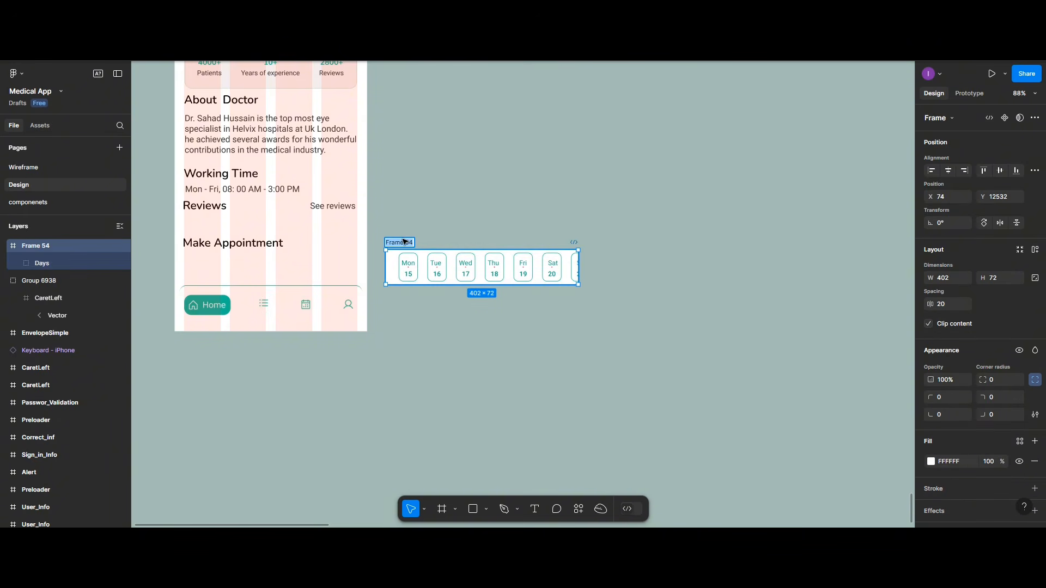
{"action": "type", "text": "Days_"}
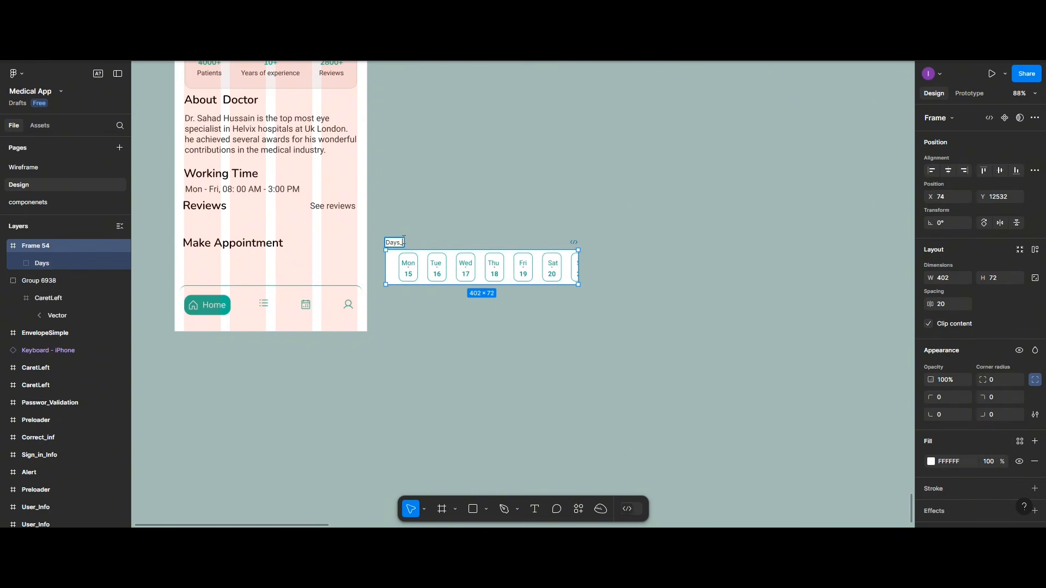
{"action": "type", "text": "name"}
{"action": "left_click", "coordinate": [482, 238]}
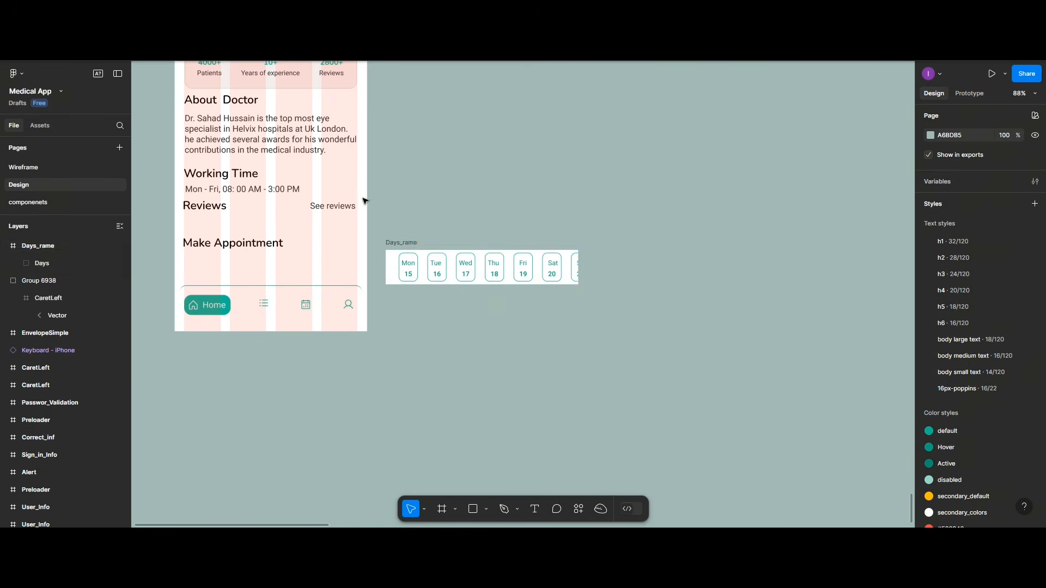
{"action": "left_click", "coordinate": [409, 243]}
{"action": "double_click", "coordinate": [407, 243]}
{"action": "type", "text": "F"}
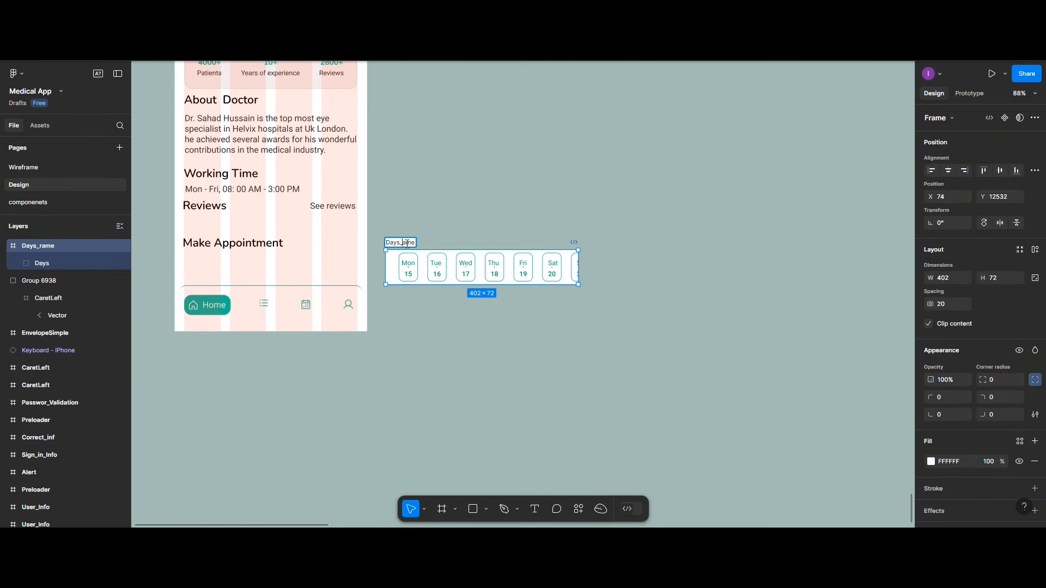
{"action": "key", "text": "Return"}
Step: Zoom out and drag the Days_Fame row into the Home screen under Make Appointment
{"action": "scroll", "coordinate": [451, 246], "scroll_direction": "up", "scroll_amount": 3}
{"action": "scroll", "coordinate": [451, 245], "scroll_direction": "down", "scroll_amount": 4}
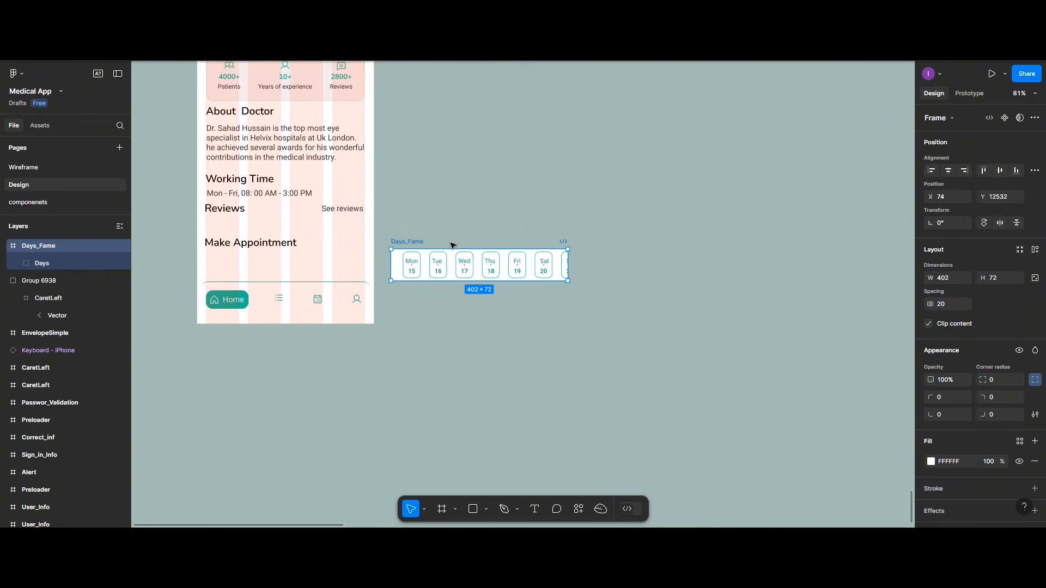
{"action": "scroll", "coordinate": [440, 190], "scroll_direction": "down", "scroll_amount": 2}
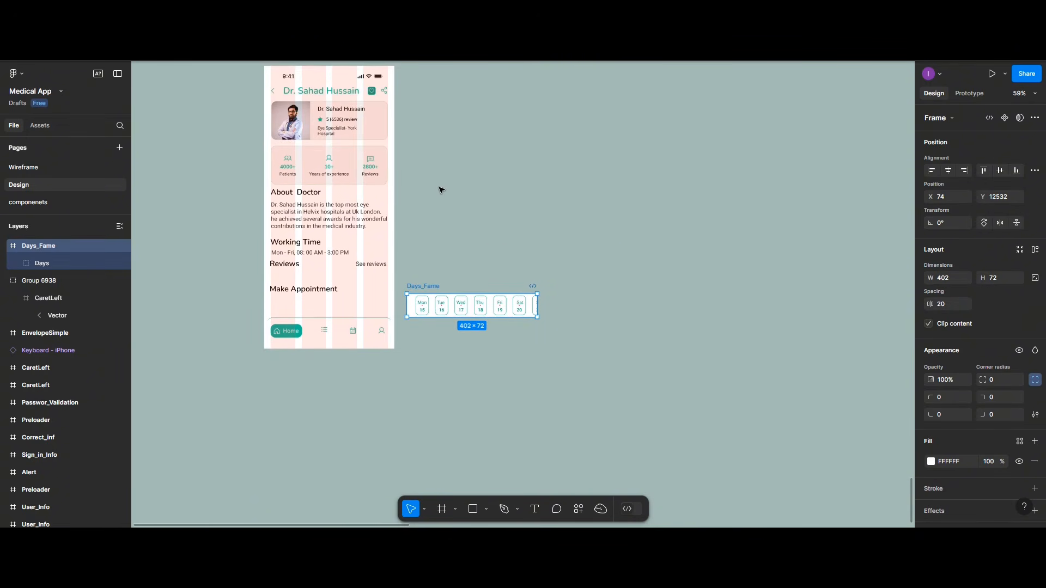
{"action": "scroll", "coordinate": [441, 189], "scroll_direction": "down", "scroll_amount": 1}
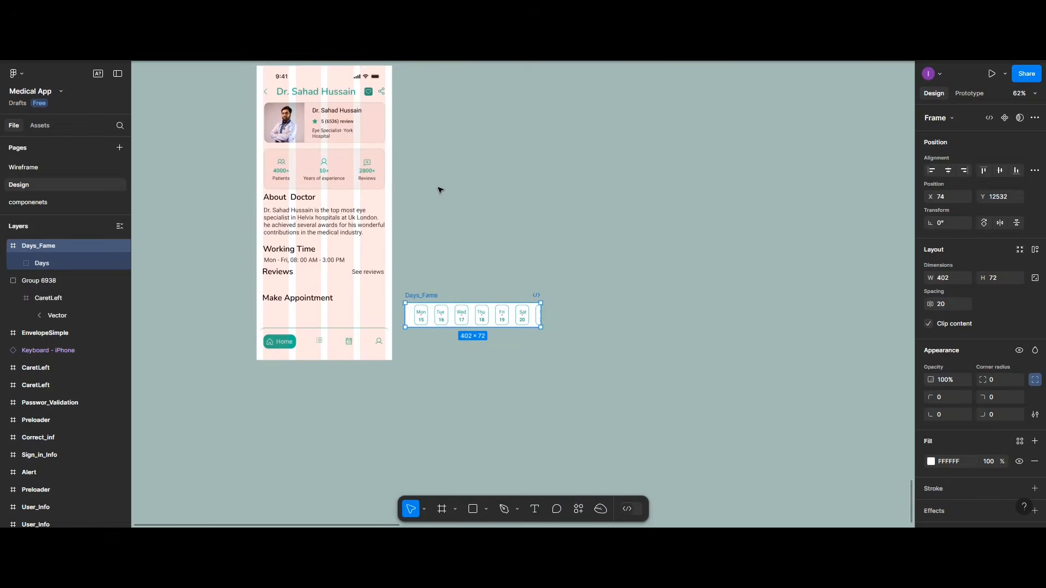
{"action": "scroll", "coordinate": [440, 190], "scroll_direction": "up", "scroll_amount": 2}
{"action": "scroll", "coordinate": [437, 193], "scroll_direction": "left", "scroll_amount": 2}
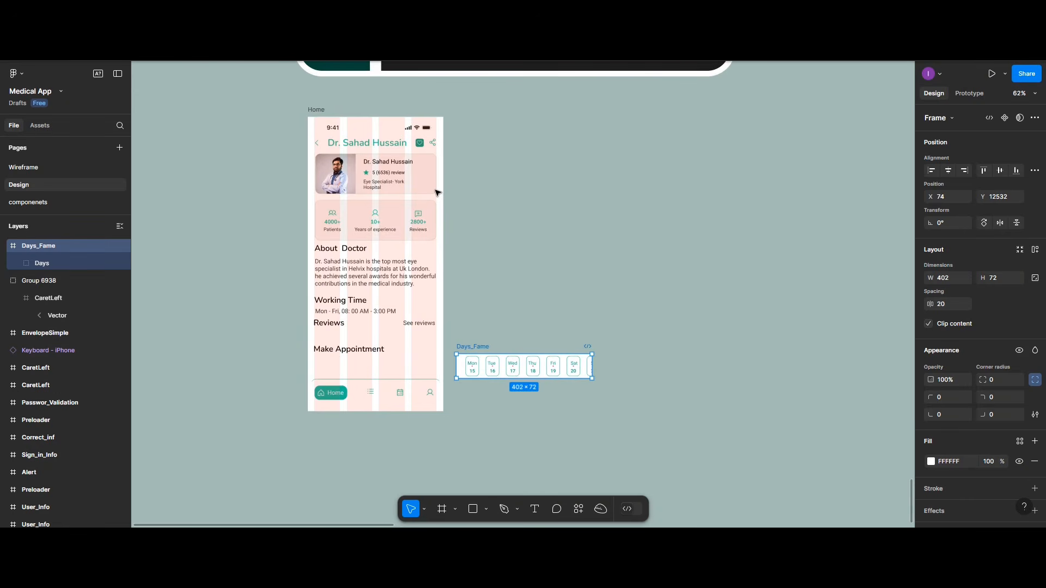
{"action": "scroll", "coordinate": [436, 193], "scroll_direction": "up", "scroll_amount": 4}
{"action": "scroll", "coordinate": [355, 323], "scroll_direction": "down", "scroll_amount": 3}
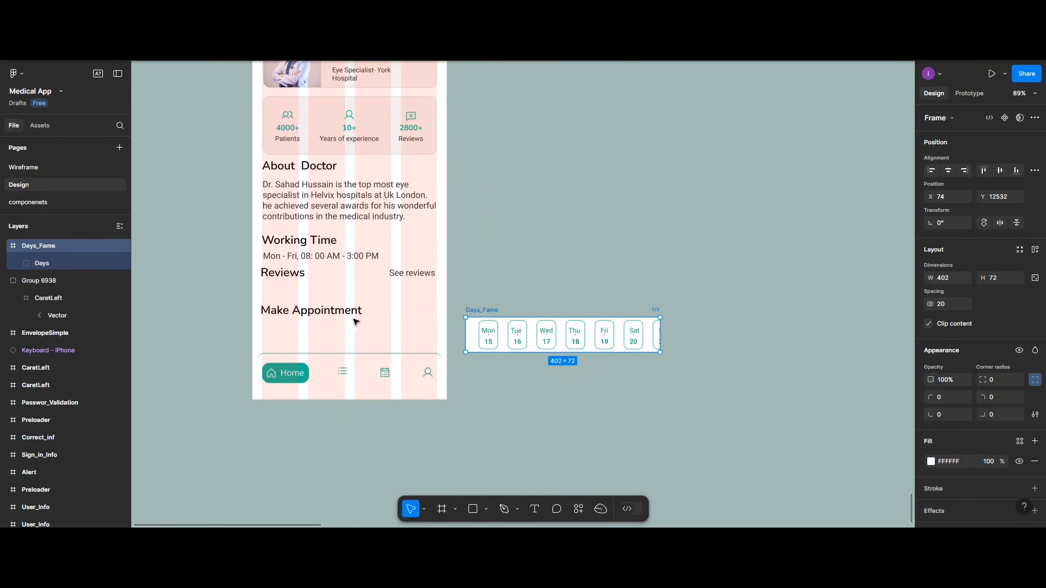
{"action": "left_click_drag", "start_coordinate": [478, 311], "coordinate": [262, 309]}
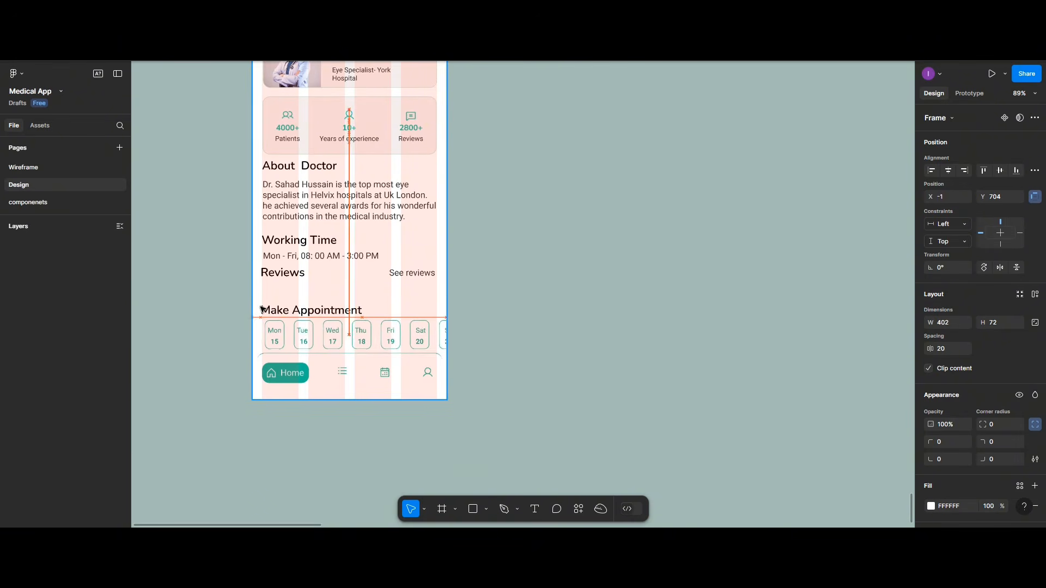
{"action": "scroll", "coordinate": [298, 299], "scroll_direction": "up", "scroll_amount": 5}
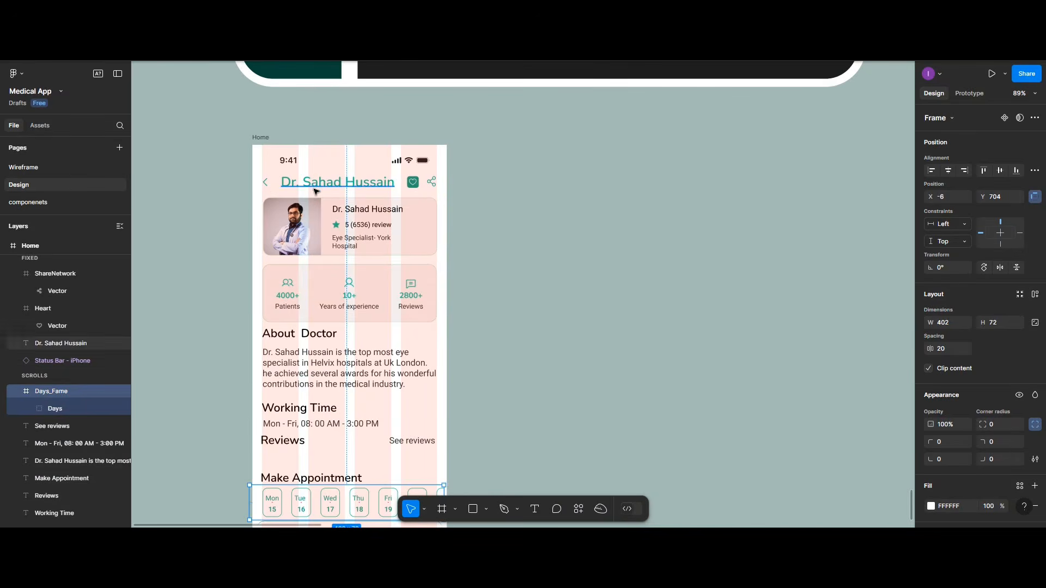
Step: Group the back arrow, doctor title, heart and share icons into one header group
{"action": "left_click", "coordinate": [265, 183]}
{"action": "left_click", "coordinate": [298, 182], "text": "shift"}
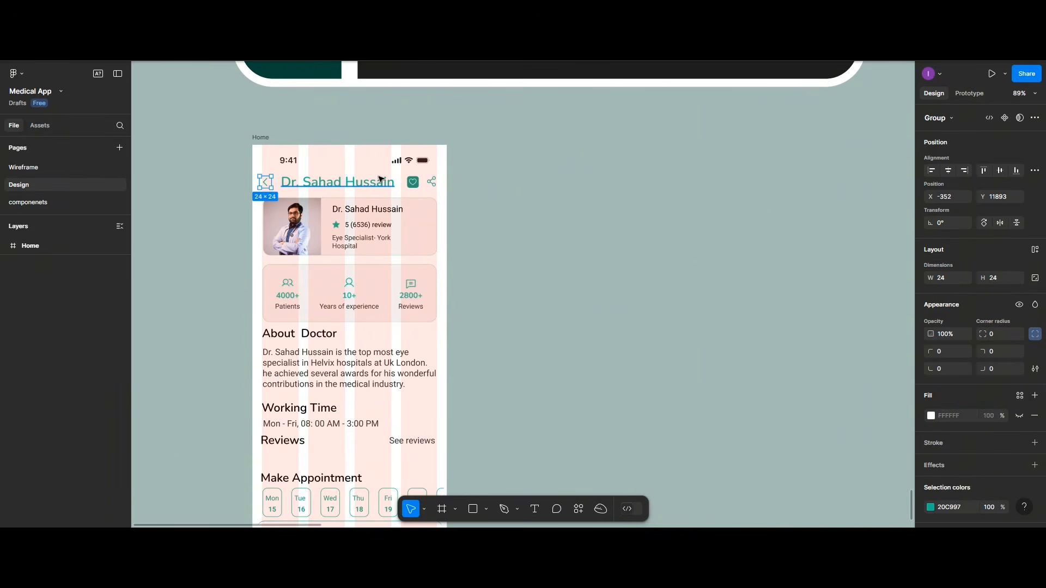
{"action": "left_click", "coordinate": [411, 184], "text": "shift"}
{"action": "left_click", "coordinate": [431, 186], "text": "shift"}
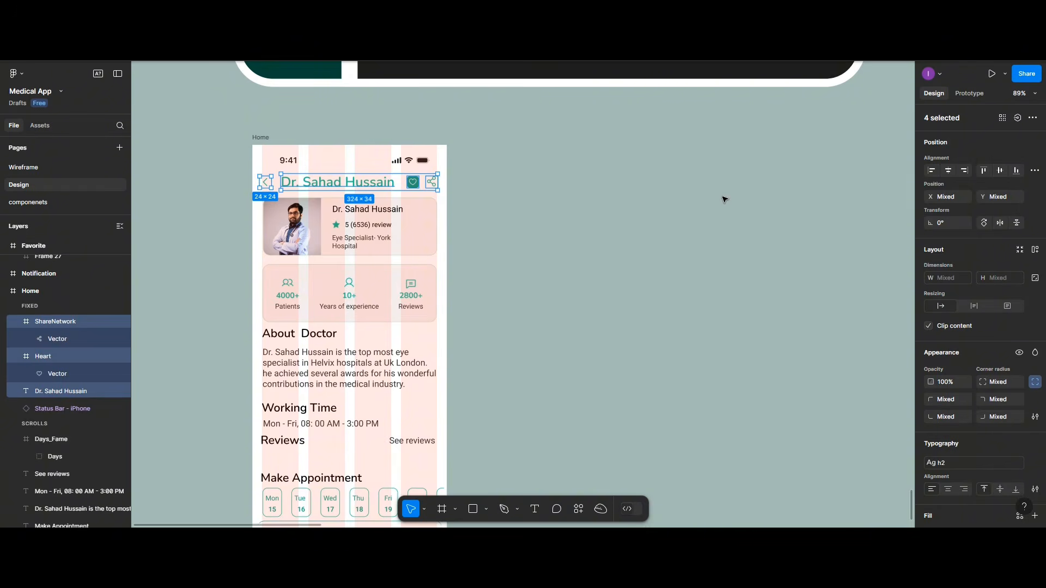
{"action": "key", "text": "ctrl+g"}
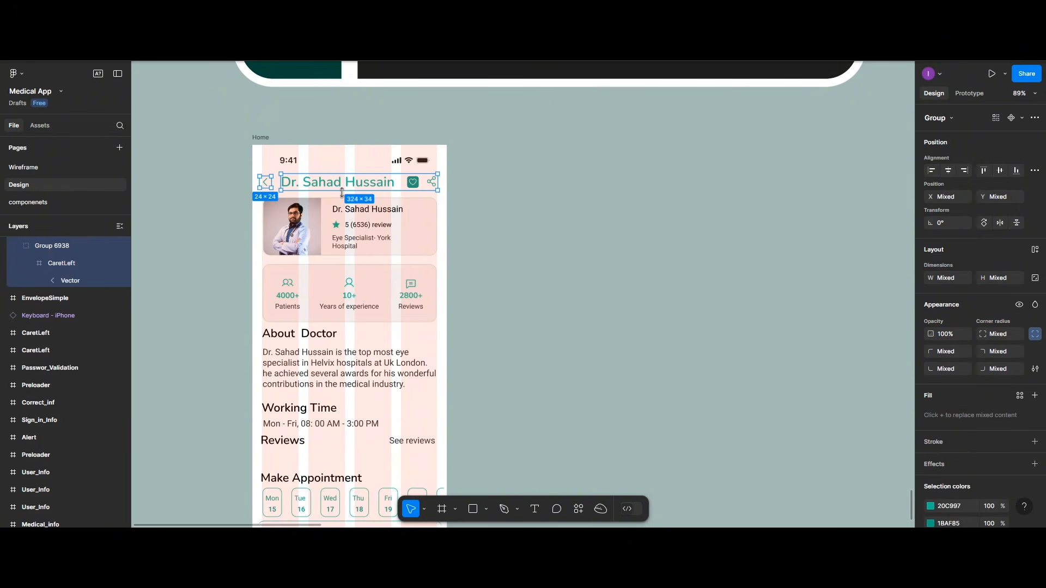
Step: Distribute the header group and doctor card with vertical spacing, then clear the selection
{"action": "left_click", "coordinate": [310, 206], "text": "shift"}
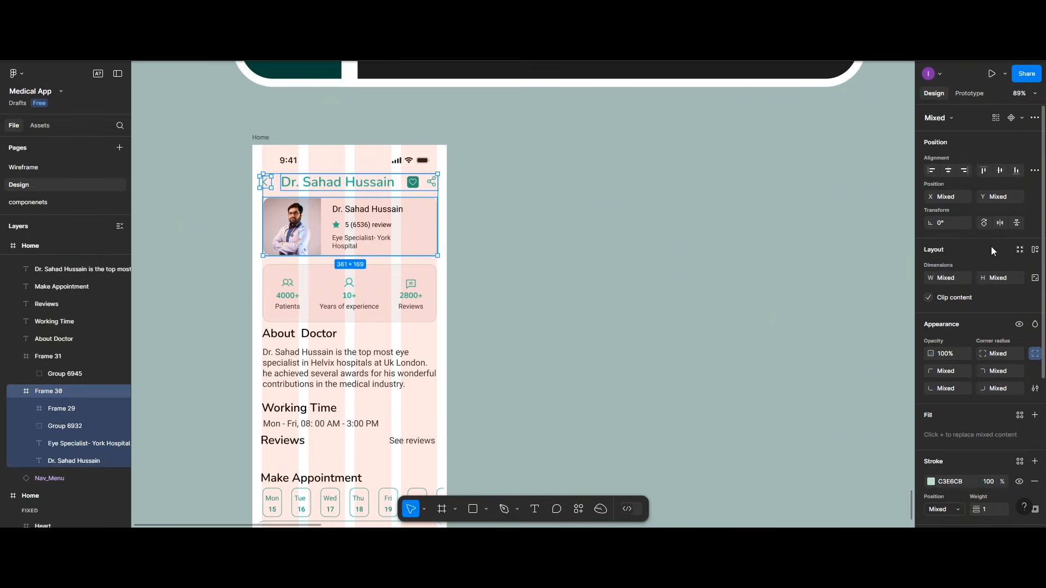
{"action": "left_click", "coordinate": [1034, 170]}
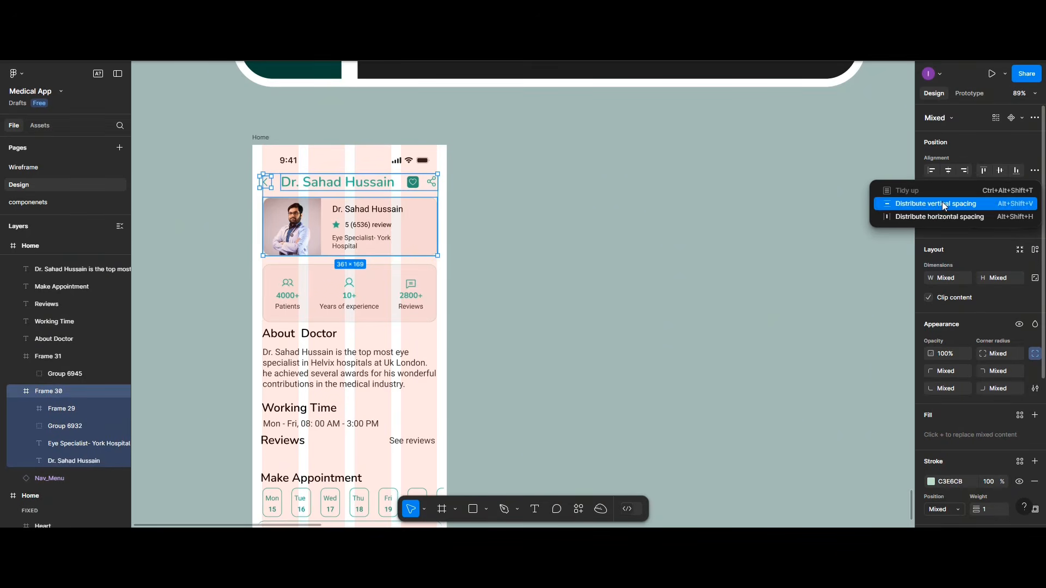
{"action": "left_click", "coordinate": [944, 204]}
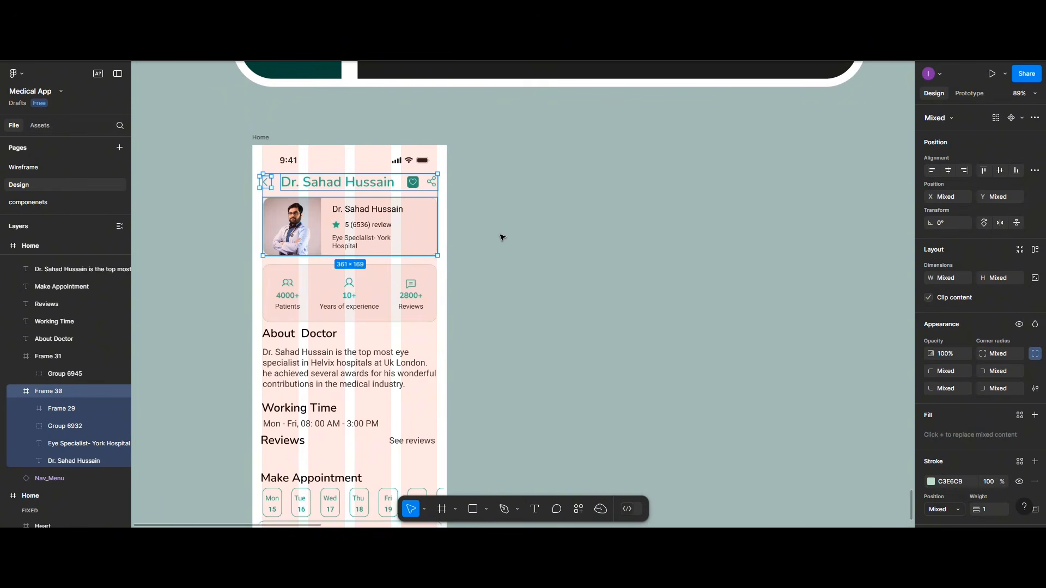
{"action": "key", "text": "Escape"}
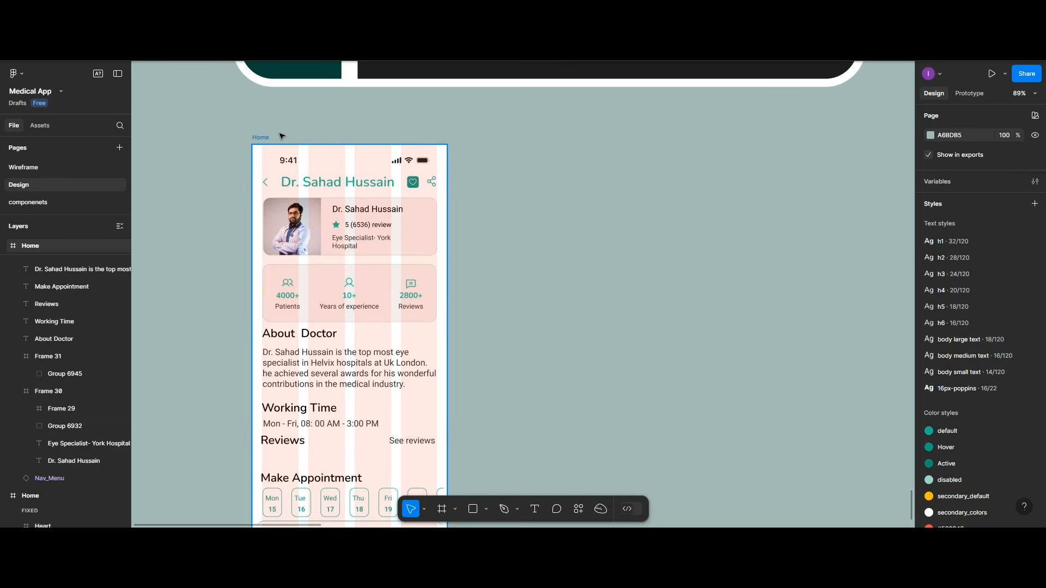
Step: Move the back arrow beside the title, trying a vertical distribution with the doctor card and undoing it
{"action": "left_click_drag", "start_coordinate": [266, 138], "coordinate": [308, 140]}
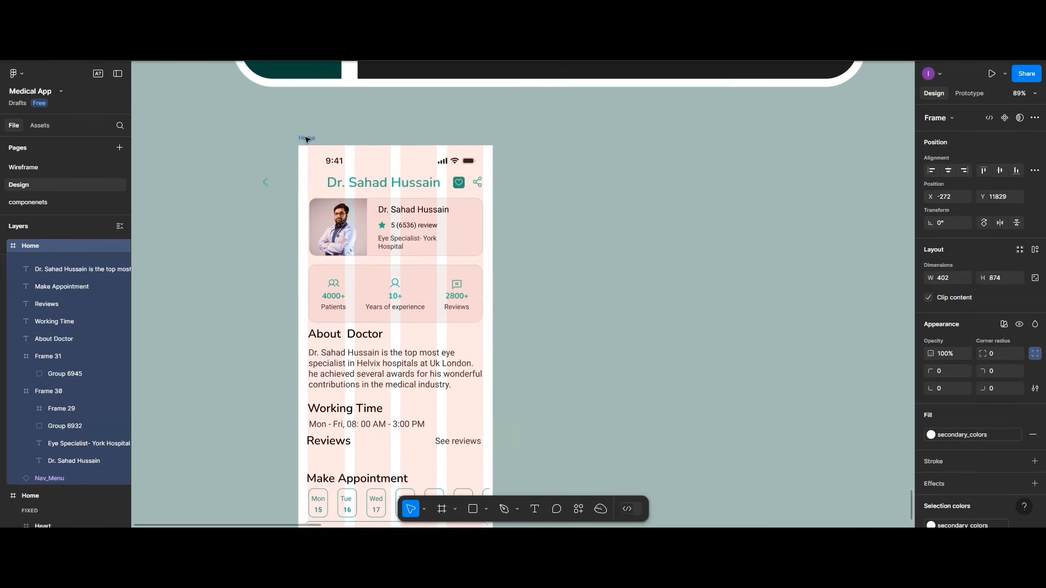
{"action": "left_click_drag", "start_coordinate": [265, 183], "coordinate": [312, 183]}
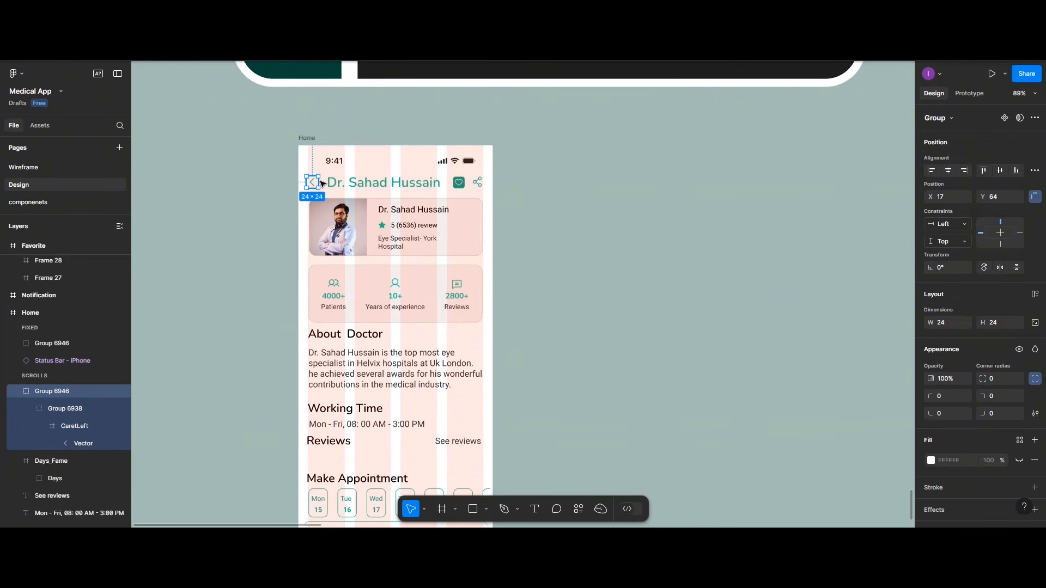
{"action": "left_click", "coordinate": [356, 183], "text": "shift"}
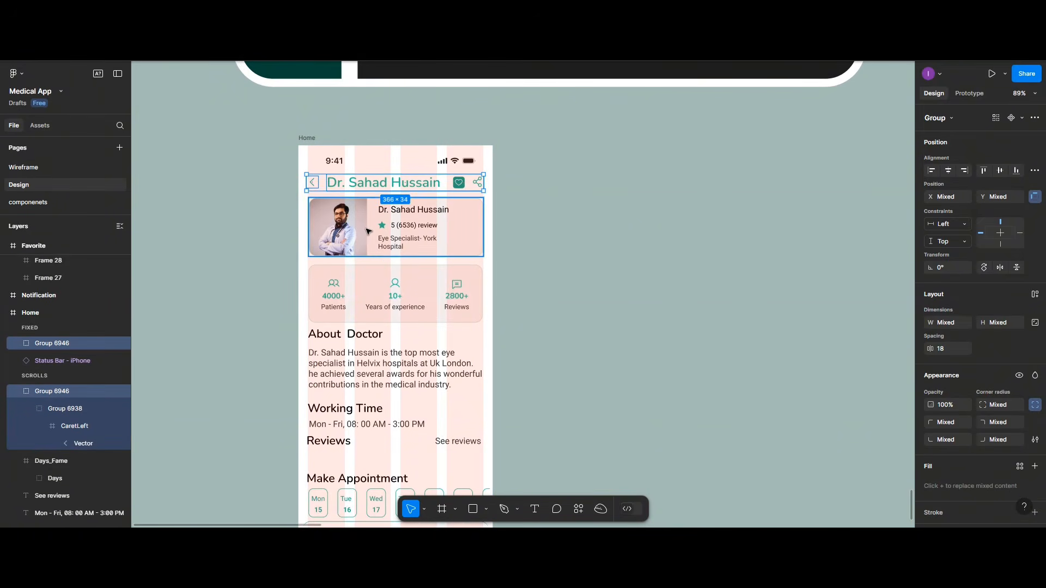
{"action": "left_click", "coordinate": [368, 231], "text": "shift"}
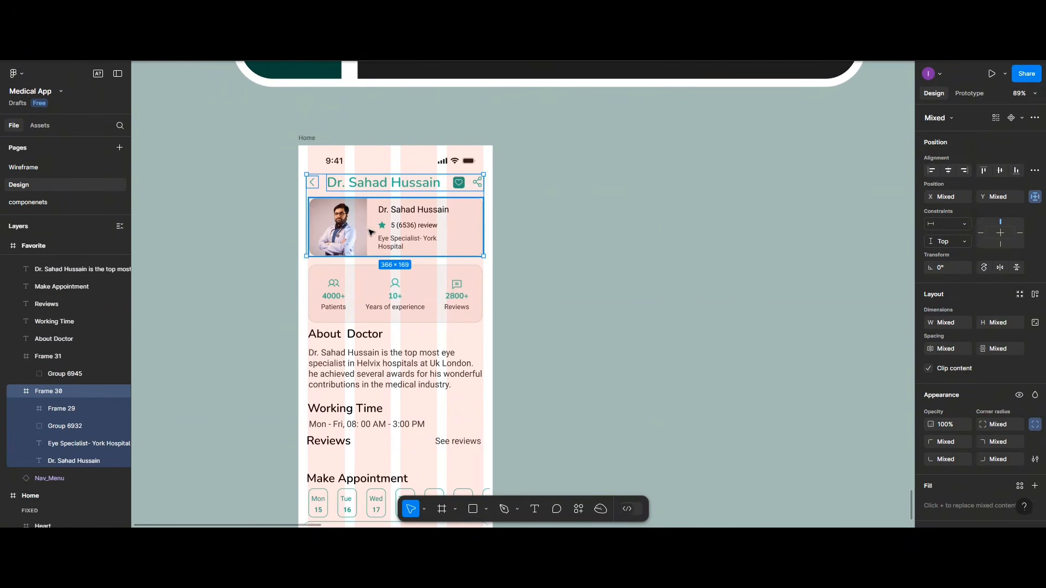
{"action": "left_click", "coordinate": [1034, 171]}
{"action": "left_click", "coordinate": [961, 204]}
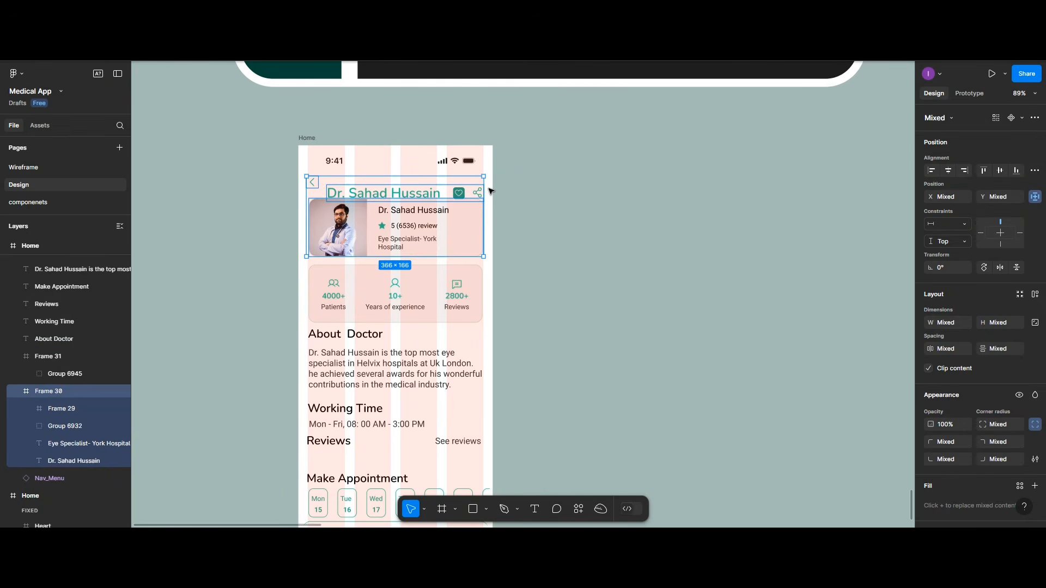
{"action": "key", "text": "ctrl+z"}
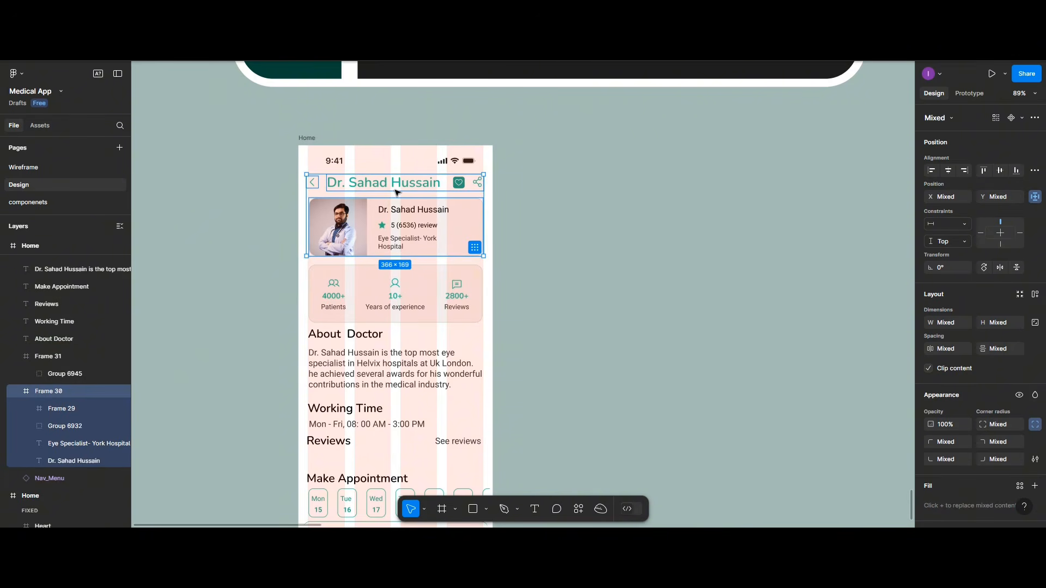
{"action": "key", "text": "Escape"}
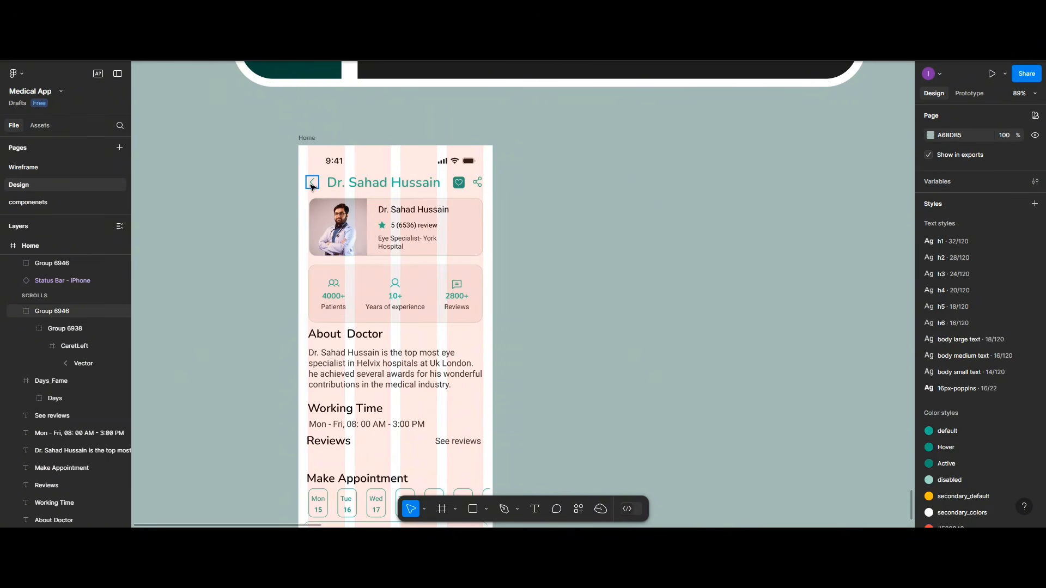
Step: Merge the back arrow and header row into a single group, Group 6947
{"action": "left_click", "coordinate": [312, 184]}
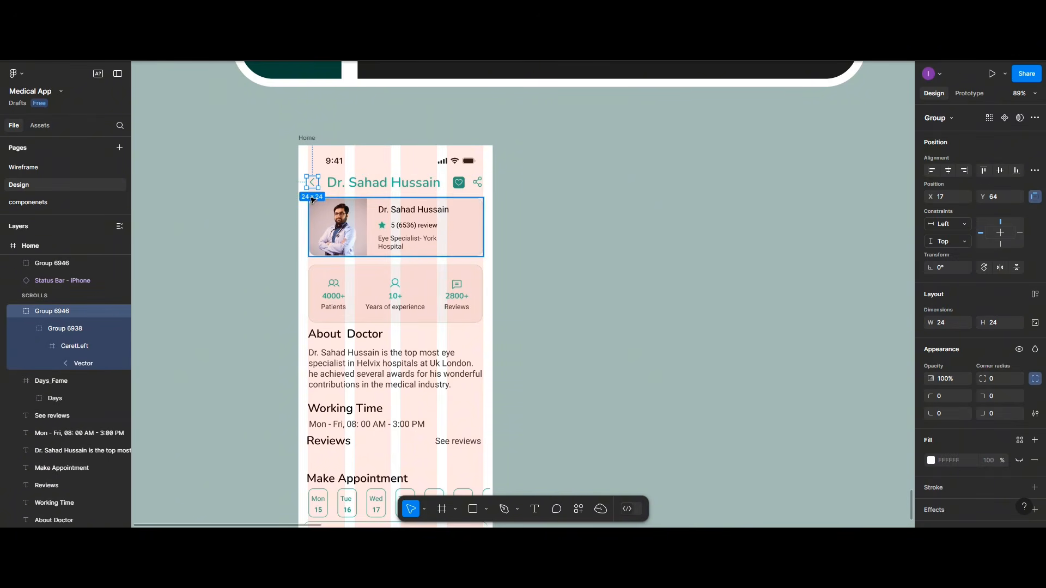
{"action": "left_click", "coordinate": [332, 181], "text": "shift"}
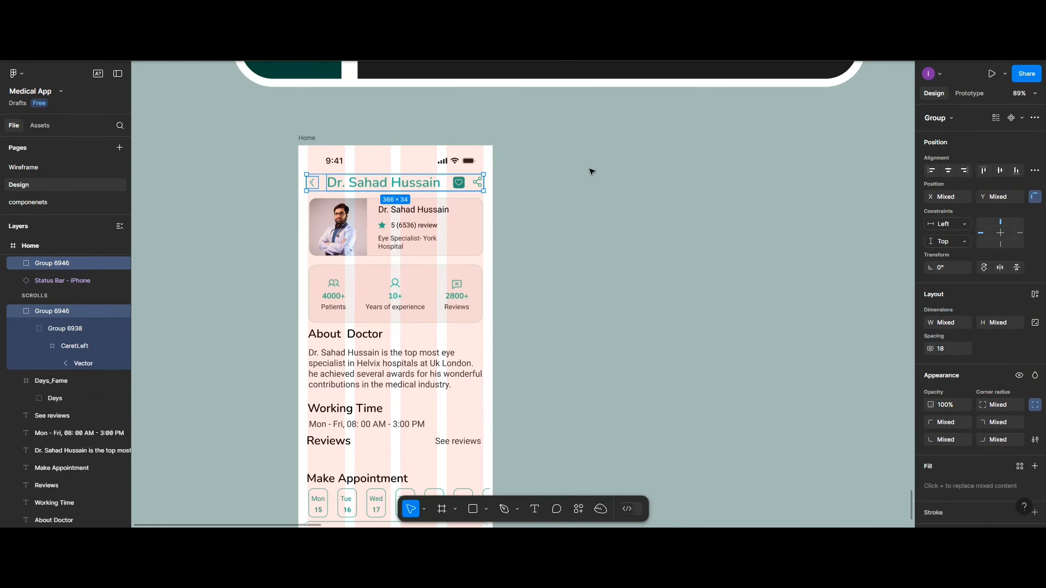
{"action": "key", "text": "ctrl+g"}
Step: Set a 20 gap between the doctor header row and the doctor profile card
{"action": "left_click", "coordinate": [478, 217], "text": "shift"}
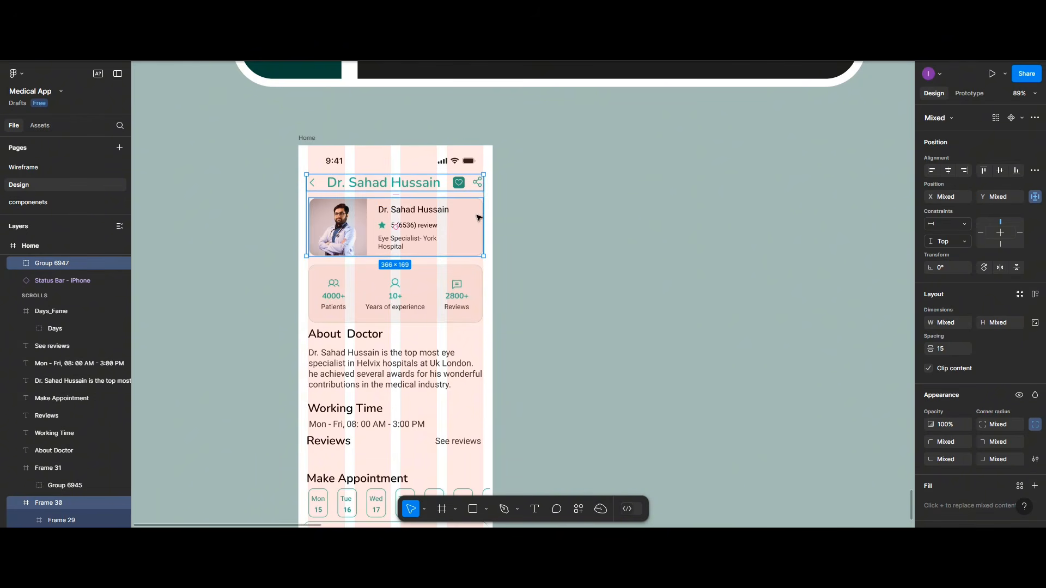
{"action": "left_click", "coordinate": [1034, 171]}
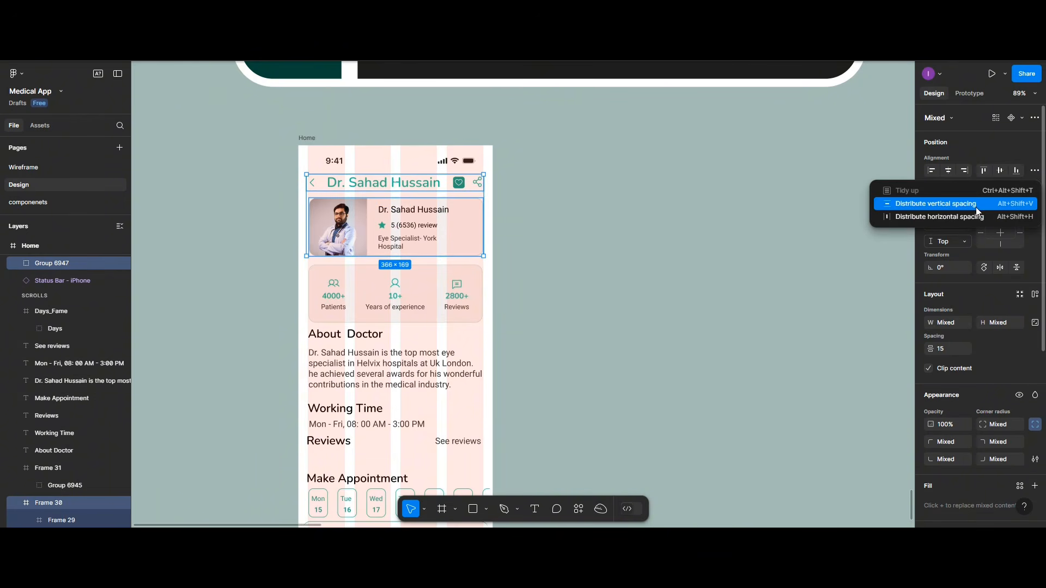
{"action": "left_click", "coordinate": [976, 207]}
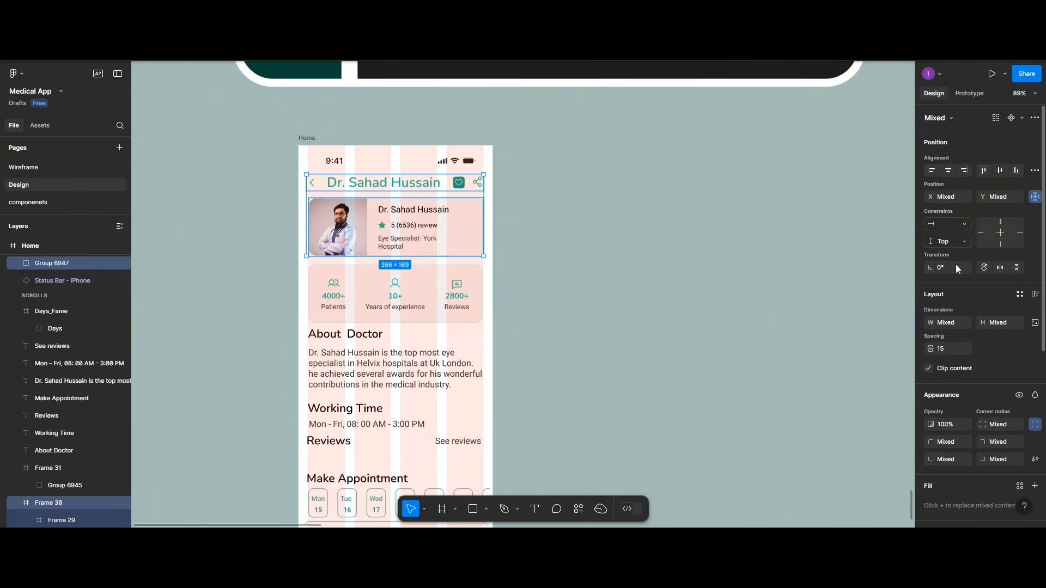
{"action": "left_click", "coordinate": [951, 350]}
{"action": "key", "text": "Return"}
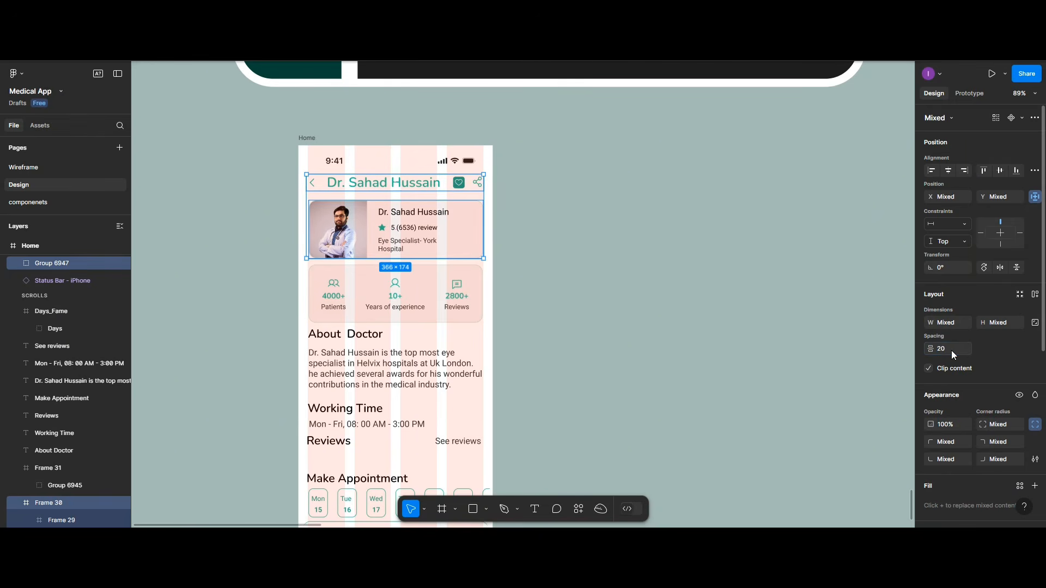
Step: Set a 20 gap between the doctor profile card and the stats card
{"action": "left_click", "coordinate": [350, 292]}
{"action": "left_click", "coordinate": [382, 235], "text": "shift"}
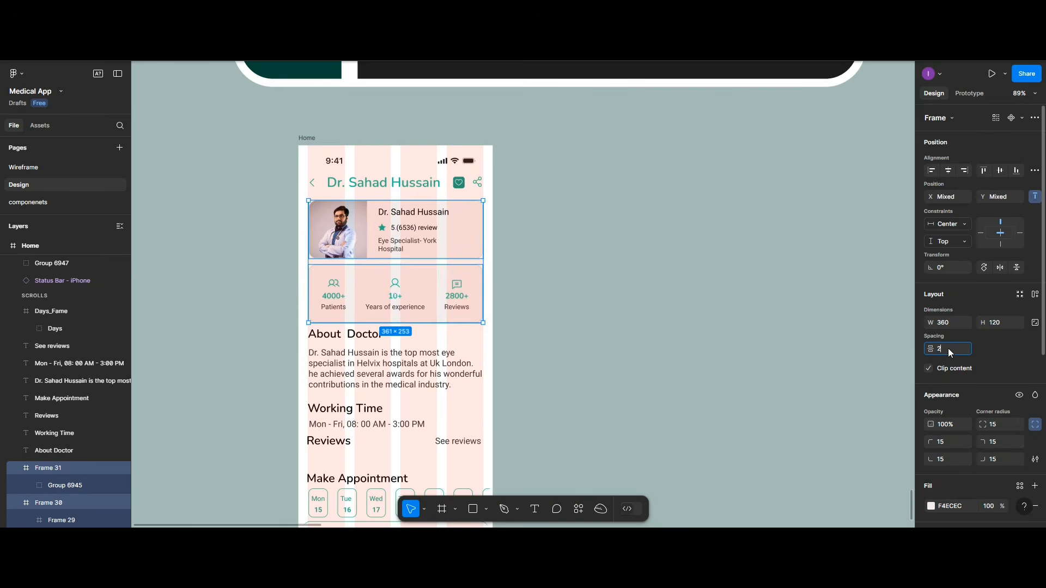
{"action": "key", "text": "Return"}
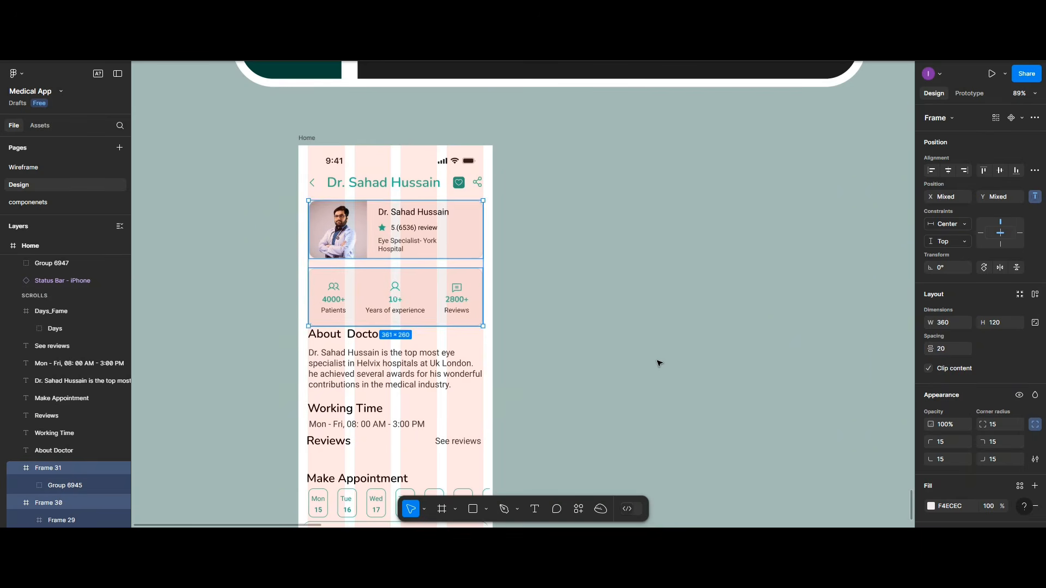
{"action": "scroll", "coordinate": [414, 310], "scroll_direction": "down", "scroll_amount": 3}
Step: Group the About Doctor heading with its bio paragraph, nudging the section slightly down
{"action": "left_click", "coordinate": [343, 162]}
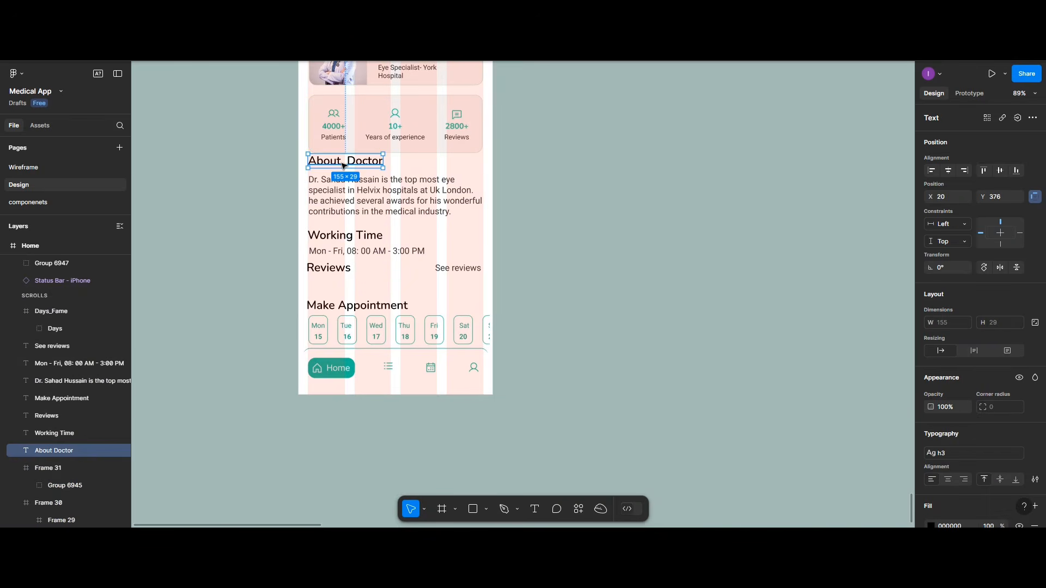
{"action": "left_click", "coordinate": [366, 204], "text": "shift"}
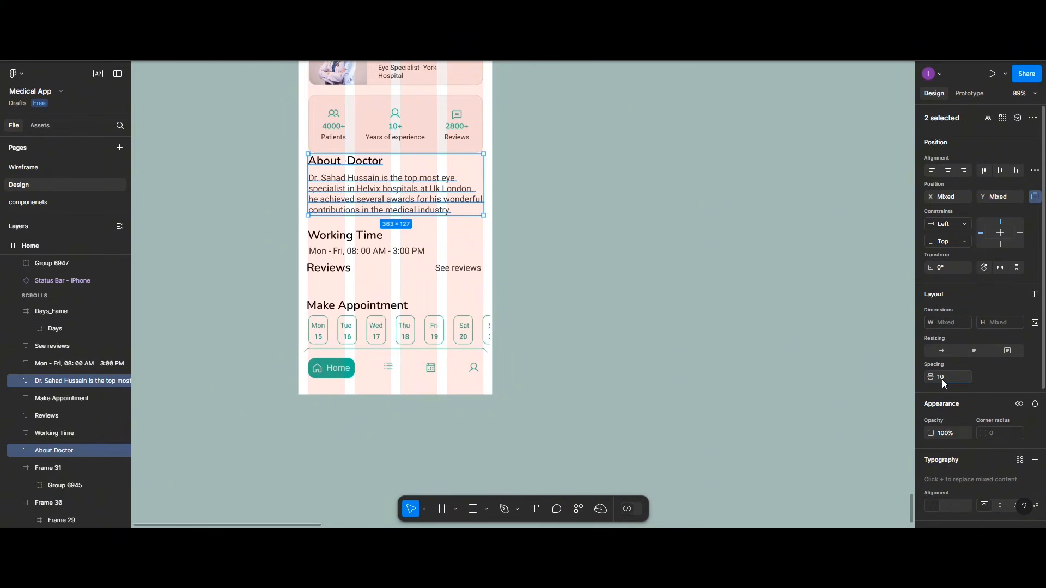
{"action": "left_click_drag", "start_coordinate": [358, 186], "coordinate": [359, 192]}
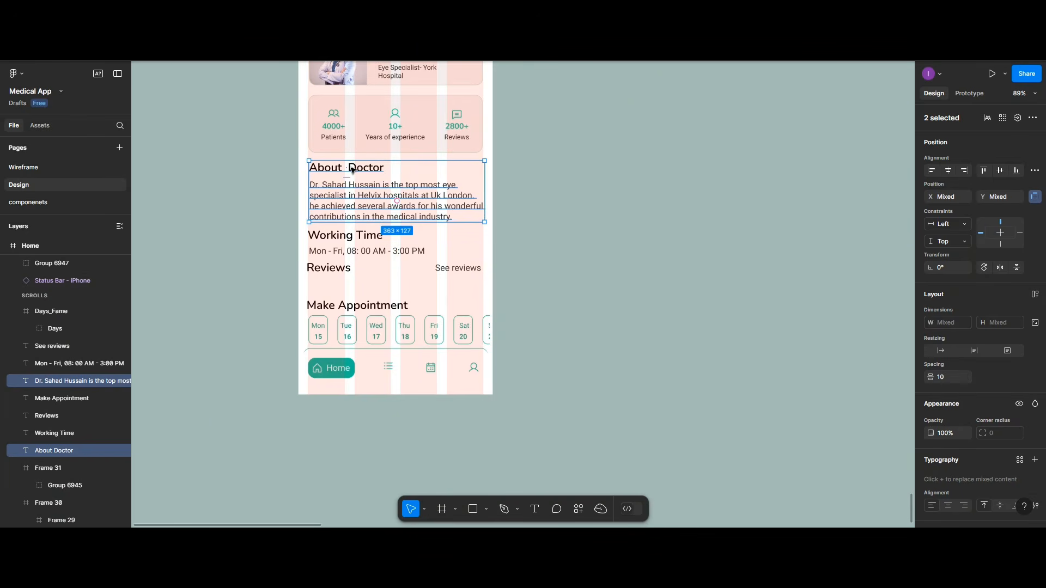
{"action": "key", "text": "ctrl+g"}
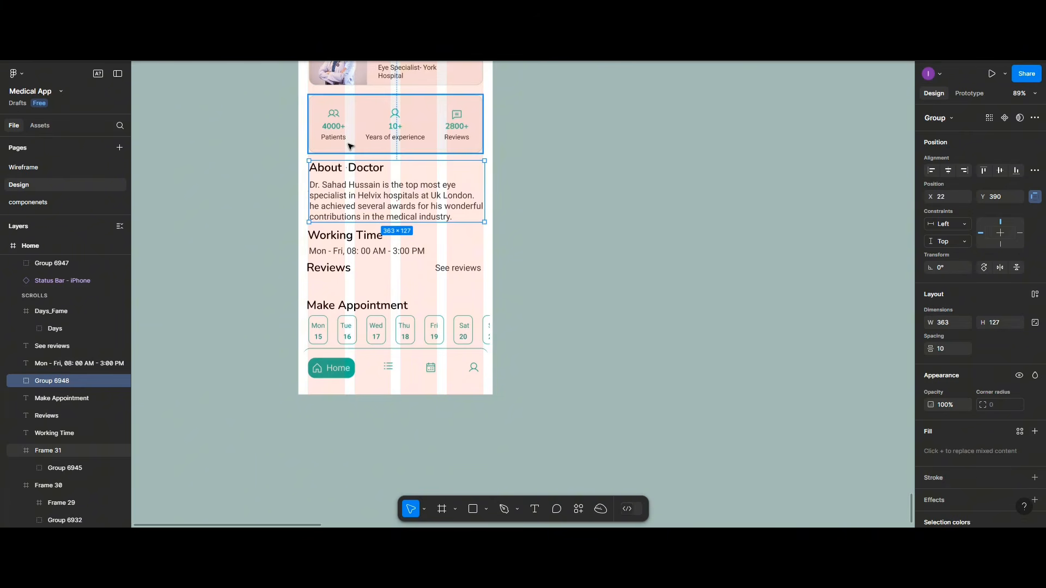
{"action": "left_click", "coordinate": [350, 146], "text": "shift"}
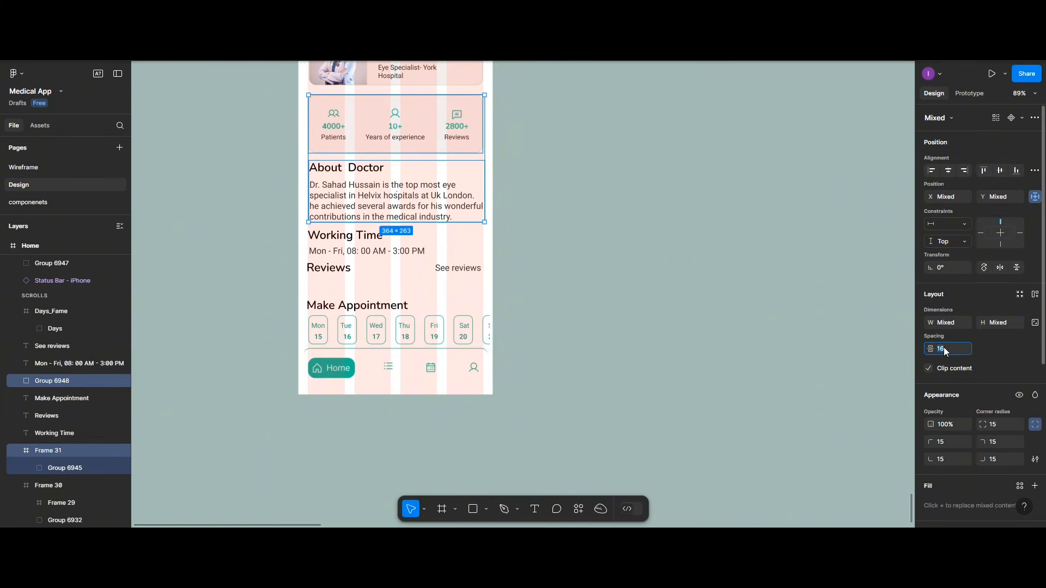
Step: Apply a 20 gap below the stats card and group Working Time with its hours
{"action": "key", "text": "Return"}
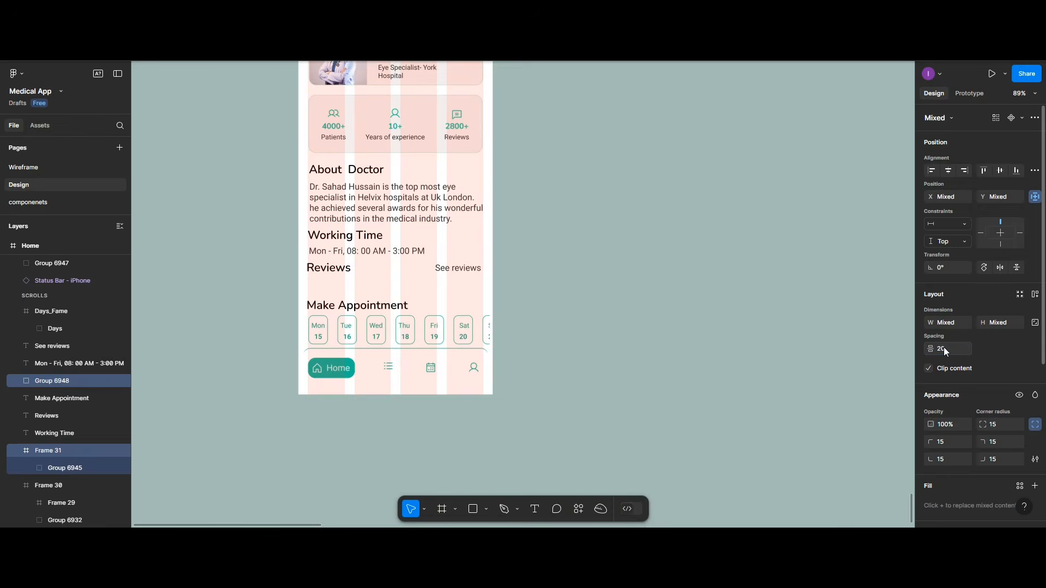
{"action": "left_click", "coordinate": [358, 239]}
{"action": "left_click", "coordinate": [359, 253], "text": "shift"}
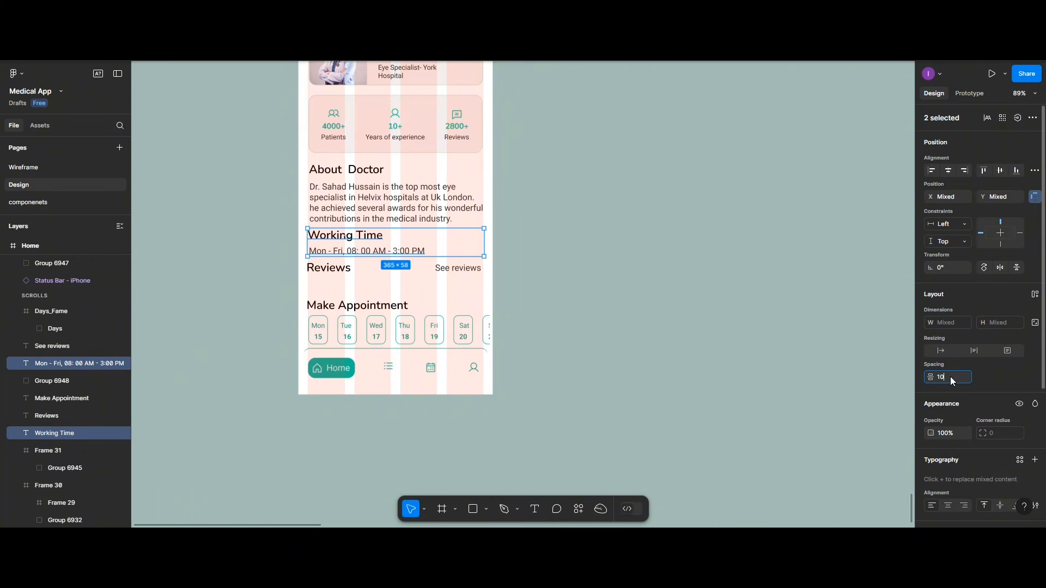
{"action": "key", "text": "ctrl+g"}
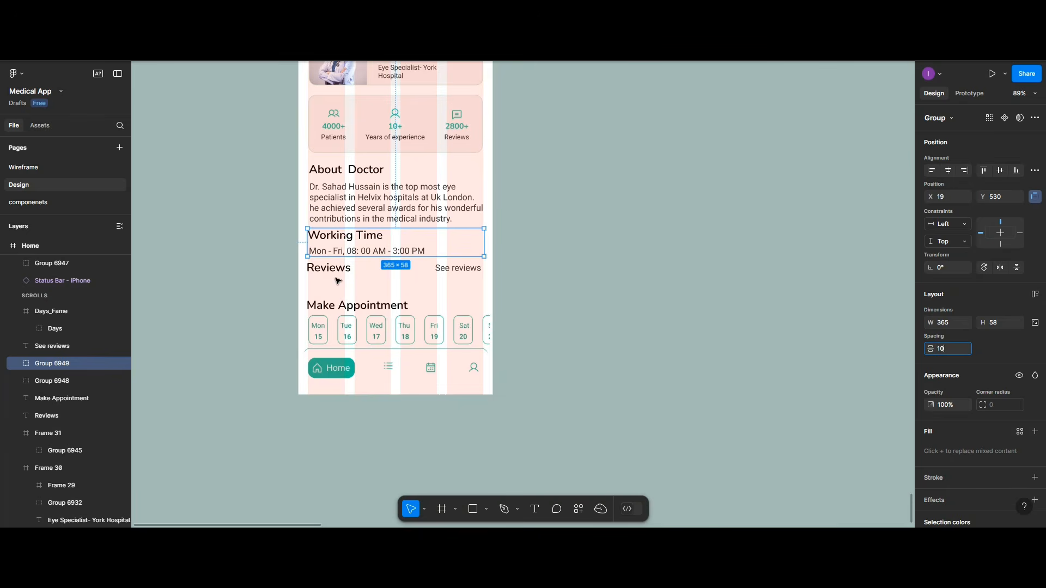
Step: Group Reviews with See reviews and place it 20 below the Working Time group
{"action": "left_click", "coordinate": [335, 272]}
{"action": "left_click", "coordinate": [451, 268], "text": "shift"}
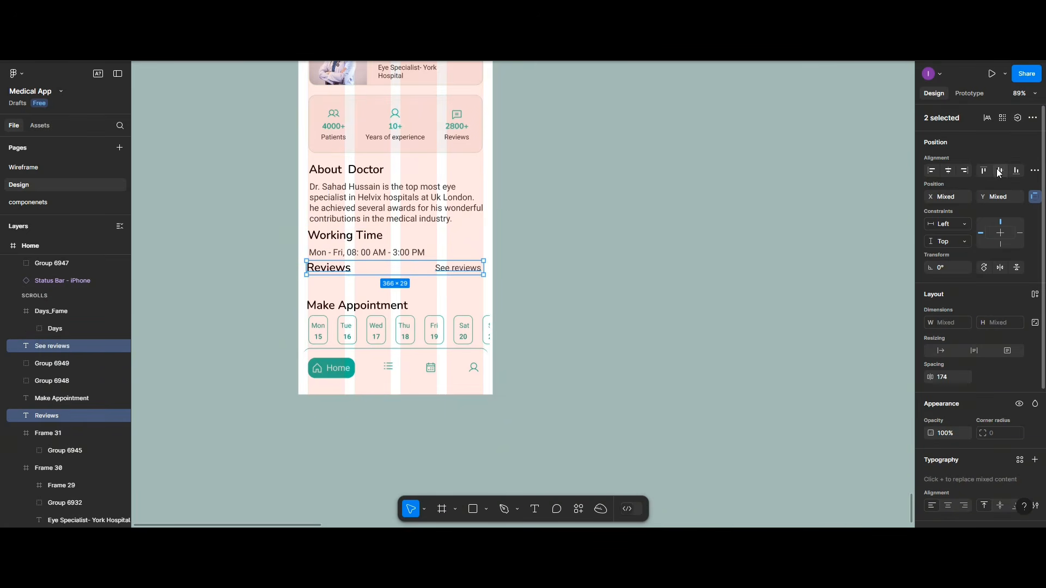
{"action": "key", "text": "ctrl+g"}
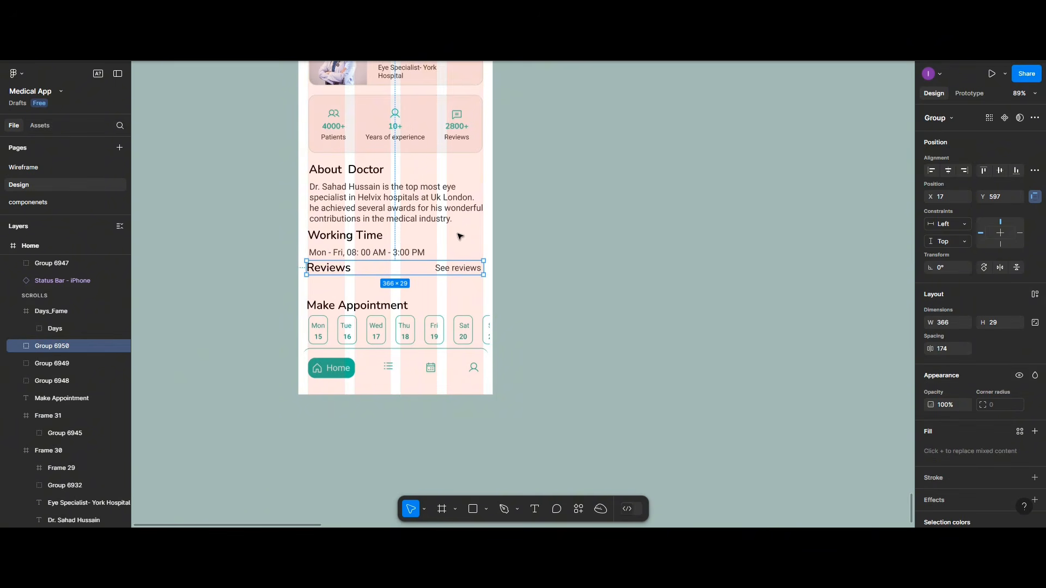
{"action": "left_click", "coordinate": [412, 251], "text": "shift"}
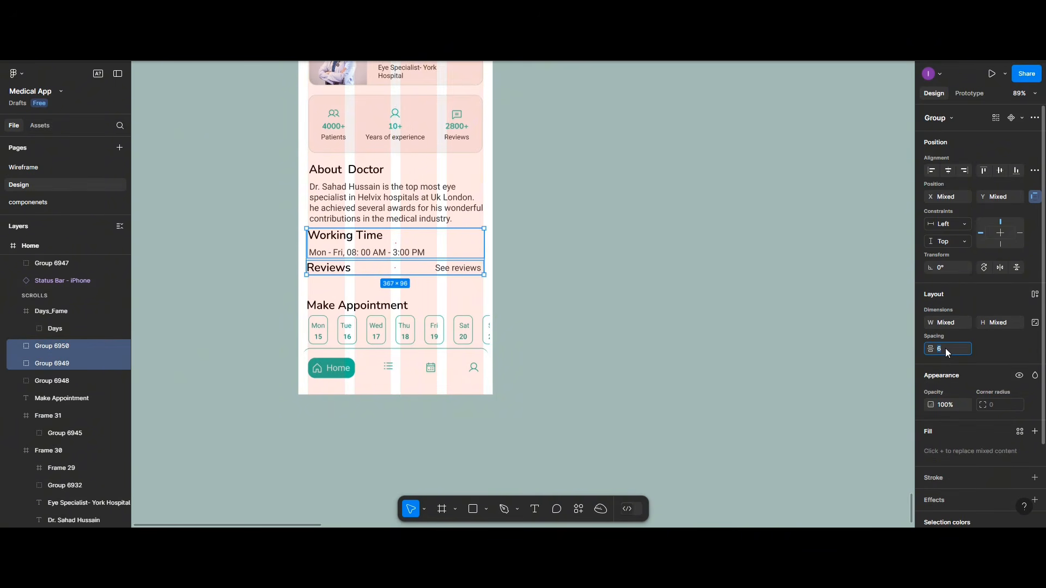
{"action": "key", "text": "Return"}
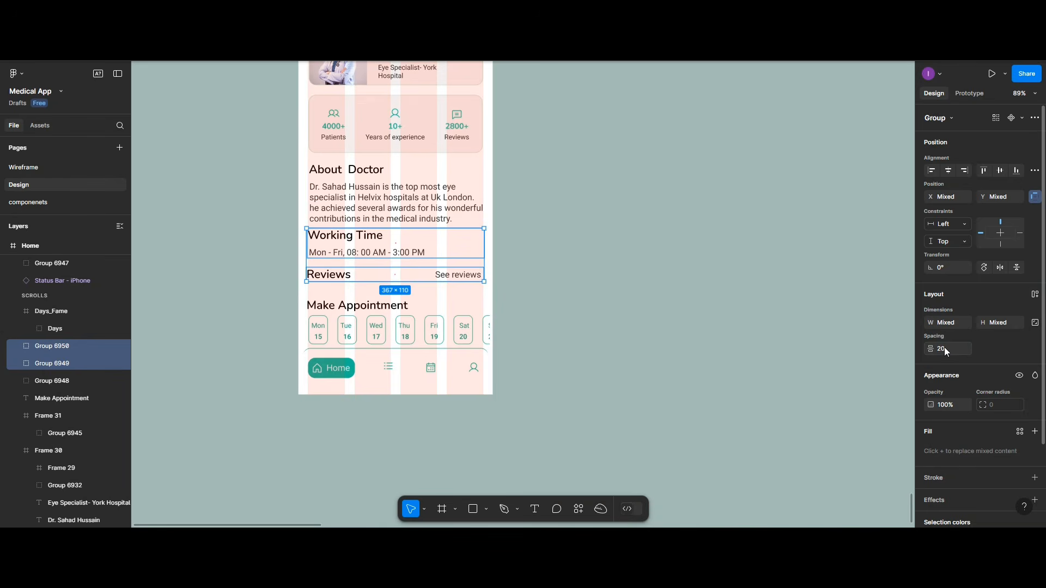
Step: Left-align Make Appointment and the day pills at X 17 with a 10 gap
{"action": "left_click", "coordinate": [384, 309]}
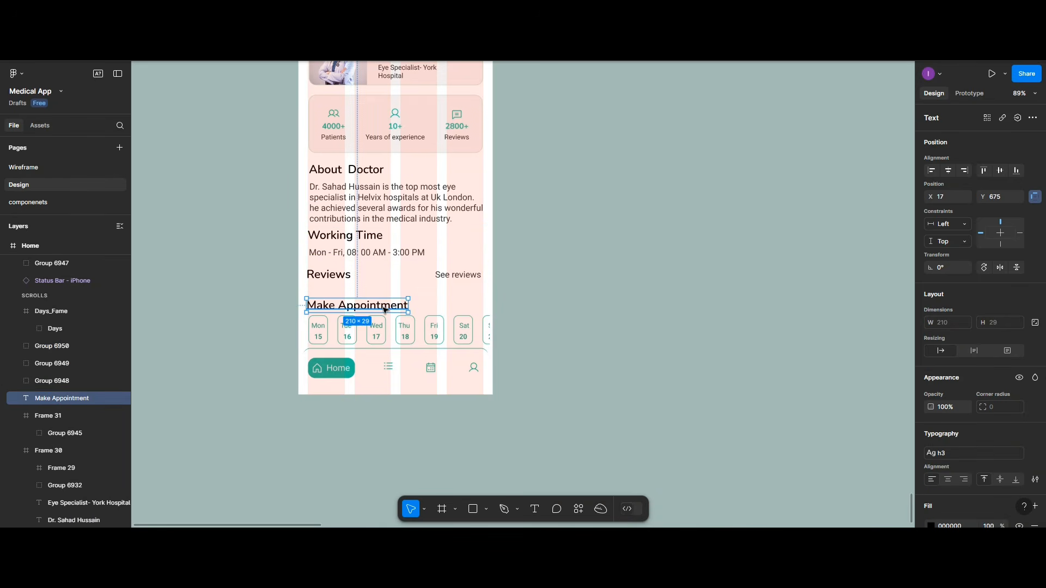
{"action": "left_click", "coordinate": [391, 329], "text": "shift"}
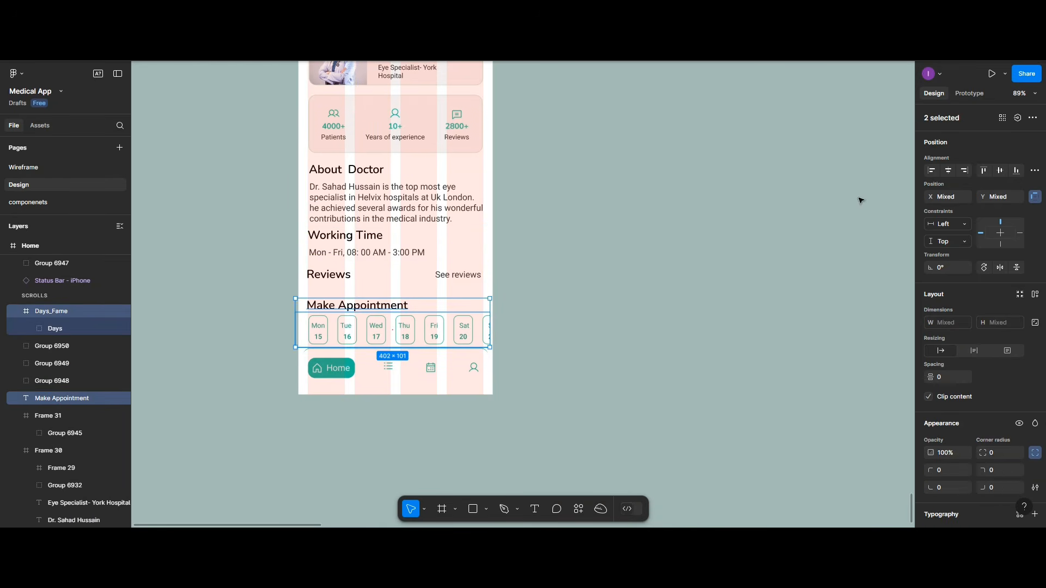
{"action": "left_click", "coordinate": [933, 172]}
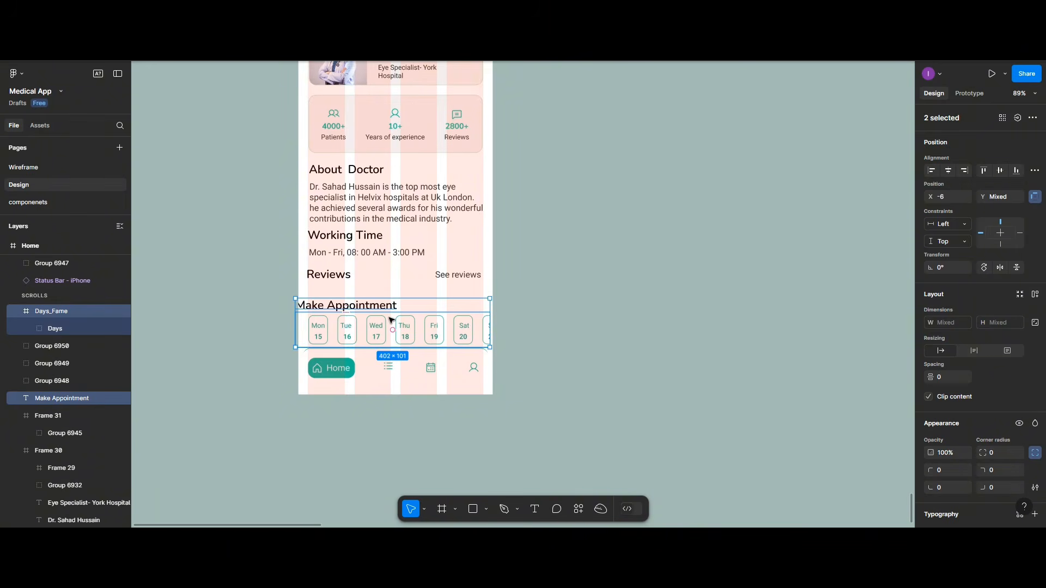
{"action": "left_click_drag", "start_coordinate": [385, 325], "coordinate": [393, 325]}
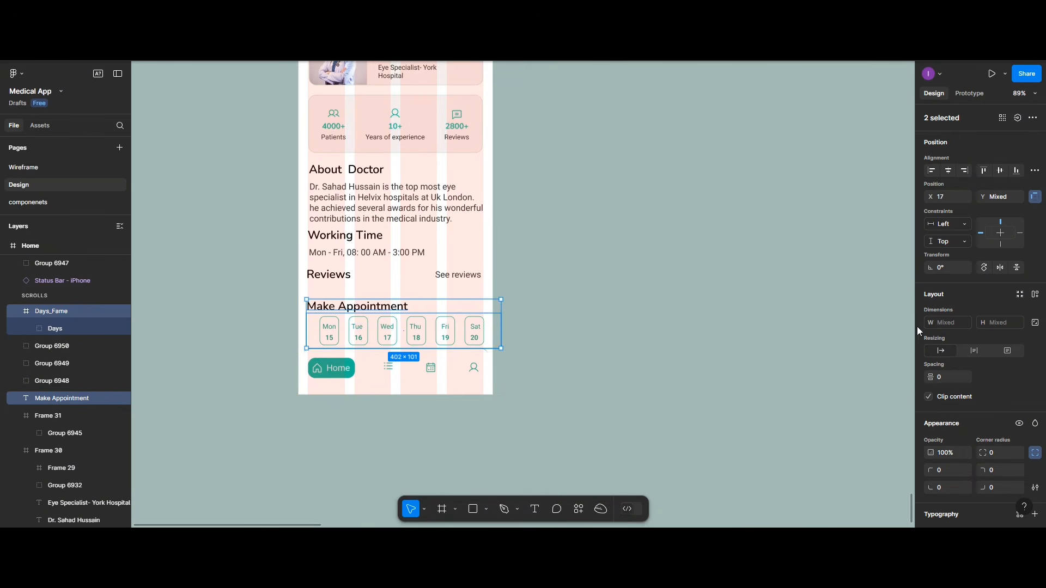
{"action": "left_click", "coordinate": [943, 376]}
{"action": "type", "text": "10"}
{"action": "key", "text": "Return"}
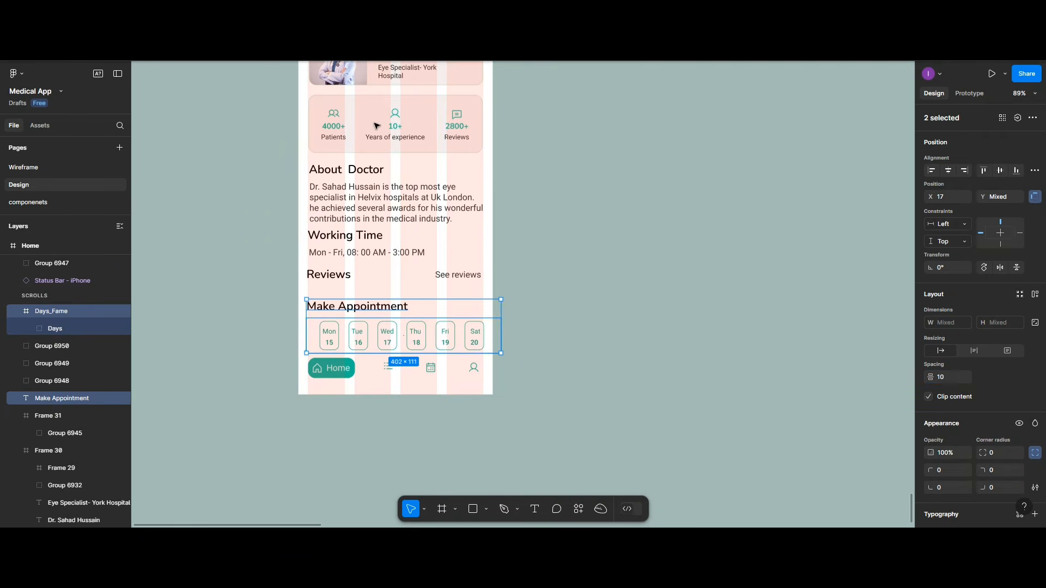
{"action": "scroll", "coordinate": [384, 195], "scroll_direction": "down", "scroll_amount": 5}
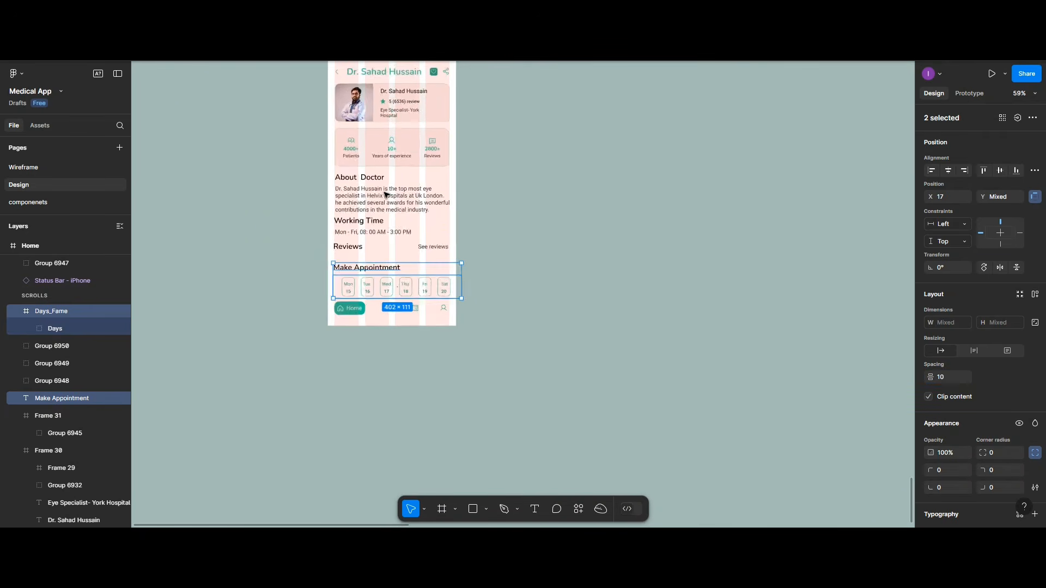
{"action": "scroll", "coordinate": [354, 136], "scroll_direction": "up", "scroll_amount": 3}
Step: Extend the Home screen frame to height 1018 so the Nav_Menu bar sits at its bottom
{"action": "left_click", "coordinate": [337, 98]}
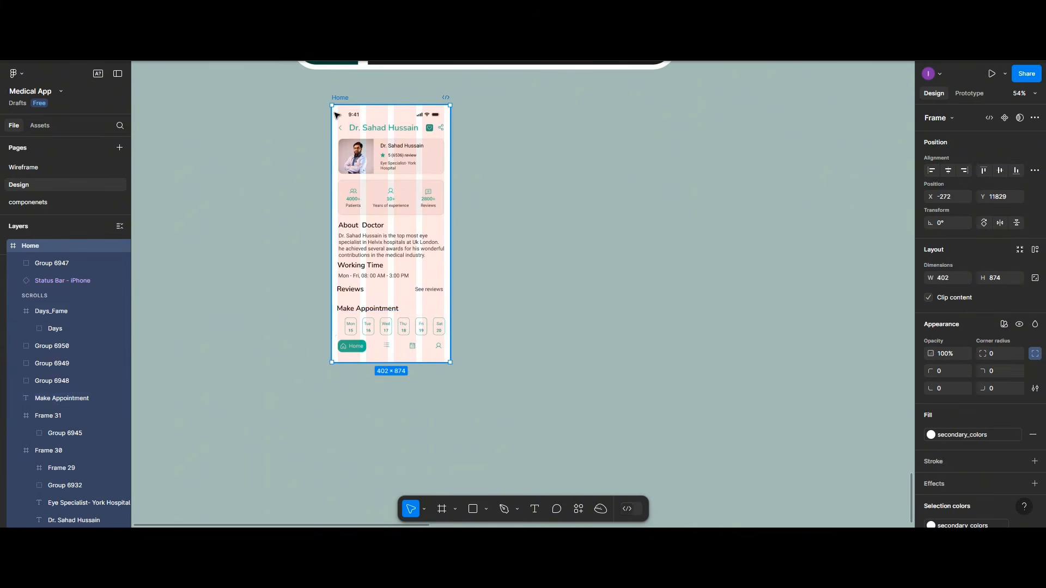
{"action": "left_click_drag", "start_coordinate": [384, 376], "coordinate": [383, 404]}
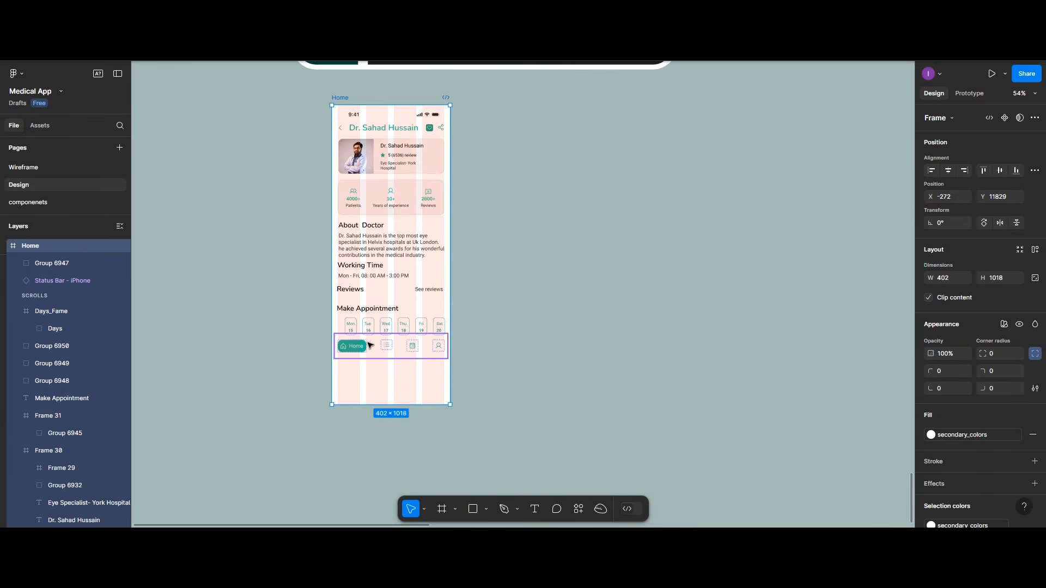
{"action": "left_click_drag", "start_coordinate": [367, 343], "coordinate": [370, 407]}
{"action": "left_click", "coordinate": [370, 362]}
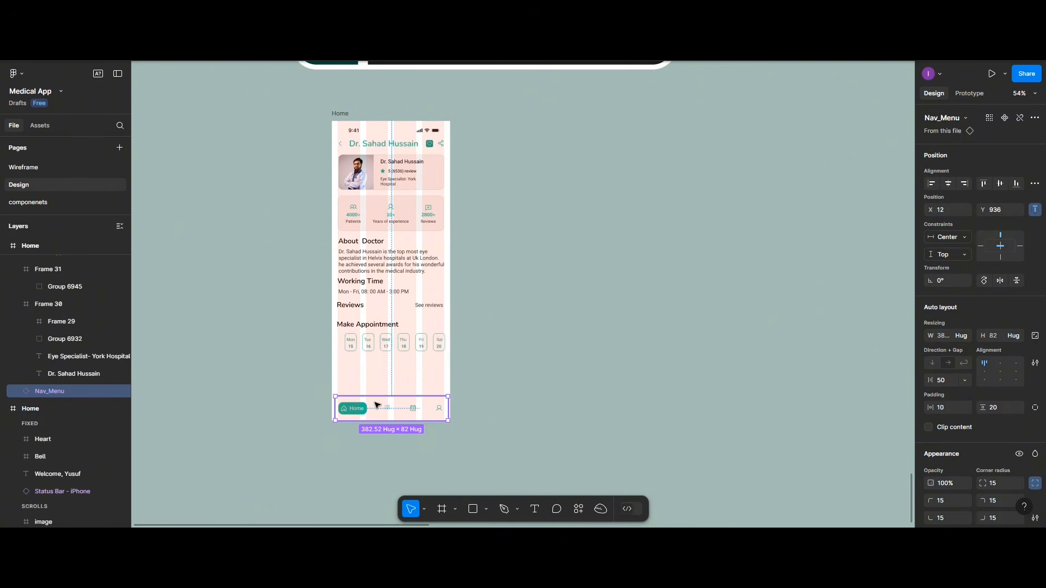
{"action": "left_click", "coordinate": [947, 184]}
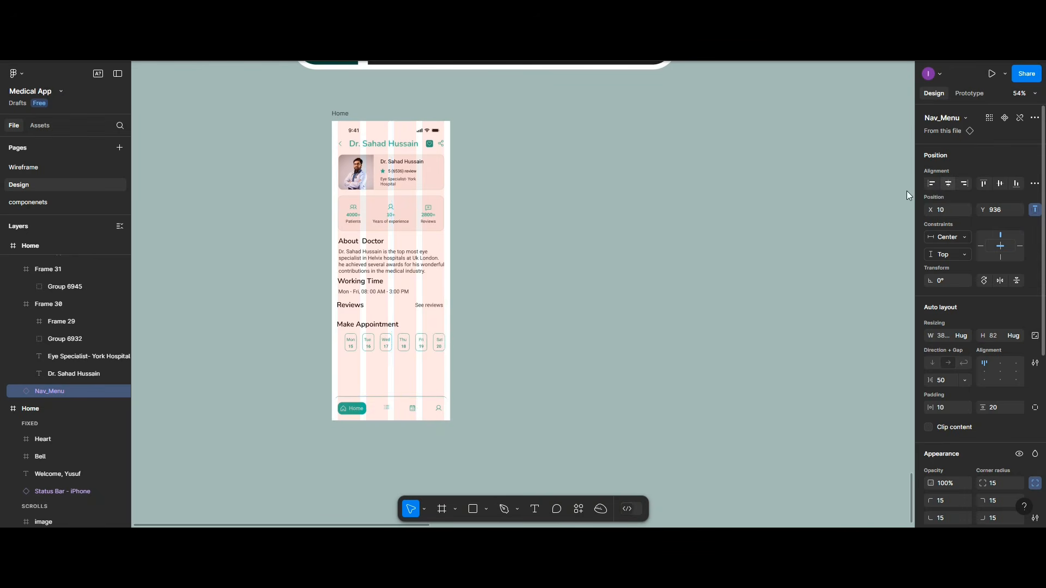
{"action": "left_click", "coordinate": [29, 127]}
{"action": "left_click", "coordinate": [32, 209]}
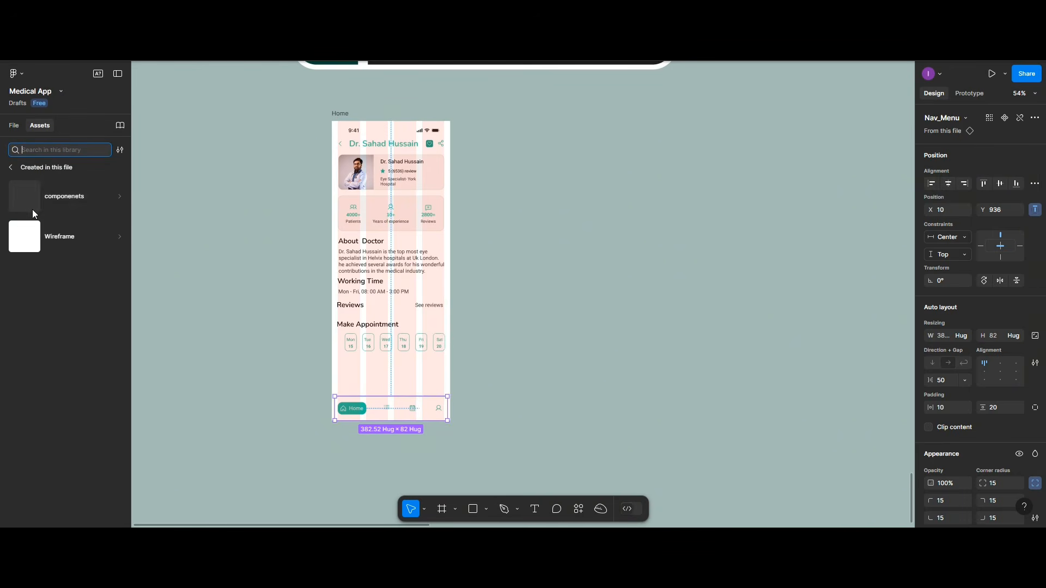
{"action": "left_click", "coordinate": [41, 205]}
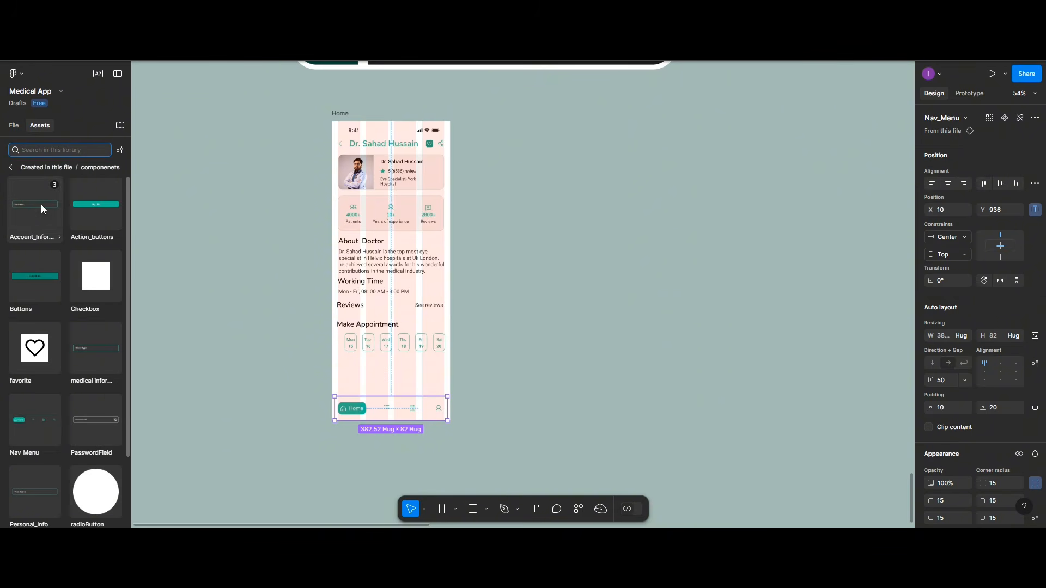
{"action": "left_click", "coordinate": [76, 204]}
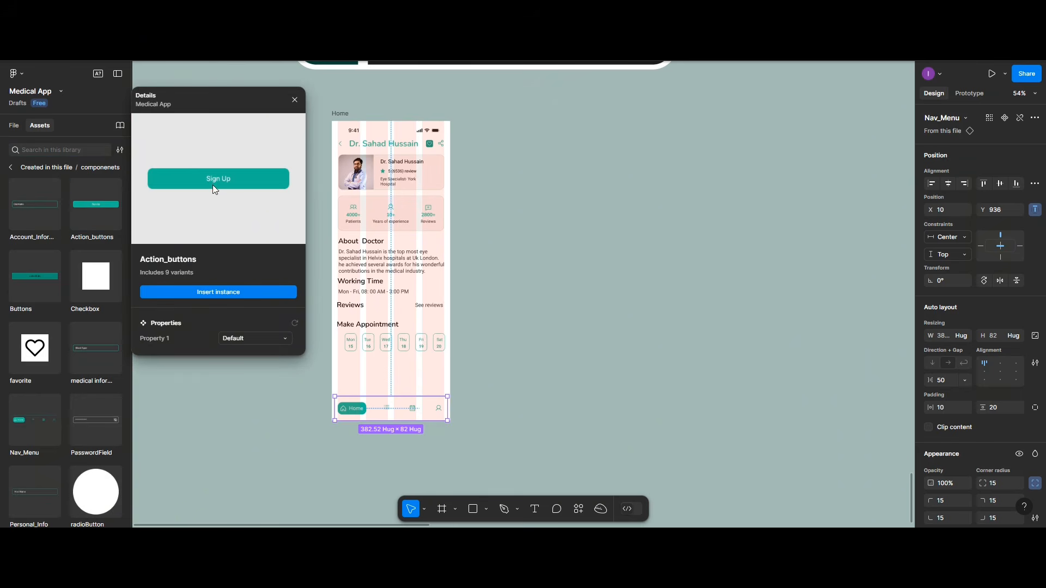
{"action": "left_click", "coordinate": [215, 292]}
{"action": "key", "text": "Escape"}
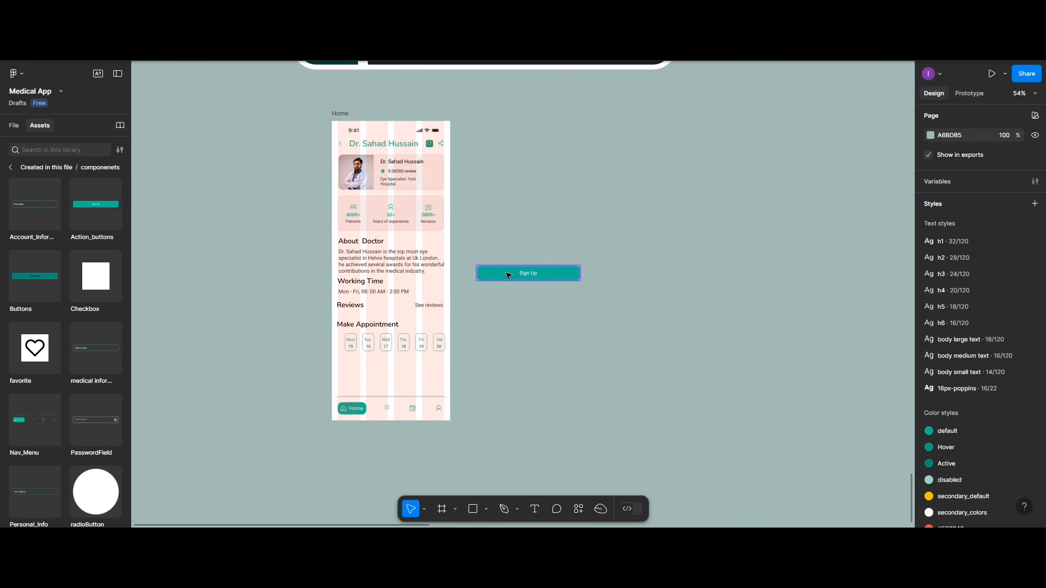
{"action": "left_click_drag", "start_coordinate": [511, 275], "coordinate": [390, 374]}
{"action": "left_click", "coordinate": [947, 202]}
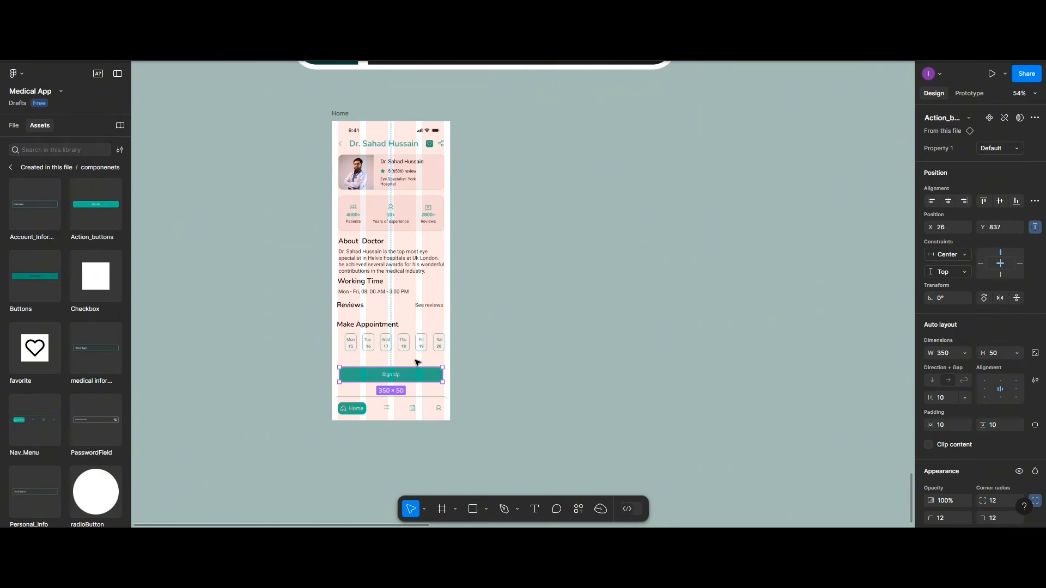
{"action": "scroll", "coordinate": [417, 362], "scroll_direction": "up", "scroll_amount": 5}
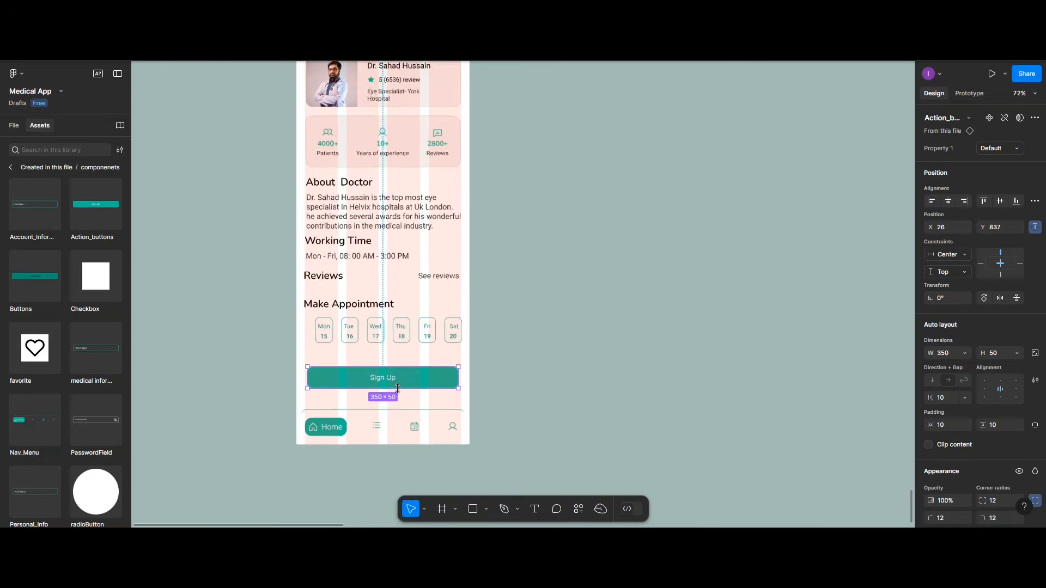
{"action": "scroll", "coordinate": [397, 388], "scroll_direction": "up", "scroll_amount": 2}
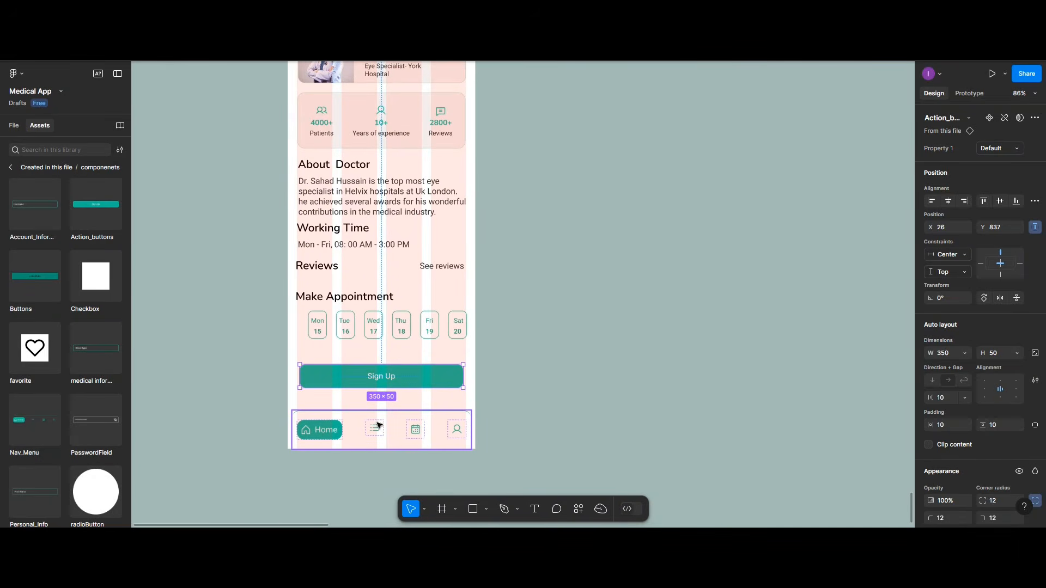
Step: Change the bottom button's label to 'Book Appointment'
{"action": "double_click", "coordinate": [390, 379]}
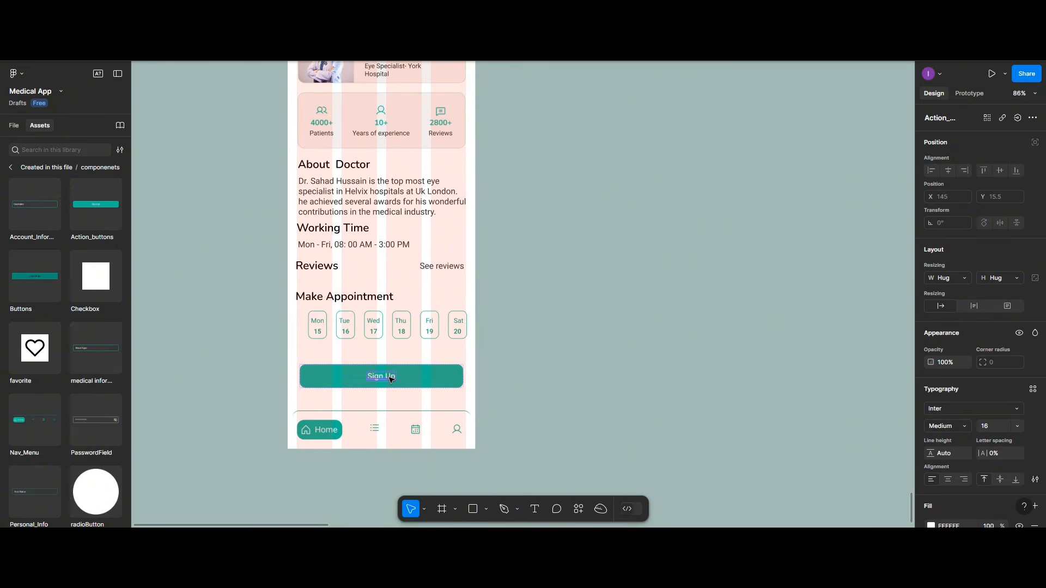
{"action": "double_click", "coordinate": [389, 378]}
{"action": "type", "text": "b"}
{"action": "key", "text": "BackSpace"}
{"action": "key", "text": "BackSpace"}
{"action": "type", "text": "Book Appointment"}
{"action": "key", "text": "Escape"}
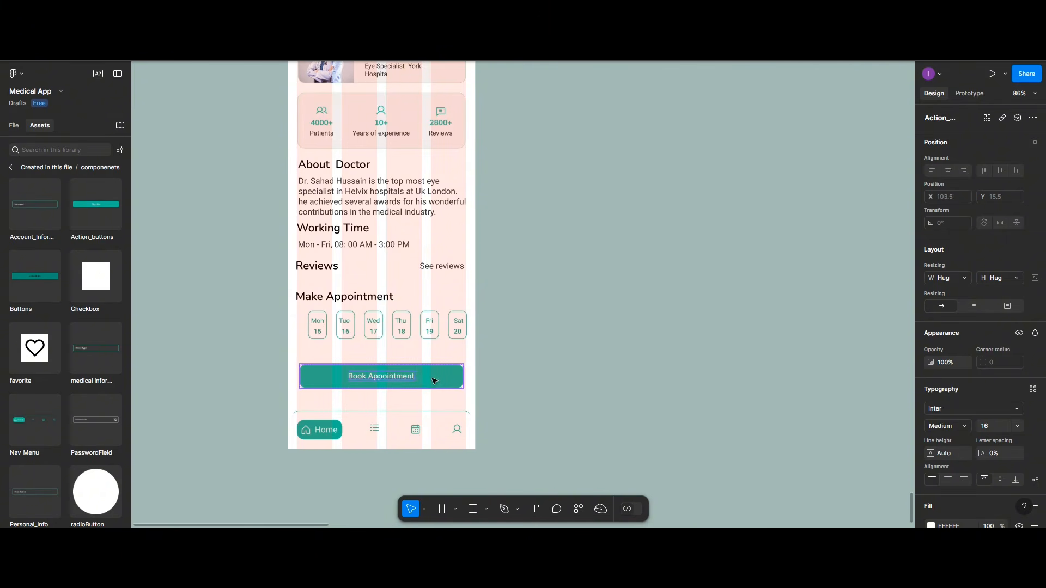
{"action": "key", "text": "Escape"}
Step: Switch the button to Variant3 and fill it with the 'disabled' colour style
{"action": "left_click", "coordinate": [992, 152]}
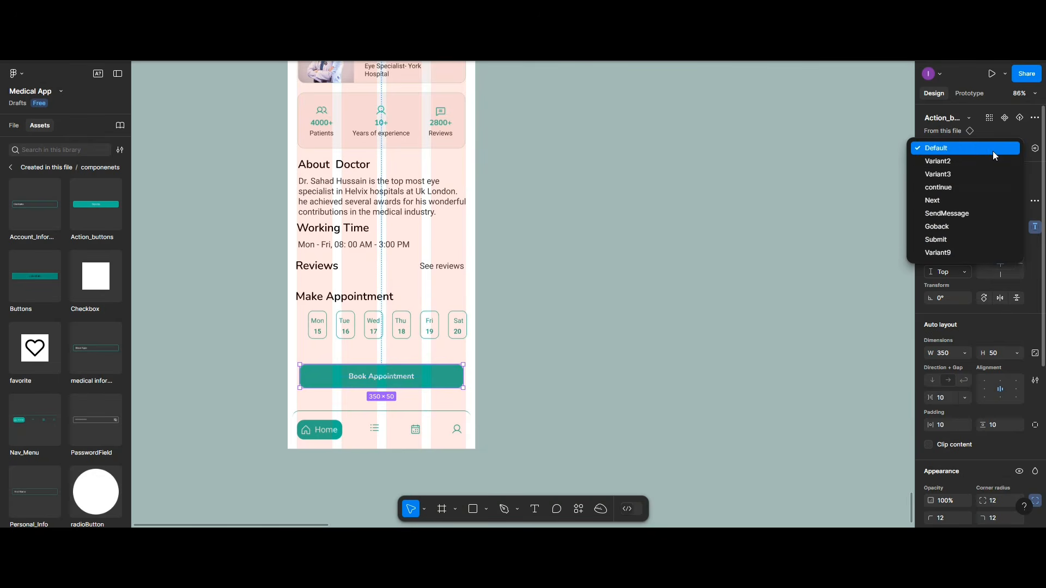
{"action": "left_click", "coordinate": [974, 174]}
{"action": "scroll", "coordinate": [932, 423], "scroll_direction": "down", "scroll_amount": 3}
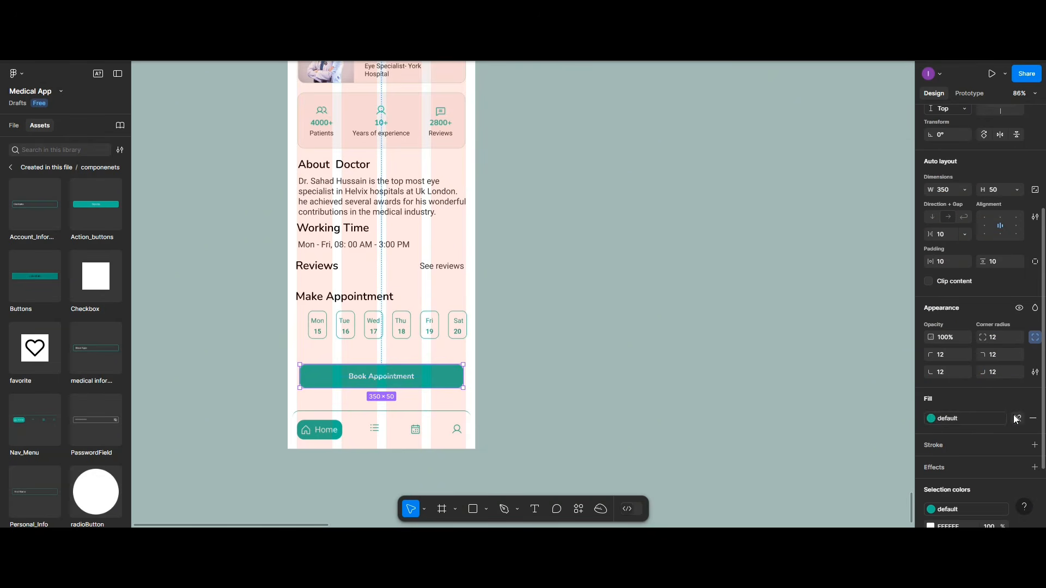
{"action": "left_click", "coordinate": [1014, 418]}
{"action": "left_click", "coordinate": [930, 419]}
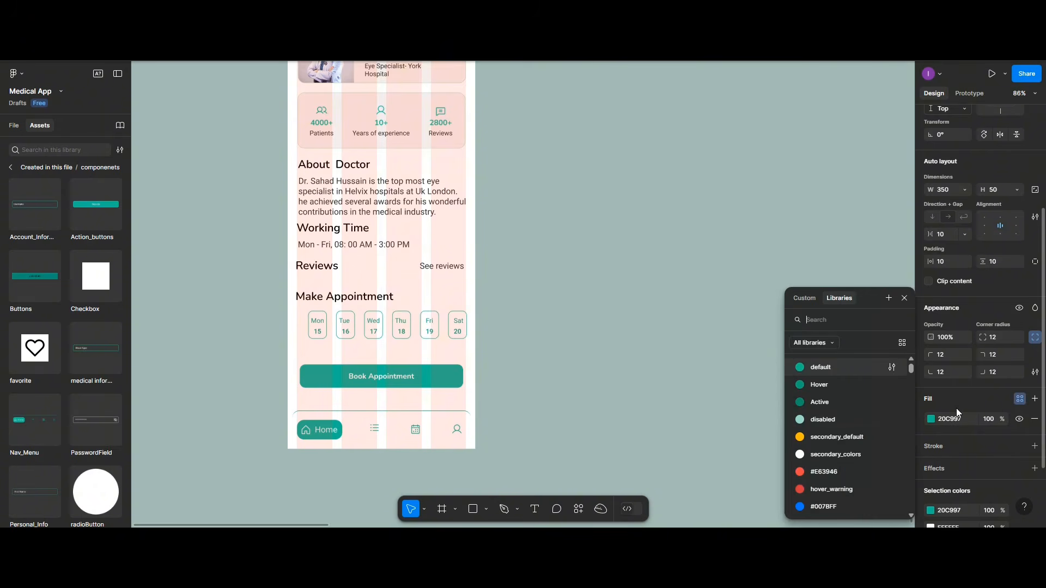
{"action": "left_click", "coordinate": [823, 419]}
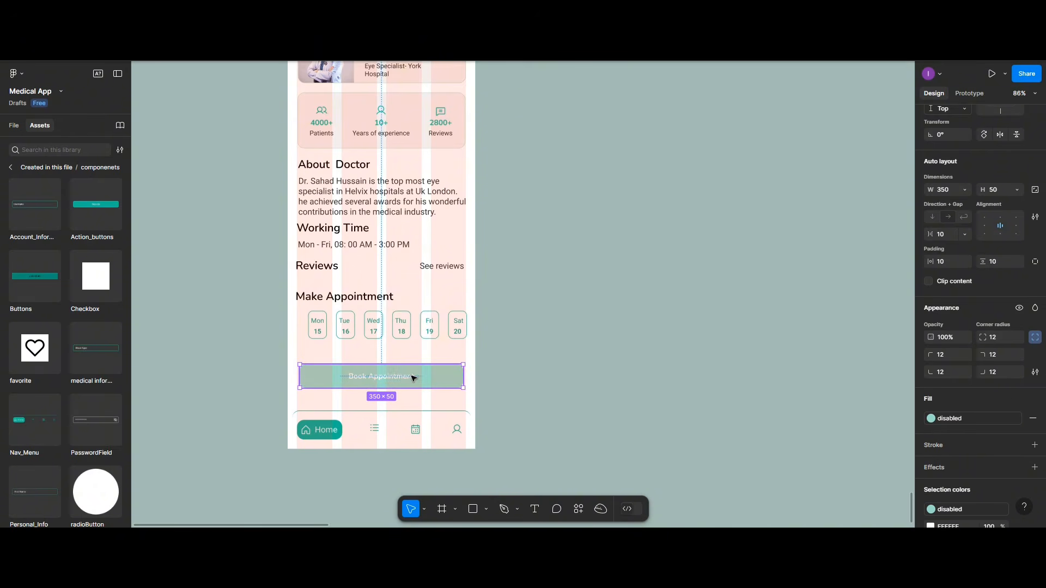
{"action": "left_click", "coordinate": [568, 326]}
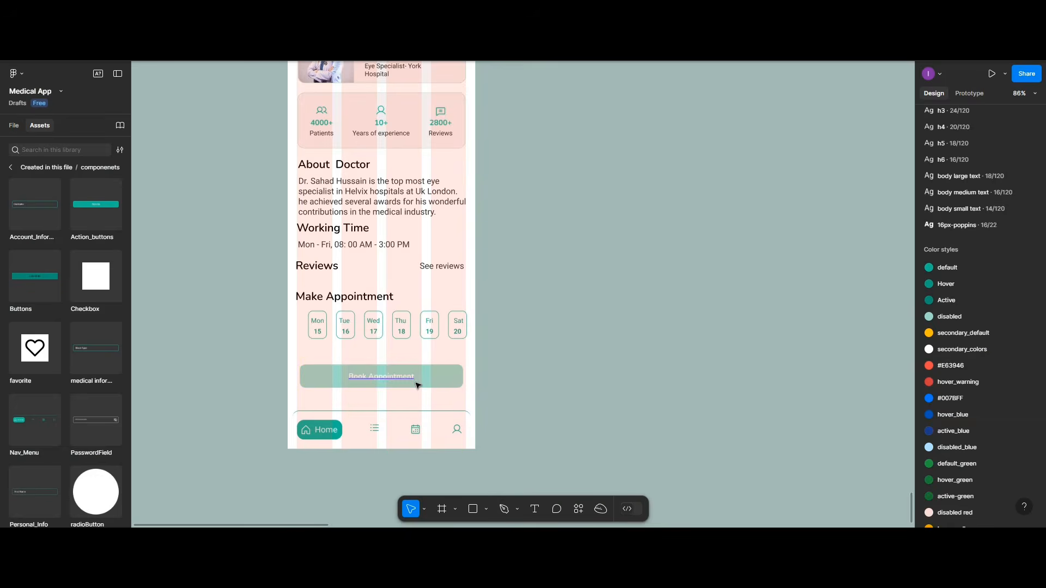
Step: Move the Make Appointment heading and weekday row down together
{"action": "scroll", "coordinate": [418, 384], "scroll_direction": "up", "scroll_amount": 2}
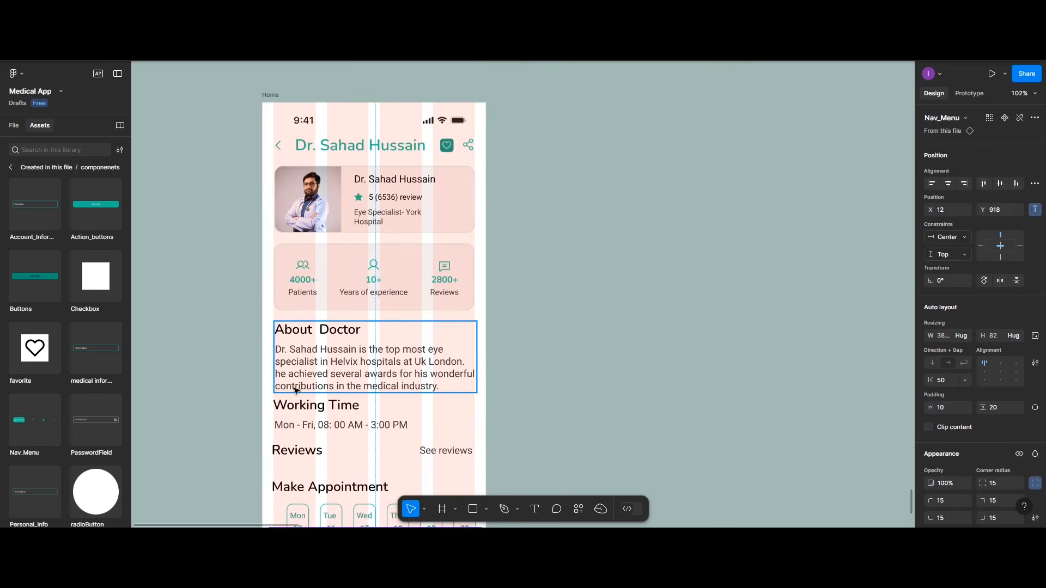
{"action": "scroll", "coordinate": [327, 362], "scroll_direction": "down", "scroll_amount": 1}
{"action": "scroll", "coordinate": [364, 354], "scroll_direction": "down", "scroll_amount": 1}
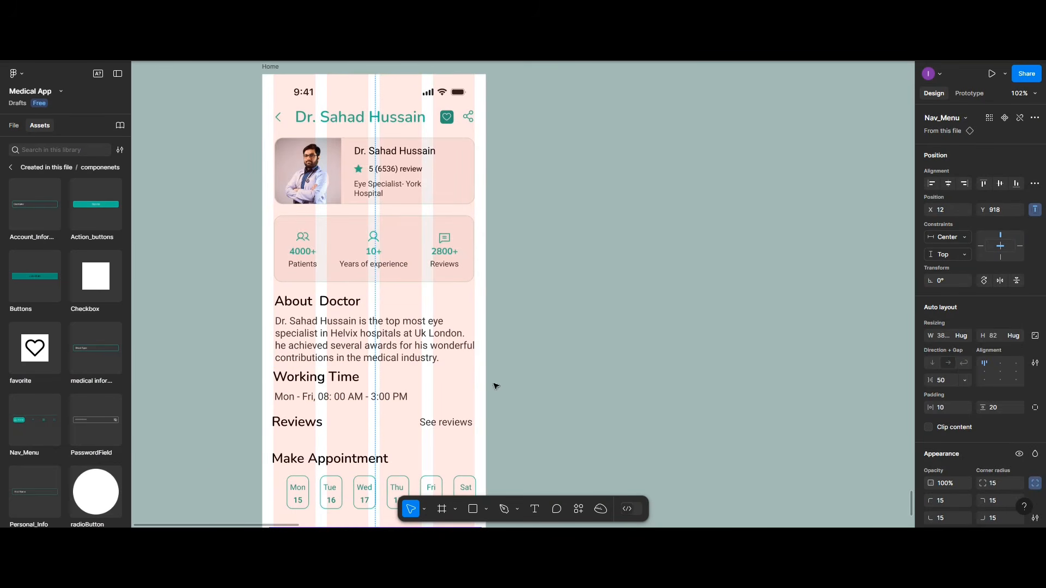
{"action": "scroll", "coordinate": [414, 398], "scroll_direction": "down", "scroll_amount": 5}
{"action": "scroll", "coordinate": [384, 406], "scroll_direction": "down", "scroll_amount": 1}
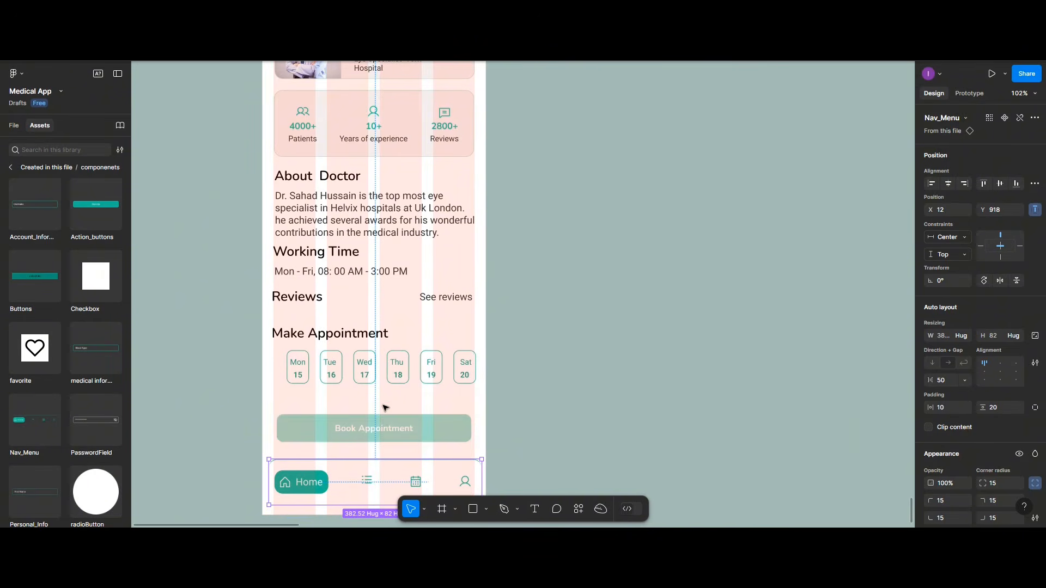
{"action": "left_click", "coordinate": [361, 424]}
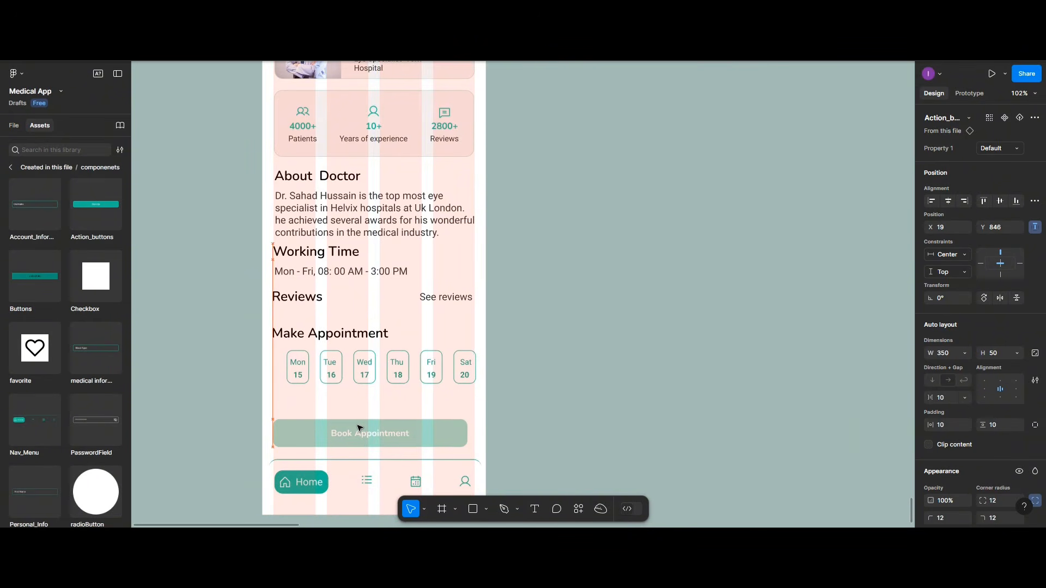
{"action": "left_click", "coordinate": [324, 341]}
{"action": "left_click", "coordinate": [328, 376], "text": "shift"}
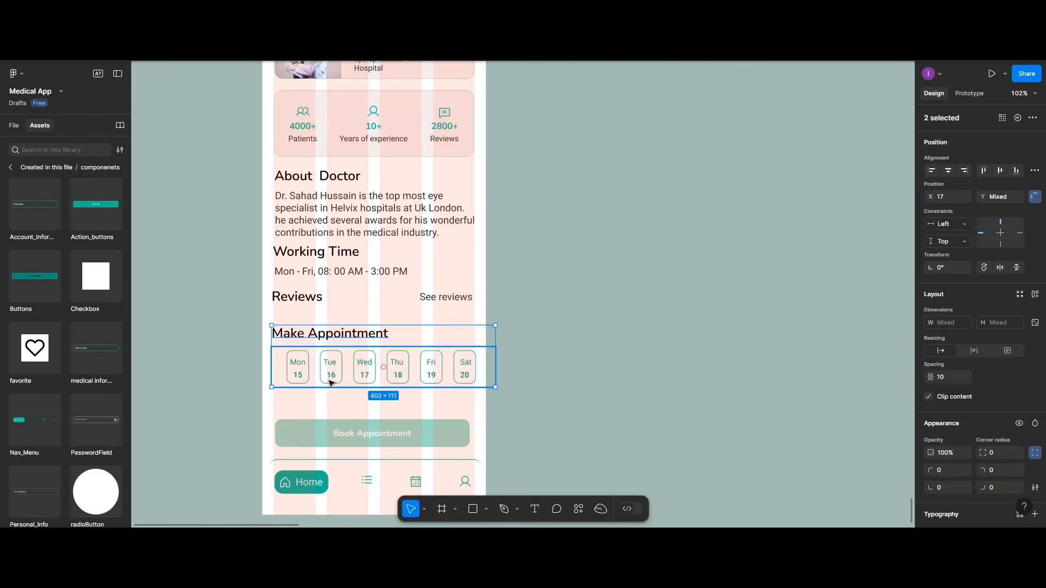
{"action": "left_click_drag", "start_coordinate": [331, 383], "coordinate": [331, 389]}
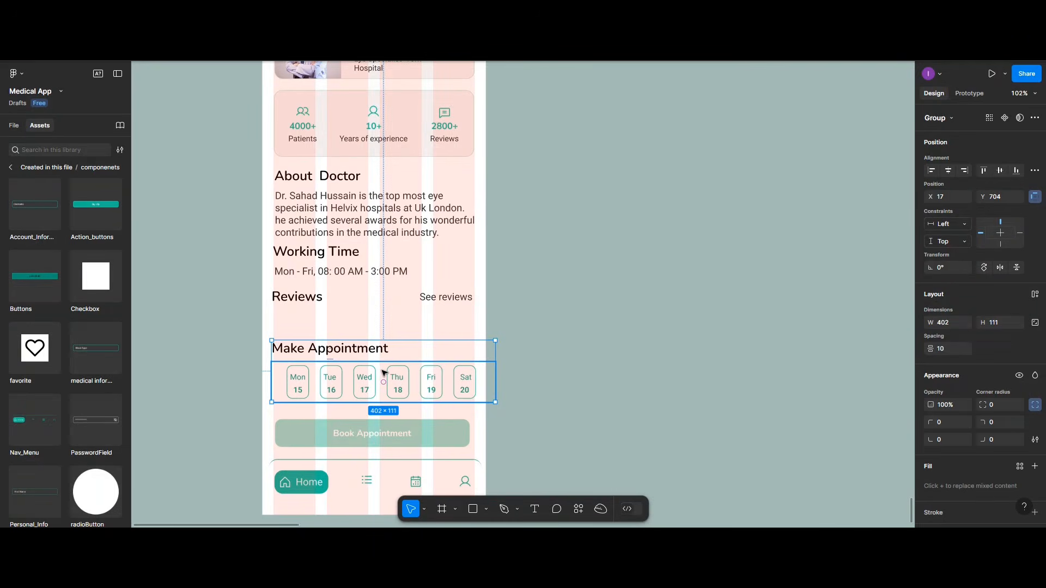
Step: Set a 30 gap between the Reviews row and Make Appointment, nudging both down
{"action": "left_click", "coordinate": [305, 294]}
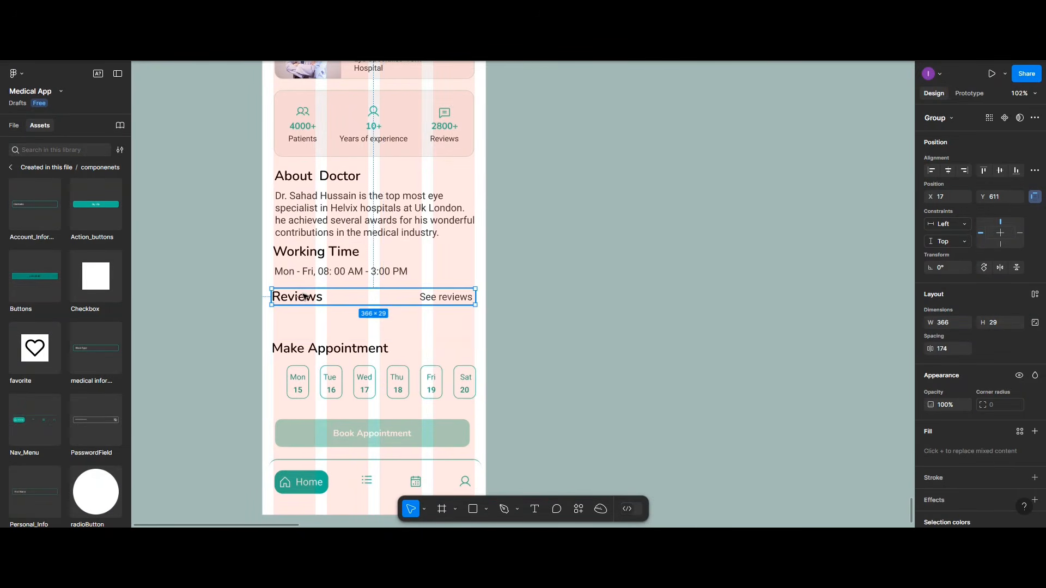
{"action": "left_click", "coordinate": [299, 361], "text": "shift"}
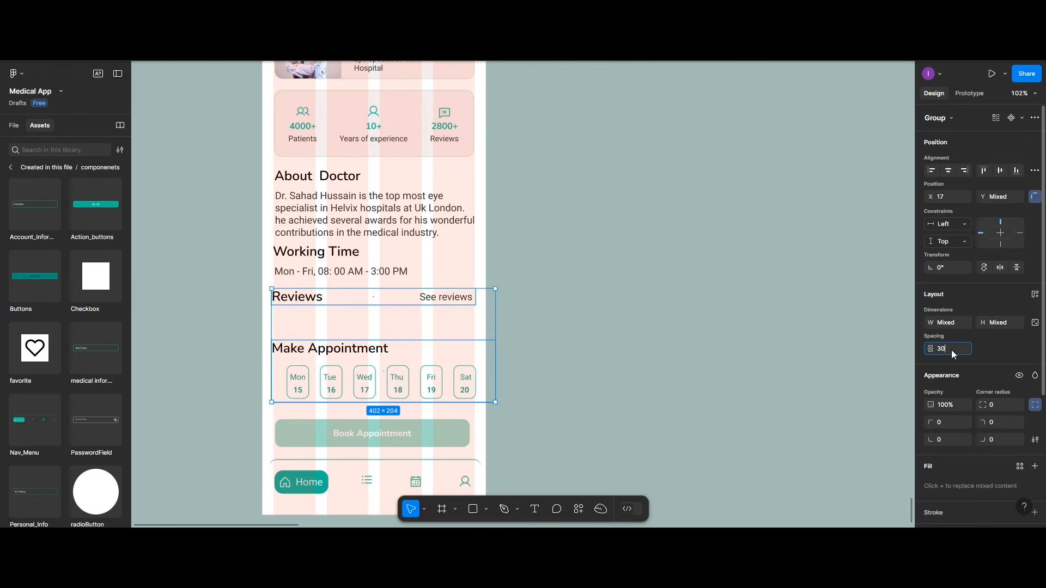
{"action": "left_click", "coordinate": [951, 349]}
{"action": "type", "text": "30"}
{"action": "key", "text": "Return"}
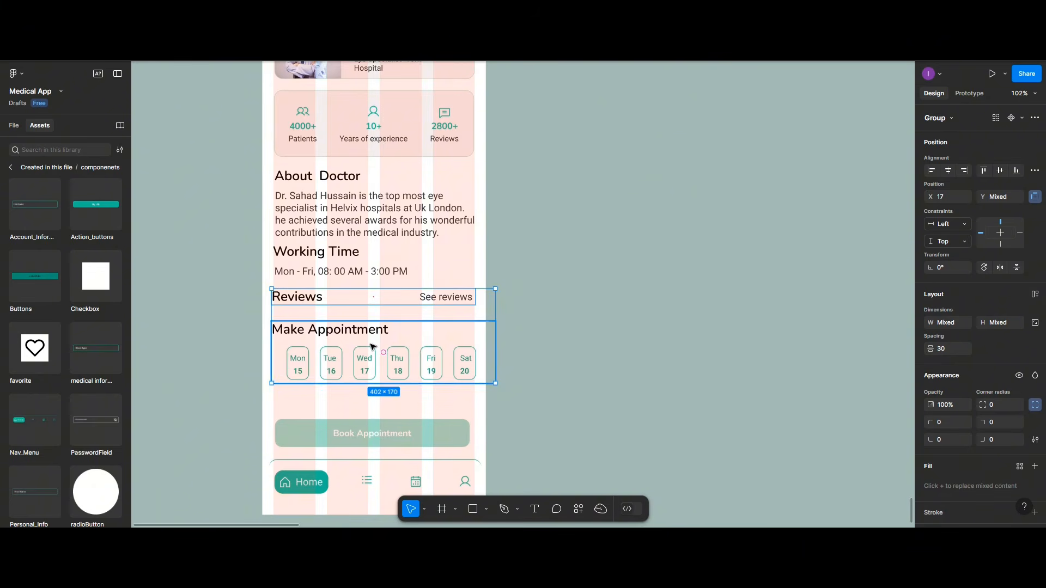
{"action": "left_click_drag", "start_coordinate": [370, 344], "coordinate": [372, 354]}
Step: Set a 20 gap between the About Doctor and Working Time sections
{"action": "left_click", "coordinate": [323, 260]}
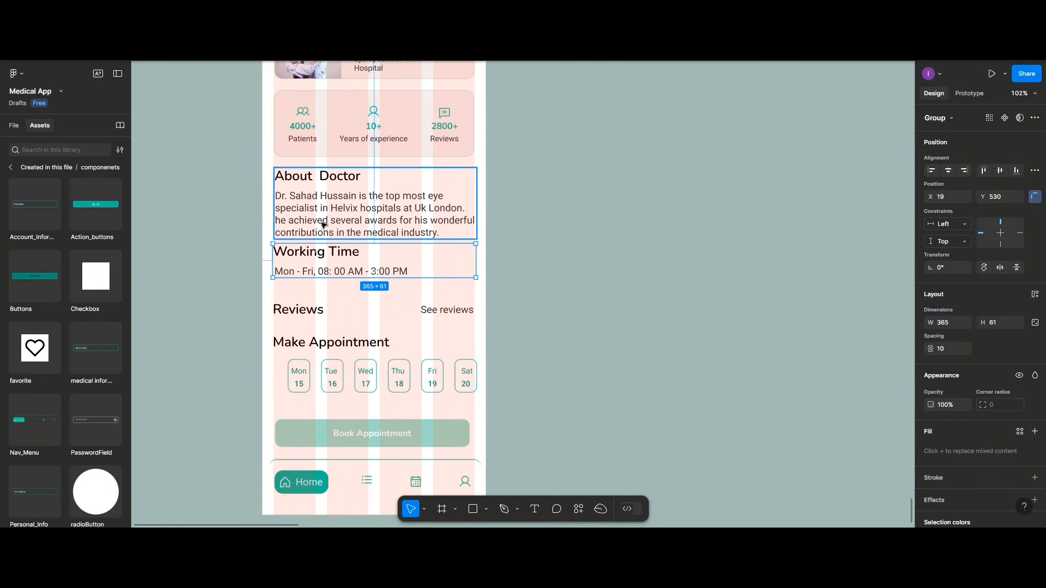
{"action": "left_click", "coordinate": [324, 227], "text": "shift"}
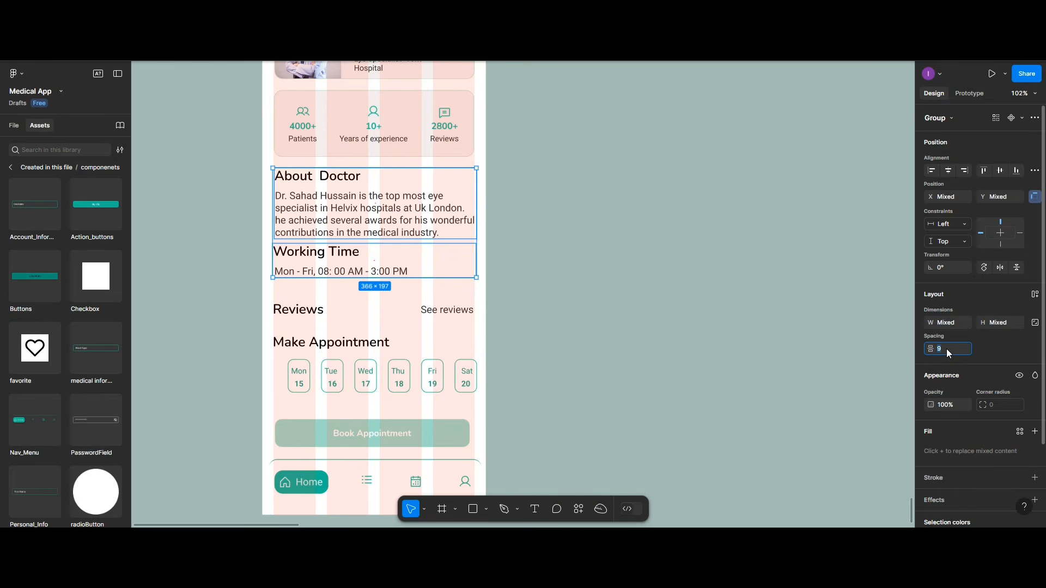
{"action": "left_click", "coordinate": [946, 353]}
{"action": "type", "text": "20"}
{"action": "key", "text": "Return"}
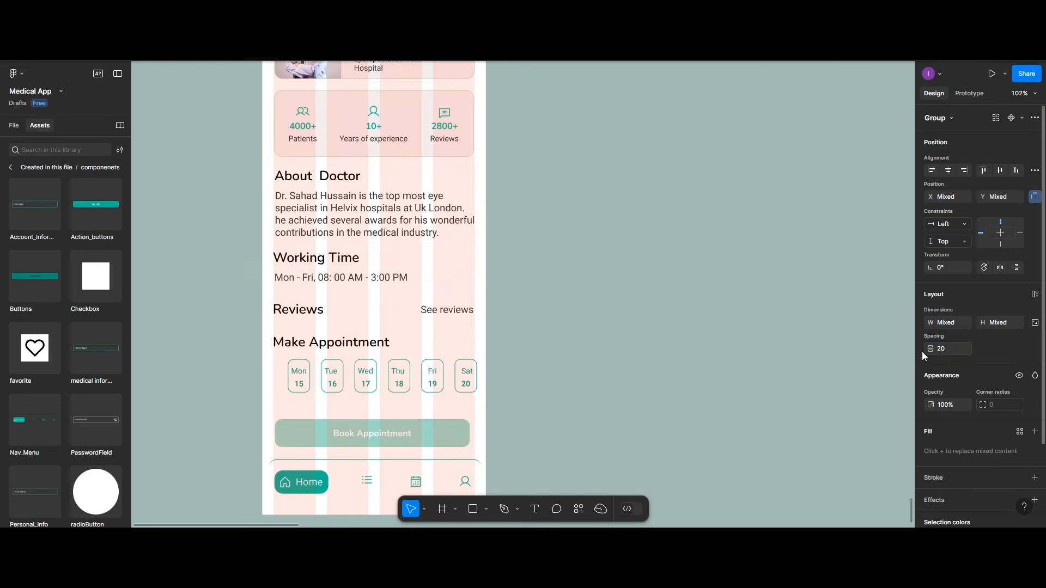
{"action": "left_click", "coordinate": [533, 243]}
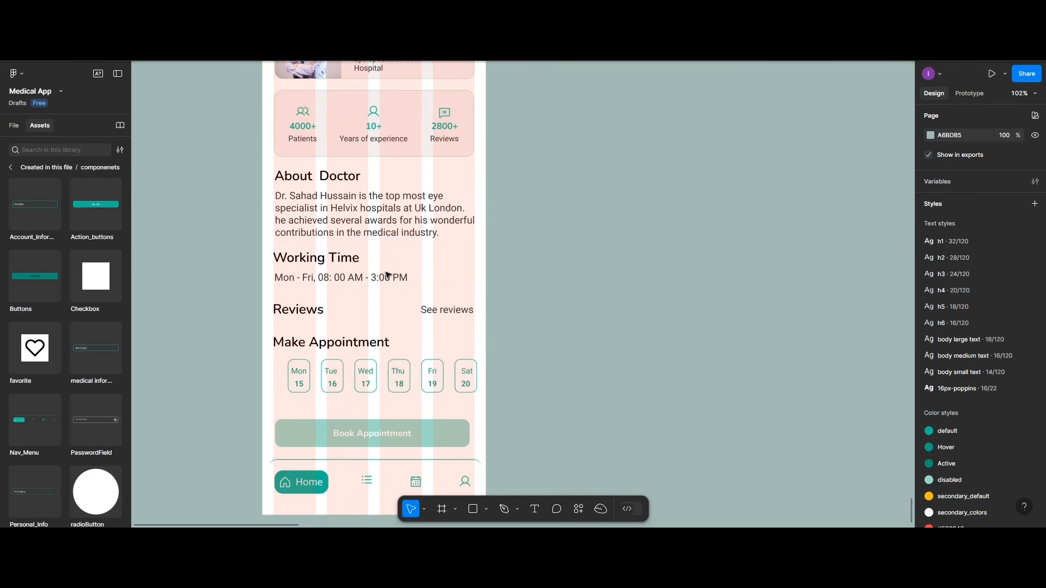
Step: Set a 20 gap between the Working Time section and the Reviews row
{"action": "left_click", "coordinate": [358, 277]}
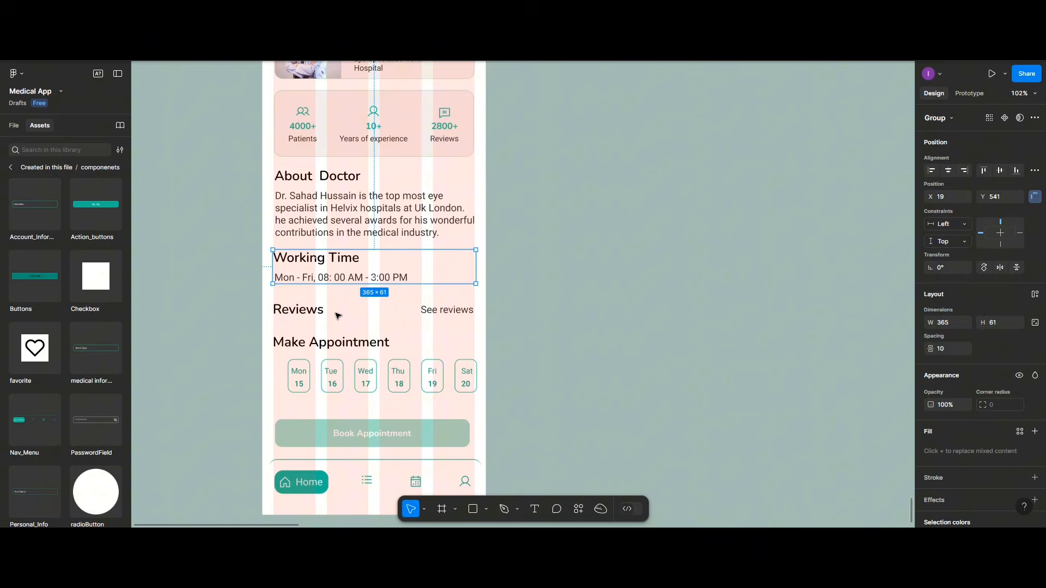
{"action": "left_click", "coordinate": [305, 311], "text": "shift"}
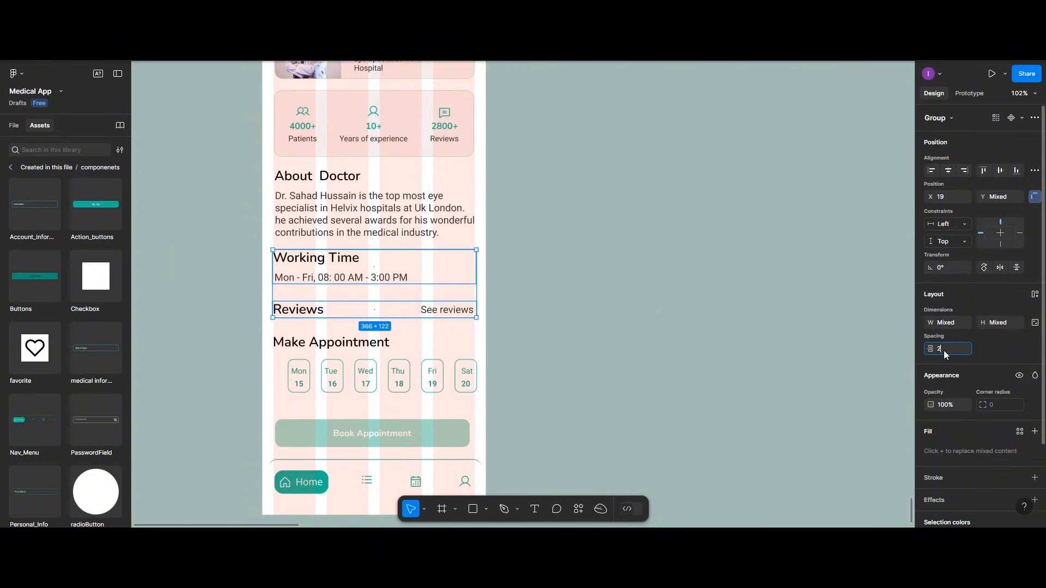
{"action": "key", "text": "Return"}
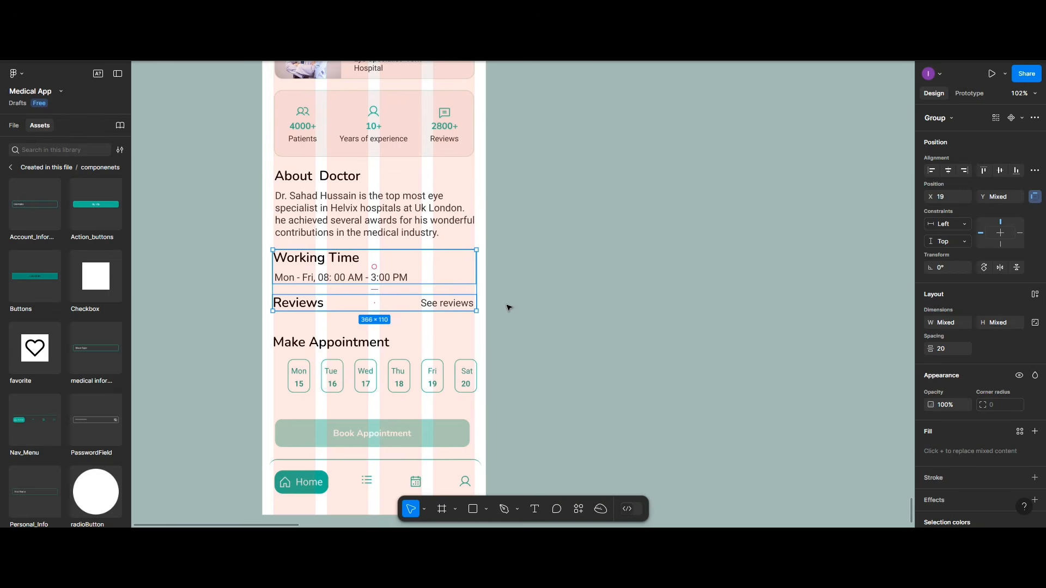
{"action": "left_click", "coordinate": [533, 304]}
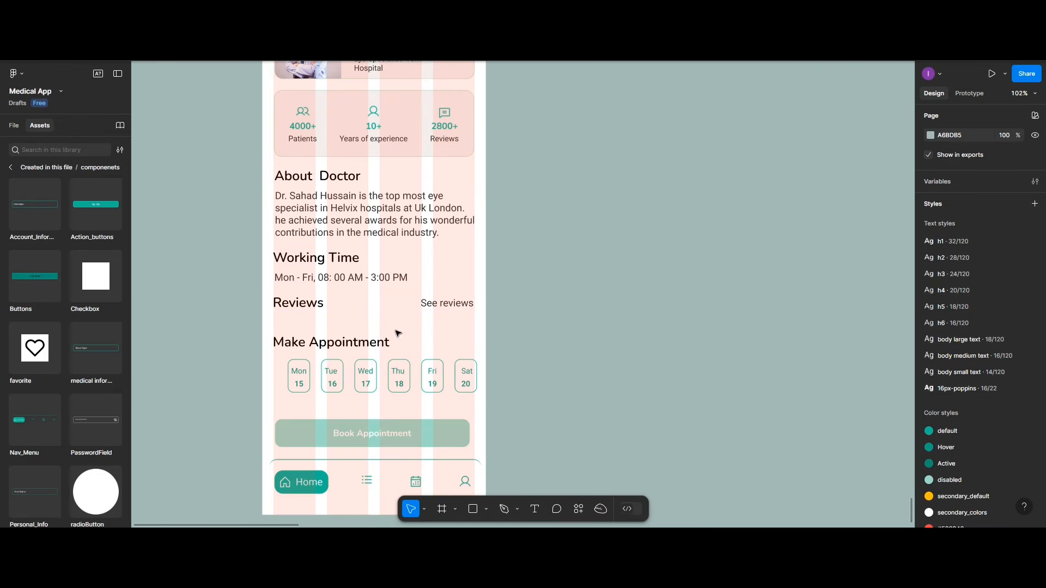
Step: Reapply the Reviews-to-Make Appointment gap, trying 20 before settling on 30
{"action": "left_click", "coordinate": [340, 357]}
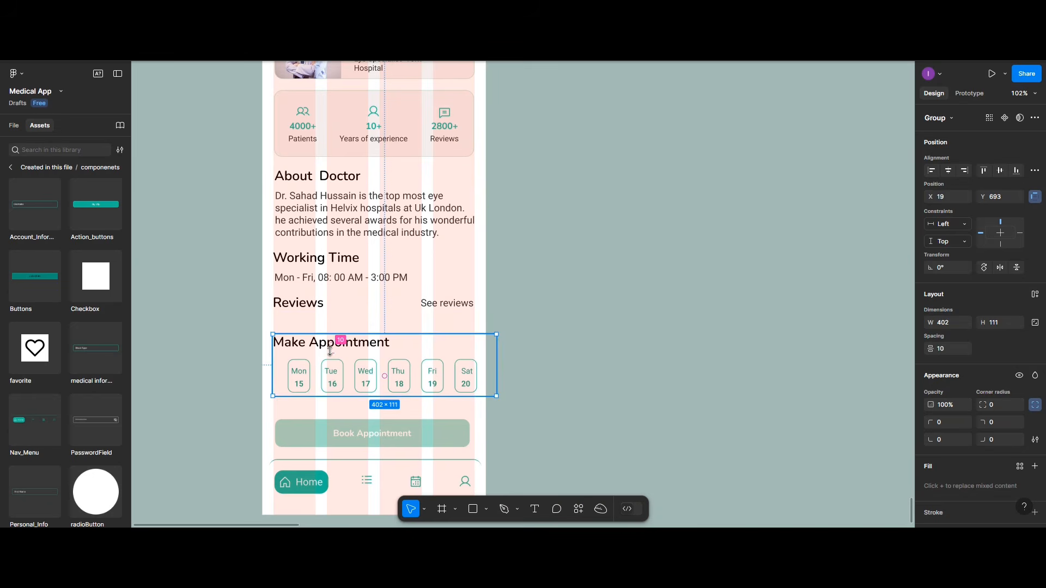
{"action": "left_click", "coordinate": [297, 309], "text": "shift"}
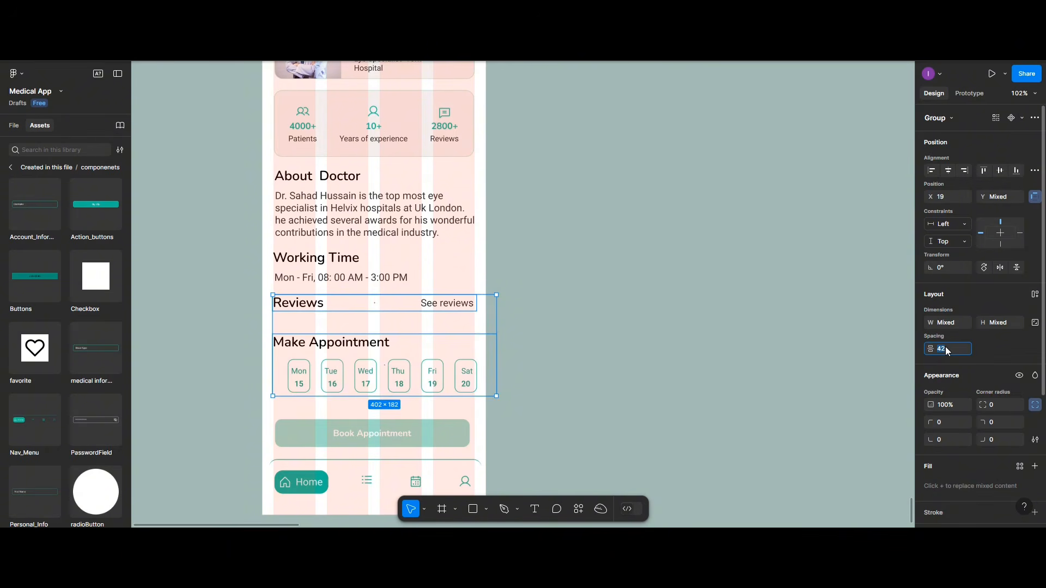
{"action": "left_click", "coordinate": [946, 349]}
{"action": "type", "text": "20"}
{"action": "key", "text": "Return"}
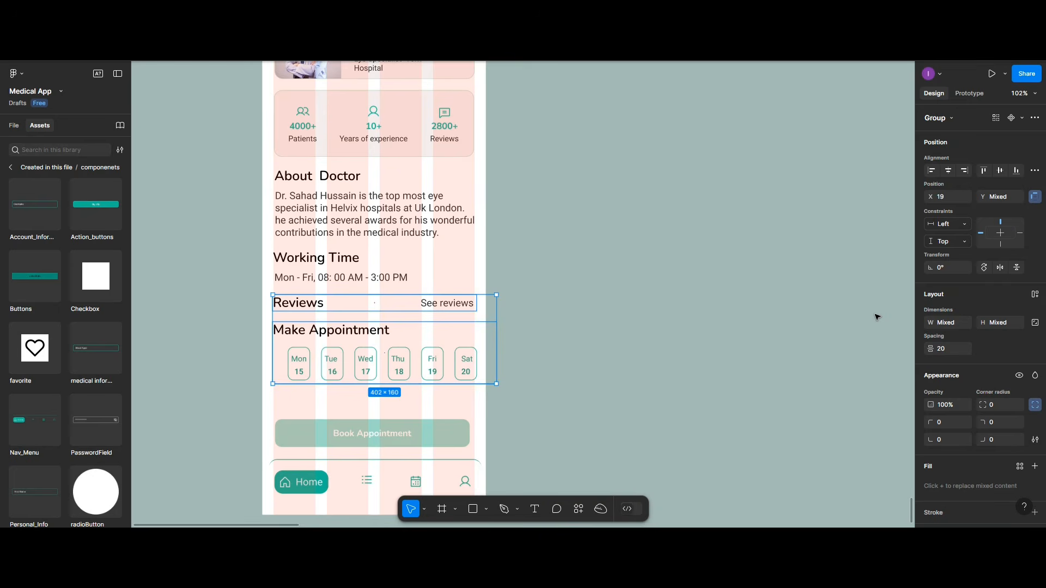
{"action": "left_click", "coordinate": [950, 349]}
{"action": "type", "text": "3:0"}
{"action": "key", "text": "Return"}
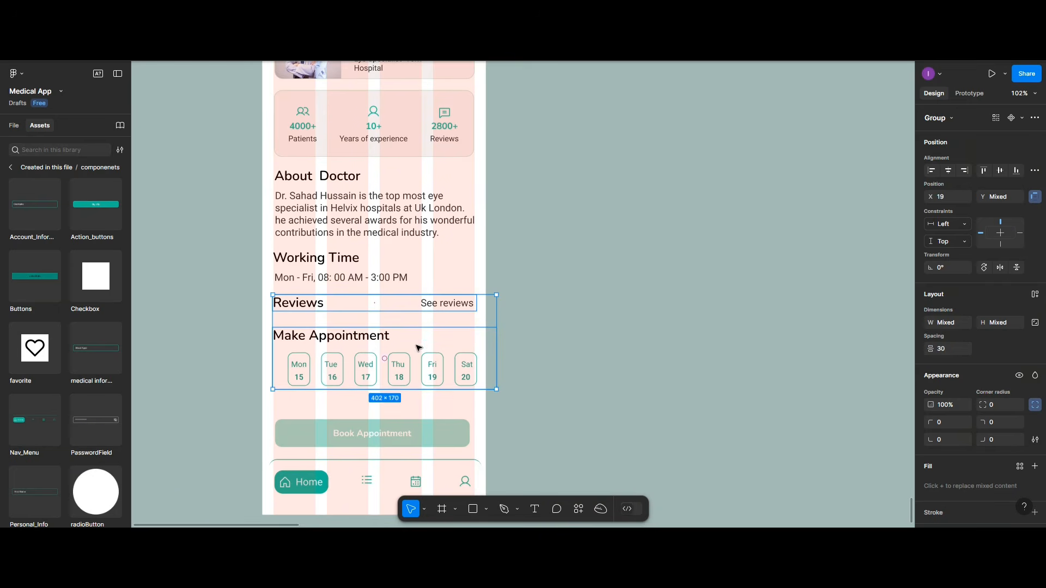
{"action": "left_click", "coordinate": [419, 347]}
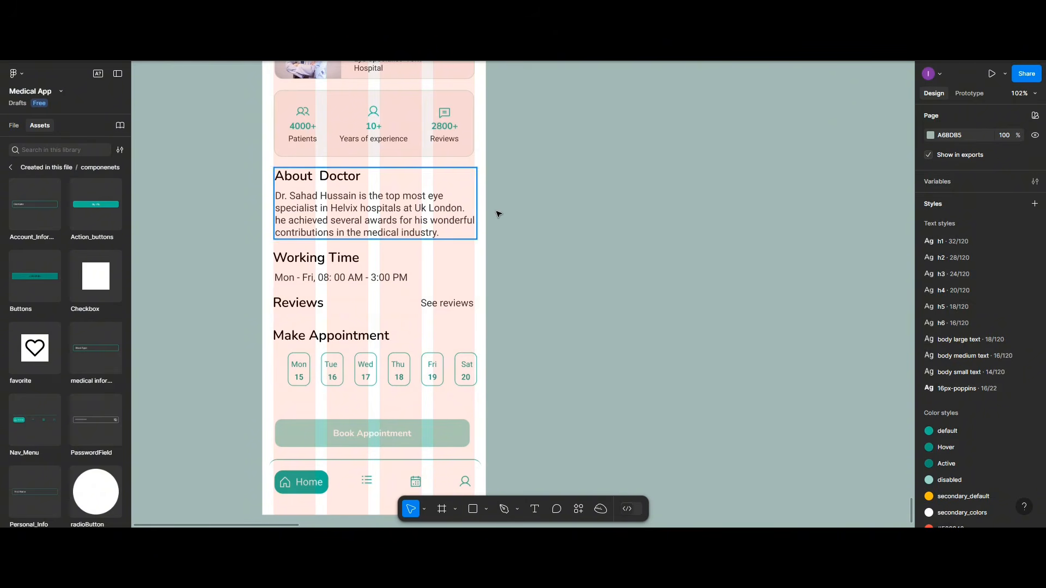
Step: Center the Book Appointment button horizontally at X 26 in the Home screen
{"action": "scroll", "coordinate": [499, 216], "scroll_direction": "up", "scroll_amount": 2}
{"action": "scroll", "coordinate": [502, 223], "scroll_direction": "up", "scroll_amount": 4}
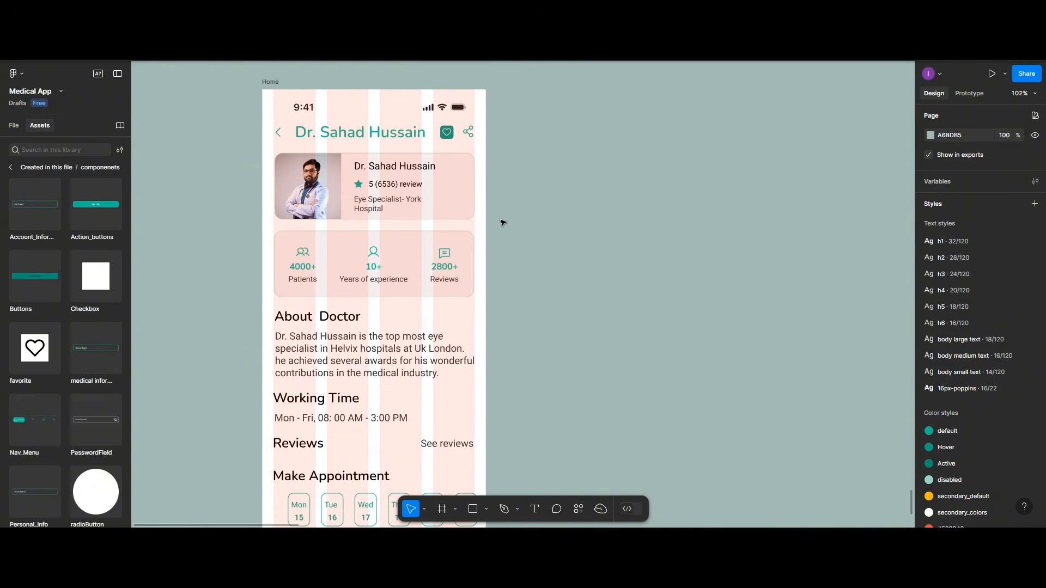
{"action": "scroll", "coordinate": [502, 223], "scroll_direction": "down", "scroll_amount": 6}
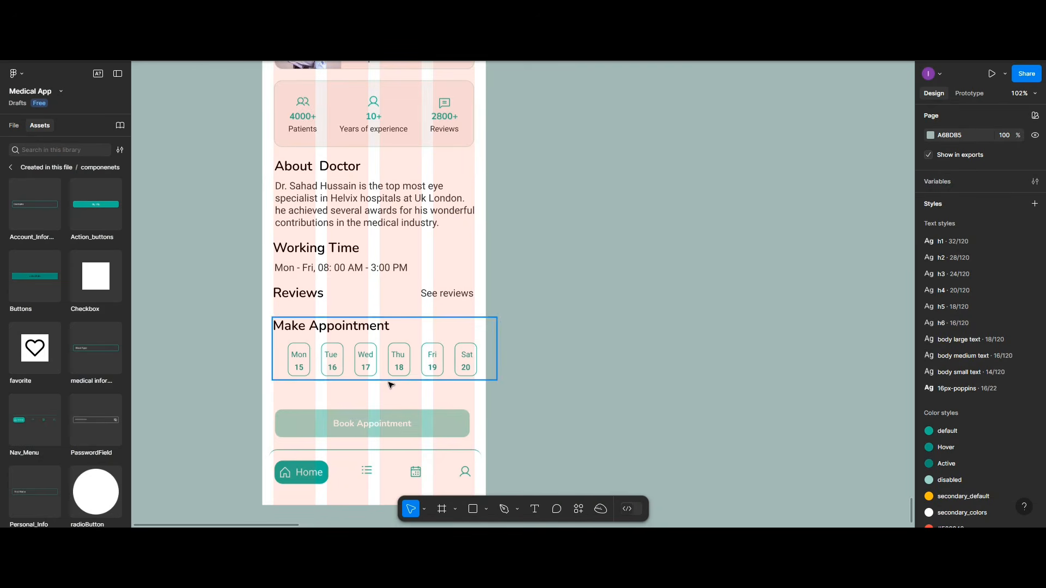
{"action": "left_click", "coordinate": [427, 424]}
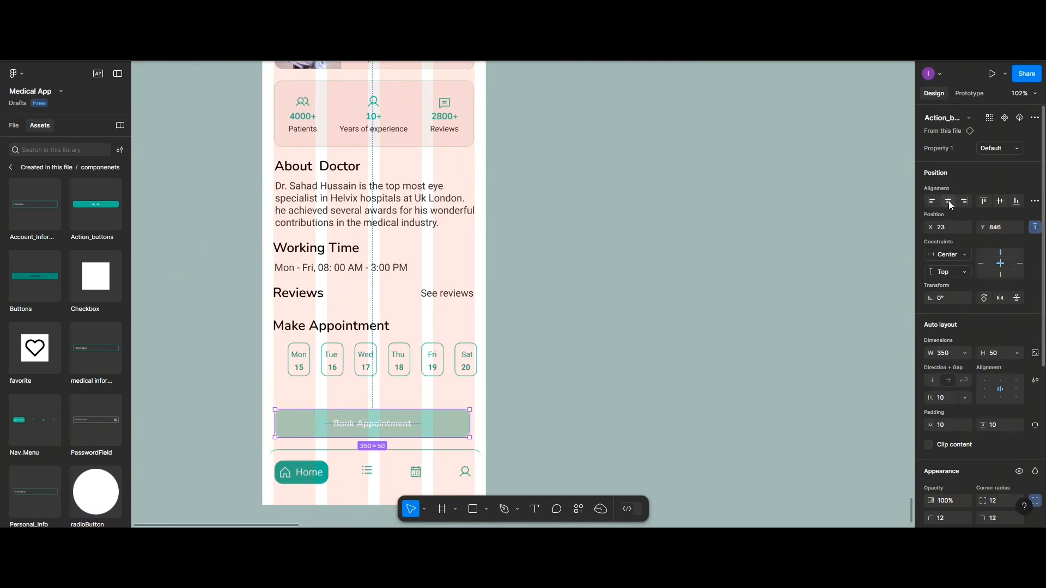
{"action": "key", "text": "Right"}
{"action": "key", "text": "Right"}
{"action": "key", "text": "Right"}
{"action": "scroll", "coordinate": [425, 311], "scroll_direction": "down", "scroll_amount": 1}
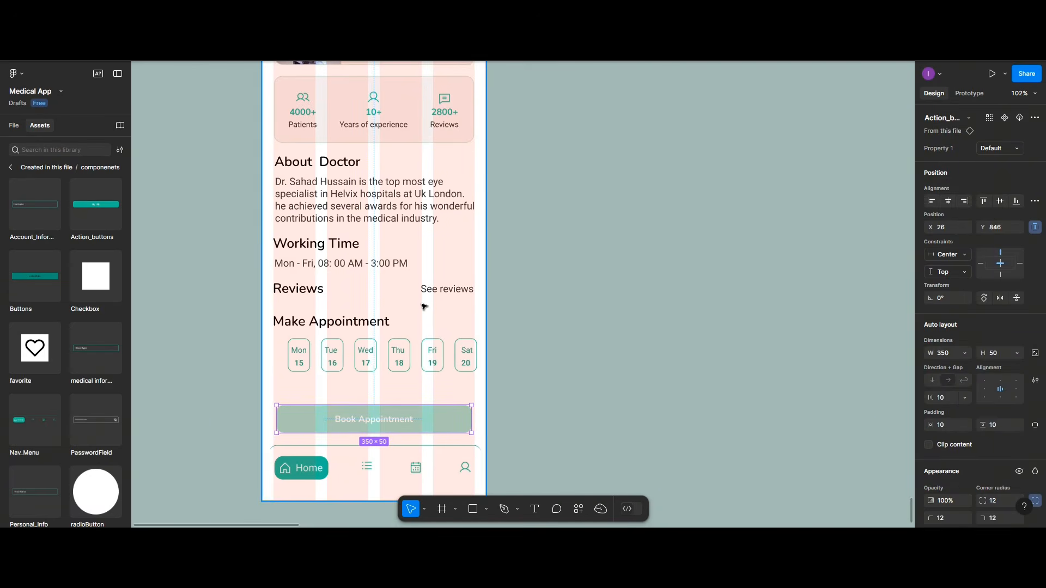
{"action": "scroll", "coordinate": [424, 311], "scroll_direction": "down", "scroll_amount": 3}
{"action": "scroll", "coordinate": [422, 302], "scroll_direction": "up", "scroll_amount": 1}
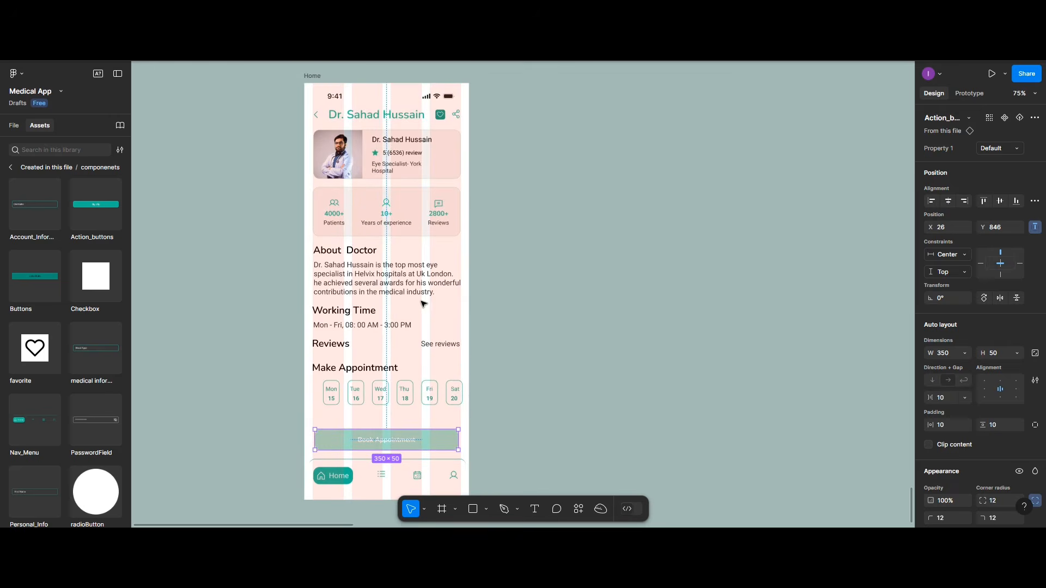
{"action": "left_click", "coordinate": [319, 77]}
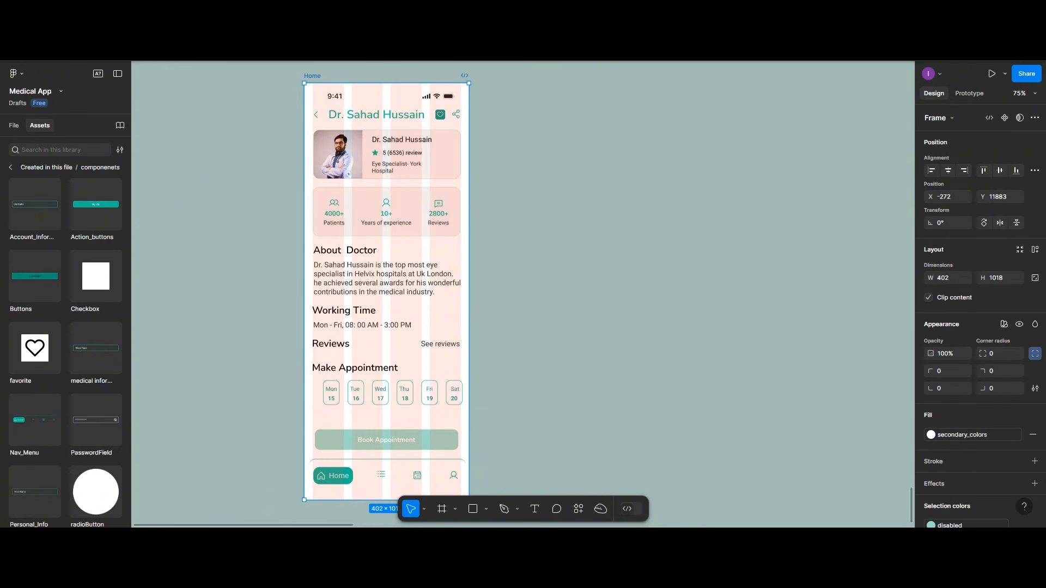
Step: Preview the Home screen prototype on a phone and scroll through it up and down
{"action": "left_click", "coordinate": [1005, 75]}
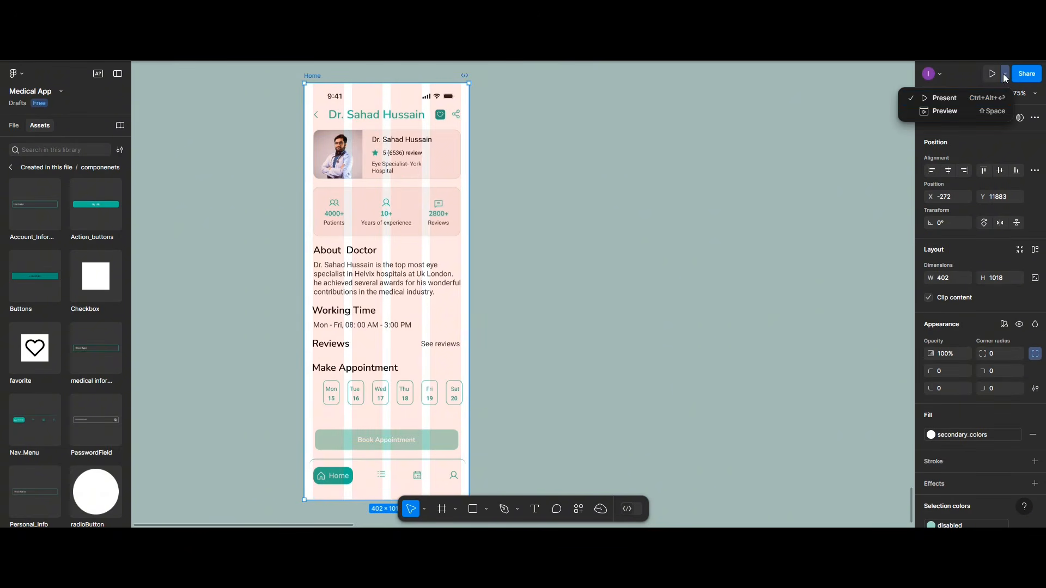
{"action": "left_click", "coordinate": [961, 111]}
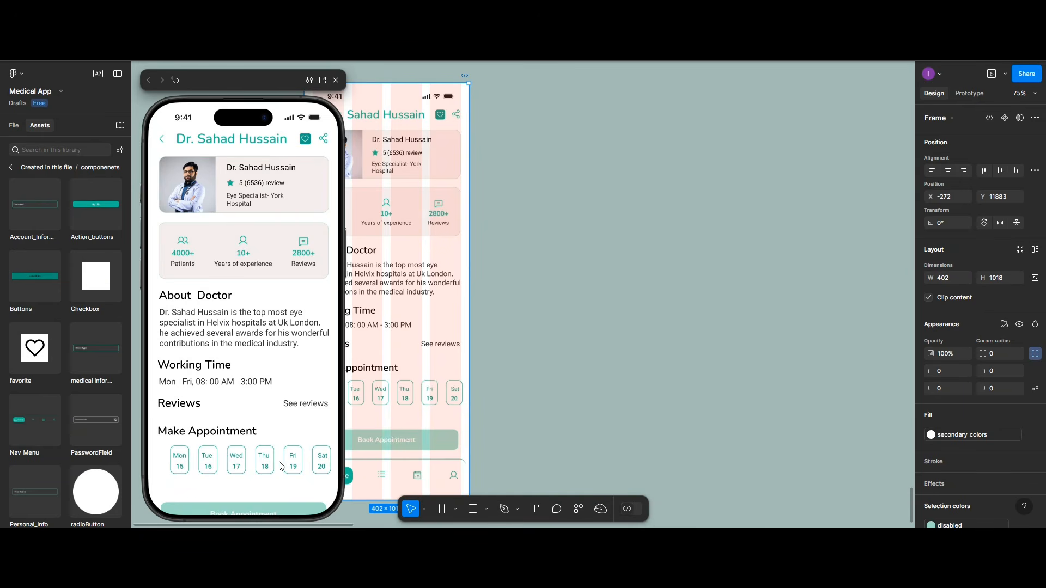
{"action": "scroll", "coordinate": [260, 463], "scroll_direction": "down", "scroll_amount": 2}
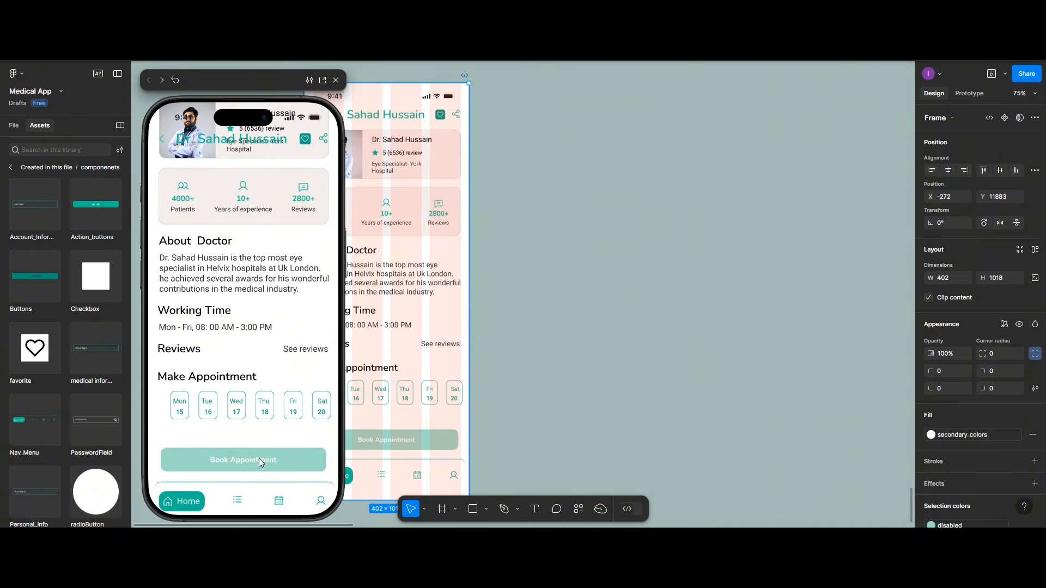
{"action": "scroll", "coordinate": [260, 454], "scroll_direction": "down", "scroll_amount": 1}
{"action": "scroll", "coordinate": [261, 453], "scroll_direction": "up", "scroll_amount": 2}
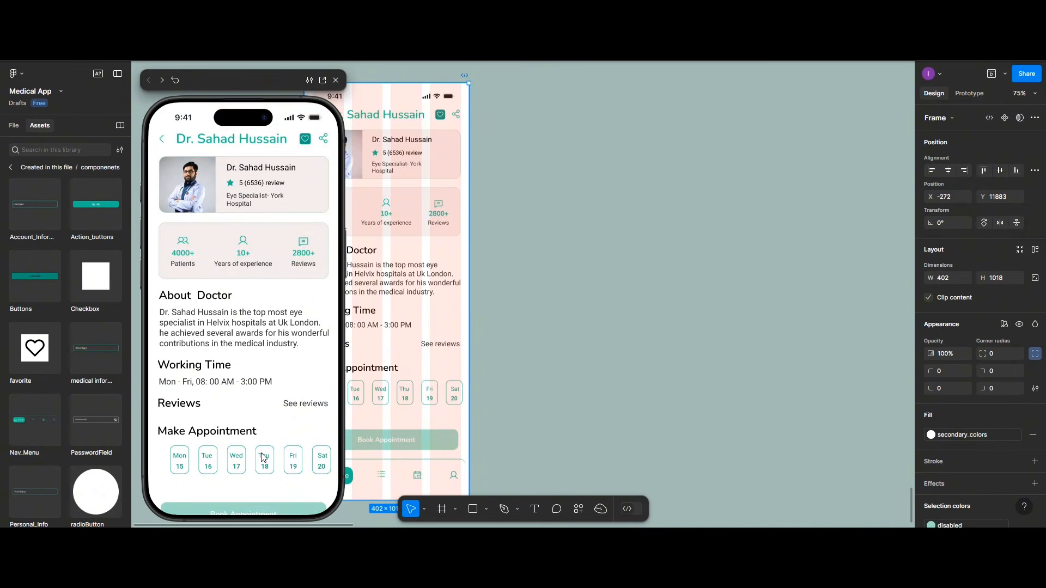
{"action": "scroll", "coordinate": [261, 453], "scroll_direction": "down", "scroll_amount": 2}
{"action": "scroll", "coordinate": [261, 454], "scroll_direction": "up", "scroll_amount": 2}
{"action": "scroll", "coordinate": [261, 453], "scroll_direction": "down", "scroll_amount": 2}
{"action": "scroll", "coordinate": [261, 454], "scroll_direction": "up", "scroll_amount": 2}
{"action": "scroll", "coordinate": [261, 453], "scroll_direction": "down", "scroll_amount": 2}
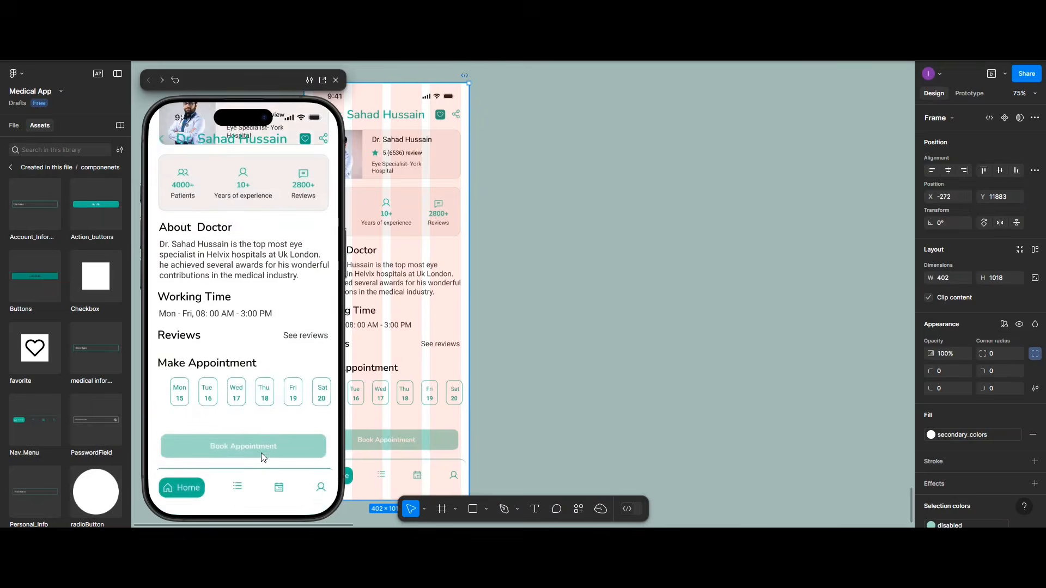
{"action": "scroll", "coordinate": [261, 453], "scroll_direction": "up", "scroll_amount": 2}
{"action": "scroll", "coordinate": [263, 457], "scroll_direction": "down", "scroll_amount": 2}
Step: Set the Nav_Menu bar's scroll position to Fixed (stay in place)
{"action": "left_click", "coordinate": [335, 80]}
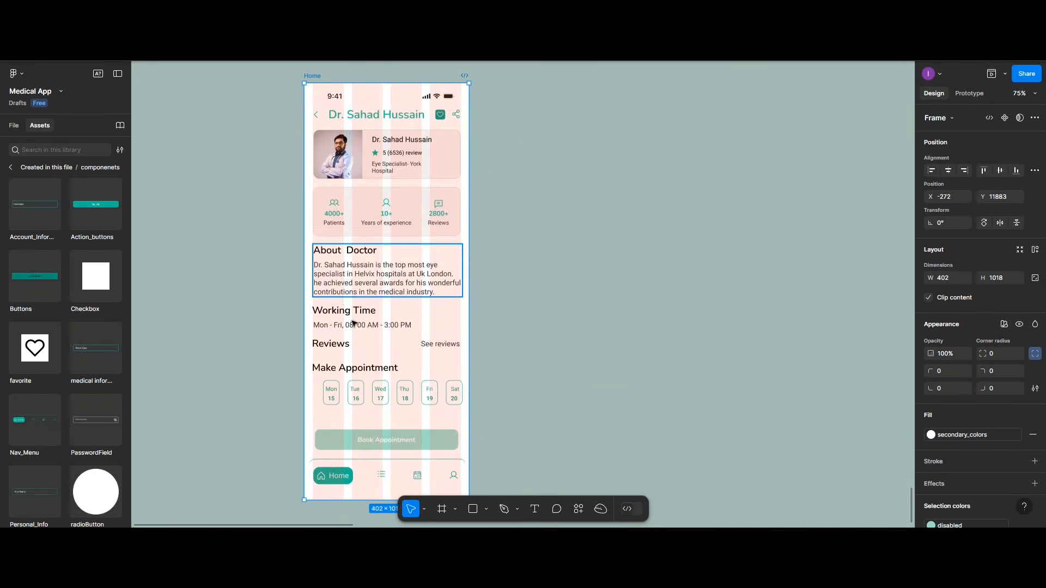
{"action": "left_click", "coordinate": [339, 470]}
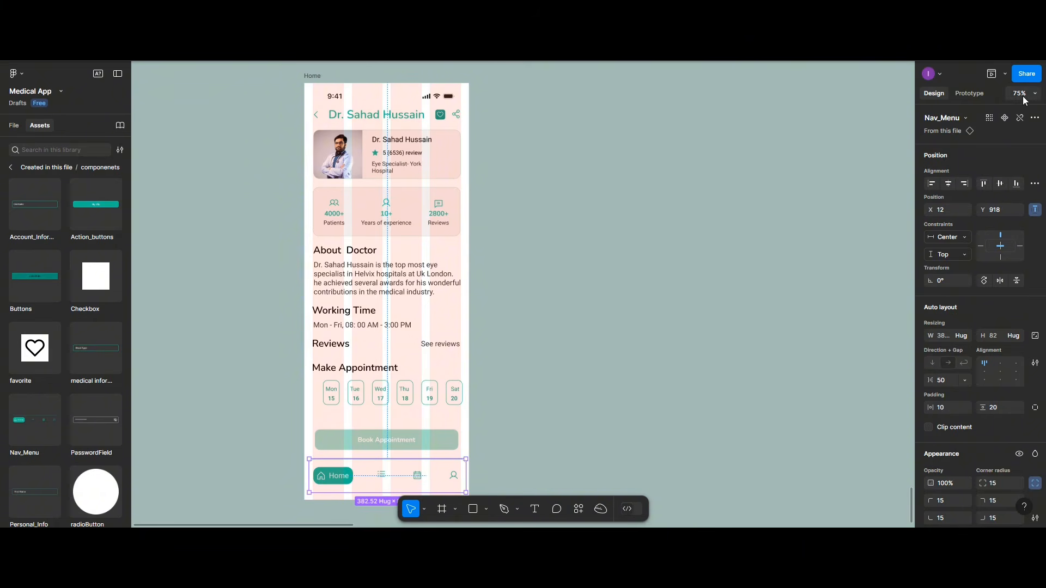
{"action": "left_click", "coordinate": [970, 93]}
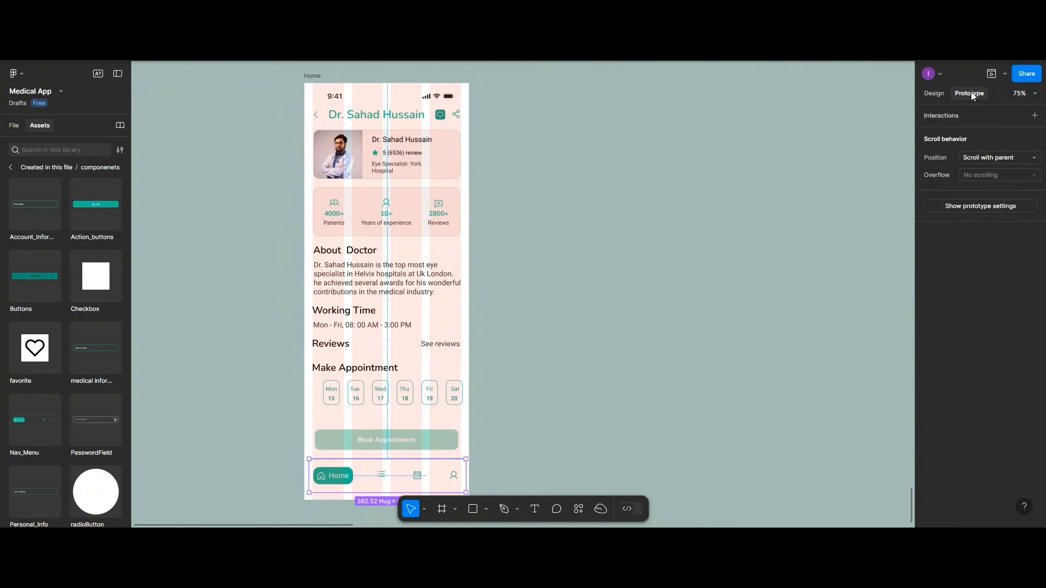
{"action": "left_click", "coordinate": [993, 158]}
{"action": "left_click", "coordinate": [994, 172]}
Step: Preview the Home screen again, scrolling to confirm the nav bar stays put
{"action": "left_click", "coordinate": [312, 77]}
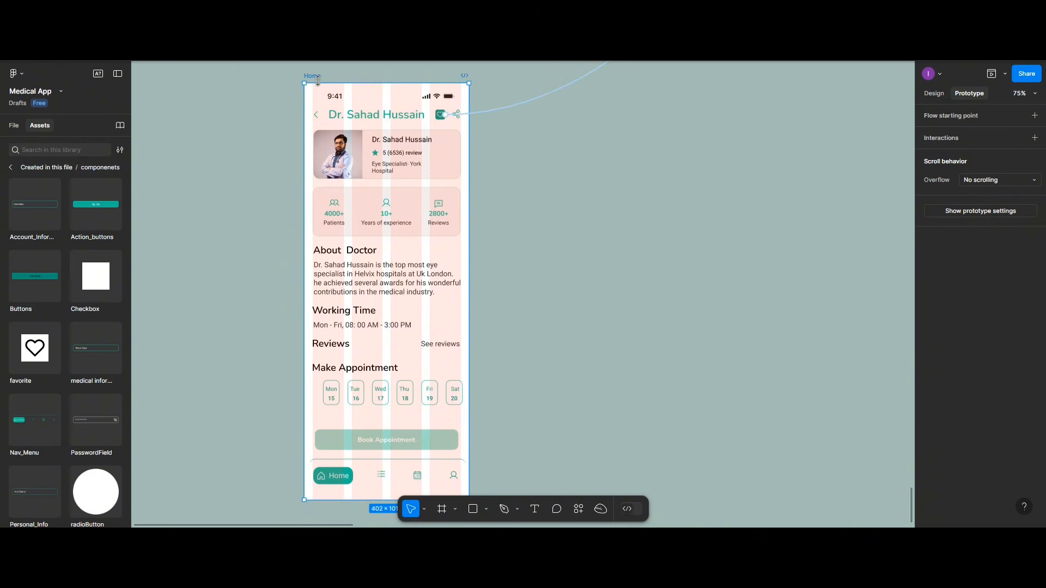
{"action": "left_click", "coordinate": [987, 77]}
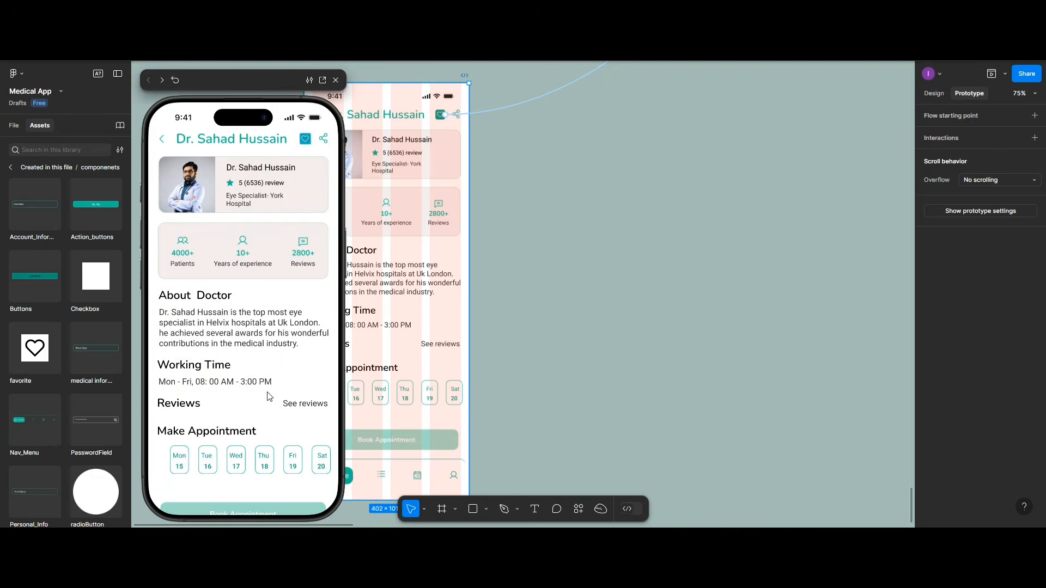
{"action": "scroll", "coordinate": [266, 400], "scroll_direction": "down", "scroll_amount": 3}
{"action": "scroll", "coordinate": [266, 397], "scroll_direction": "up", "scroll_amount": 3}
{"action": "scroll", "coordinate": [266, 397], "scroll_direction": "down", "scroll_amount": 3}
{"action": "scroll", "coordinate": [266, 397], "scroll_direction": "up", "scroll_amount": 3}
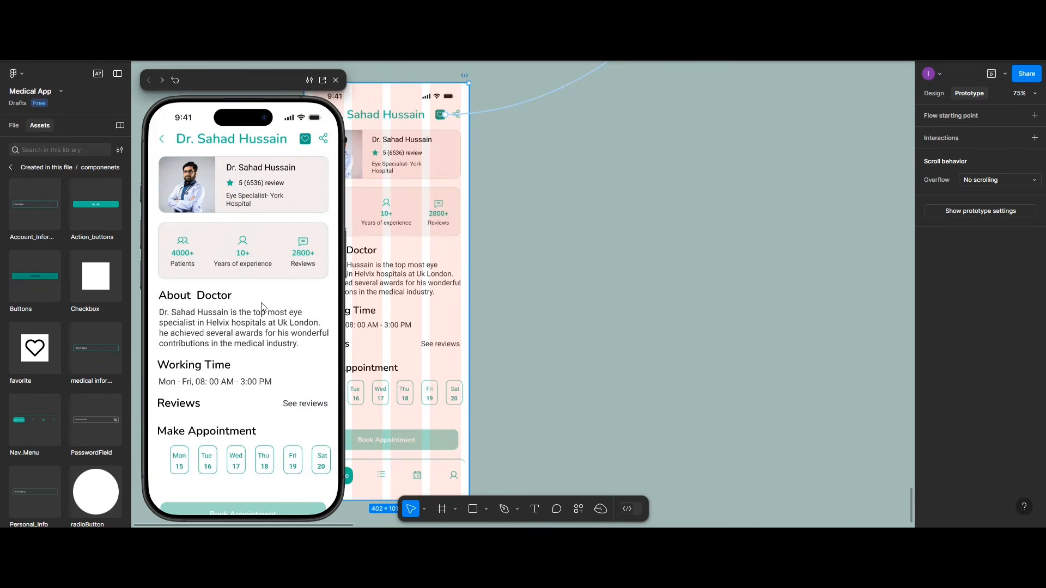
{"action": "left_click", "coordinate": [335, 80]}
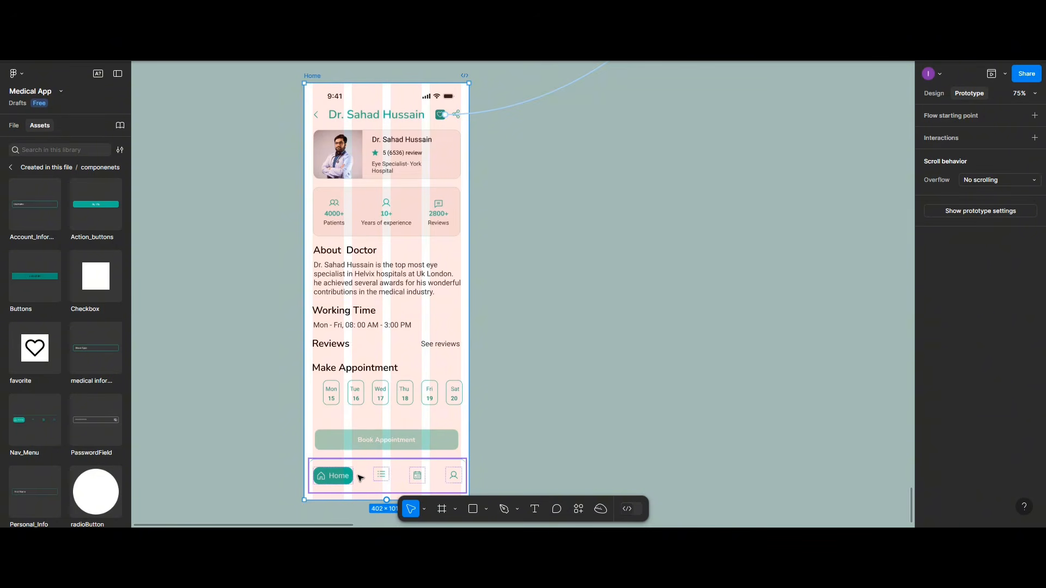
Step: Drag the Nav_Menu bar upward to Y 789, over the Book Appointment button
{"action": "scroll", "coordinate": [362, 463], "scroll_direction": "down", "scroll_amount": 1}
{"action": "left_click", "coordinate": [359, 450]}
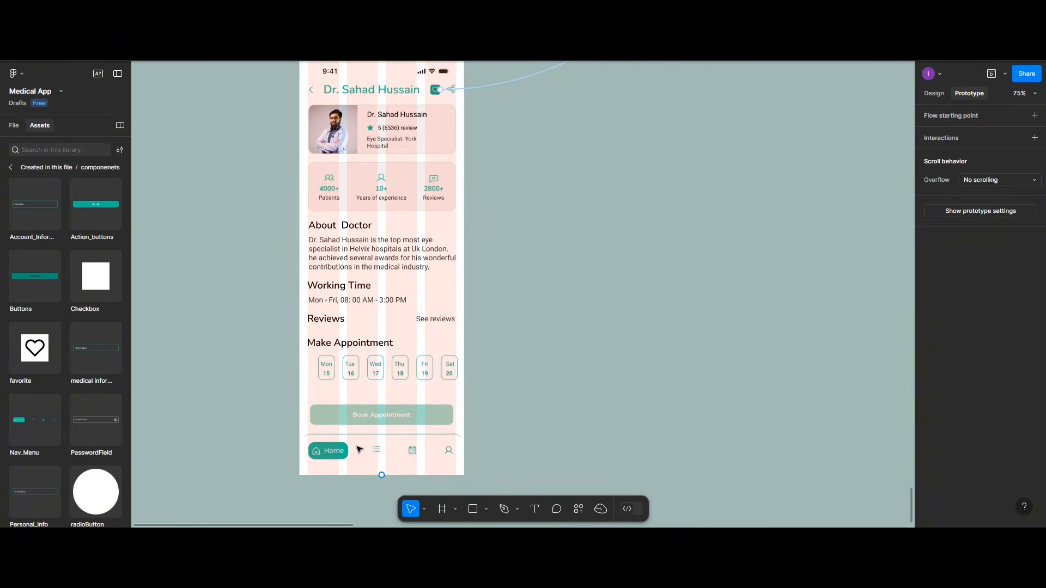
{"action": "left_click_drag", "start_coordinate": [359, 450], "coordinate": [357, 416]}
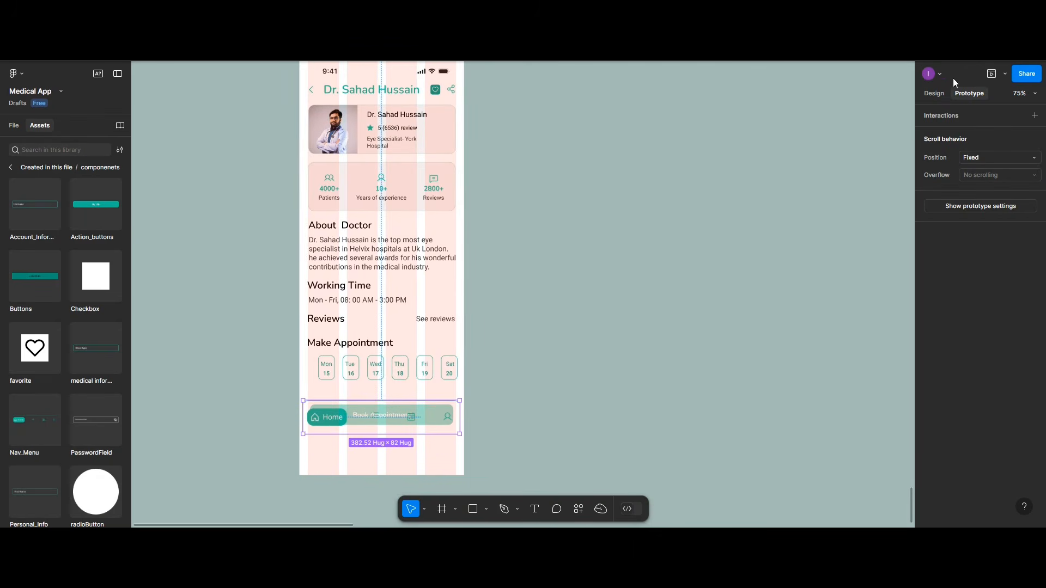
{"action": "left_click", "coordinate": [934, 93]}
Step: Briefly preview the Home screen prototype, then close the preview
{"action": "scroll", "coordinate": [412, 250], "scroll_direction": "up", "scroll_amount": 2}
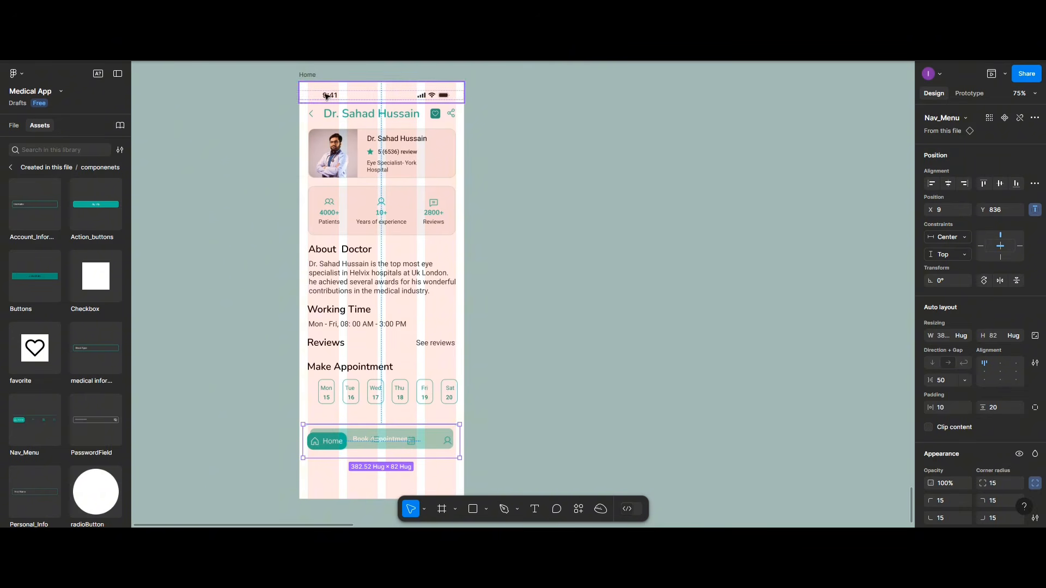
{"action": "left_click", "coordinate": [309, 74]}
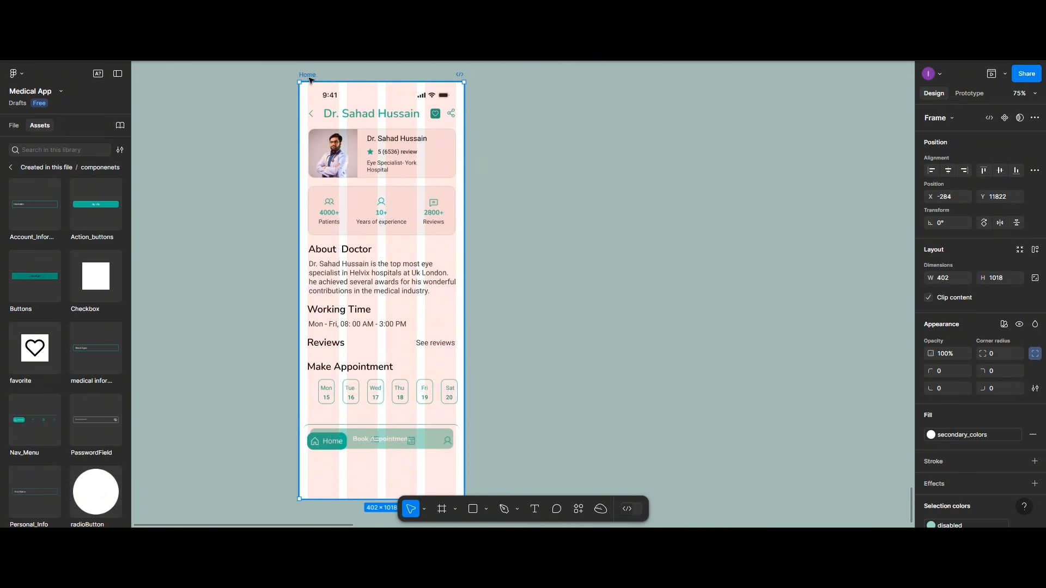
{"action": "left_click", "coordinate": [990, 74]}
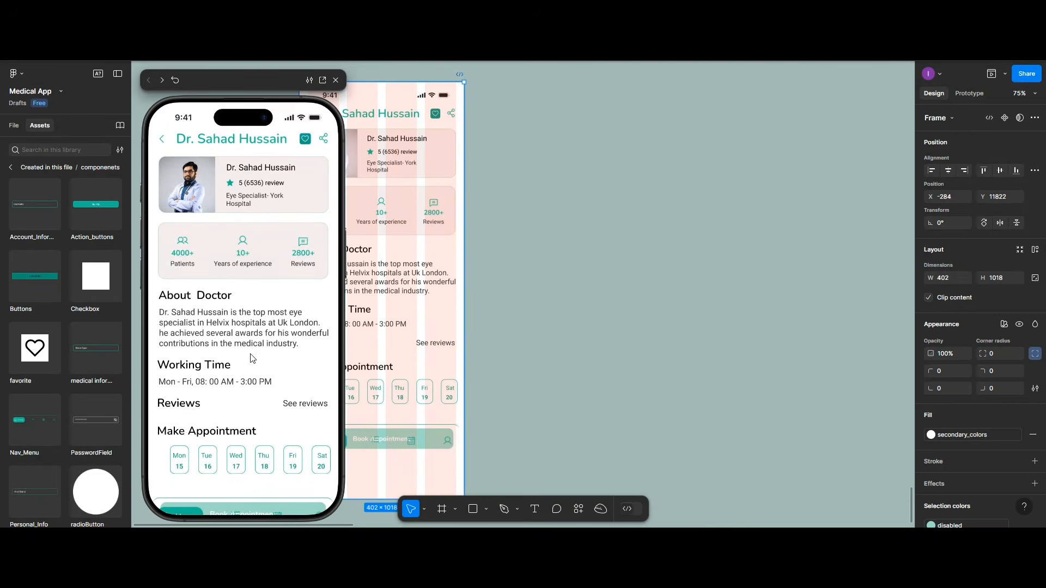
{"action": "left_click", "coordinate": [336, 81]}
Step: Nudge the Home frame up and raise the nav bar to just below the dates
{"action": "left_click_drag", "start_coordinate": [360, 427], "coordinate": [359, 398]}
{"action": "double_click", "coordinate": [358, 413]}
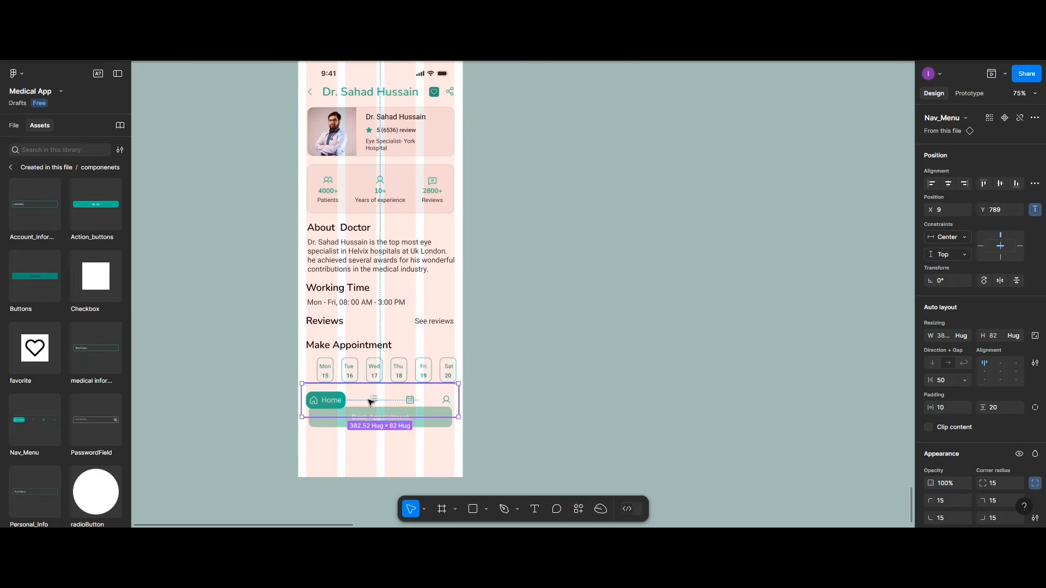
{"action": "scroll", "coordinate": [365, 268], "scroll_direction": "up", "scroll_amount": 1}
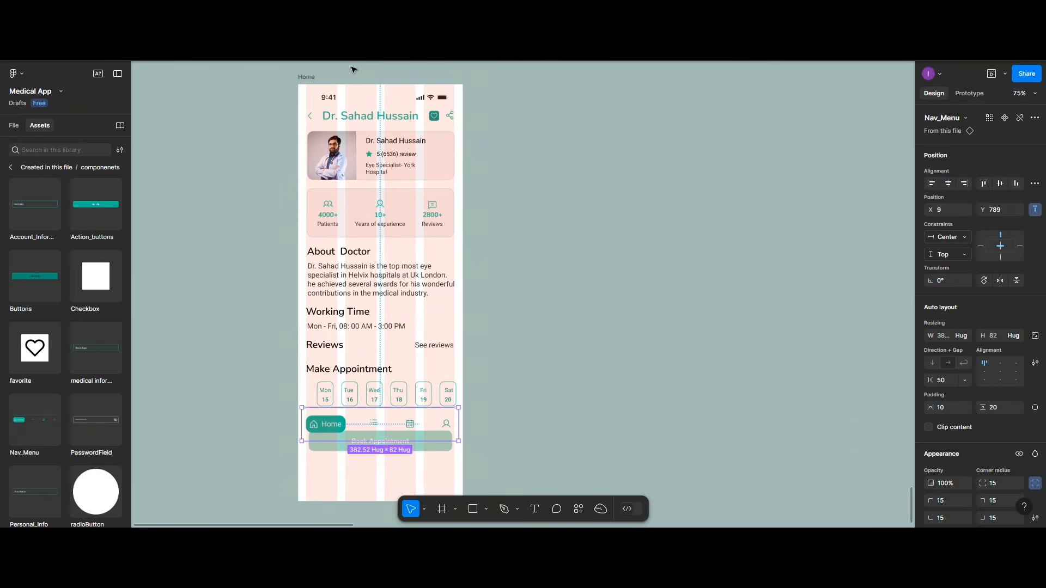
{"action": "left_click", "coordinate": [307, 78]}
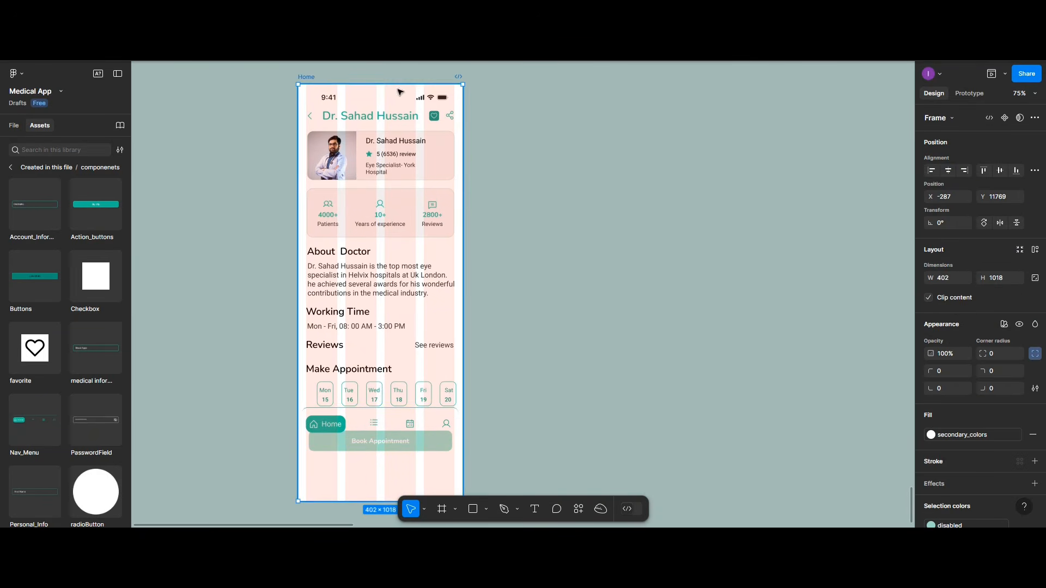
Step: Preview the Home screen and scroll up and down to check the nav bar stays fixed
{"action": "left_click", "coordinate": [991, 77]}
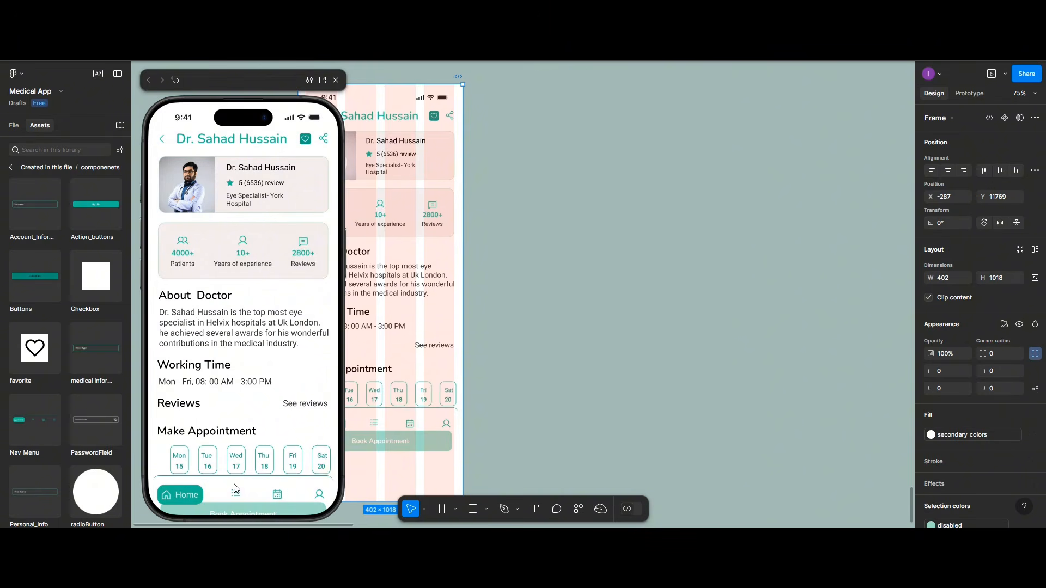
{"action": "scroll", "coordinate": [264, 414], "scroll_direction": "down", "scroll_amount": 2}
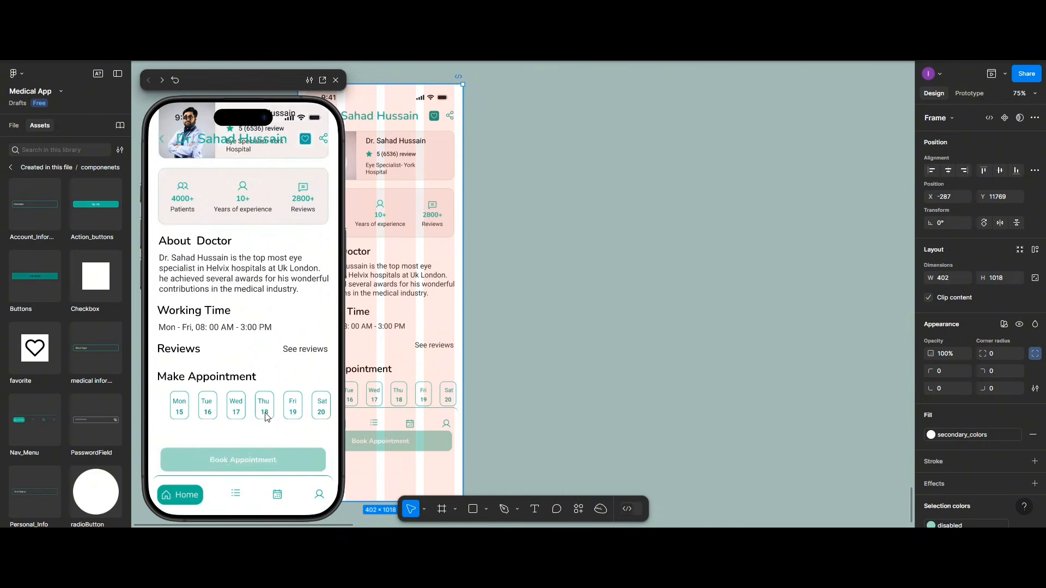
{"action": "scroll", "coordinate": [265, 418], "scroll_direction": "up", "scroll_amount": 2}
{"action": "scroll", "coordinate": [266, 418], "scroll_direction": "down", "scroll_amount": 2}
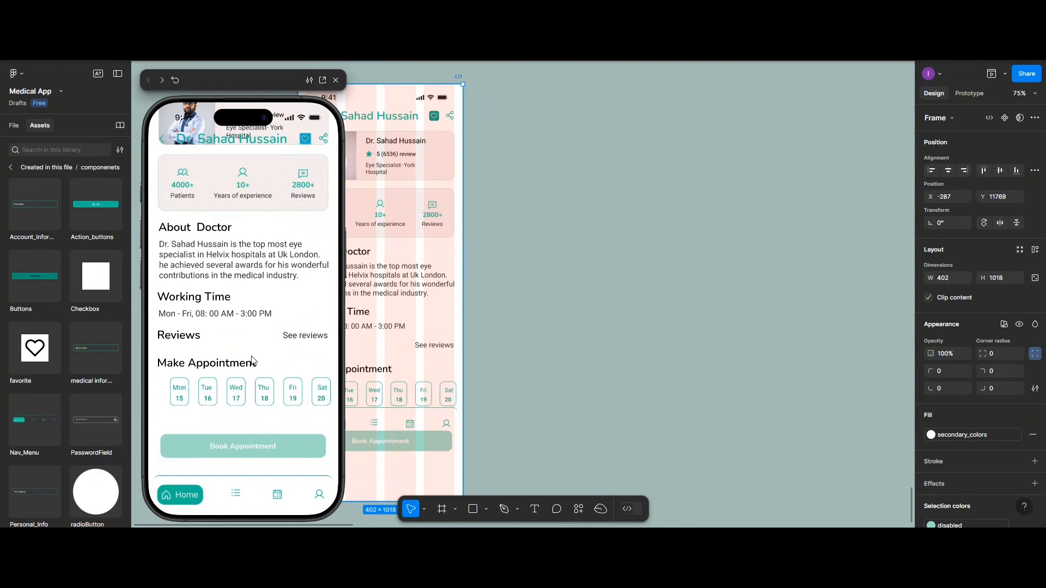
{"action": "scroll", "coordinate": [253, 360], "scroll_direction": "up", "scroll_amount": 2}
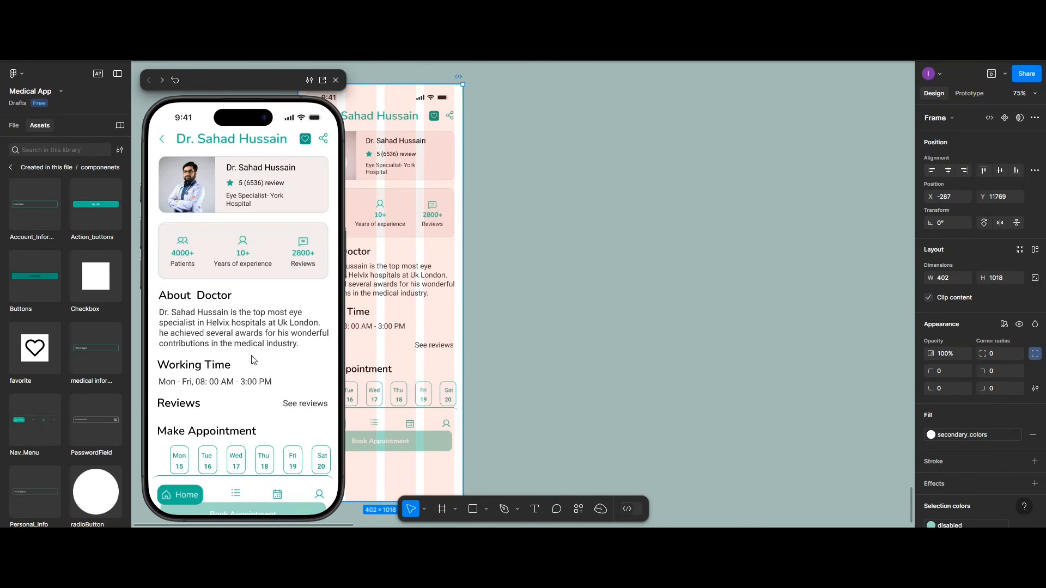